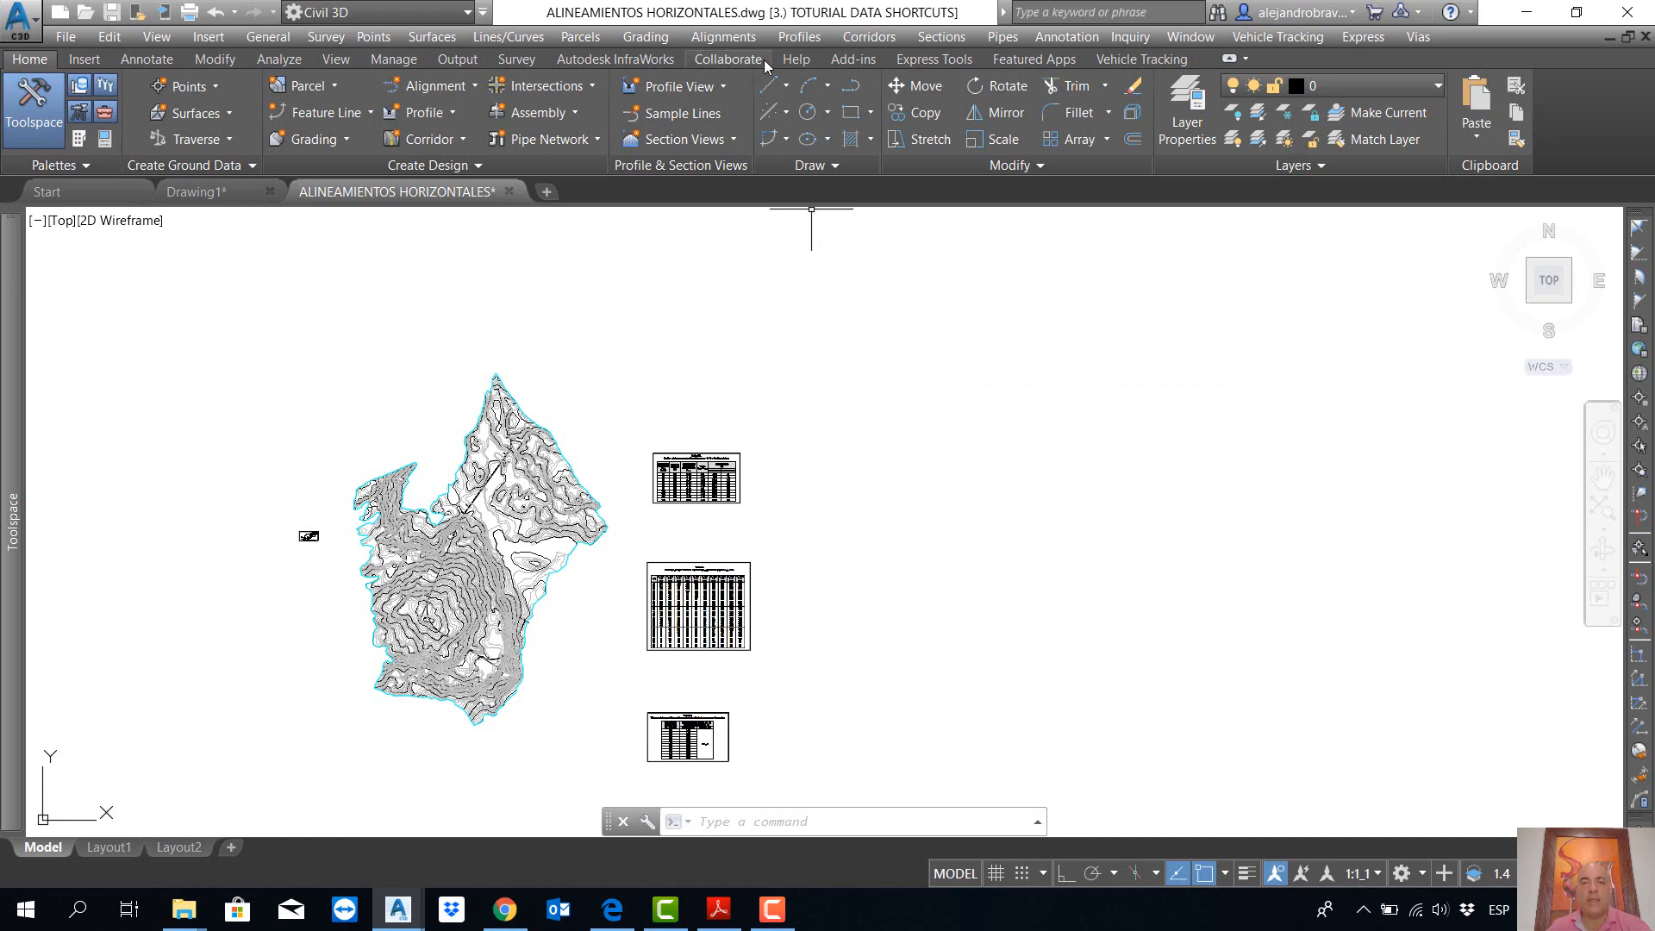
# Step: Draw a line segment 200 units long, rising to the right, in the empty area beside the tables
pyautogui.click(785, 86)
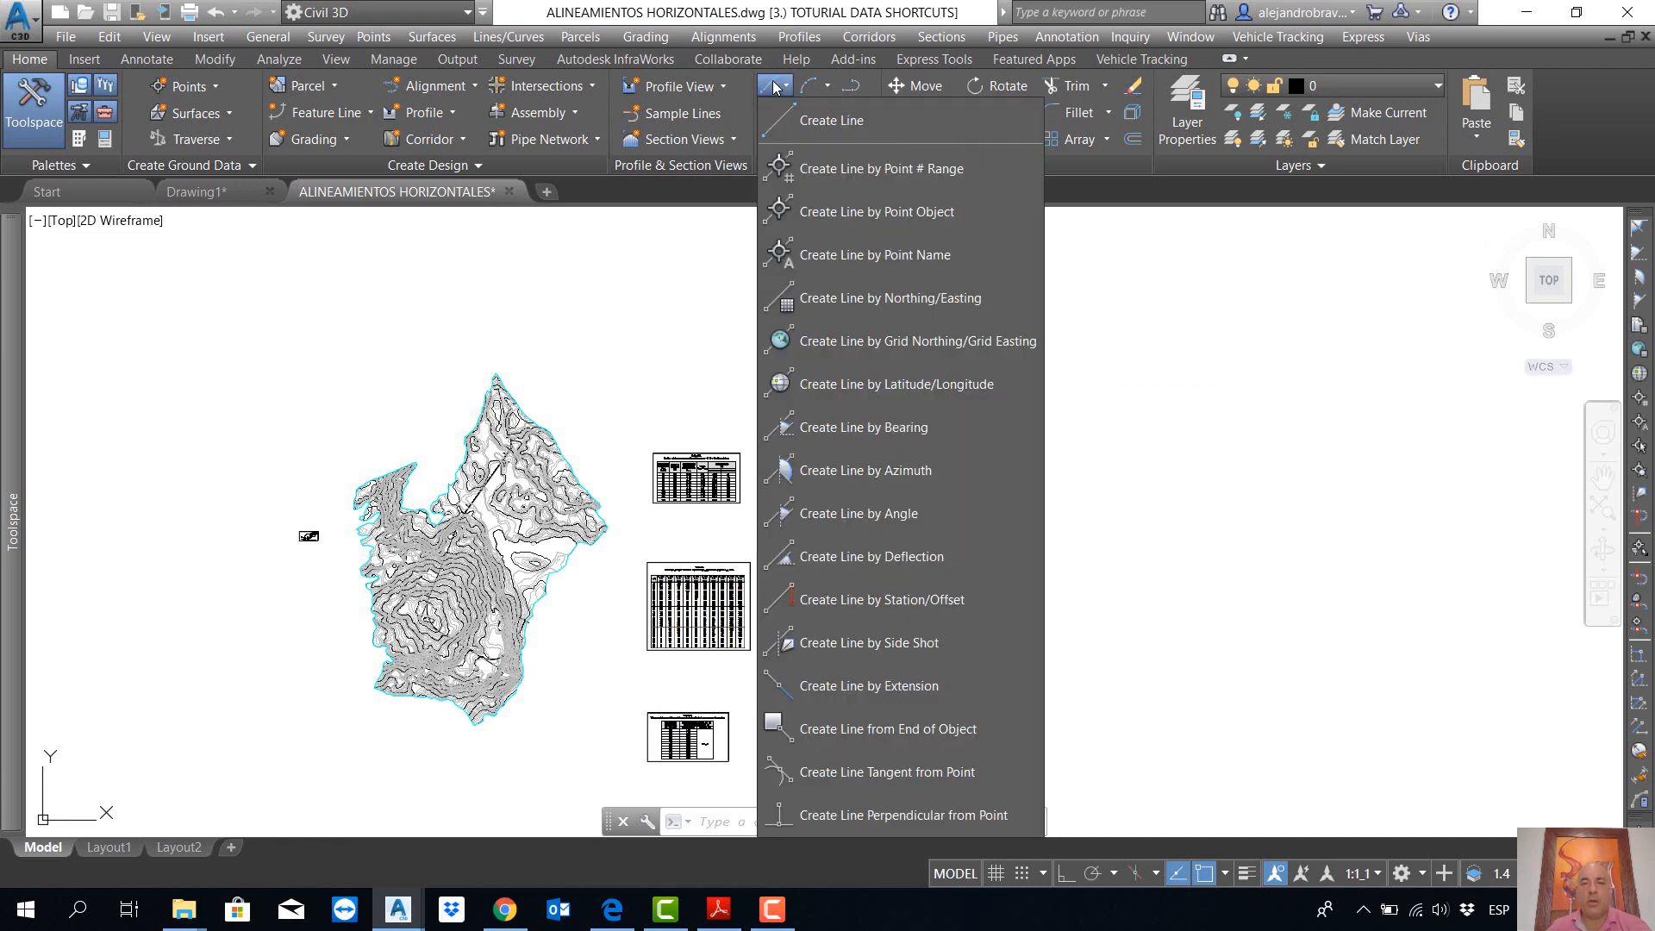
pyautogui.click(844, 124)
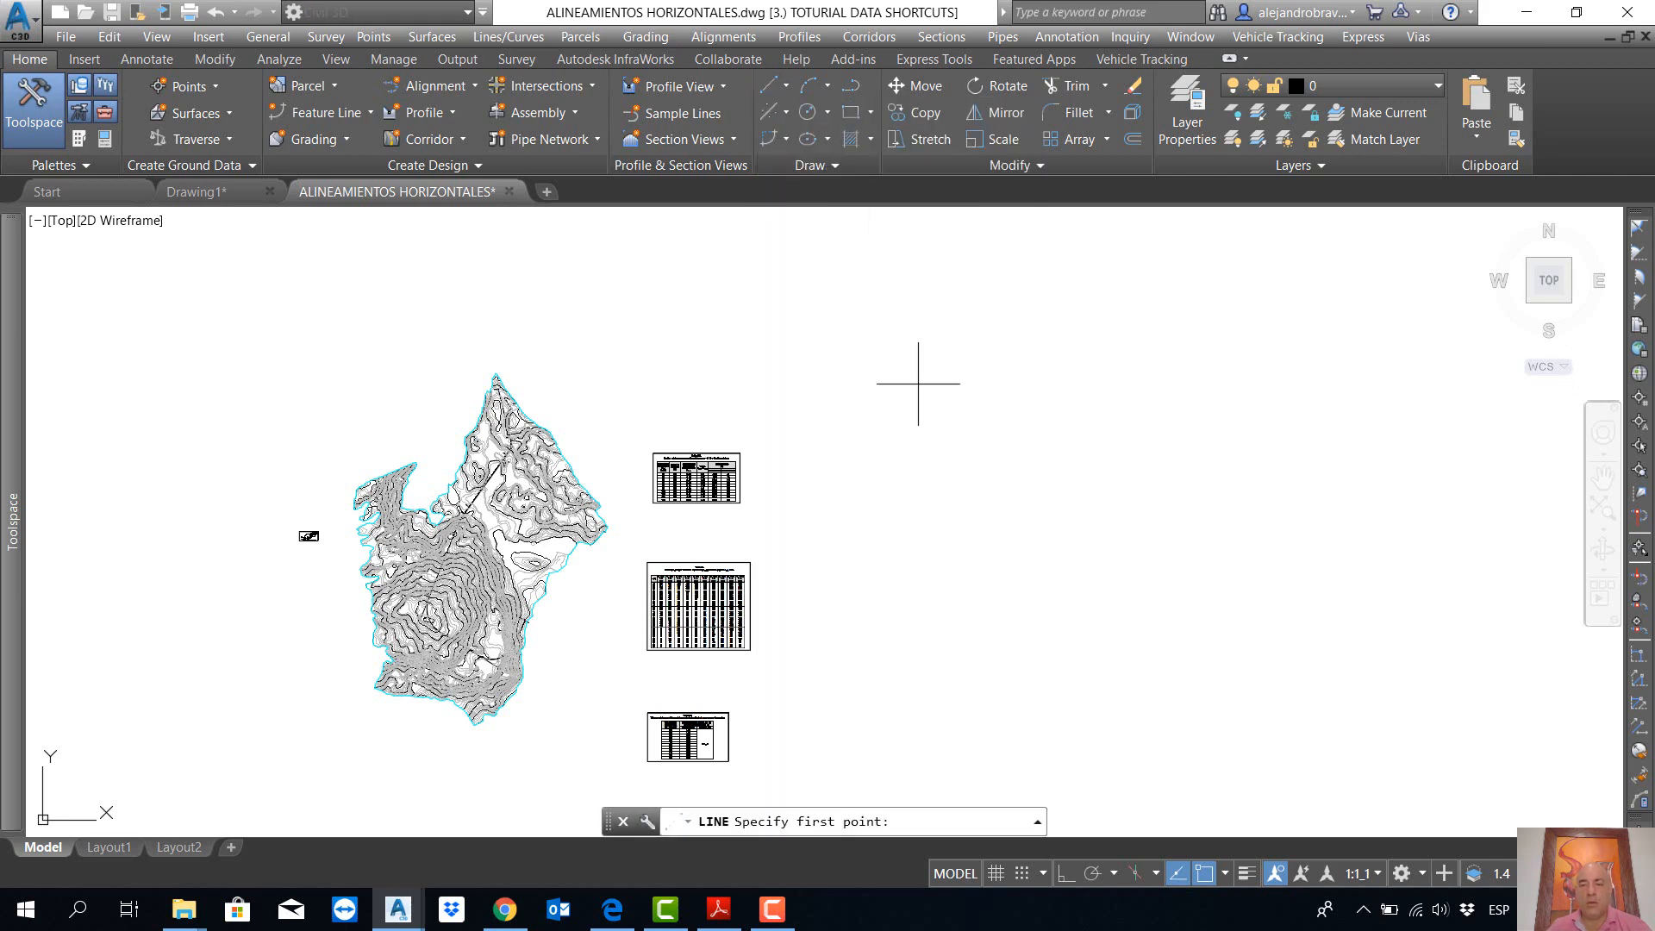
pyautogui.click(872, 489)
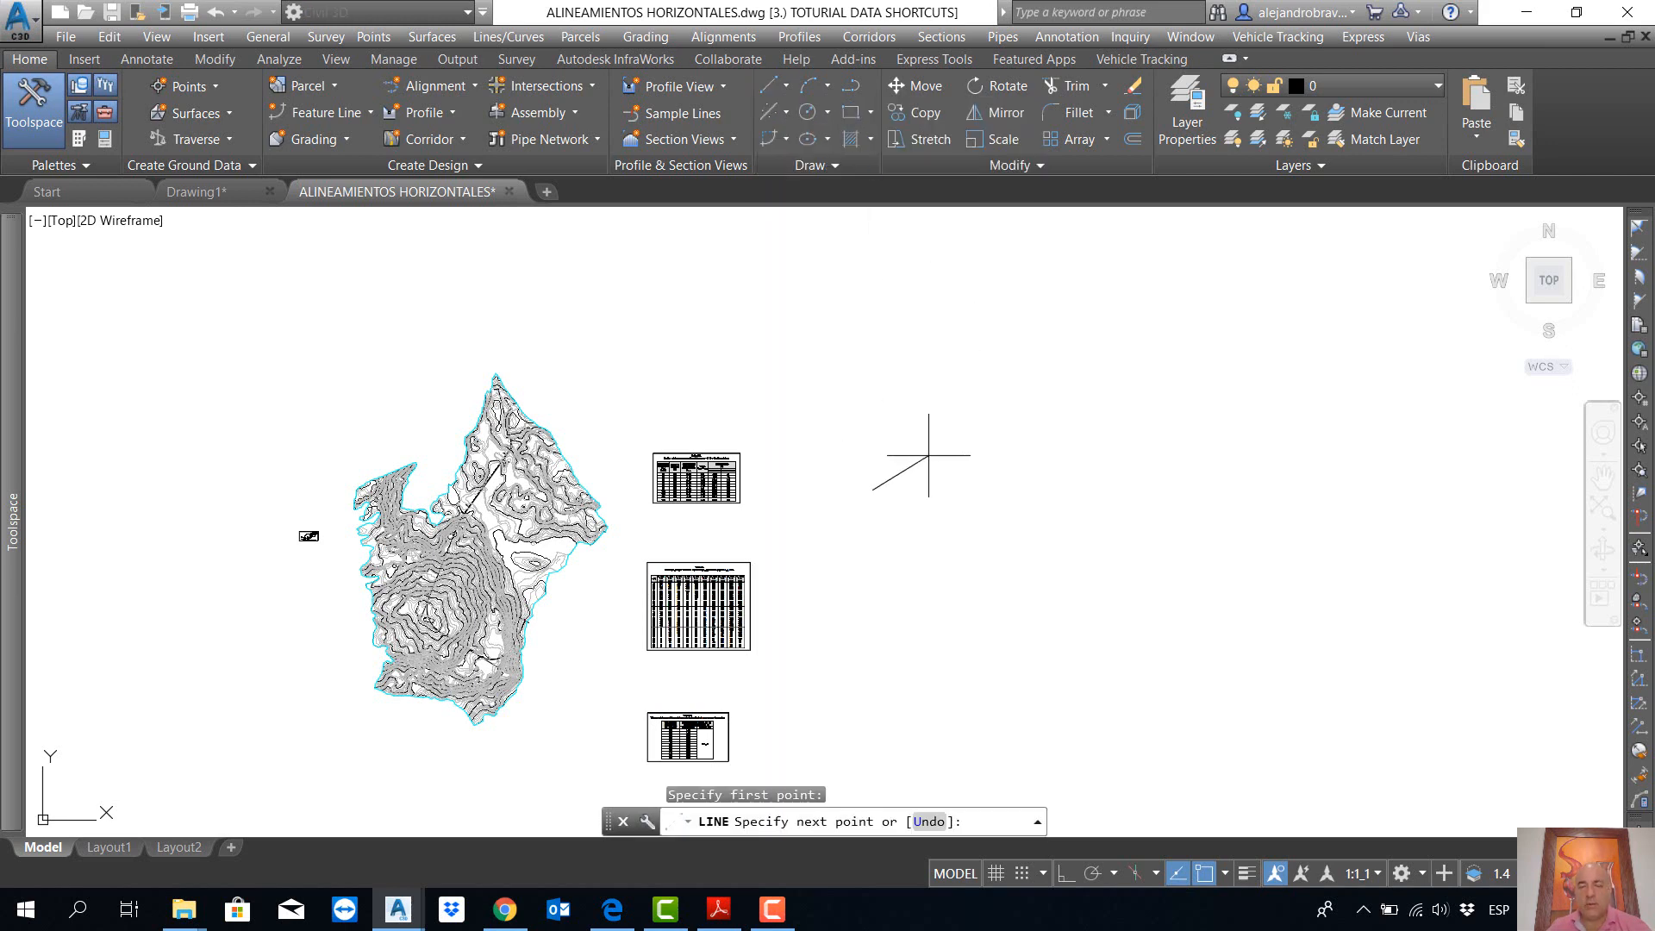
pyautogui.moveTo(929, 455)
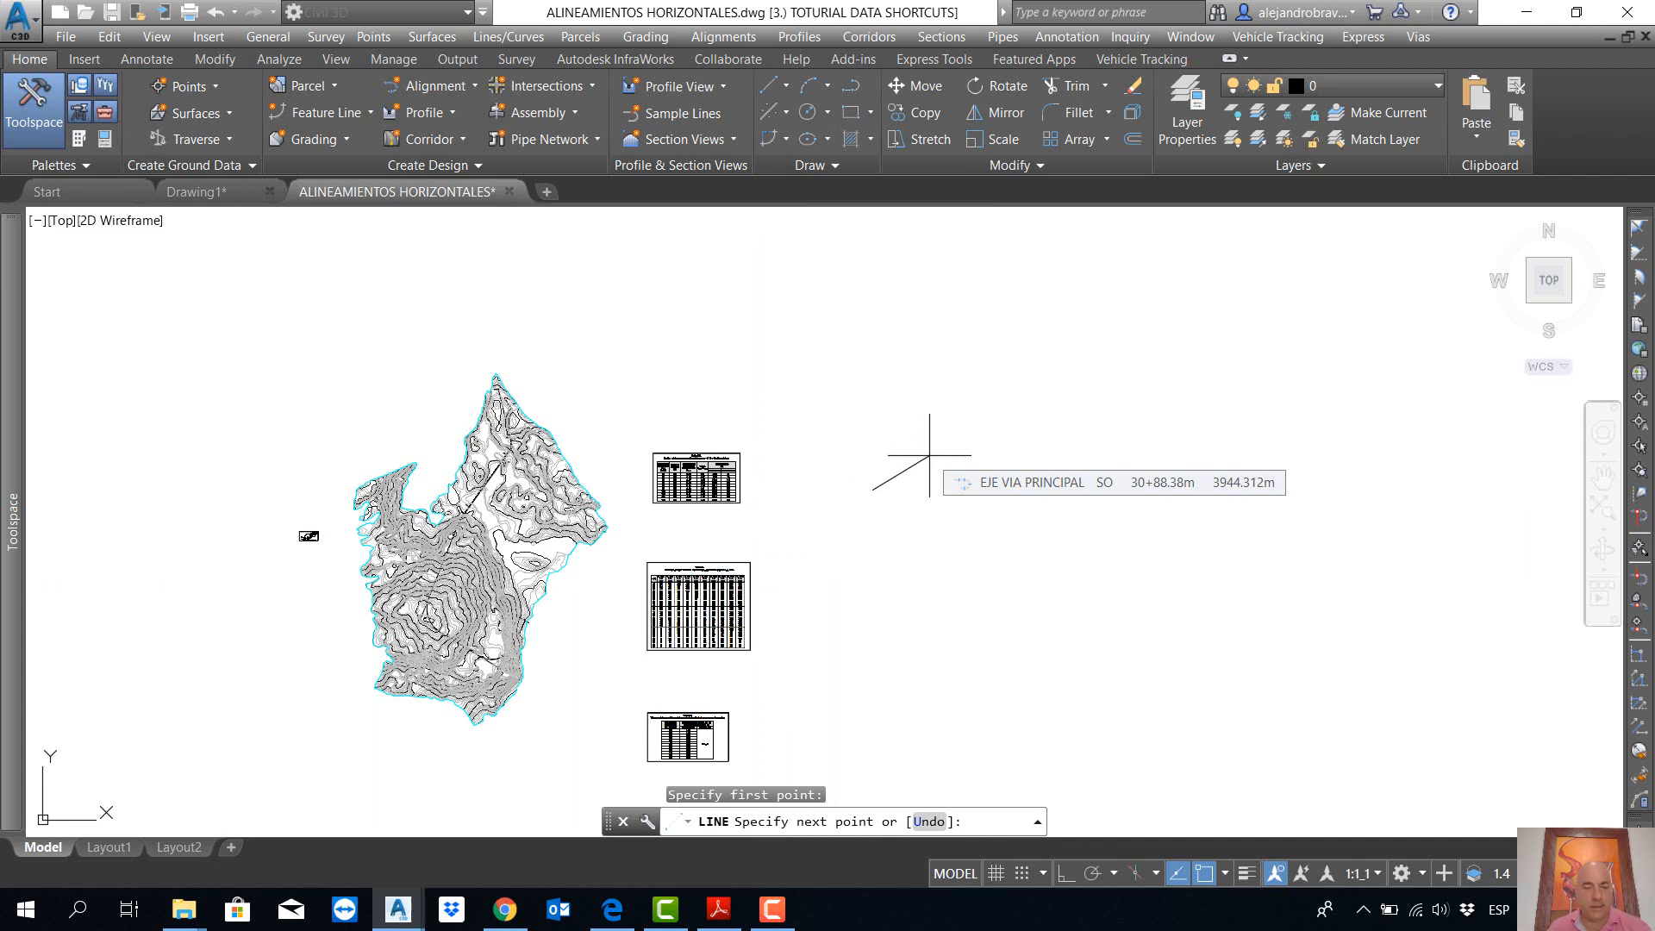
pyautogui.write('1')
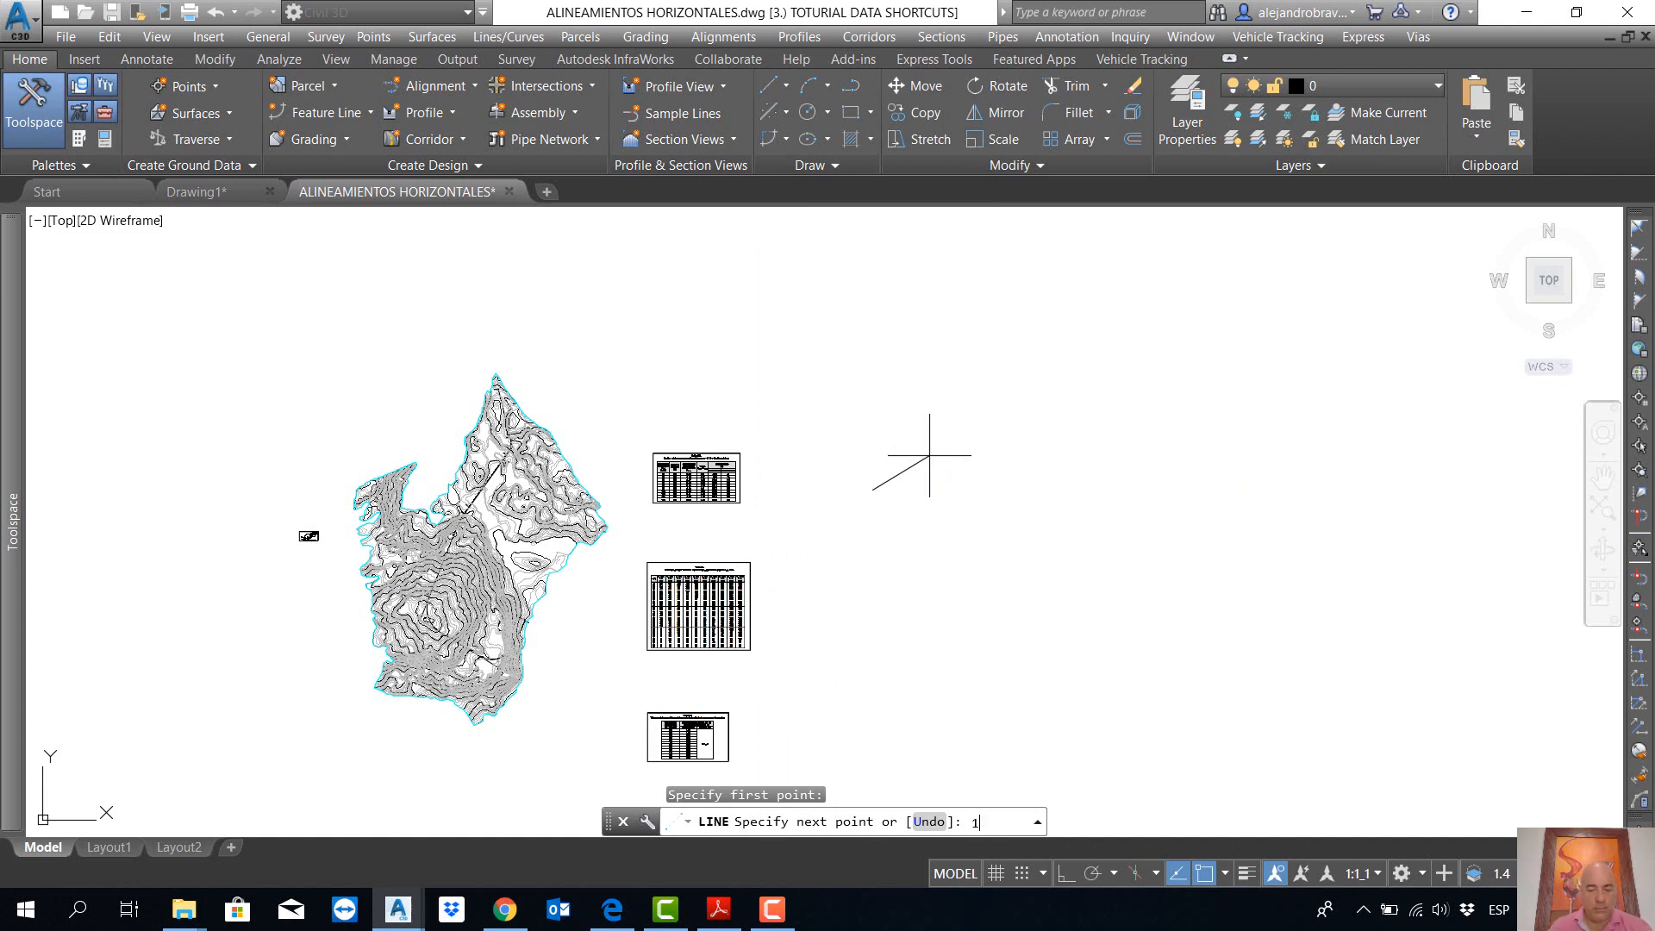
pyautogui.press('BackSpace')
pyautogui.write('200')
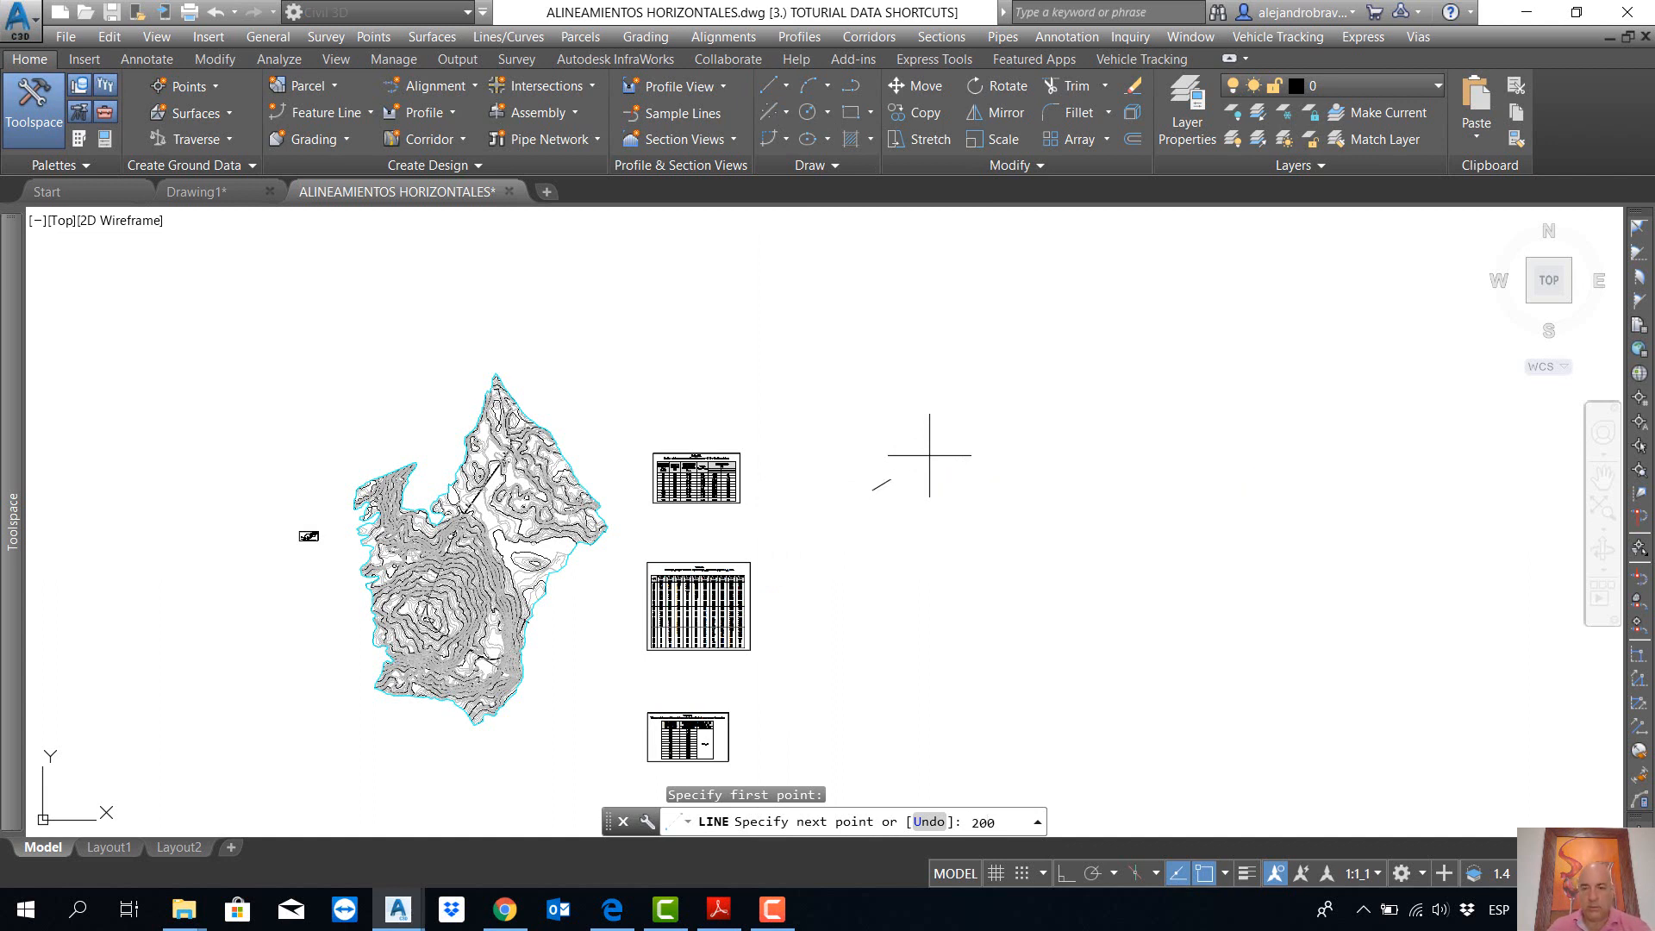
pyautogui.press('Return')
# Step: Continue the line with a second segment 280 units long sloping down to the right, and finish the line
pyautogui.scroll(4, 941, 471)
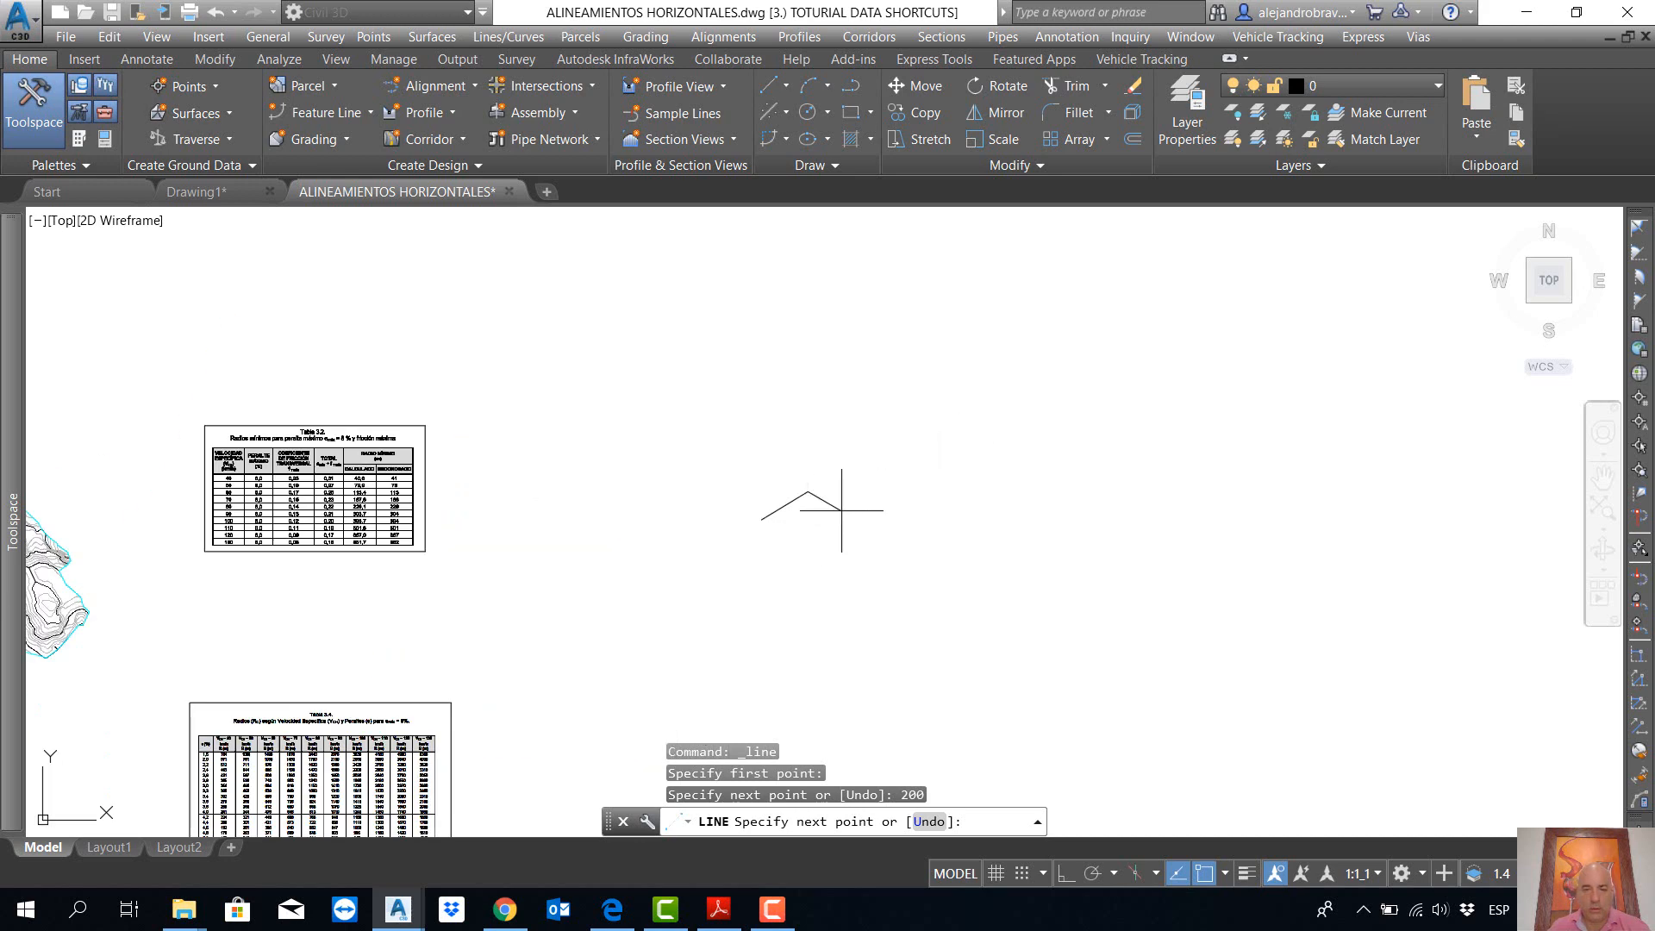
pyautogui.write('2')
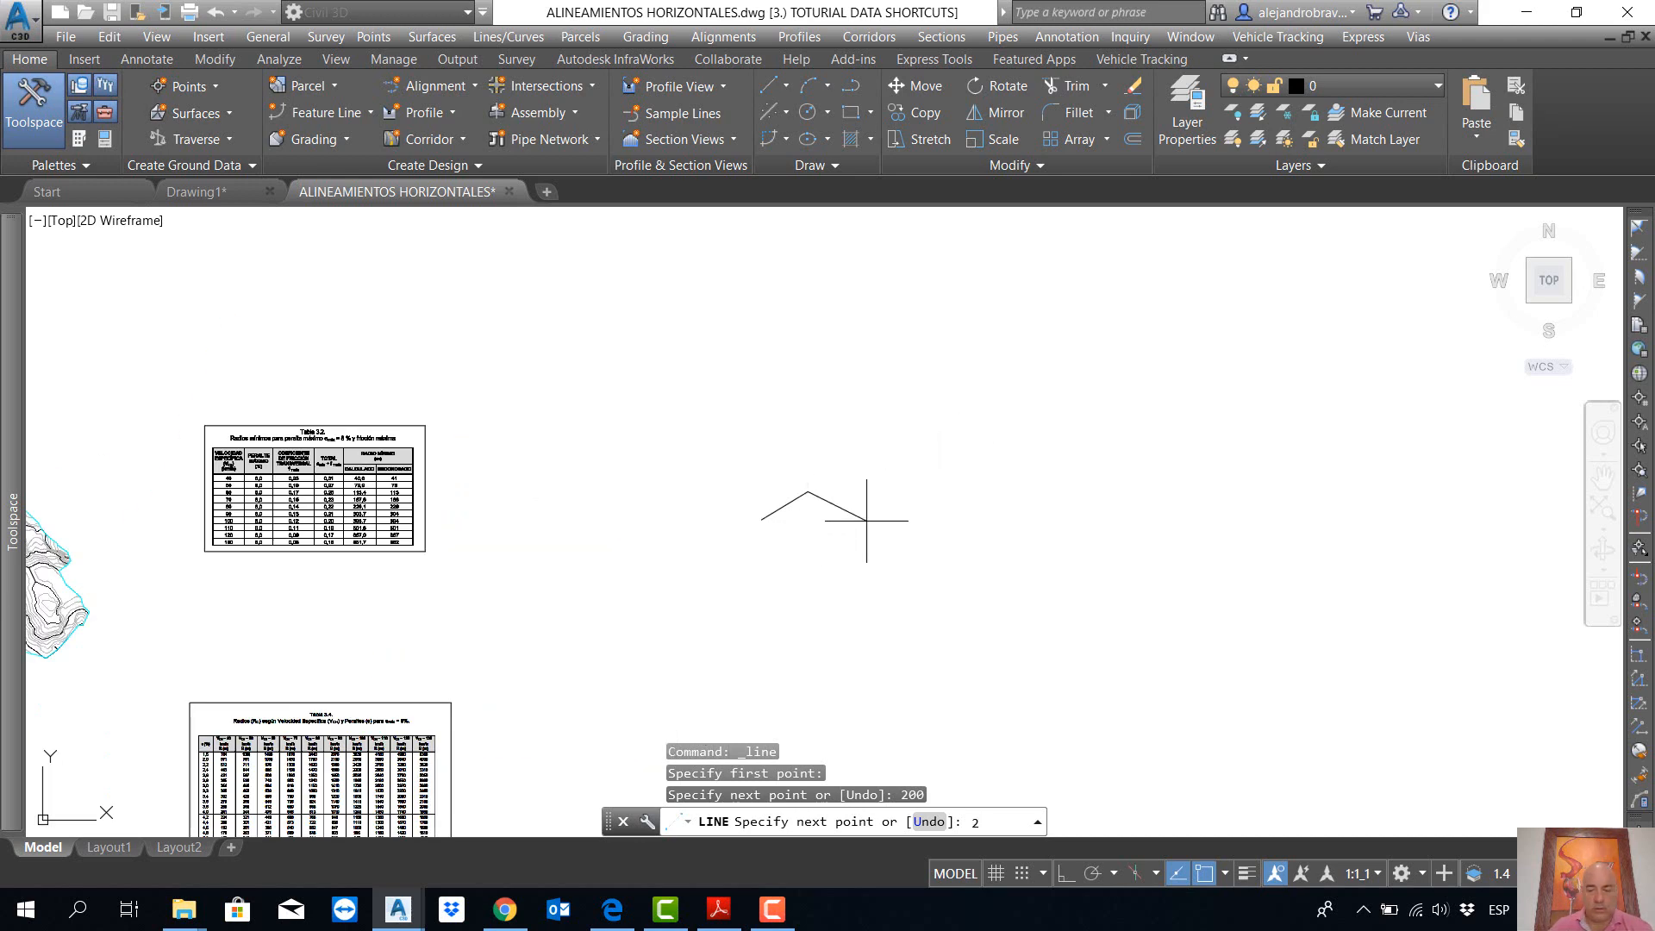
pyautogui.write('80')
pyautogui.press('Return')
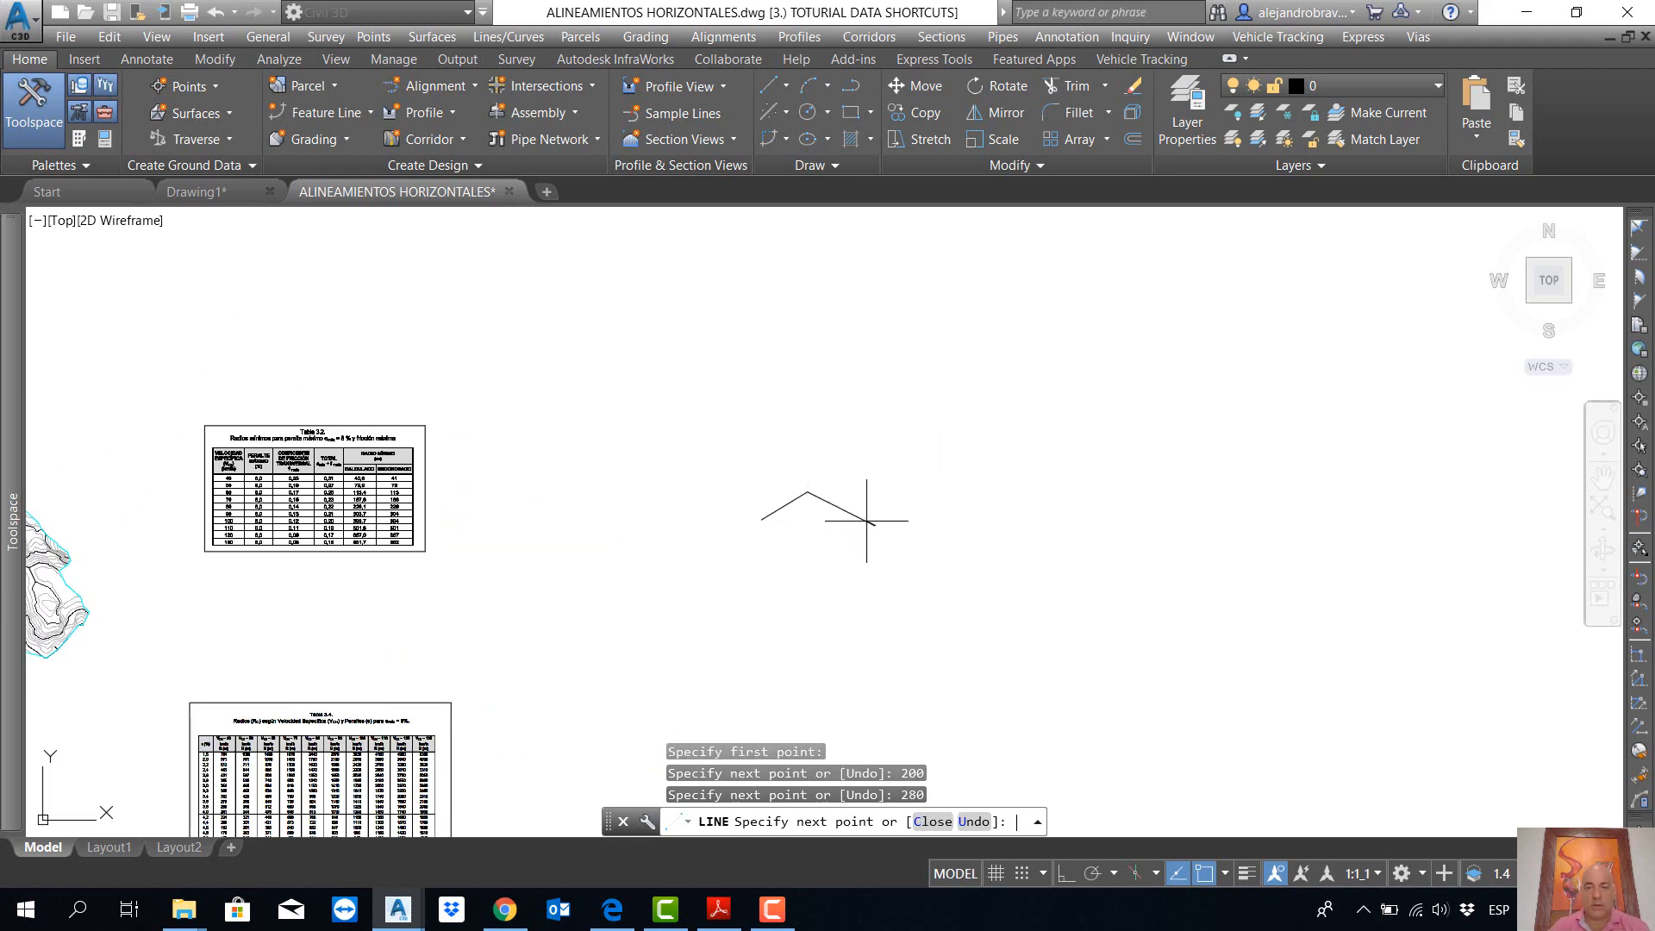
pyautogui.press('Return')
pyautogui.scroll(4, 806, 535)
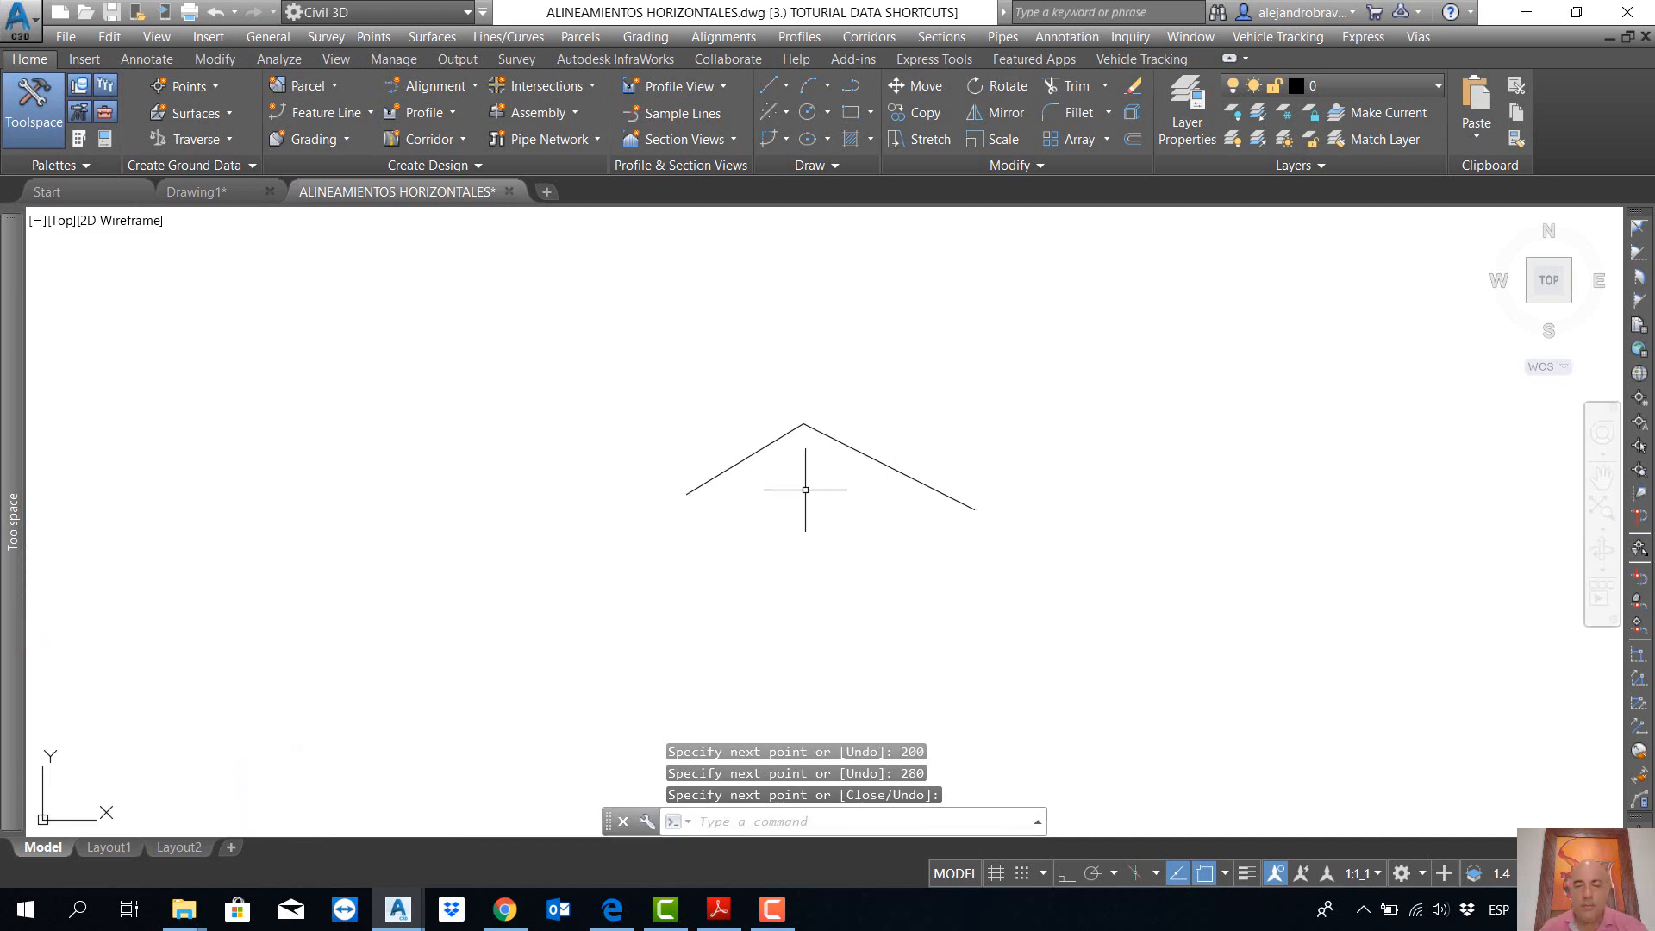
# Step: Start Create Multiple Curves with the 200-unit line as first tangent and the 280-unit line as second, using 2 curves and floating curve 1
pyautogui.moveTo(802, 498); pyautogui.dragTo(801, 431, button='middle')
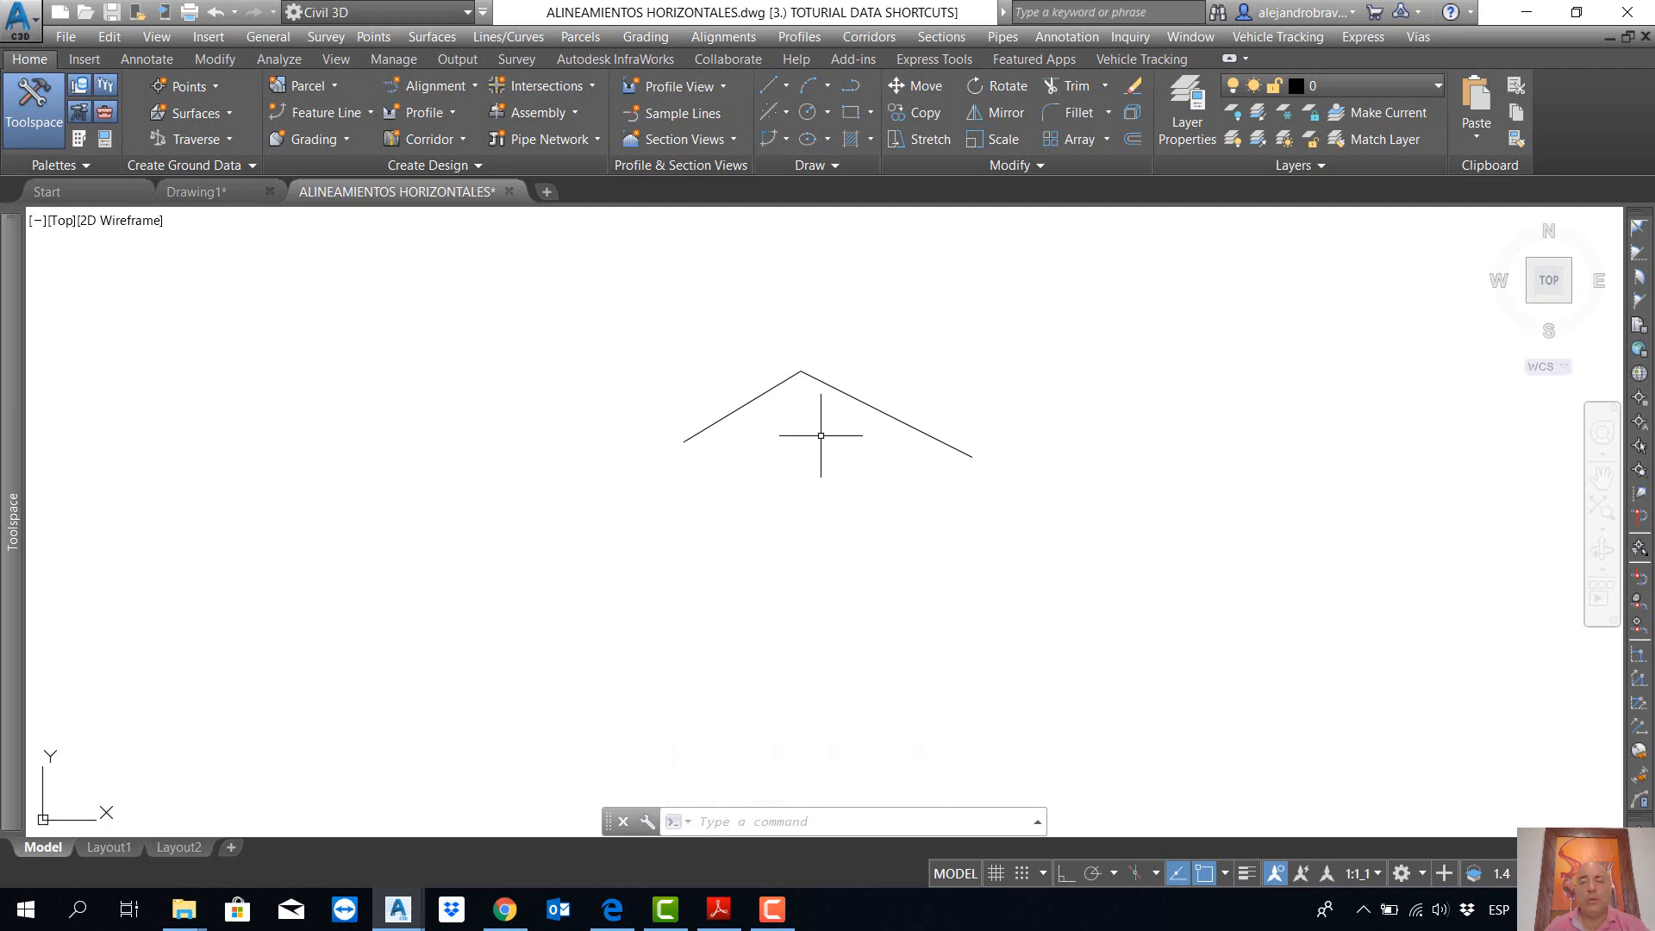
pyautogui.scroll(-4, 820, 438)
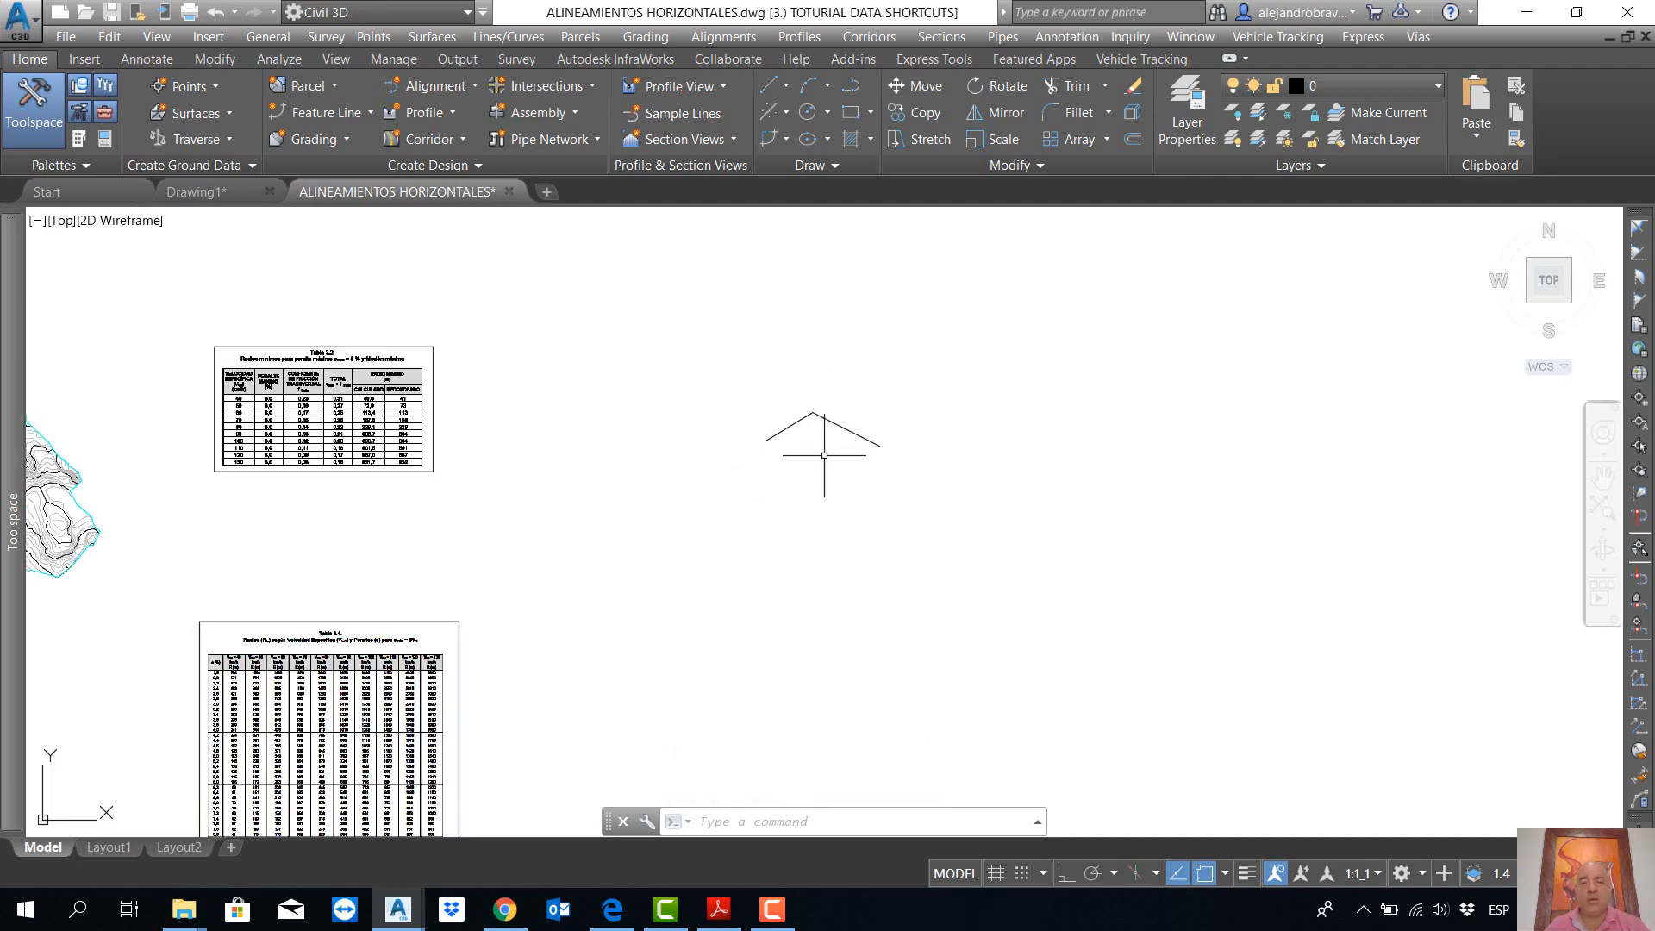
pyautogui.scroll(2, 810, 432)
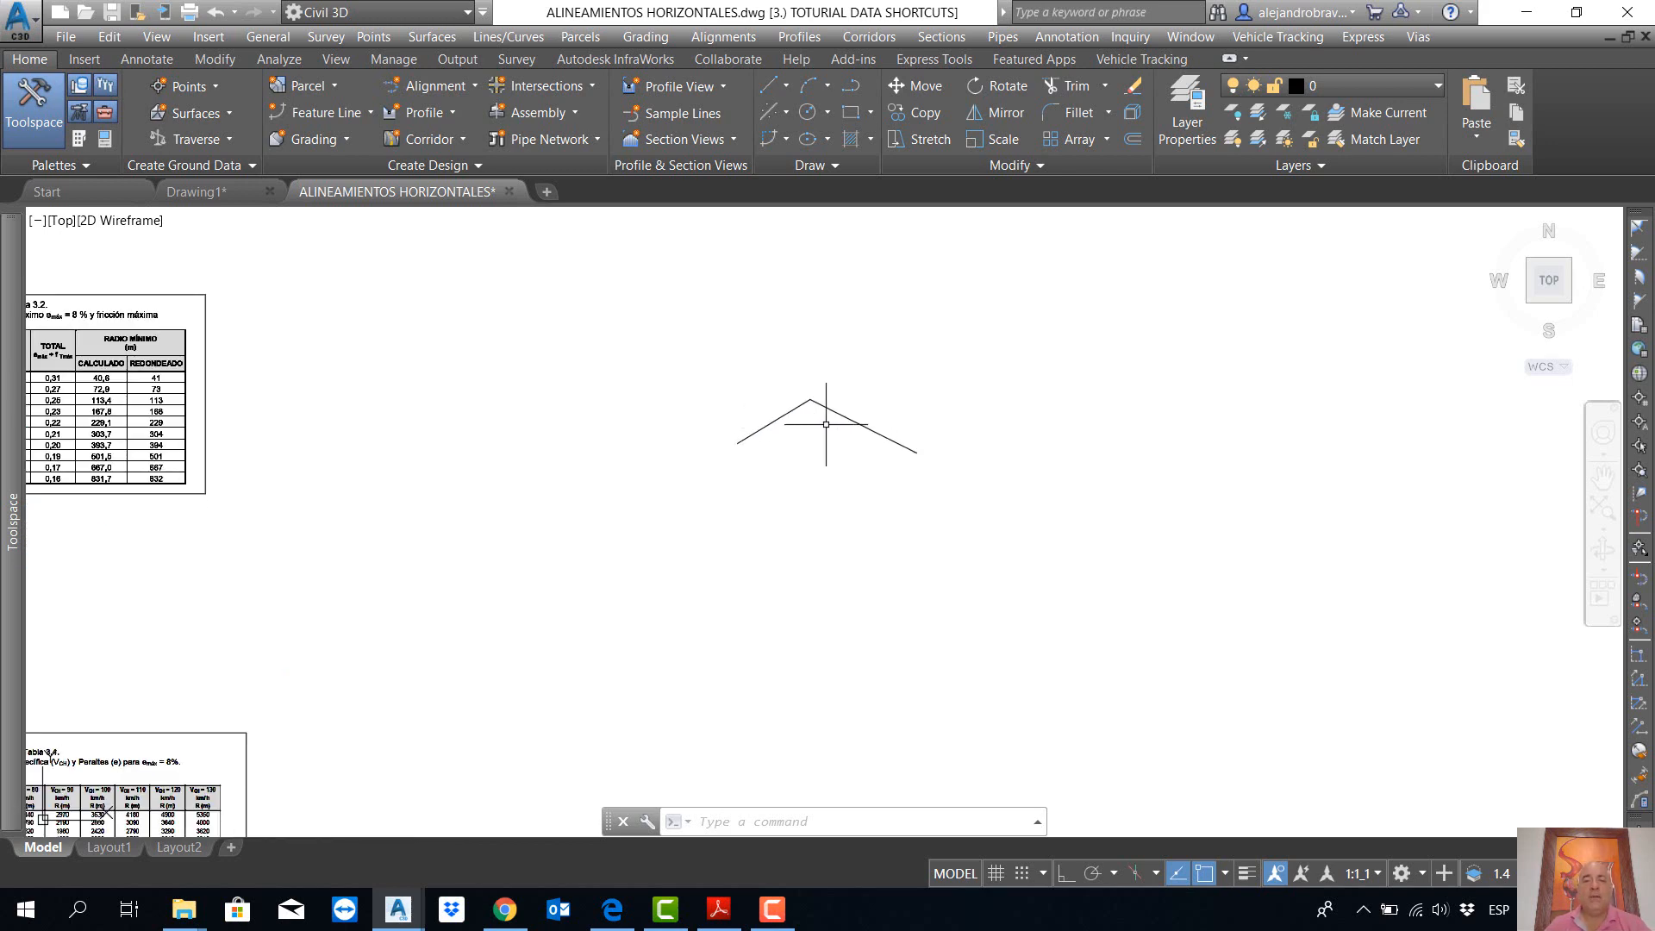
pyautogui.scroll(2, 826, 424)
pyautogui.moveTo(825, 424)
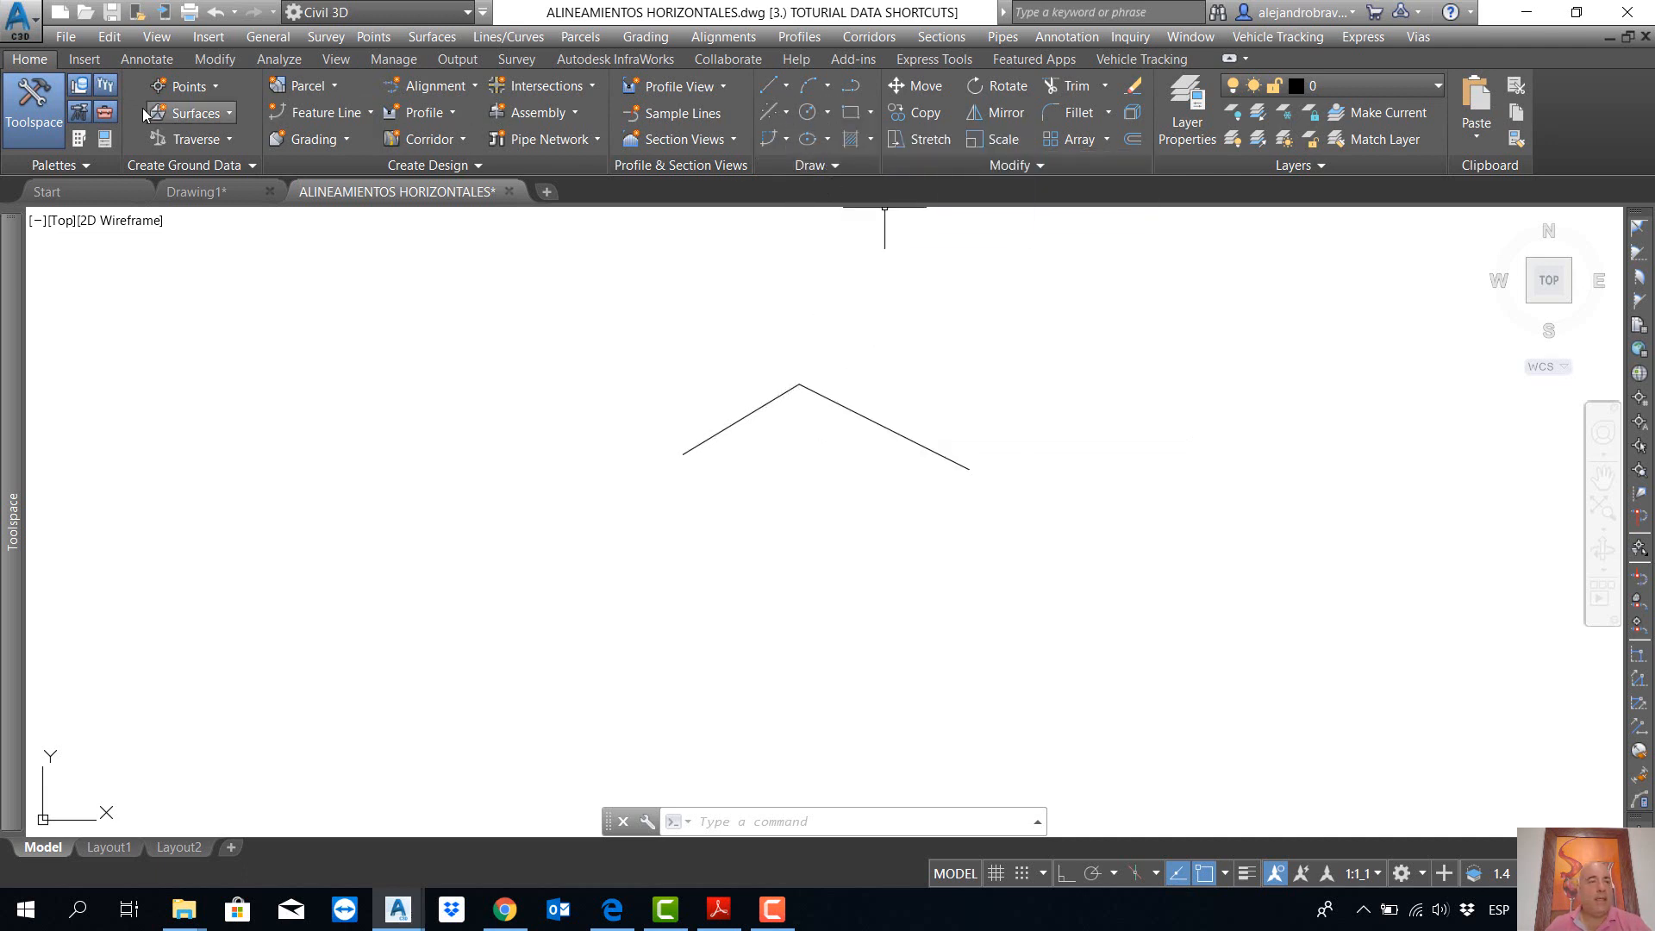
pyautogui.click(788, 138)
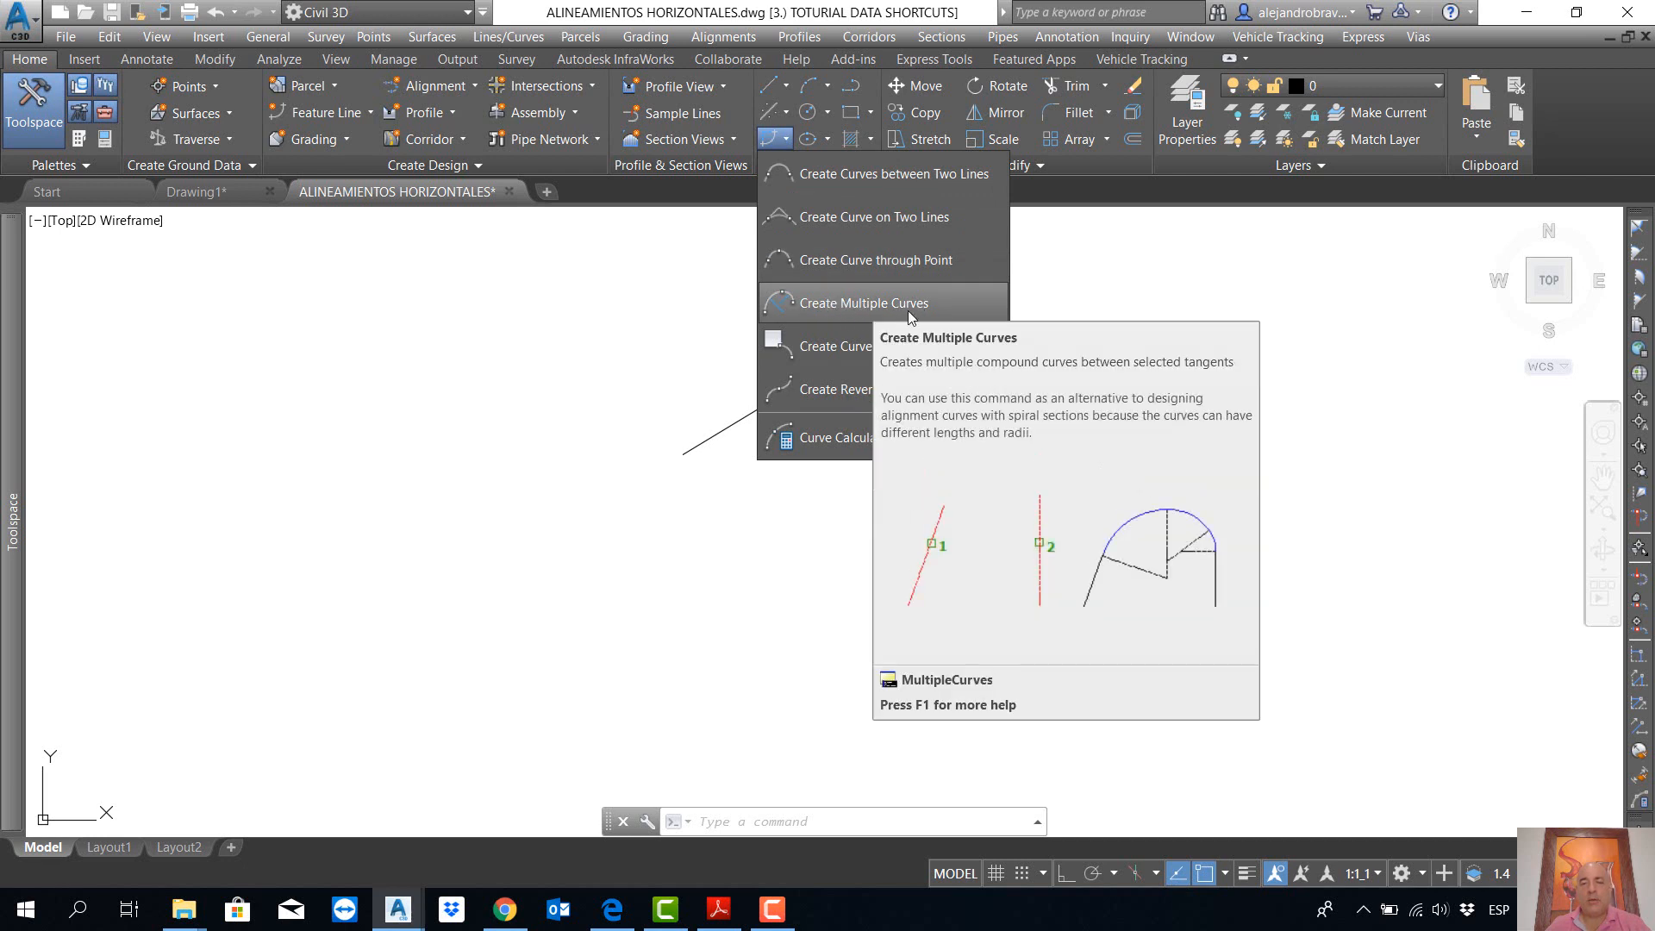
pyautogui.click(840, 308)
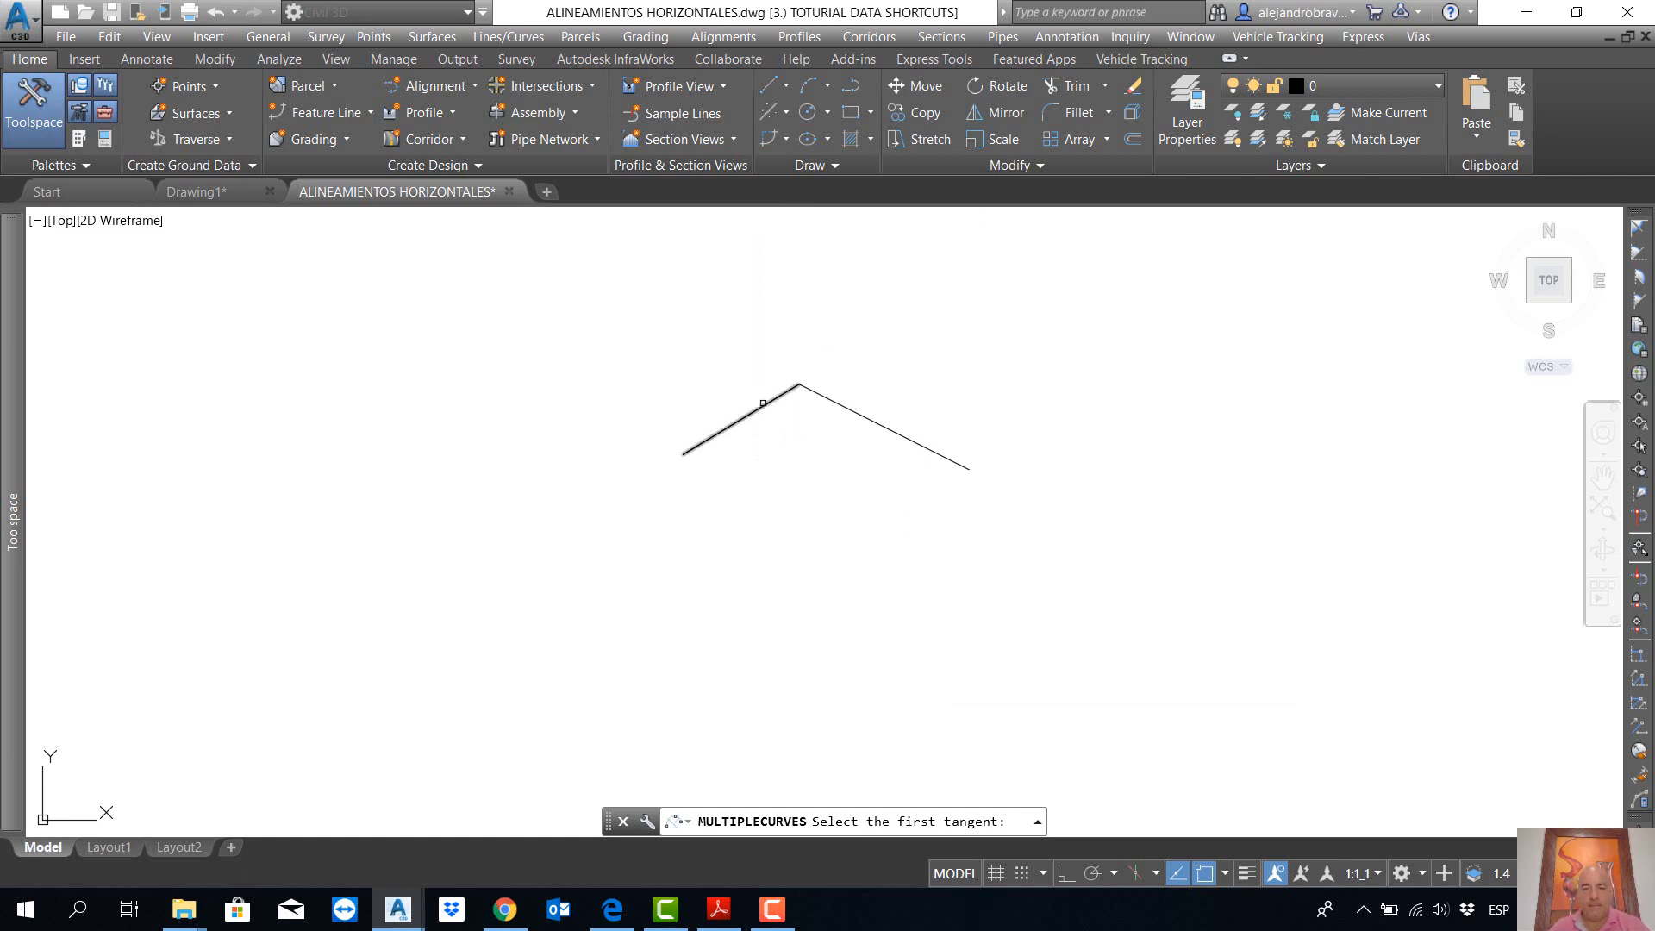
pyautogui.click(767, 414)
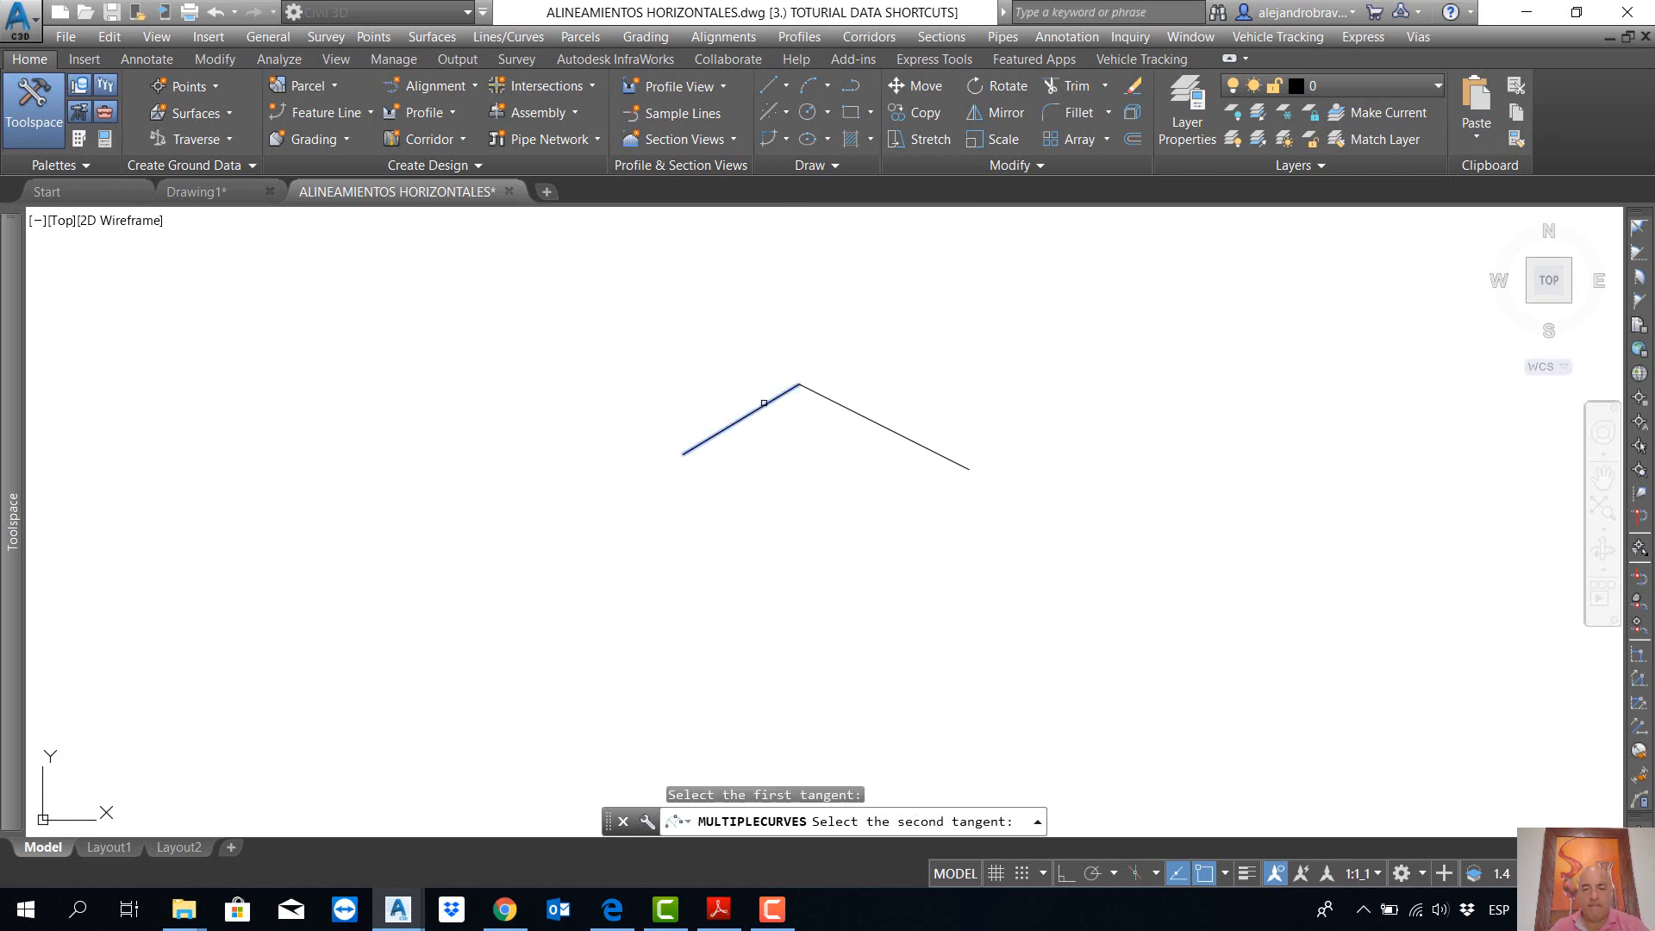
pyautogui.click(848, 415)
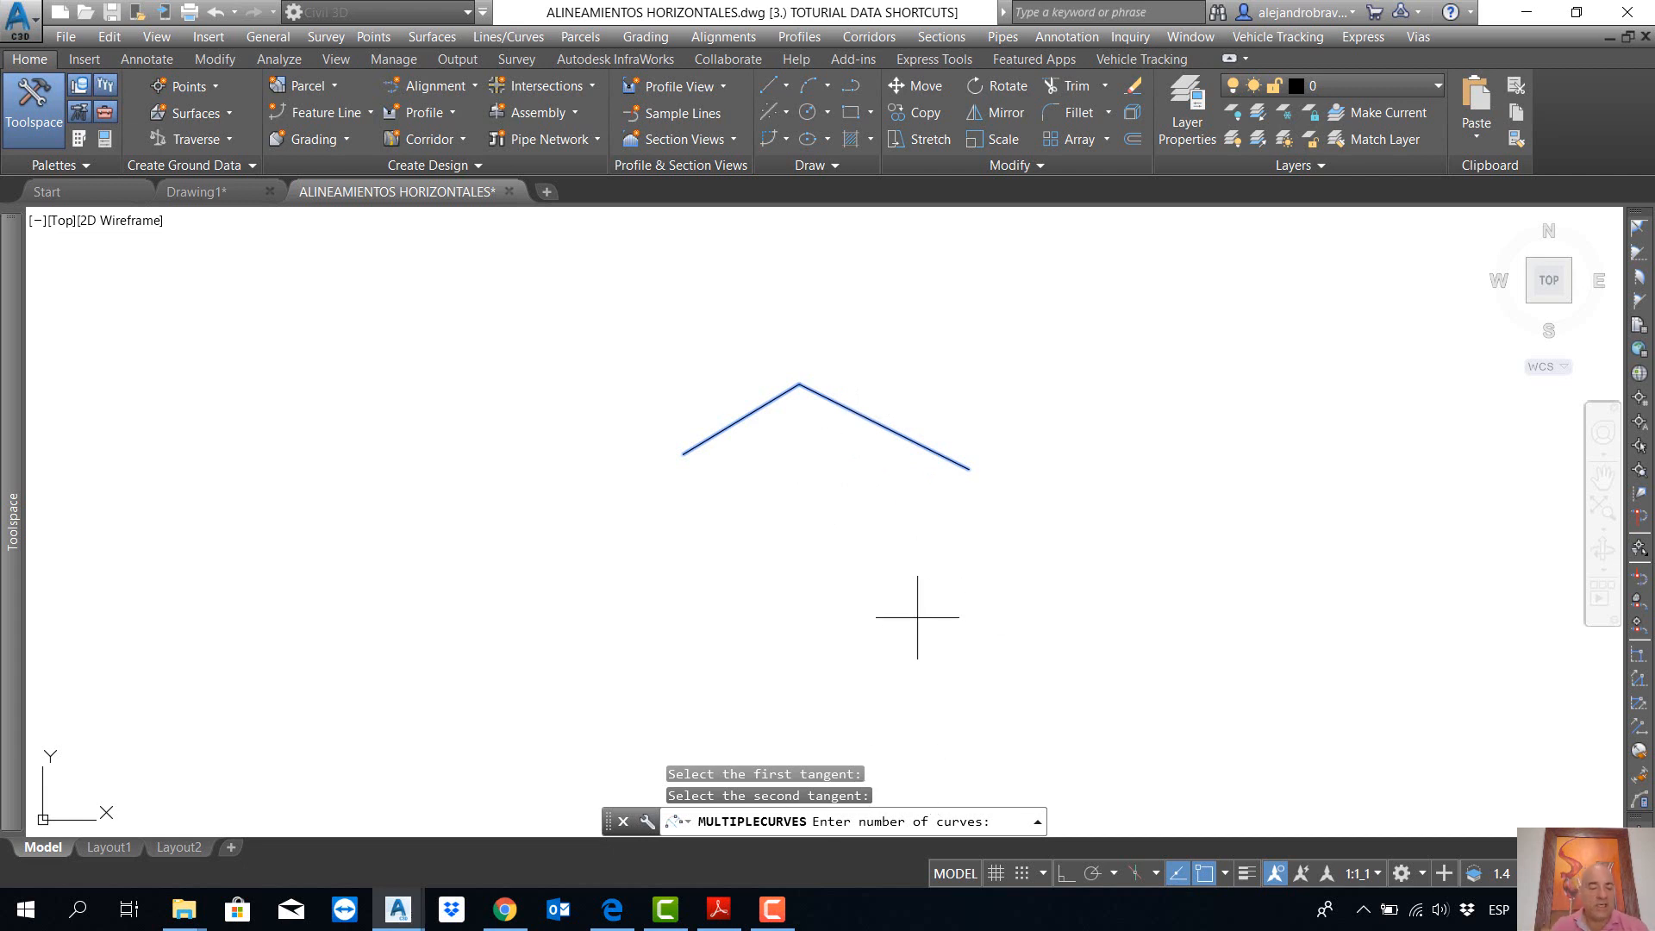
pyautogui.write('2')
pyautogui.press('Return')
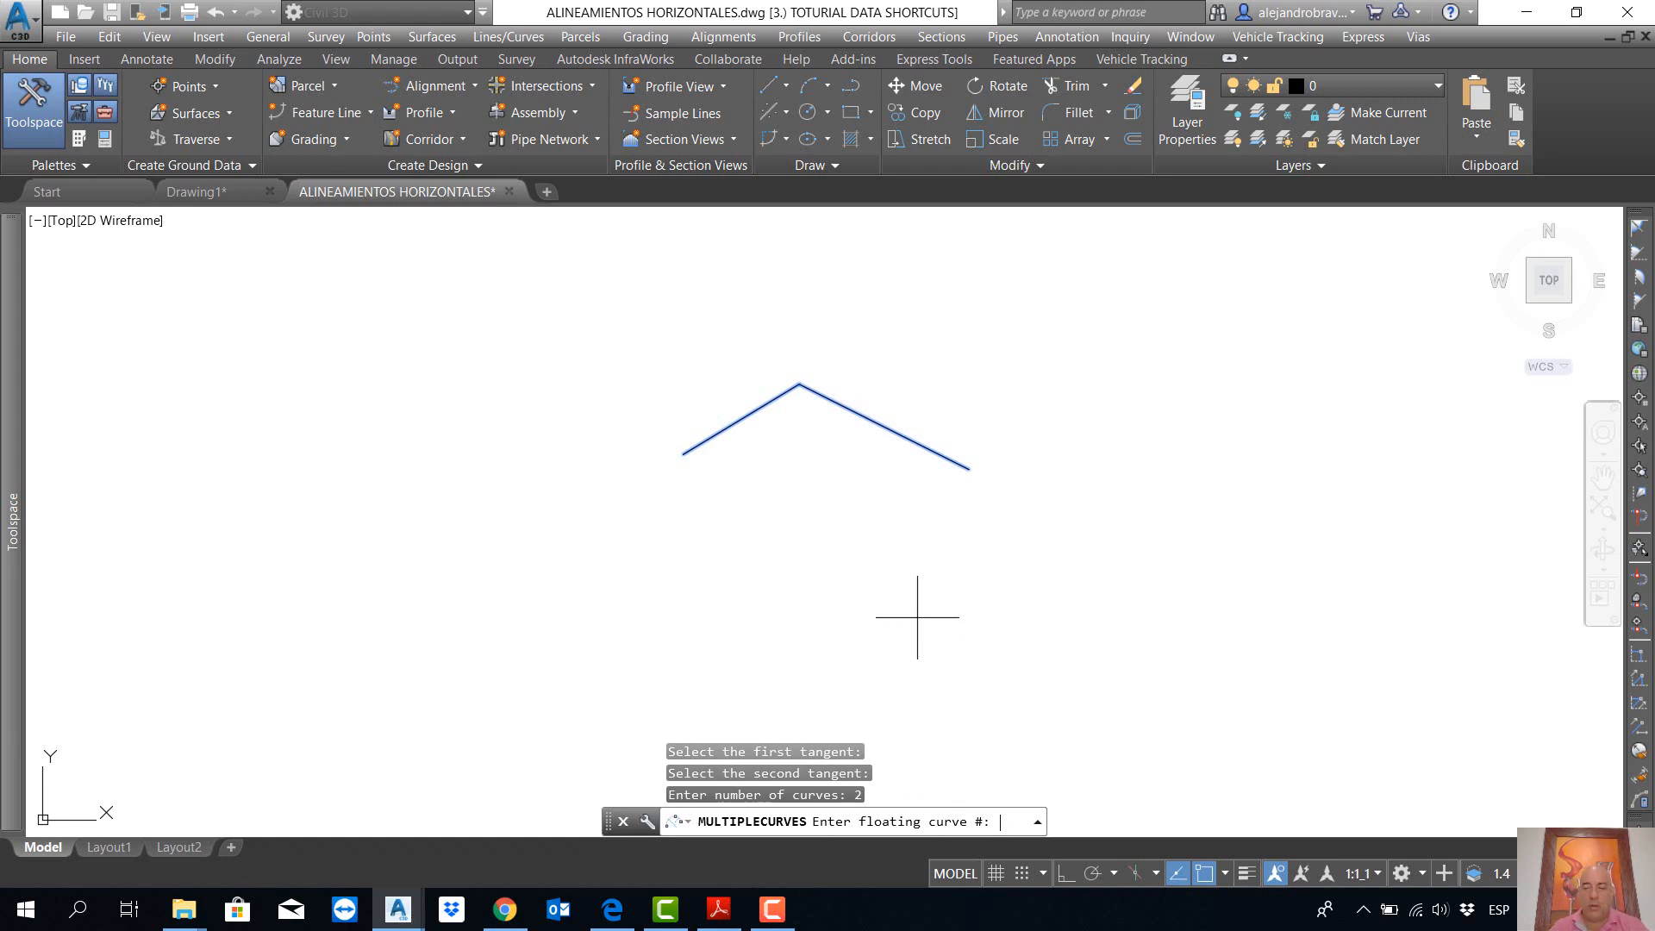
pyautogui.write('1')
pyautogui.press('Return')
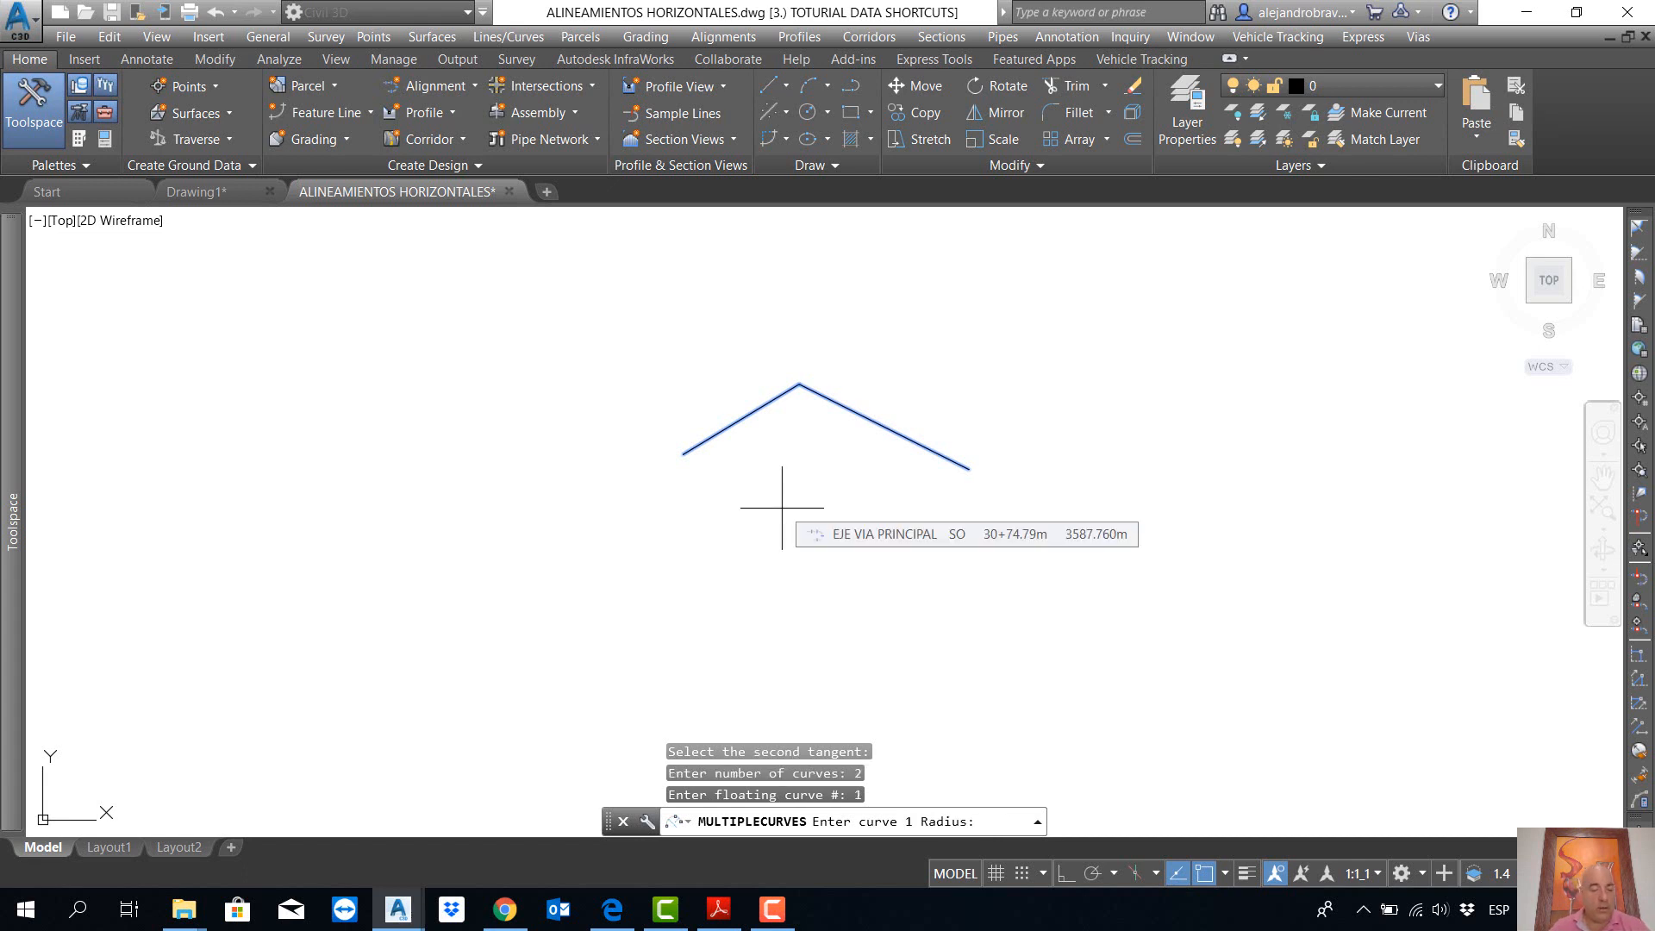
# Step: Create the compound curve with radius 113 for curve 1, and radius 110 and length 100 for curve 2
pyautogui.write('113')
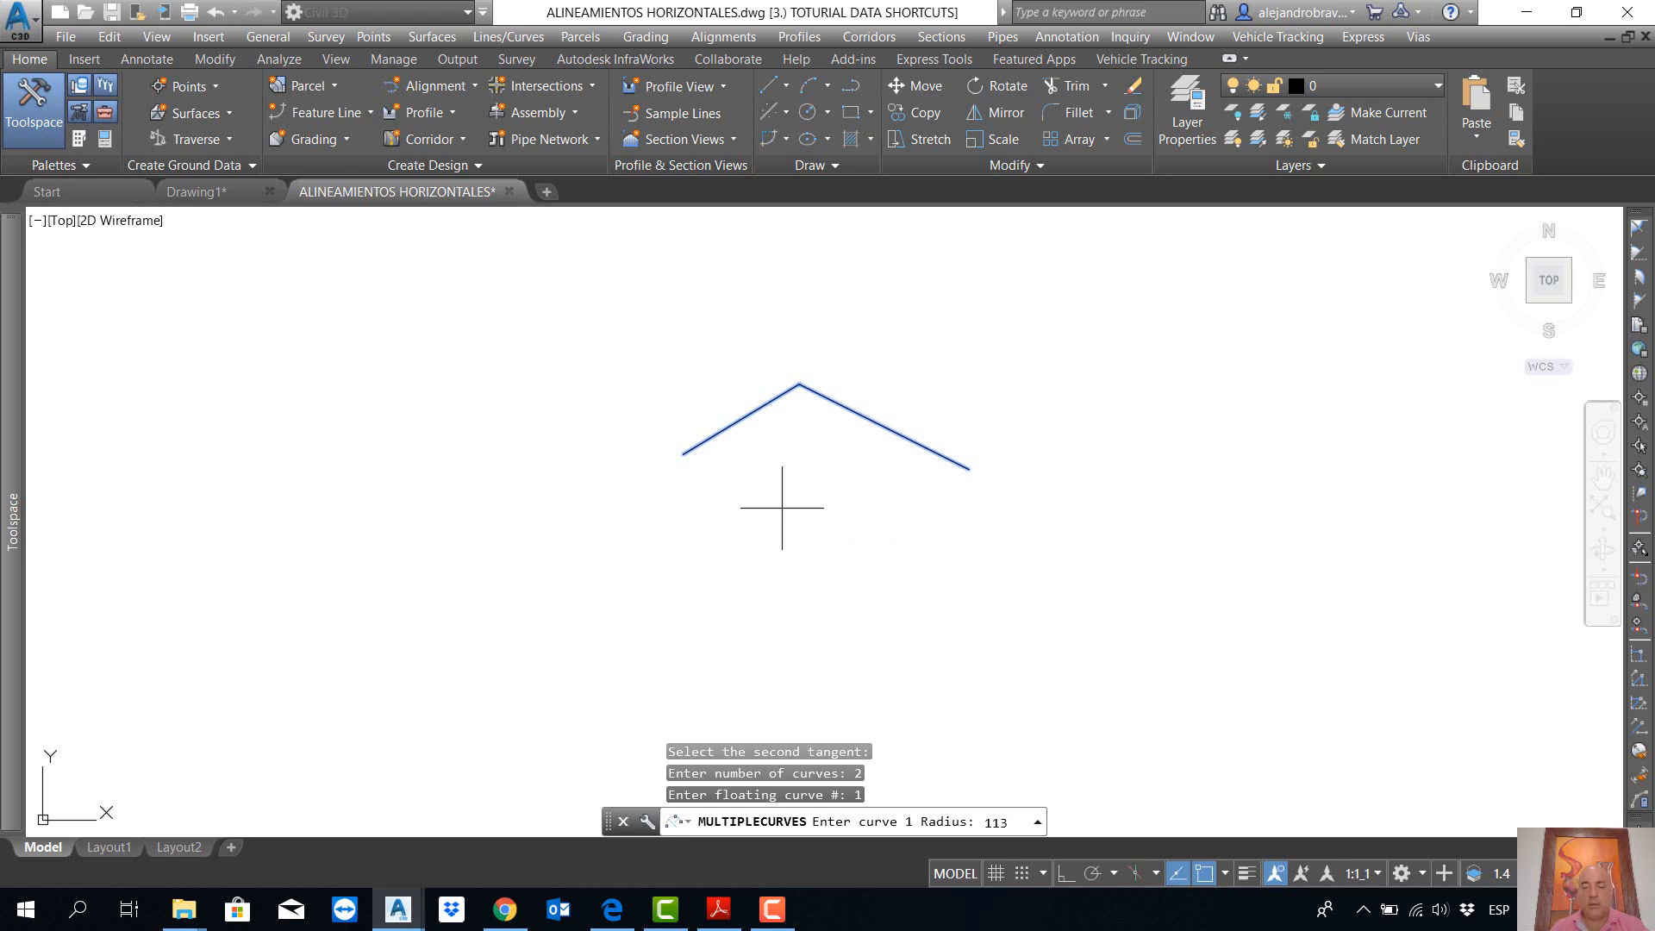
pyautogui.press('Return')
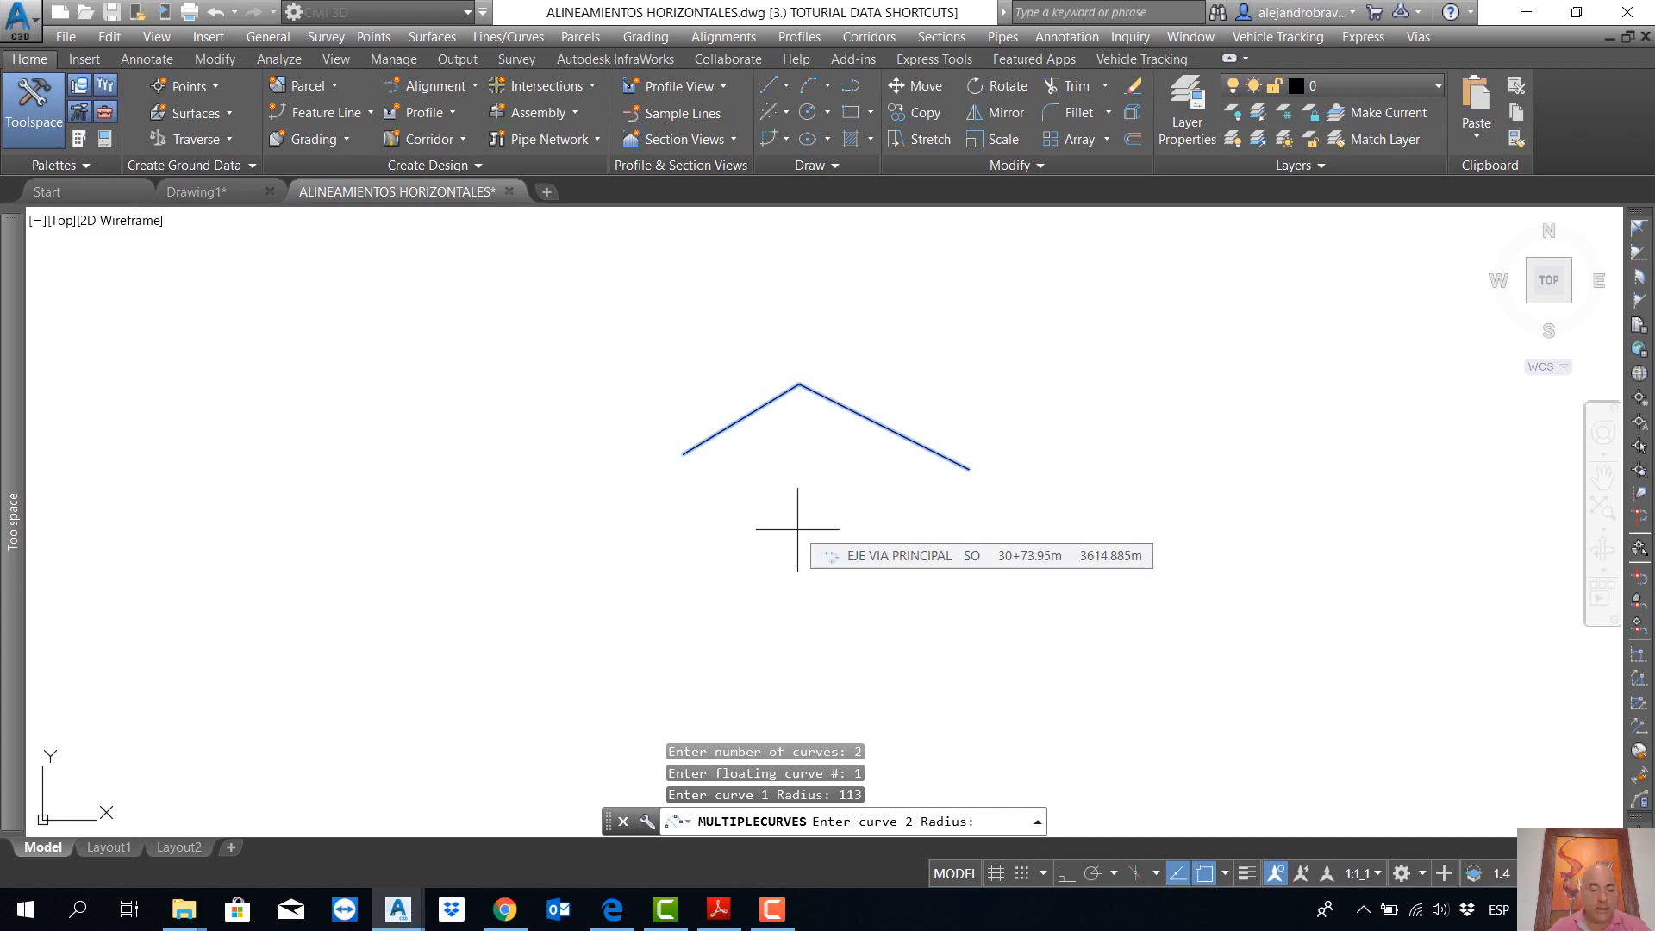
pyautogui.write('110')
pyautogui.press('Return')
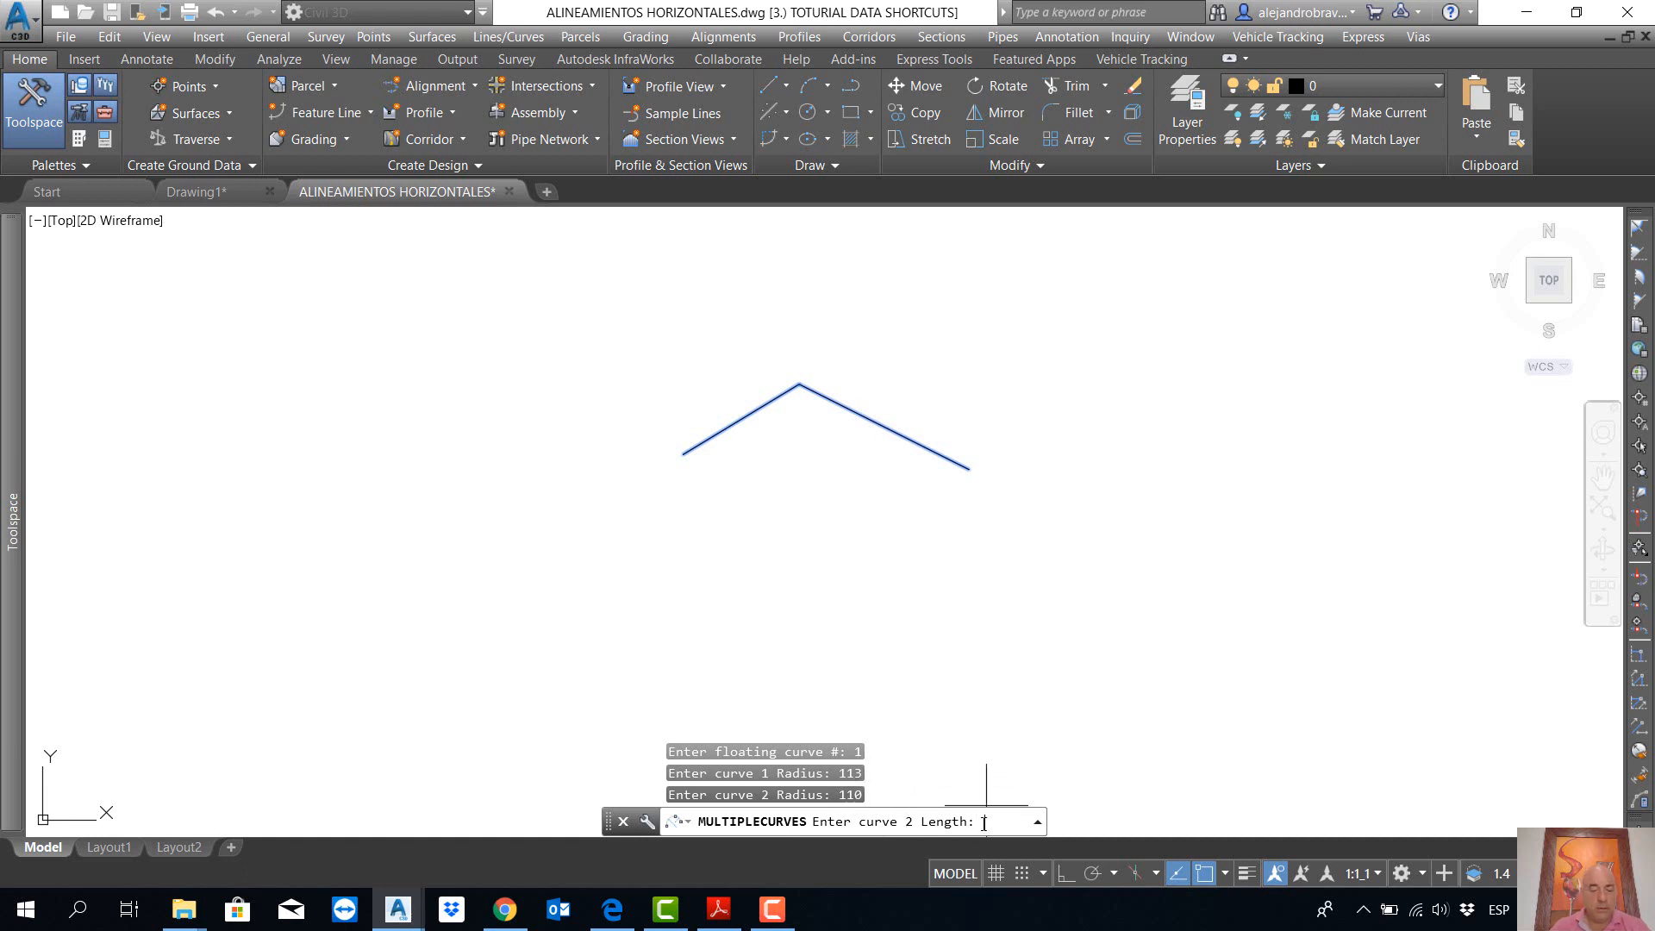
pyautogui.write('00')
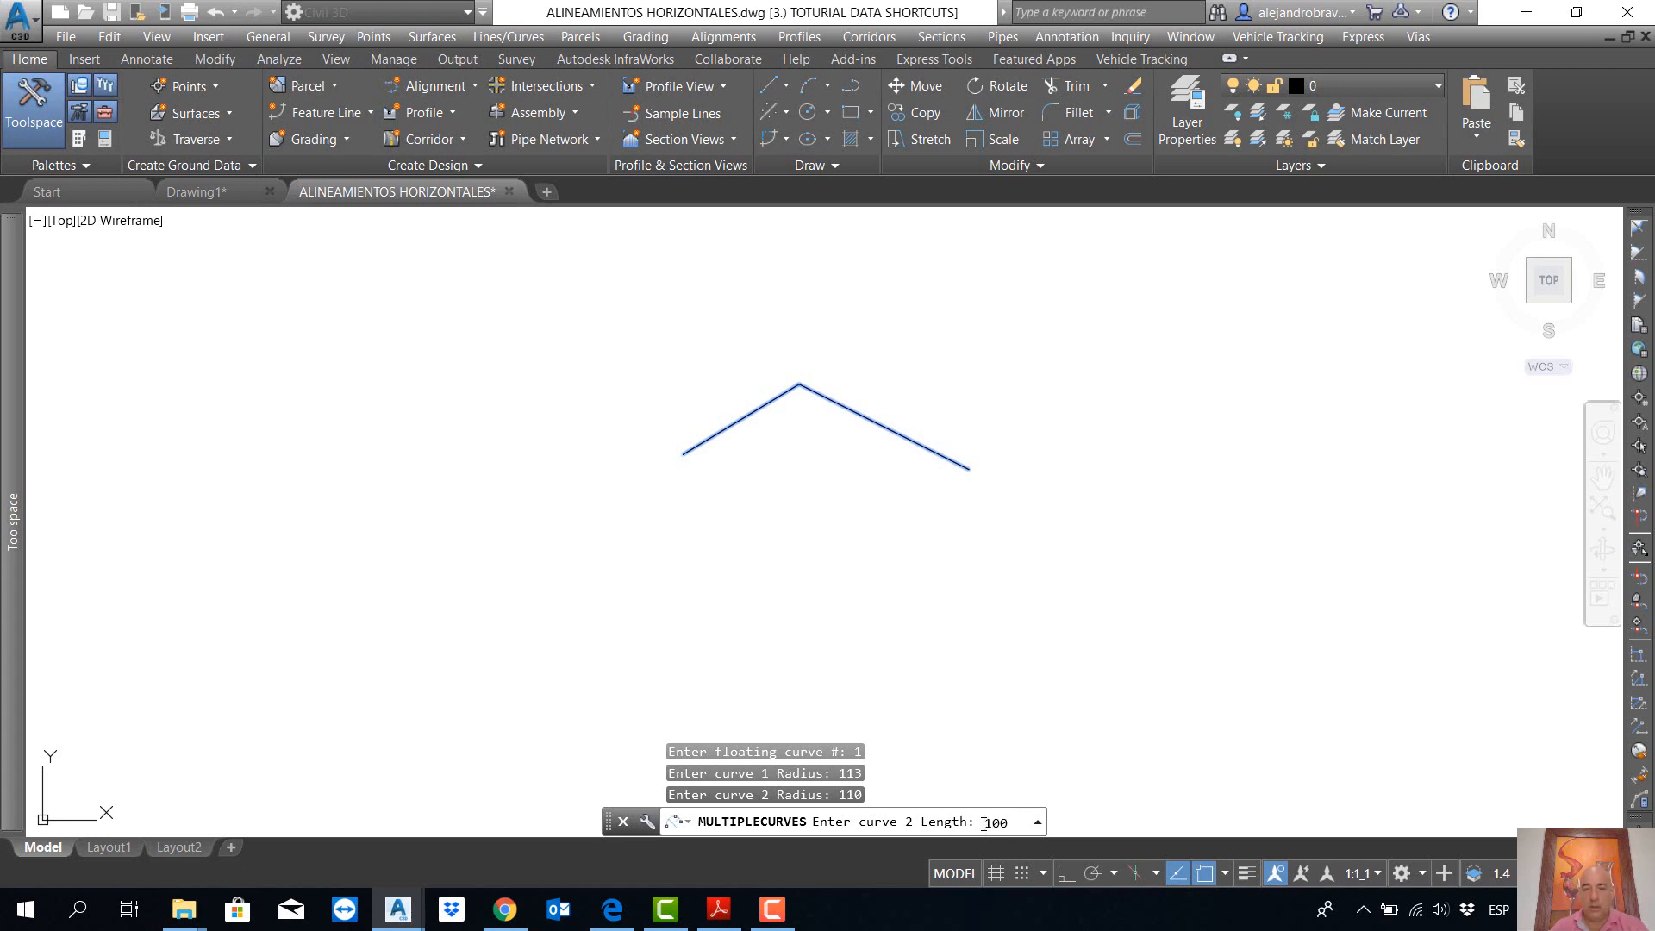
pyautogui.press('Return')
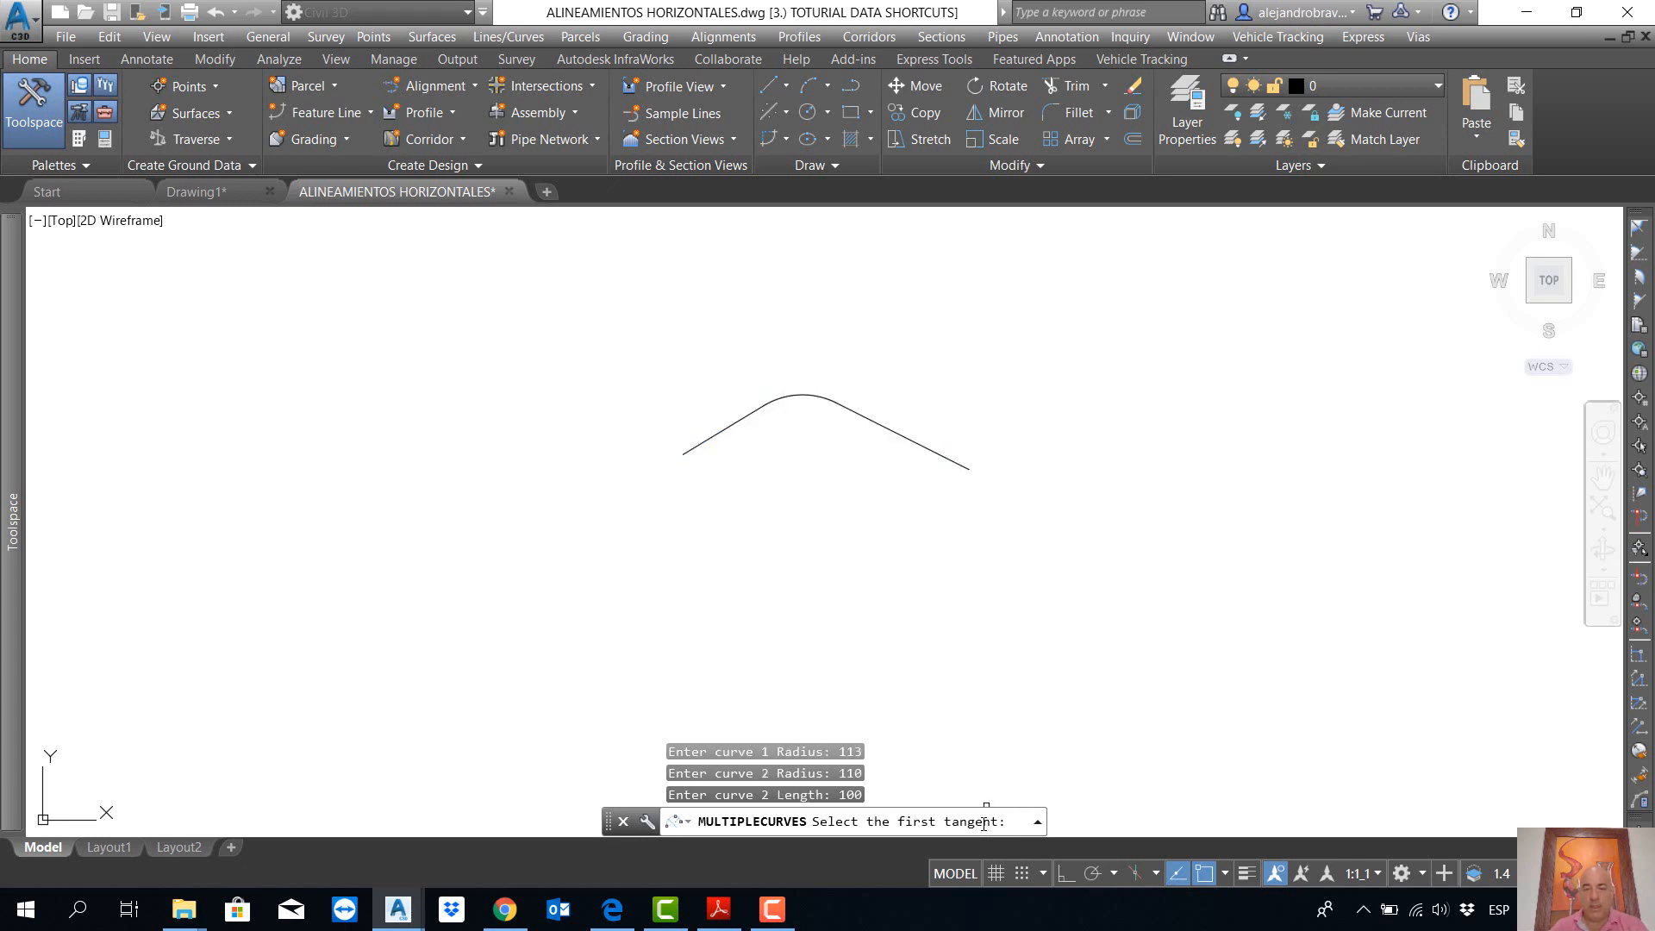
pyautogui.press('Return')
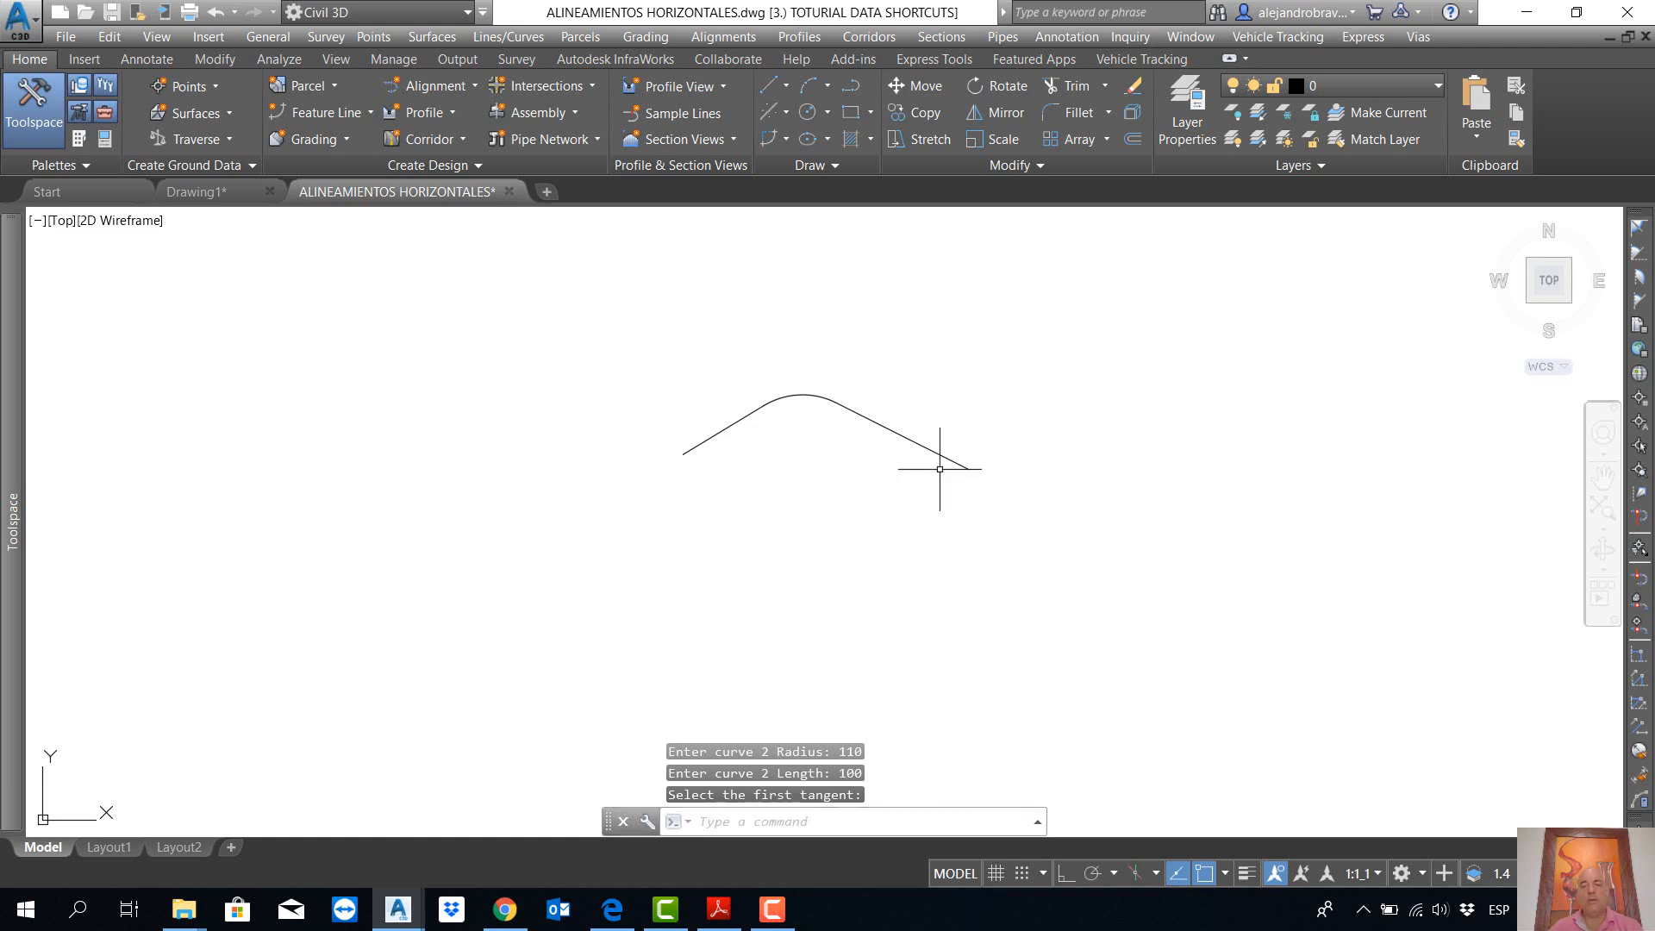
# Step: Examine the compound curve between the two lines, selecting the long and short arcs separately to check their extents and junction
pyautogui.scroll(2, 744, 379)
pyautogui.scroll(3, 753, 385)
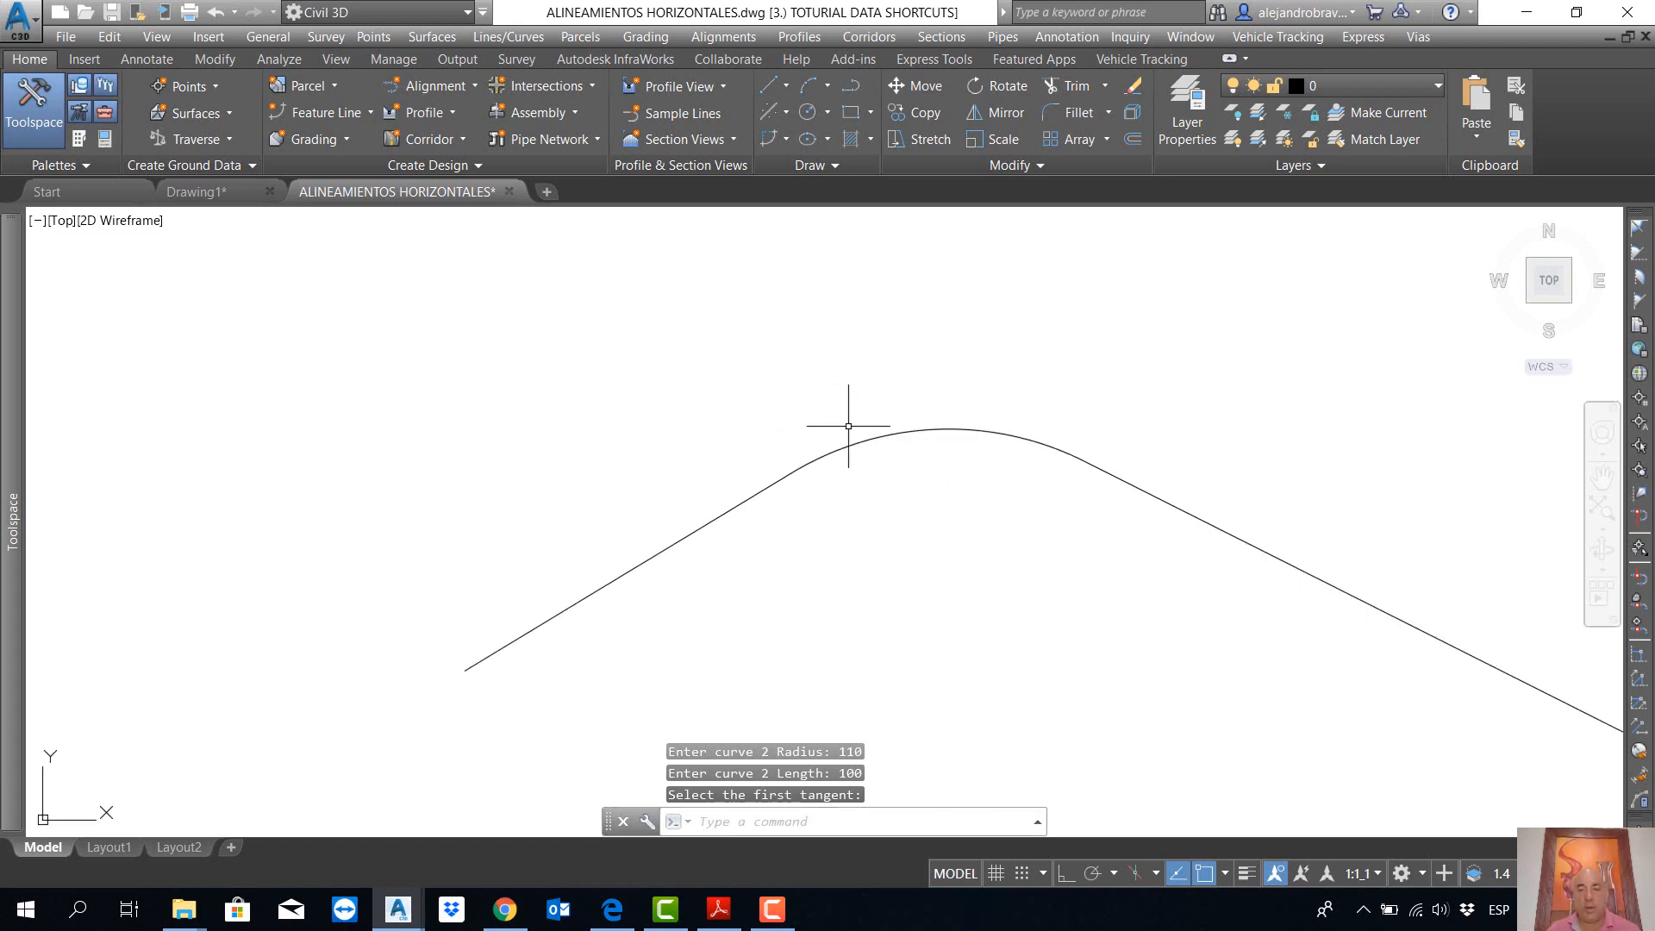
pyautogui.scroll(-1, 823, 360)
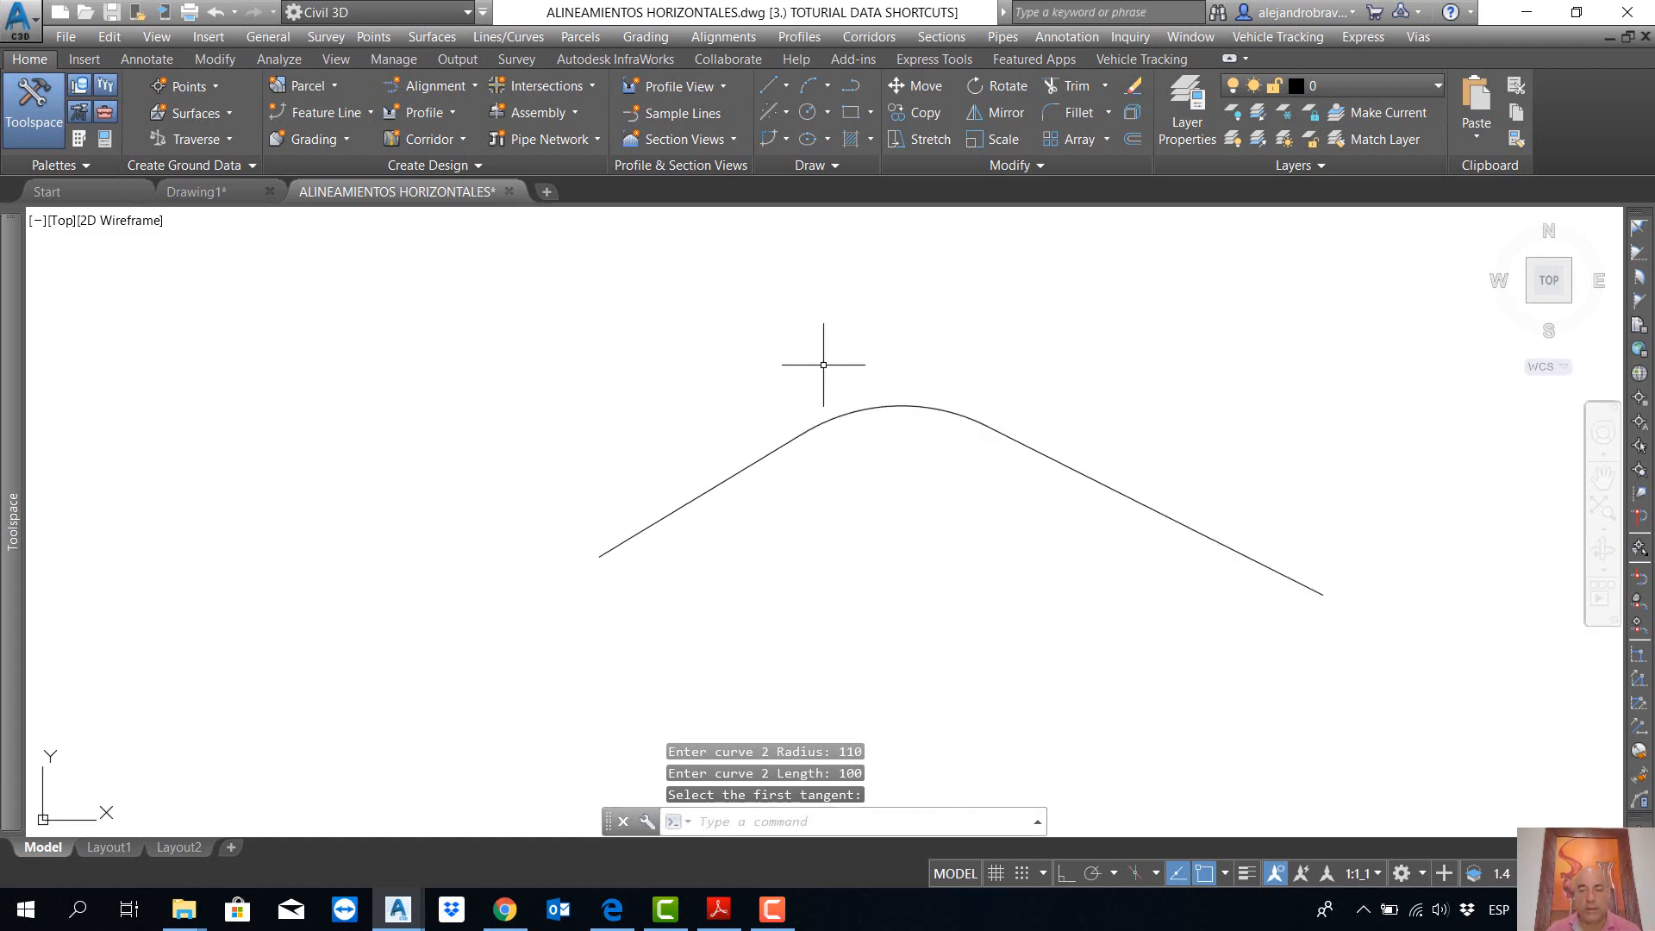
pyautogui.click(860, 415)
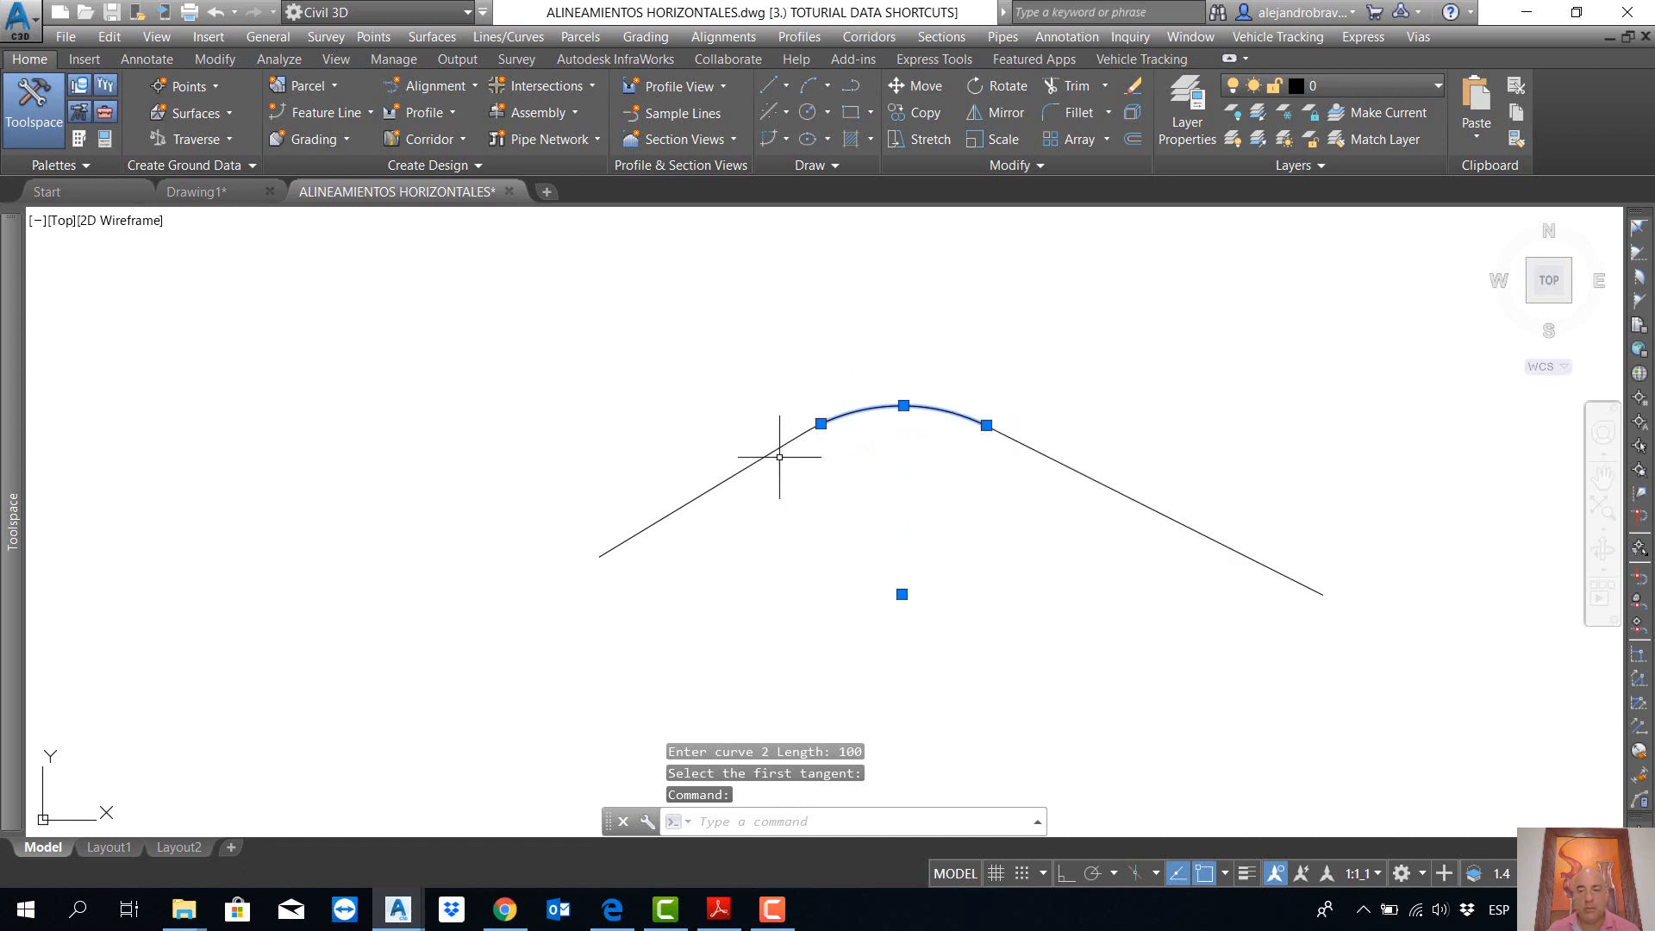
pyautogui.scroll(4, 785, 445)
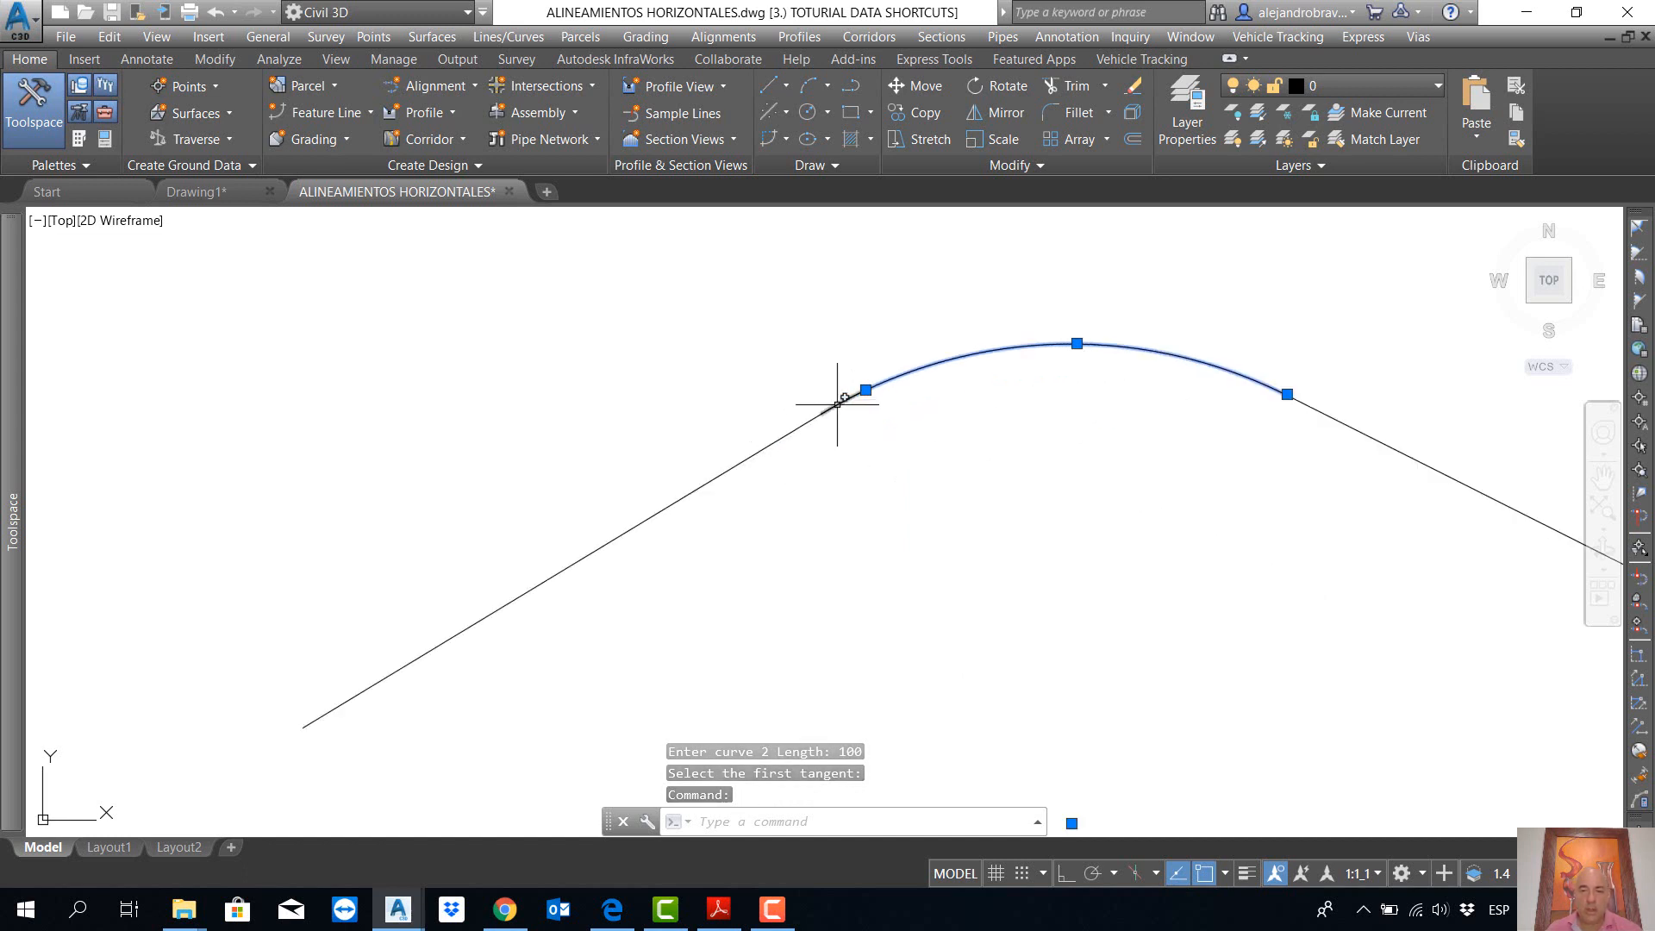
pyautogui.press('Escape')
pyautogui.click(848, 395)
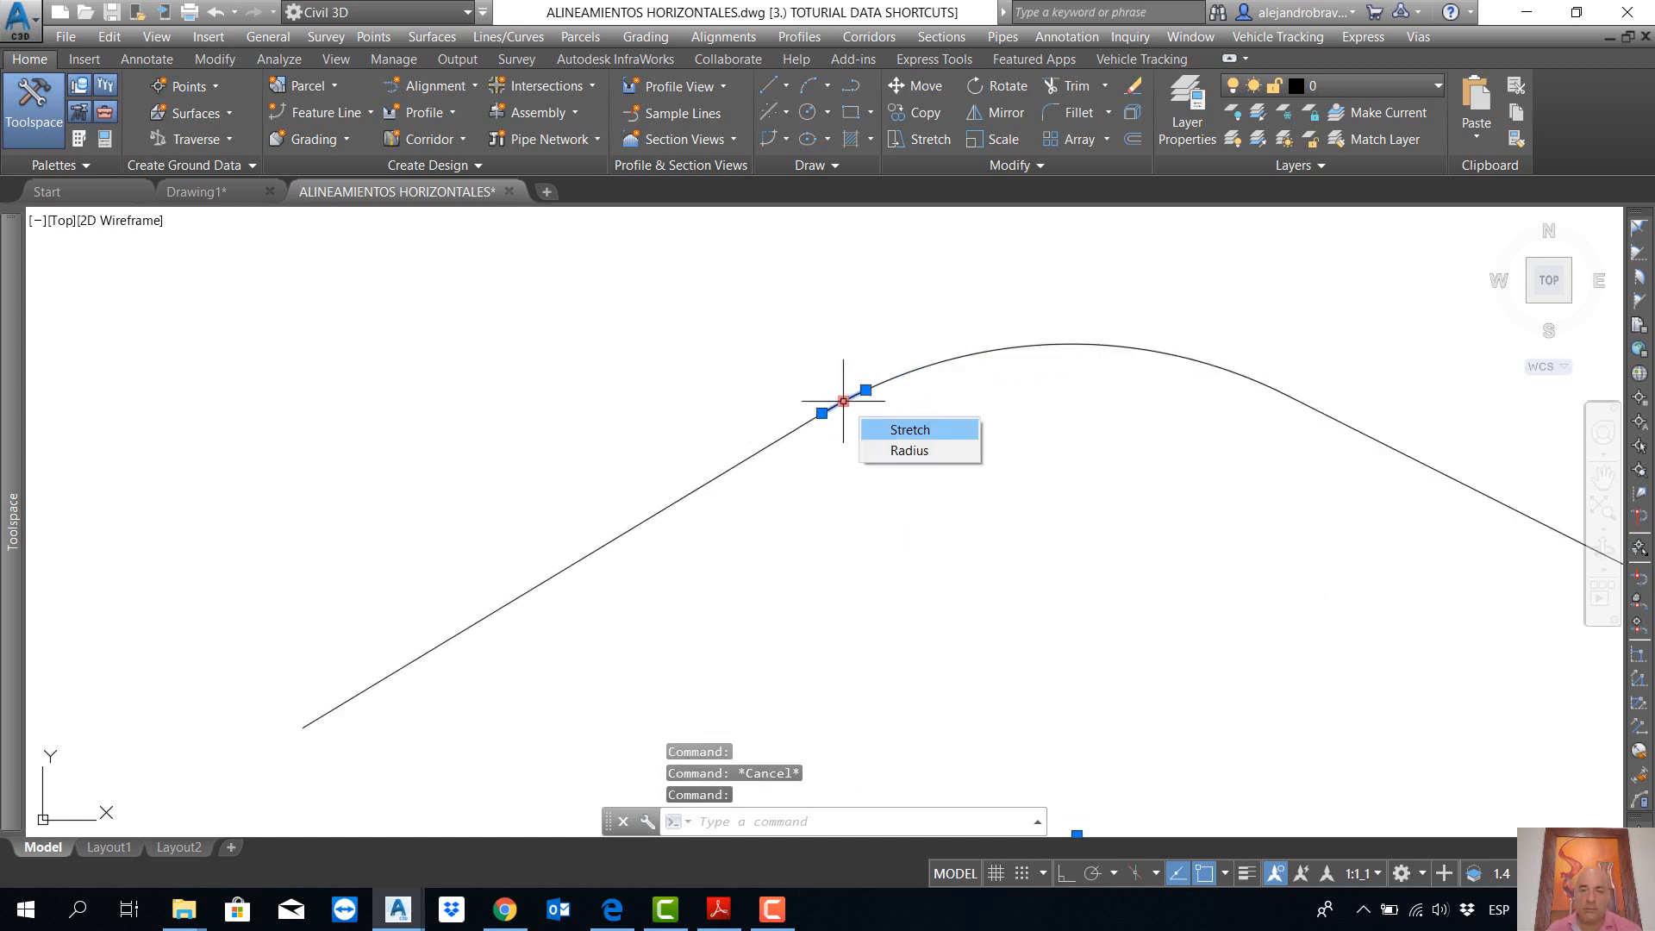
pyautogui.press('Escape')
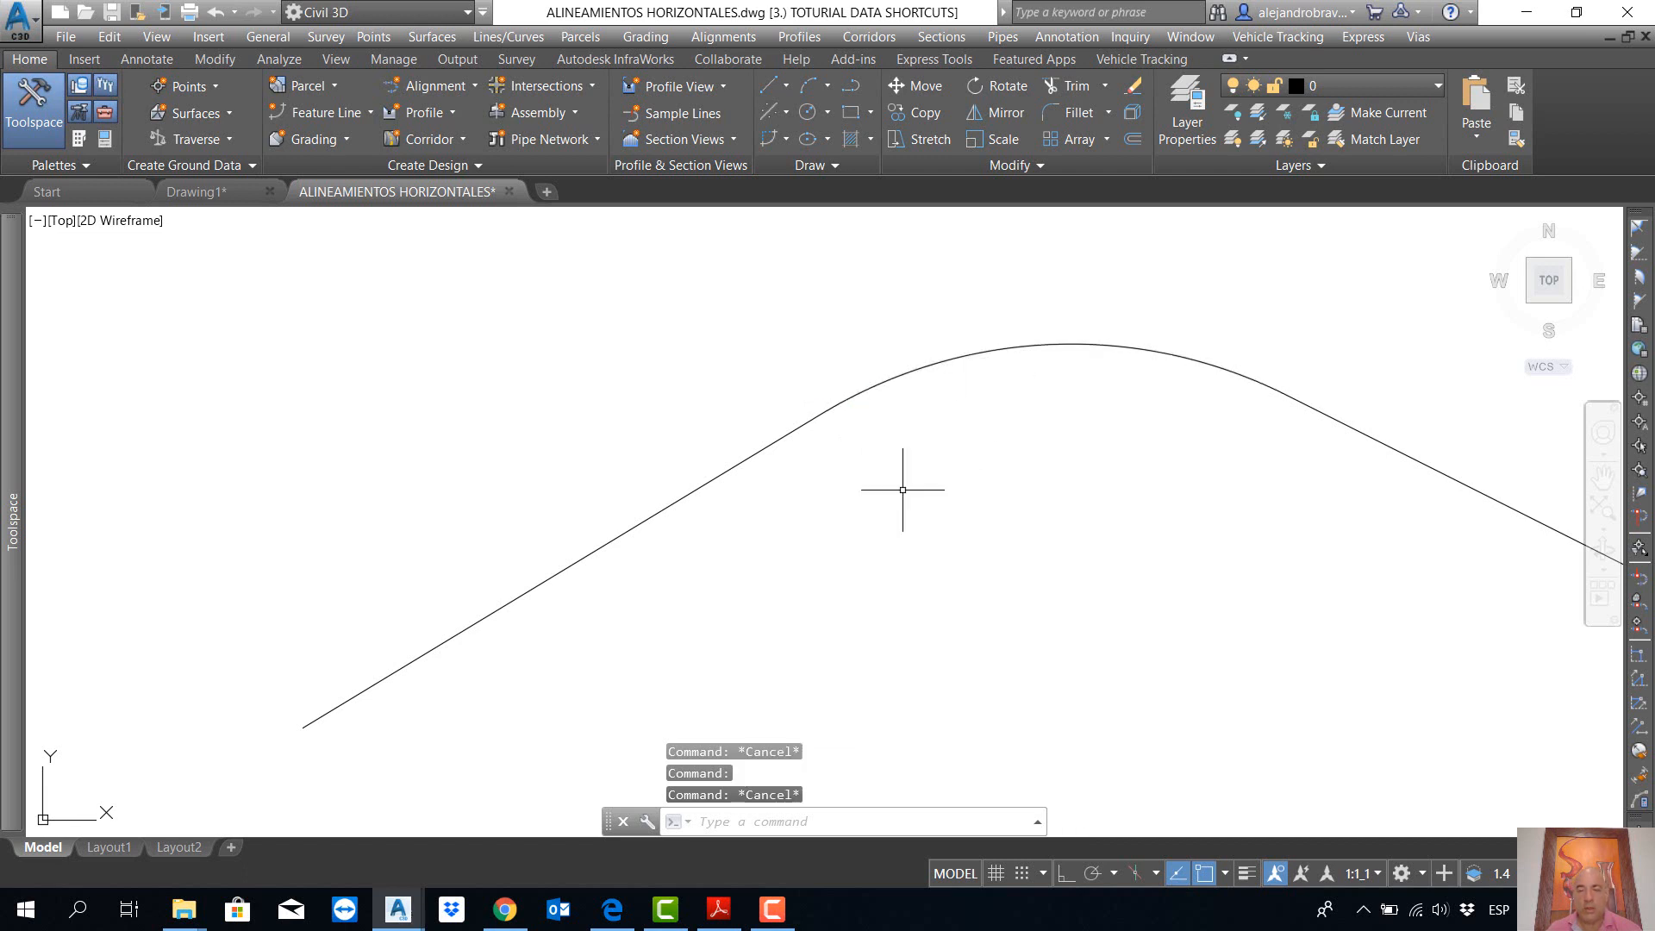
pyautogui.scroll(-4, 802, 434)
pyautogui.scroll(4, 886, 422)
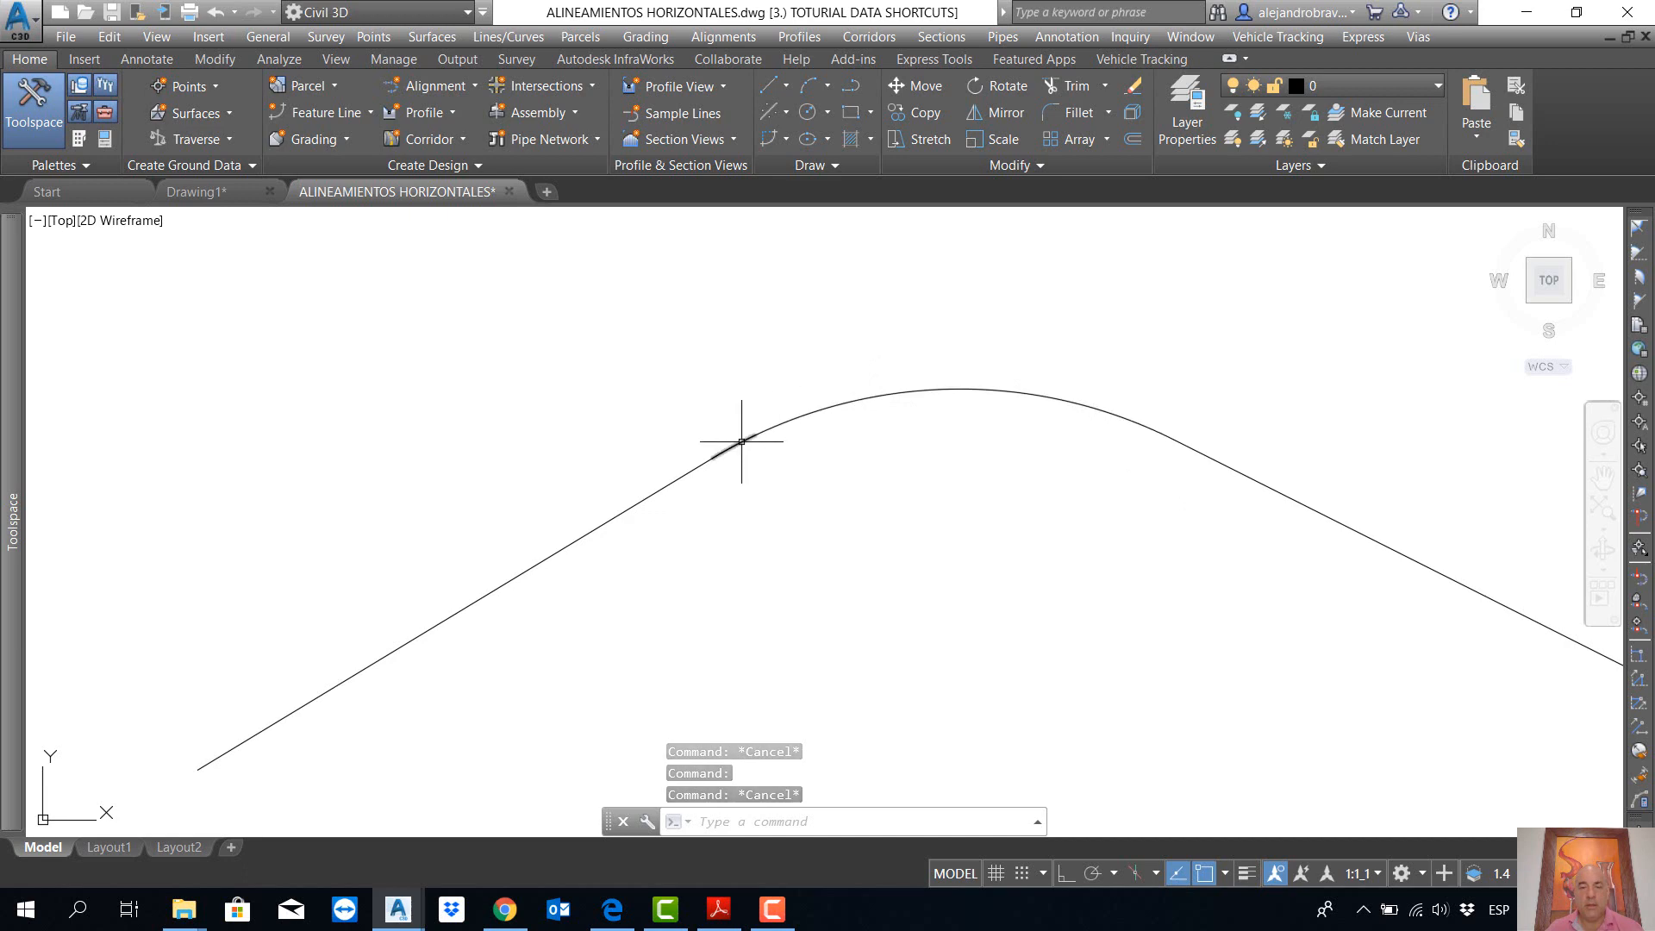
pyautogui.scroll(-4, 762, 409)
pyautogui.scroll(4, 764, 411)
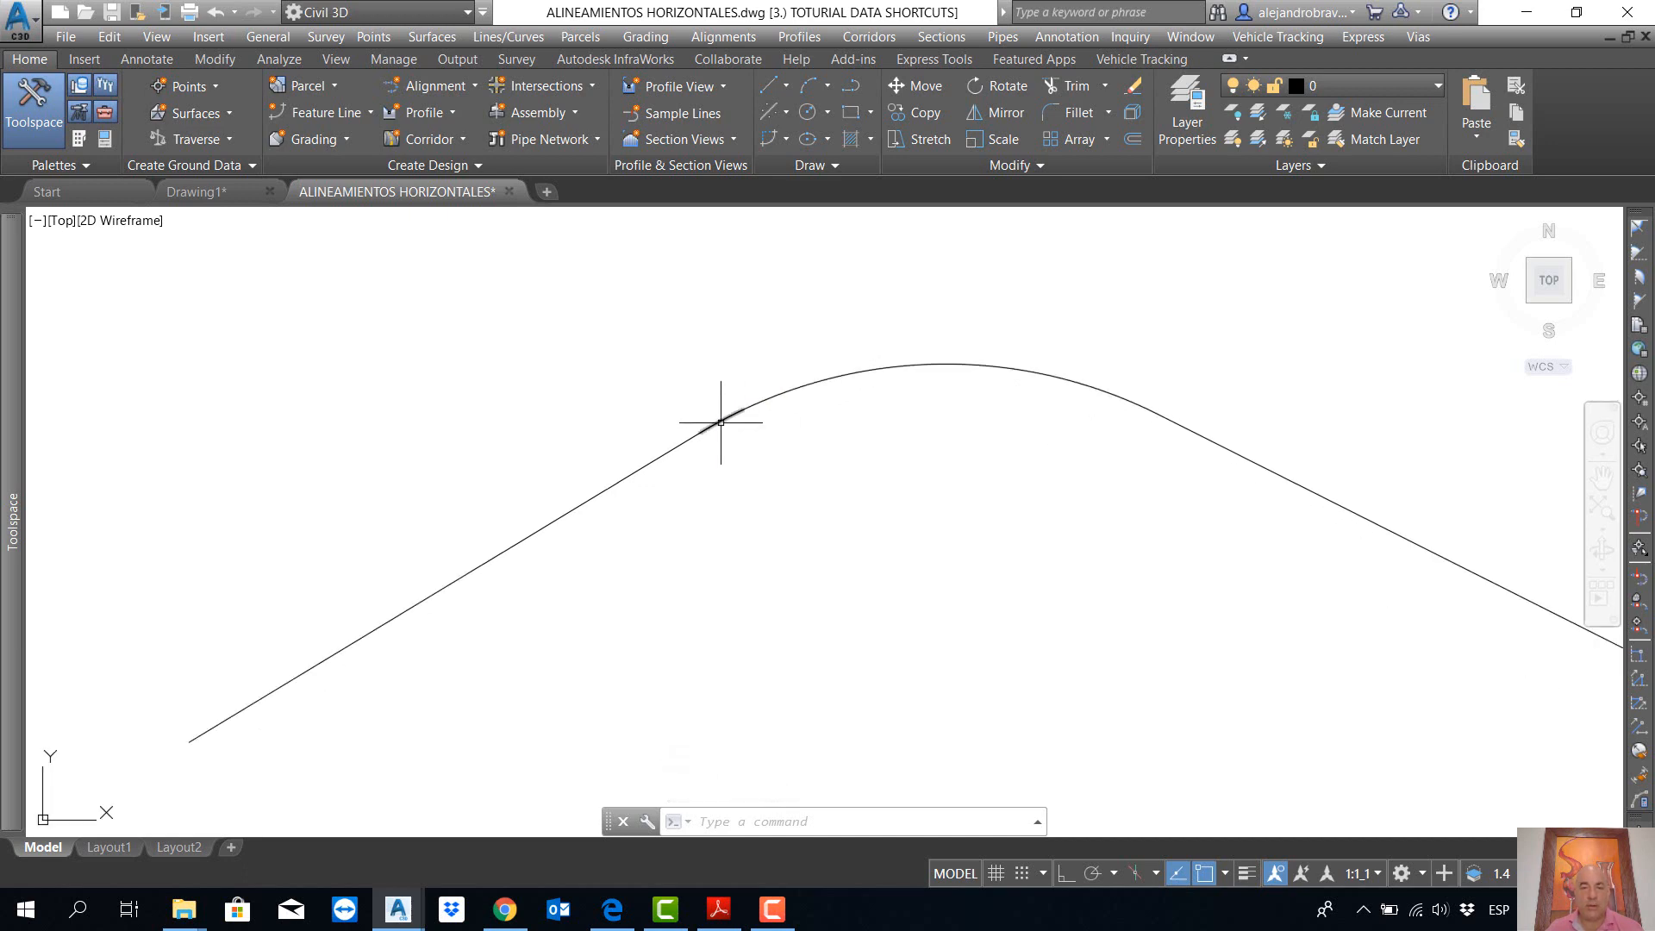
pyautogui.click(866, 367)
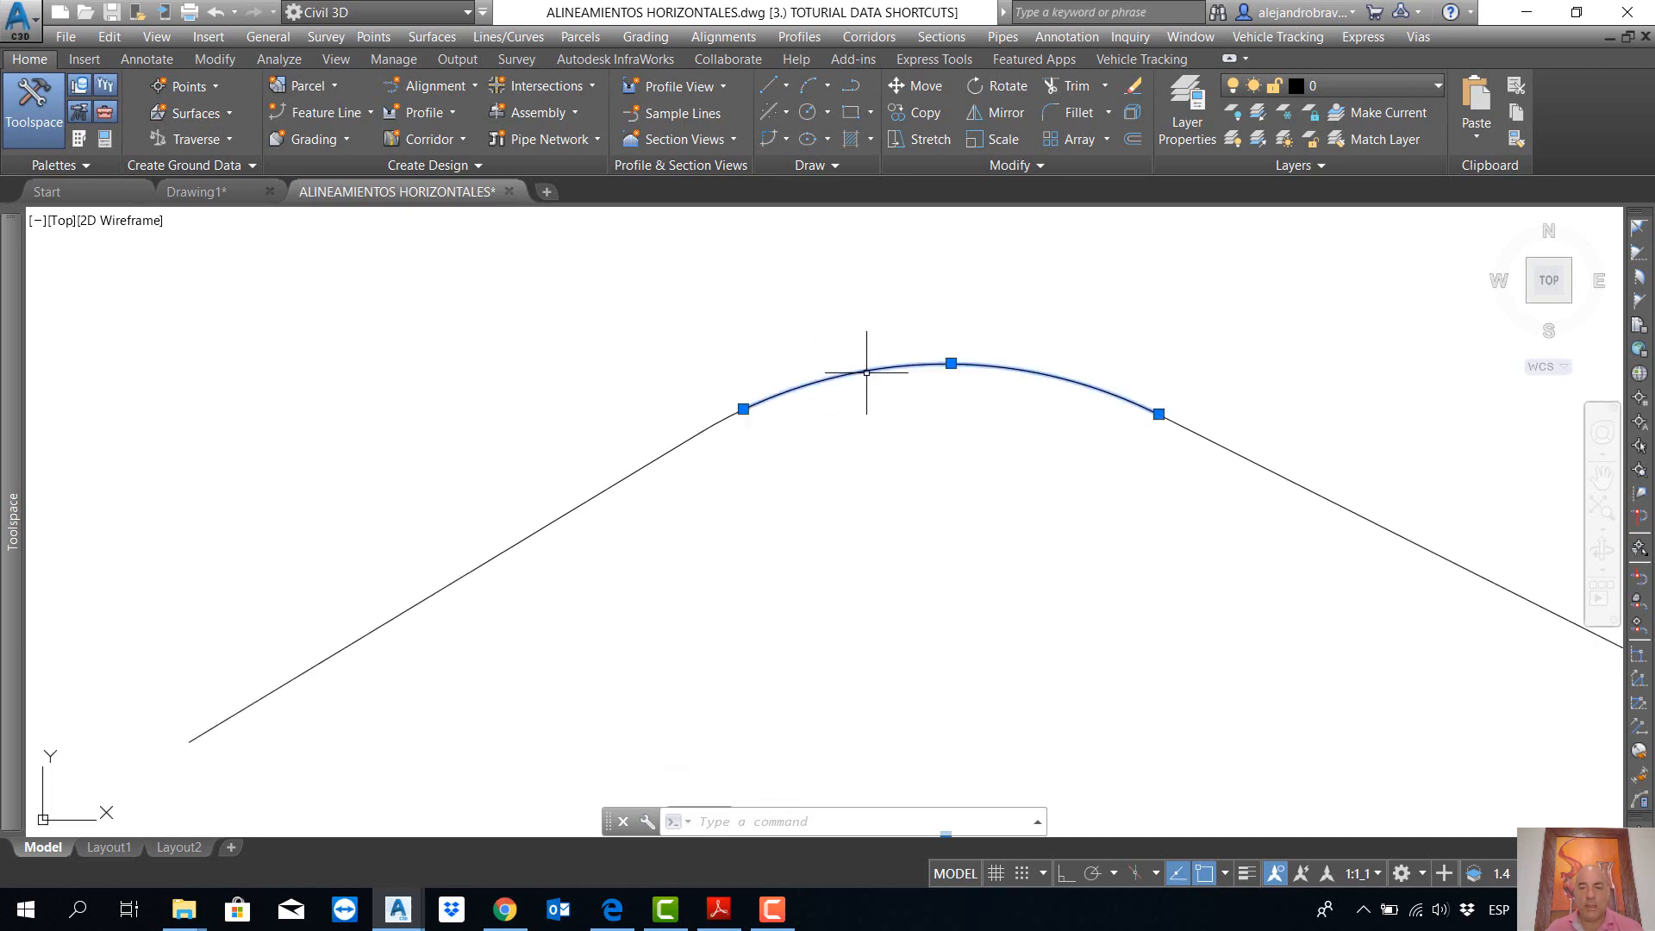
# Step: Check the radius and arc length of the selected long arc in its properties, and deselect it
pyautogui.rightClick(872, 319)
pyautogui.click(946, 486)
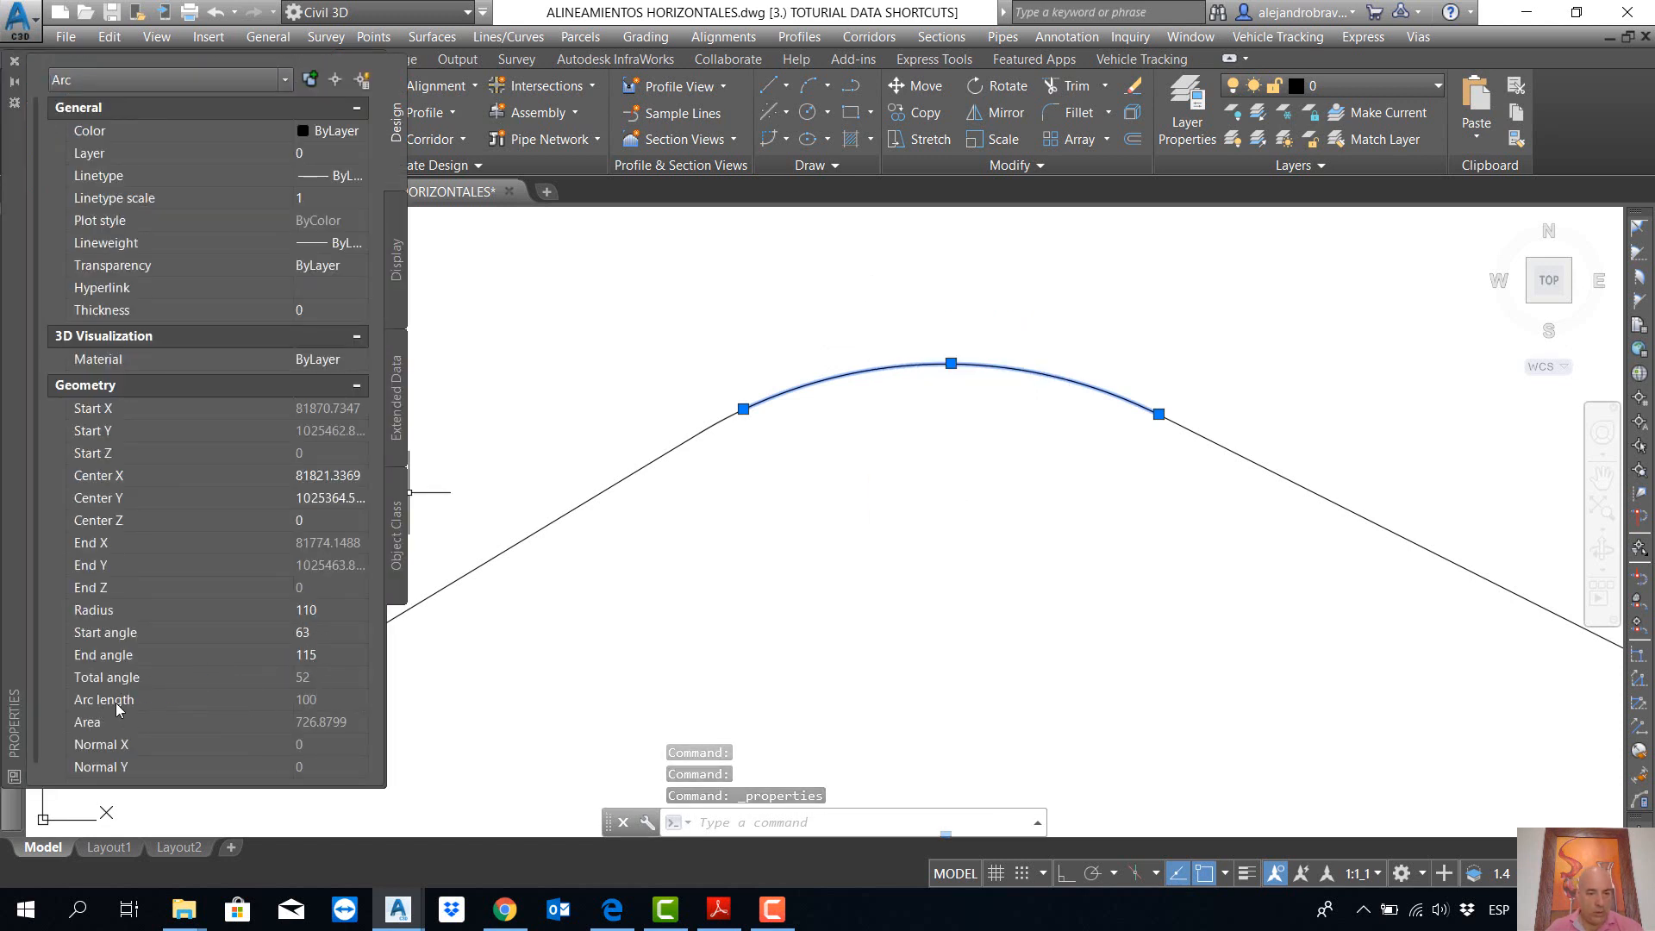
pyautogui.click(14, 60)
pyautogui.press('Escape')
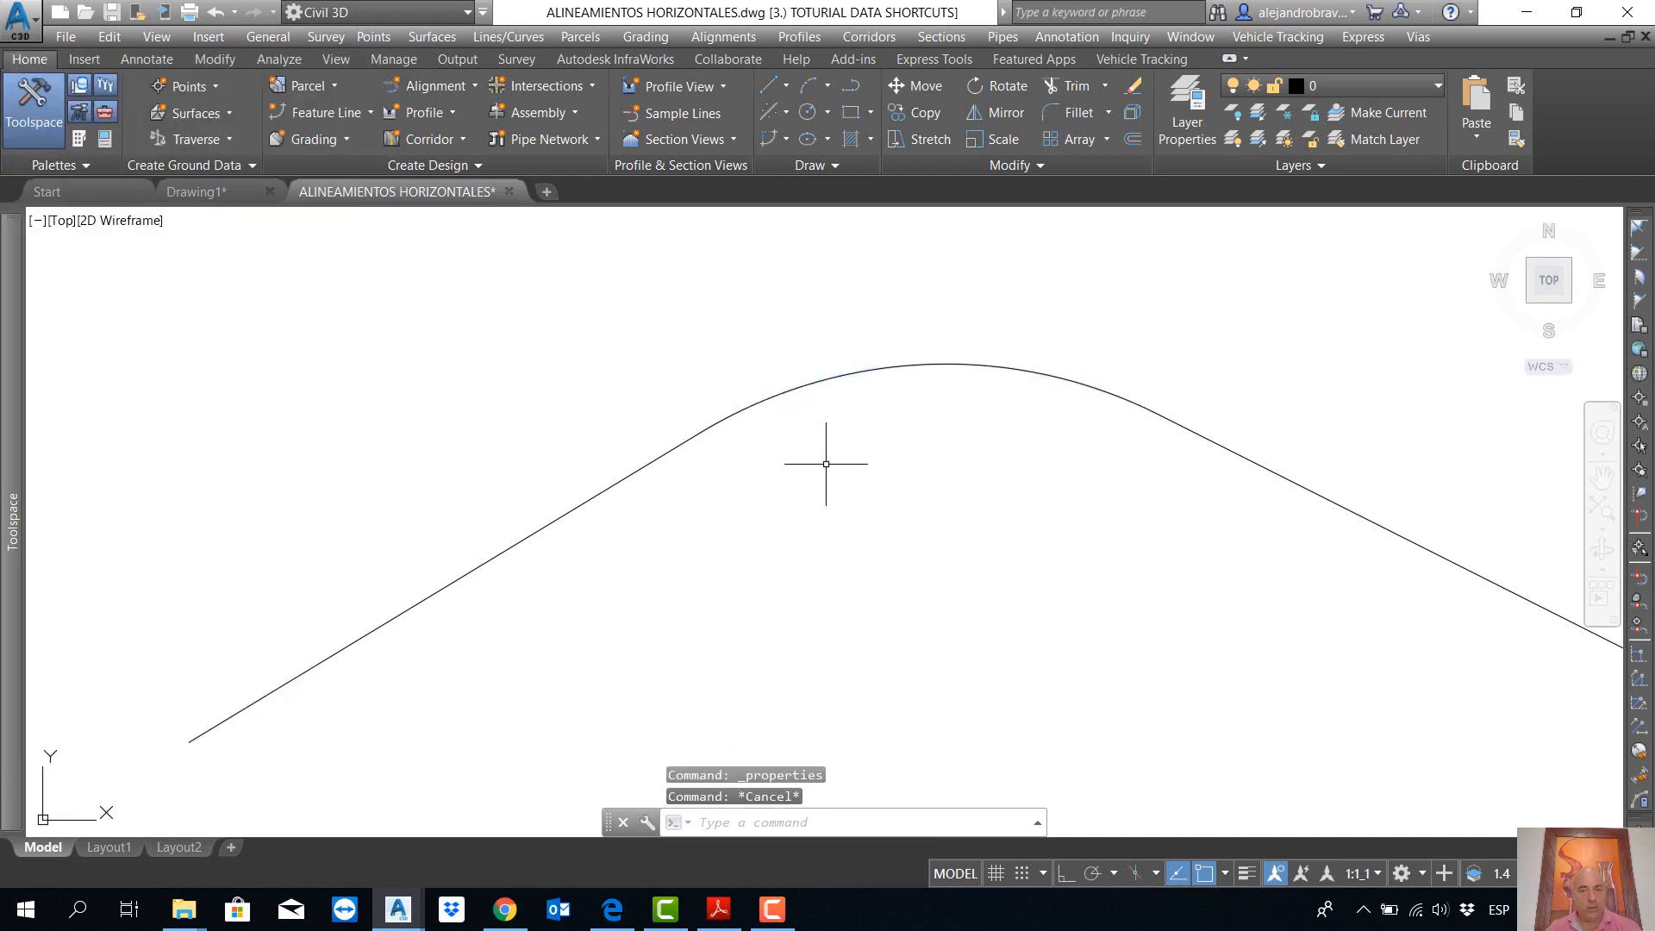
# Step: Undo the compound curve so only the two original tangent lines remain
pyautogui.hotkey('ctrl', 'z')
pyautogui.scroll(-5, 937, 460)
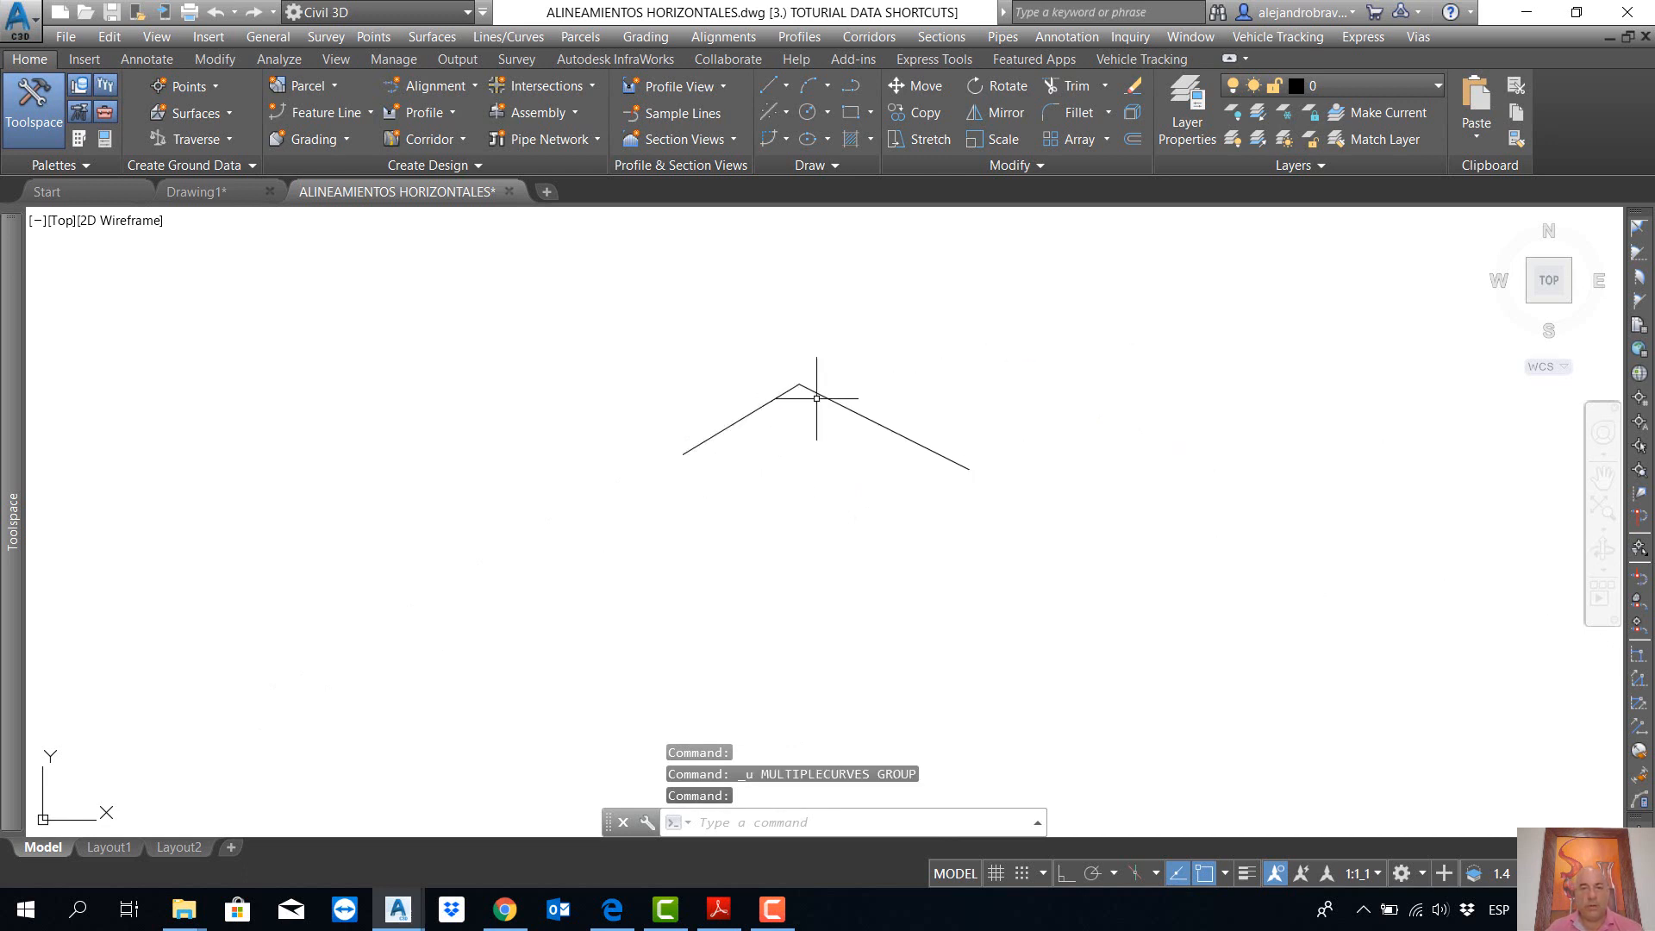
pyautogui.scroll(2, 787, 350)
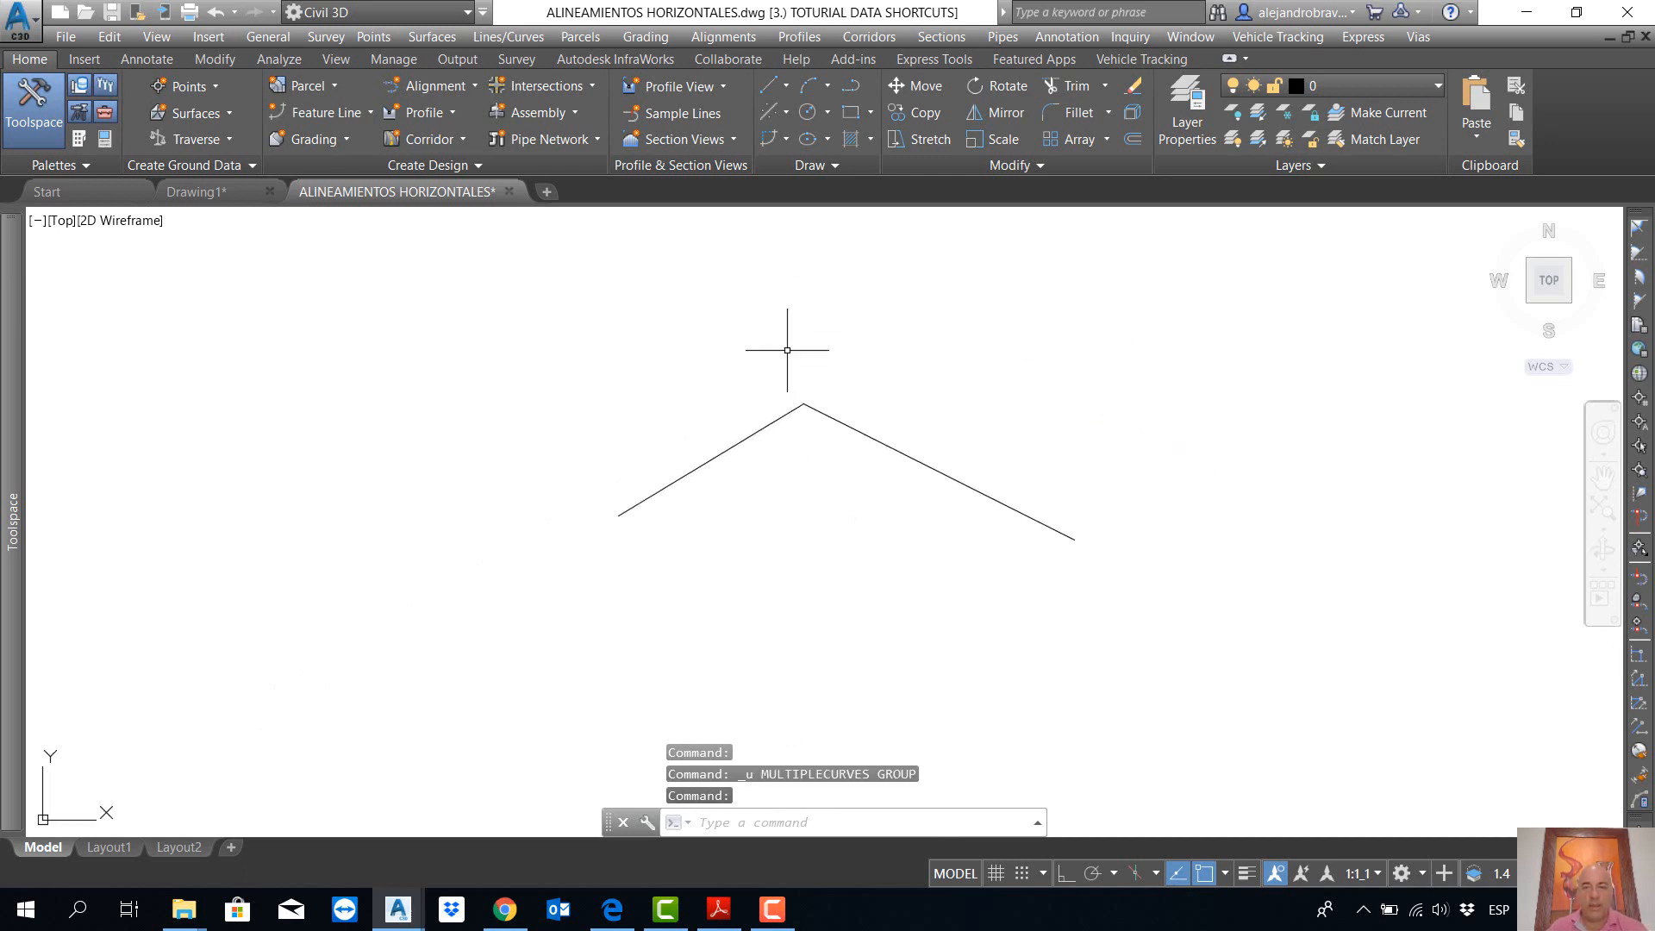
# Step: Start Create Multiple Curves with the 200-unit line as first tangent and the 280-unit line as second, using 2 curves and floating curve 1
pyautogui.click(783, 138)
pyautogui.click(824, 303)
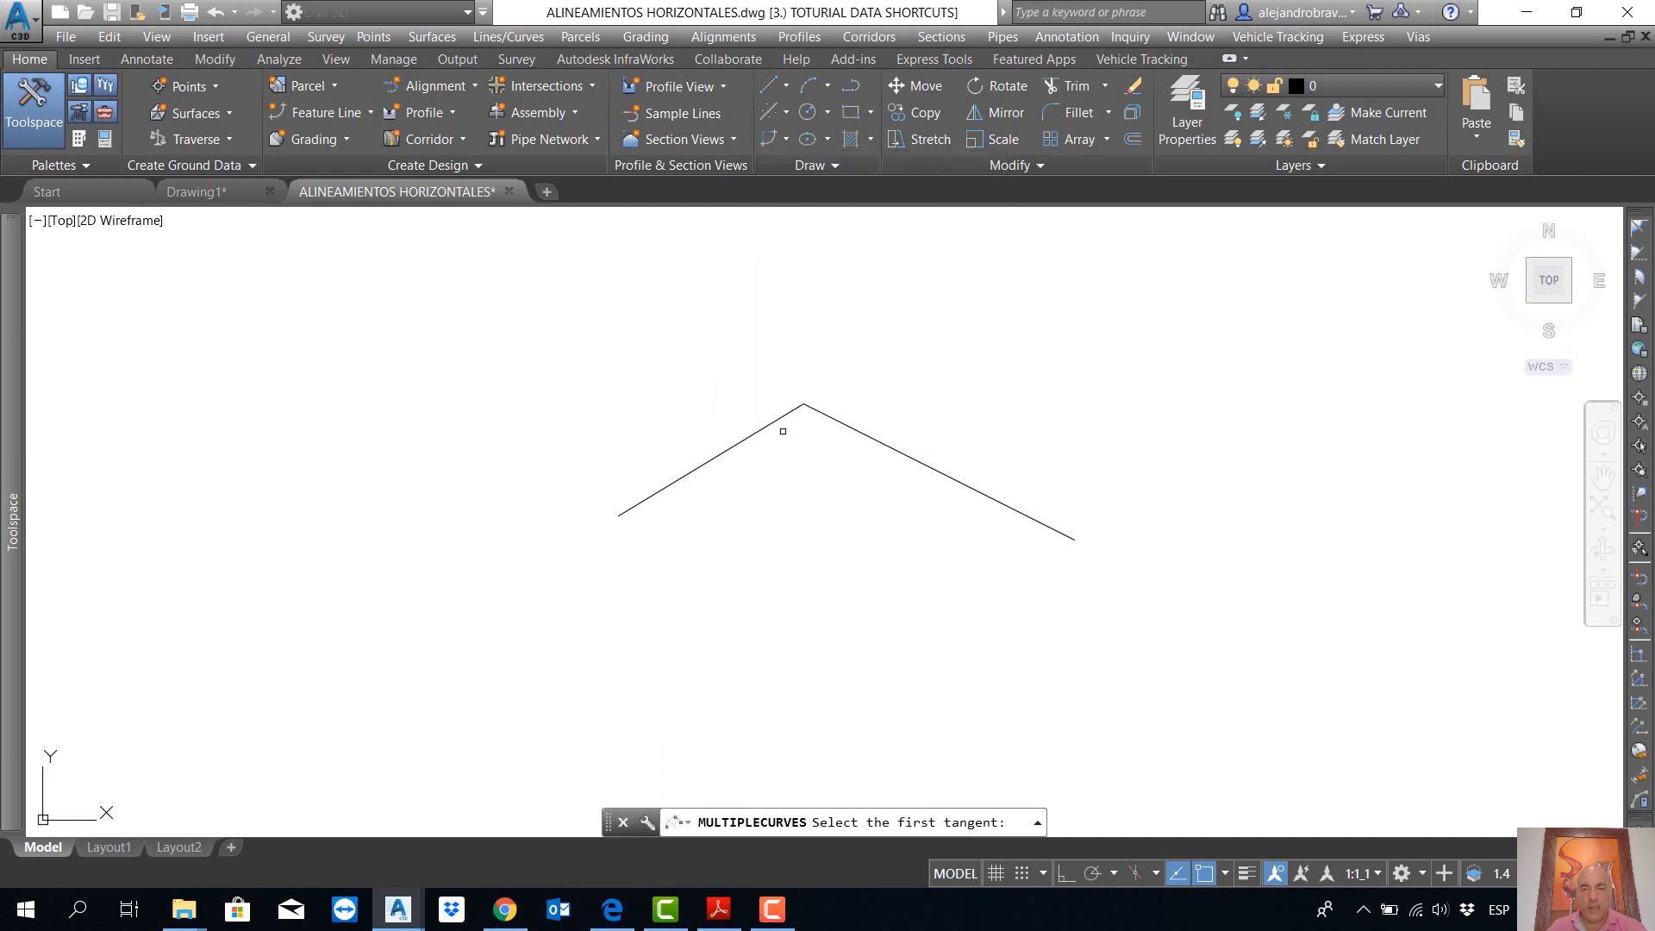
pyautogui.click(779, 417)
pyautogui.click(848, 425)
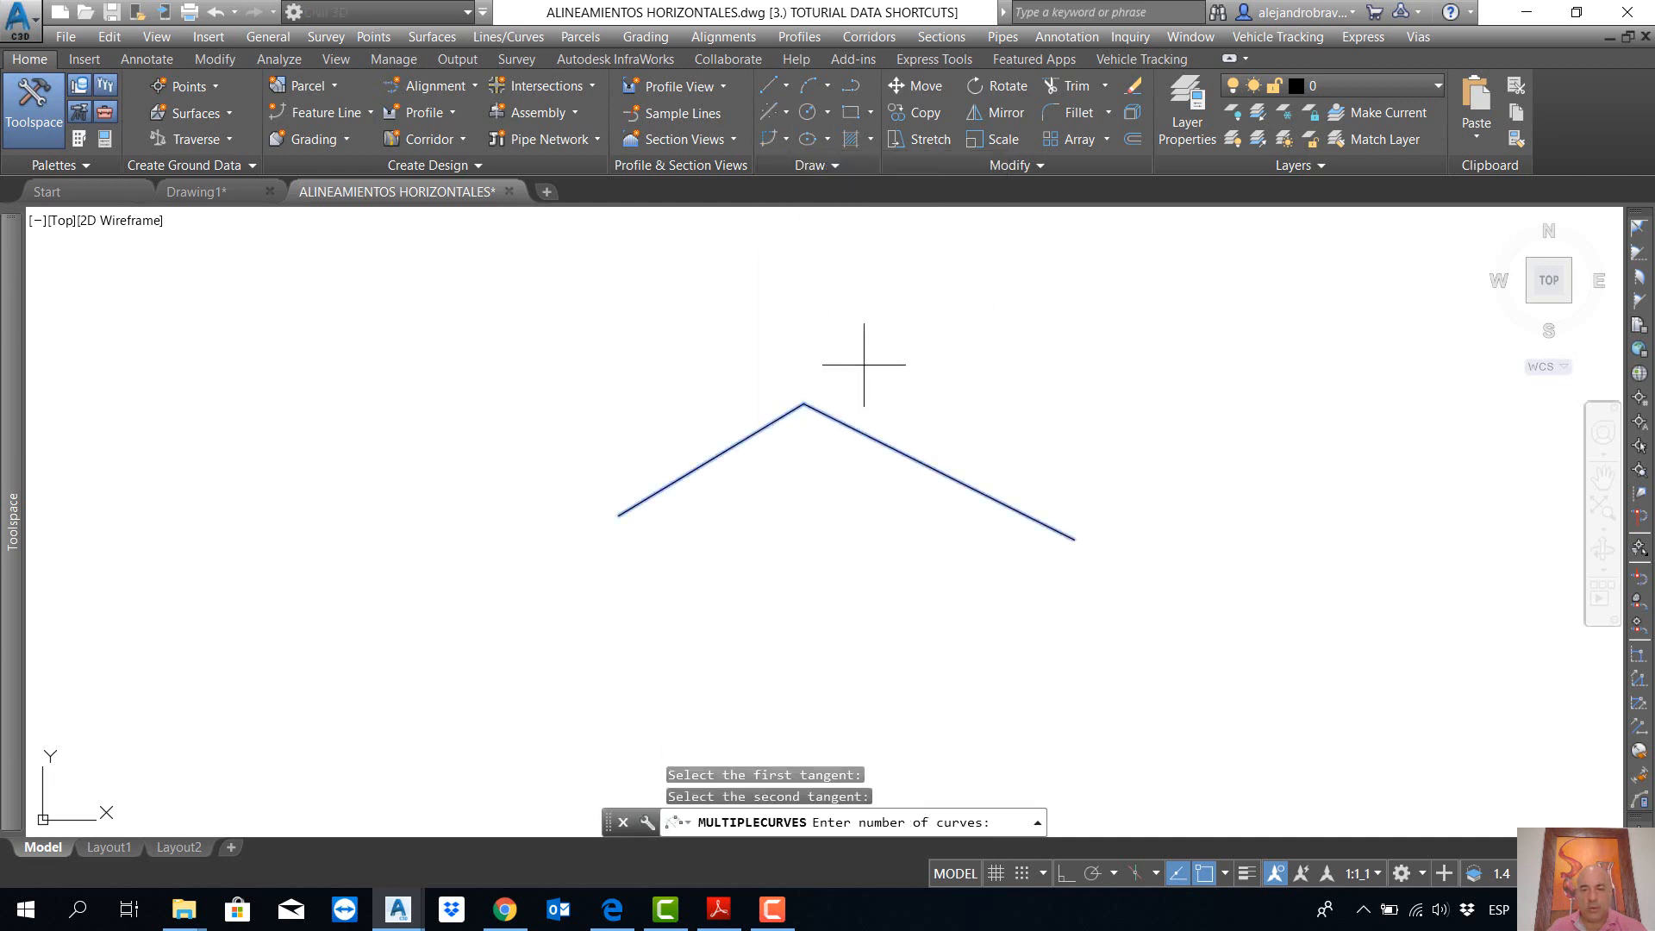
pyautogui.write('2')
pyautogui.press('Return')
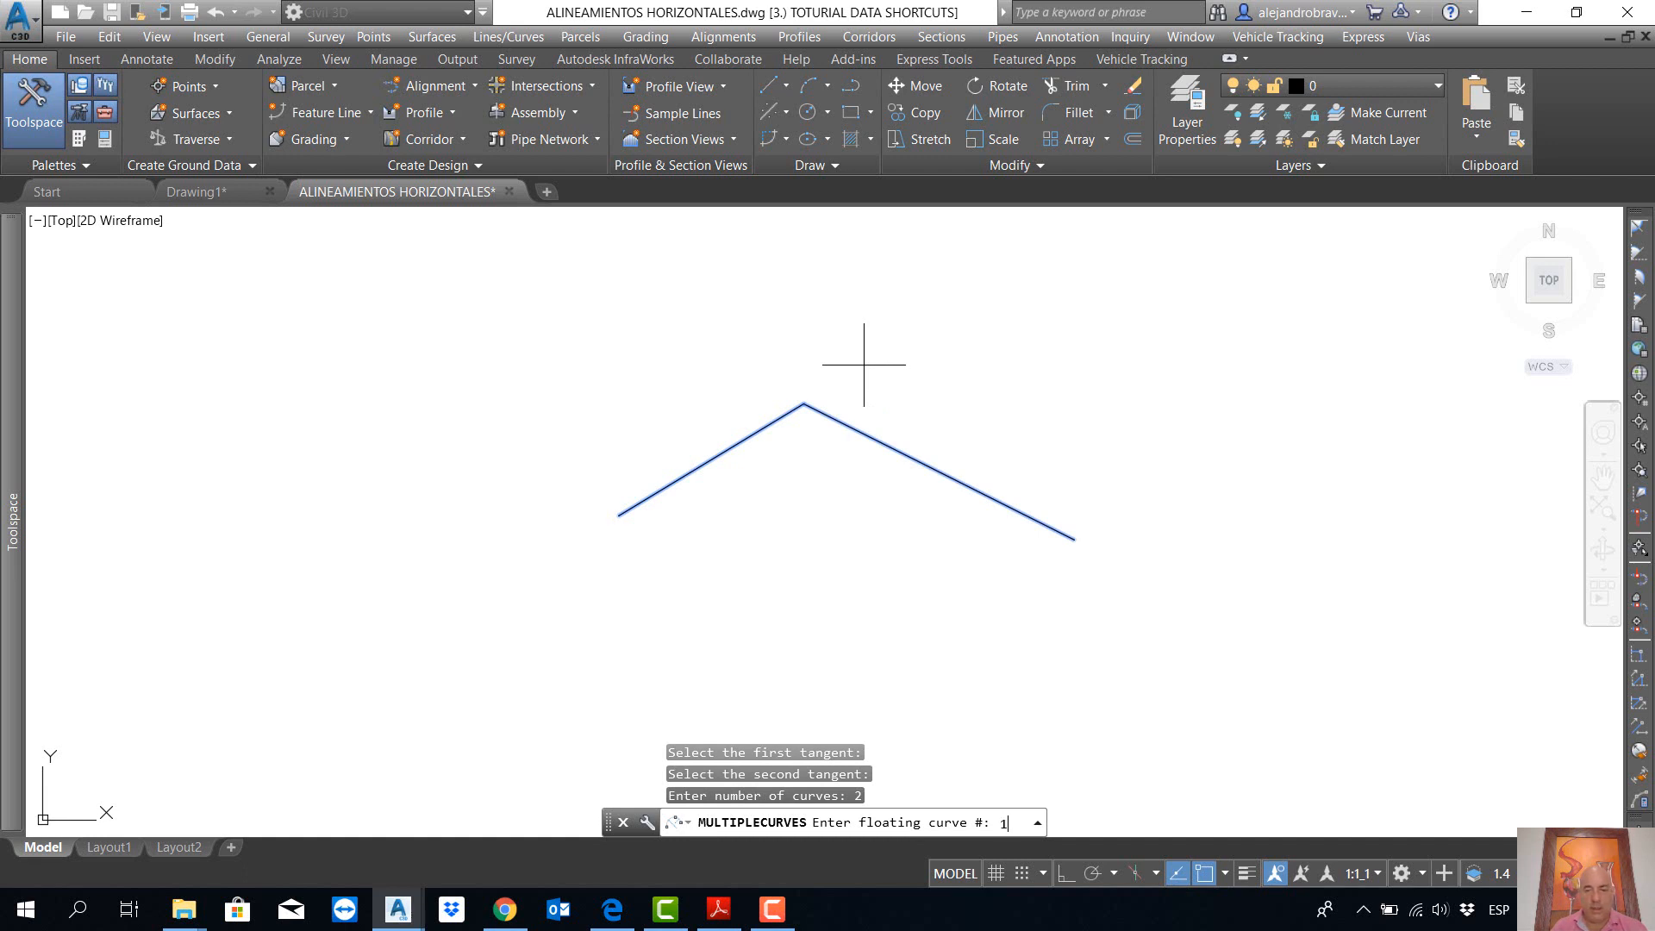
pyautogui.write('1')
pyautogui.press('Return')
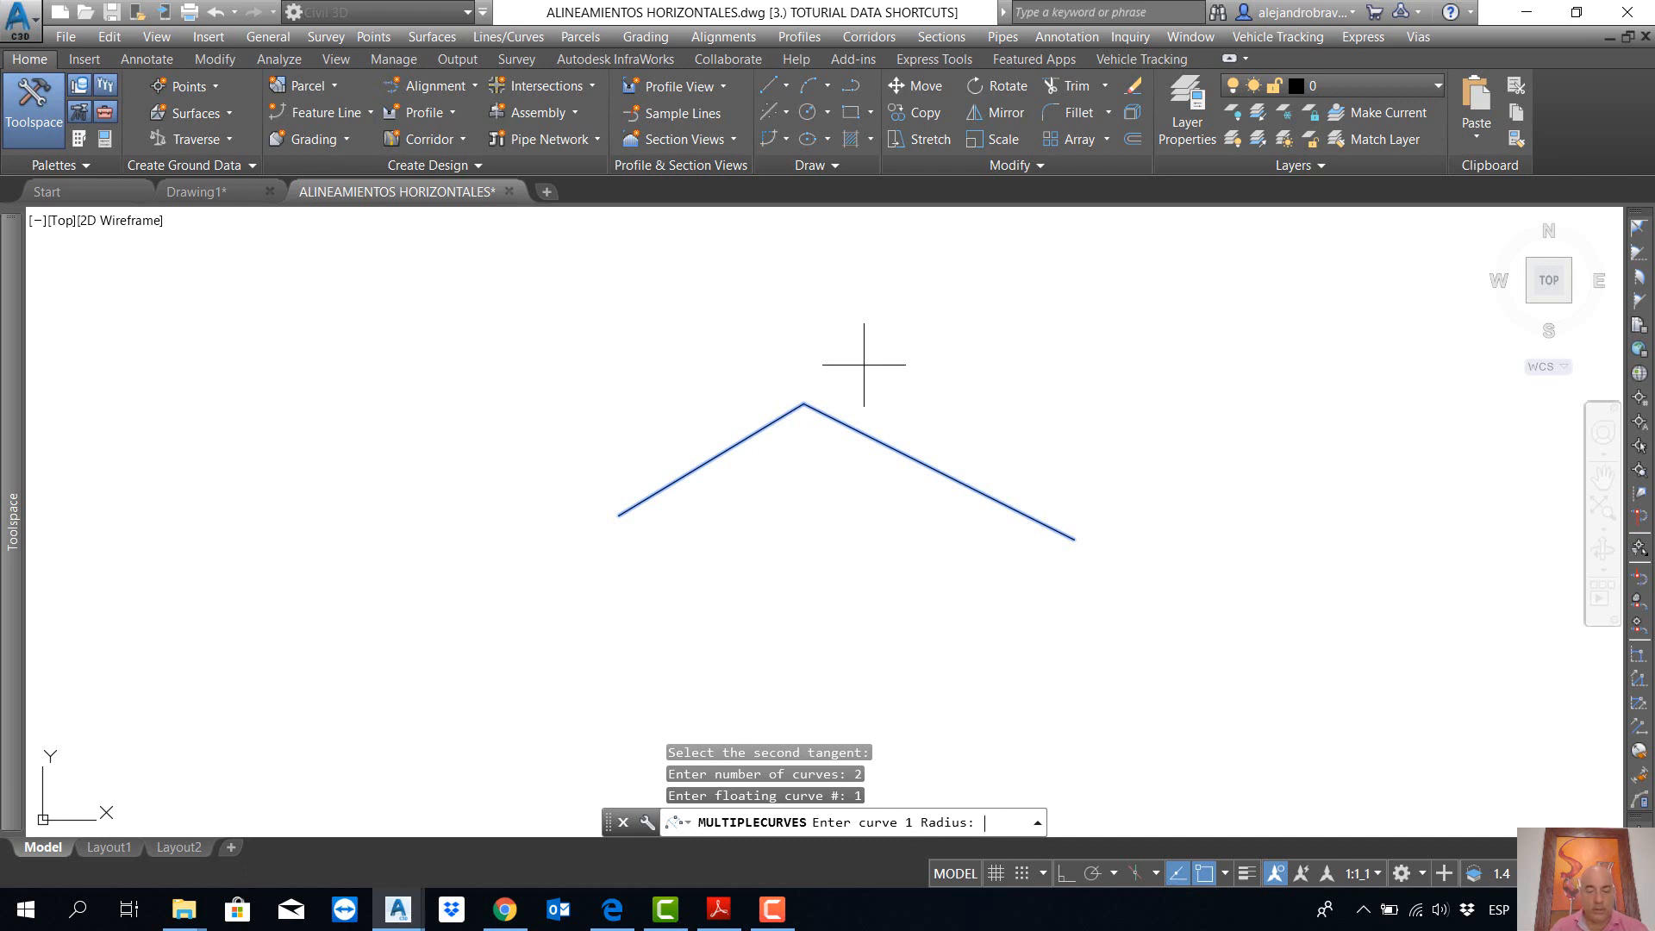
# Step: Create the compound curve with radius 113 for curve 1, and radius 80 and length 60 for curve 2
pyautogui.write('113')
pyautogui.press('Return')
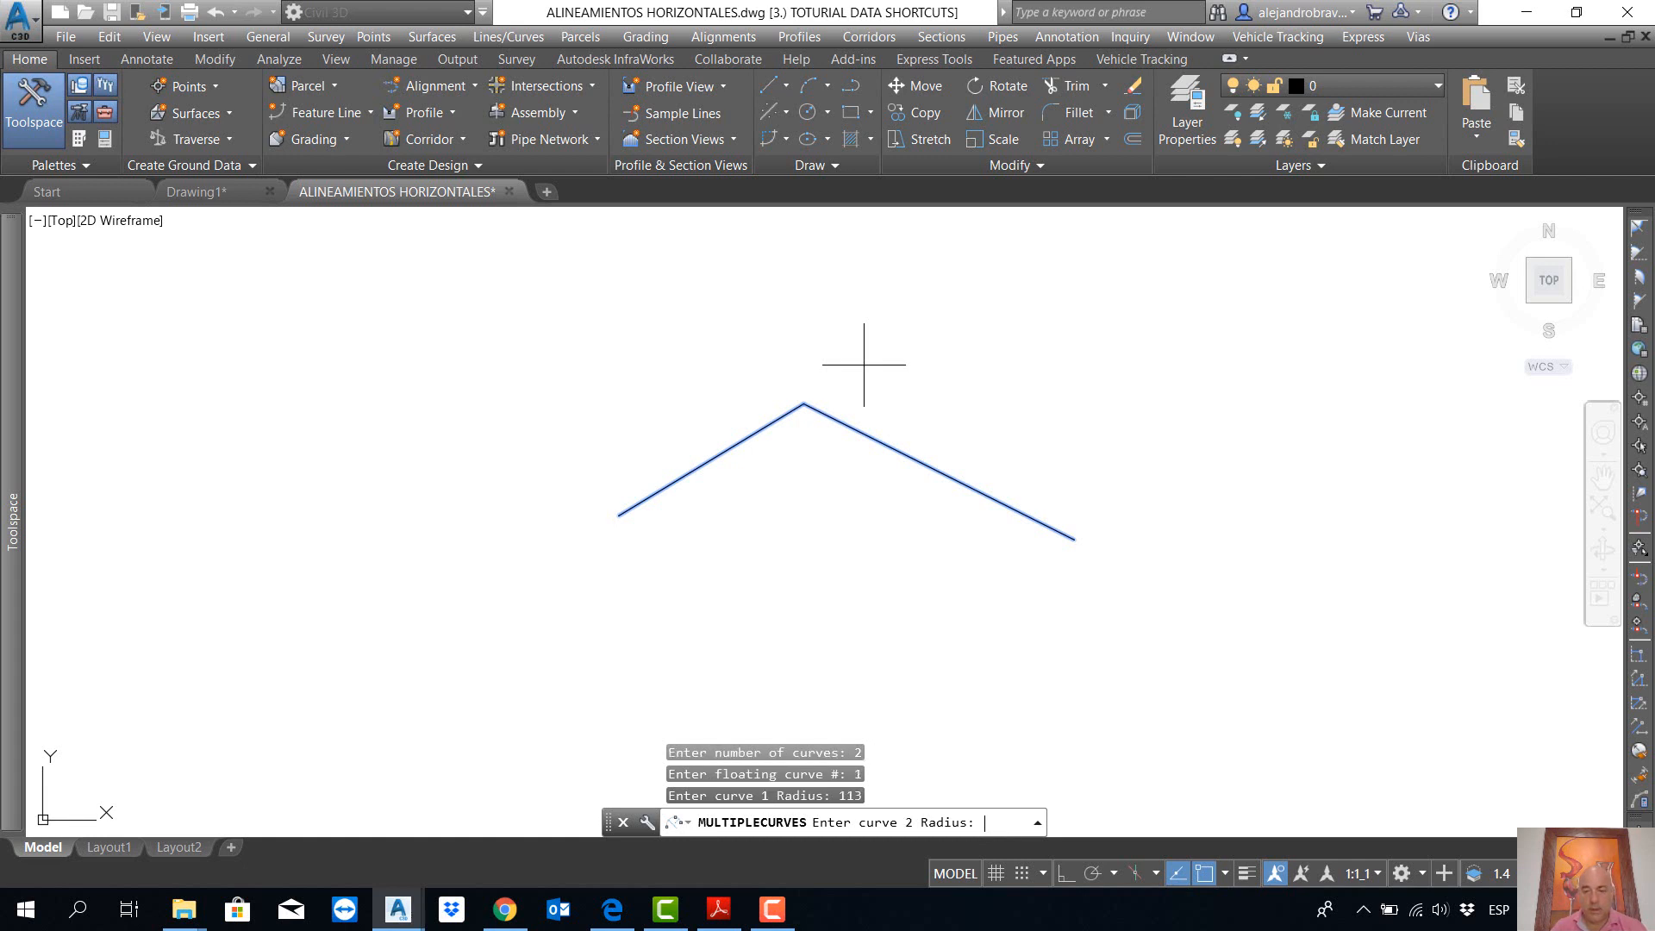
pyautogui.write('80')
pyautogui.press('Return')
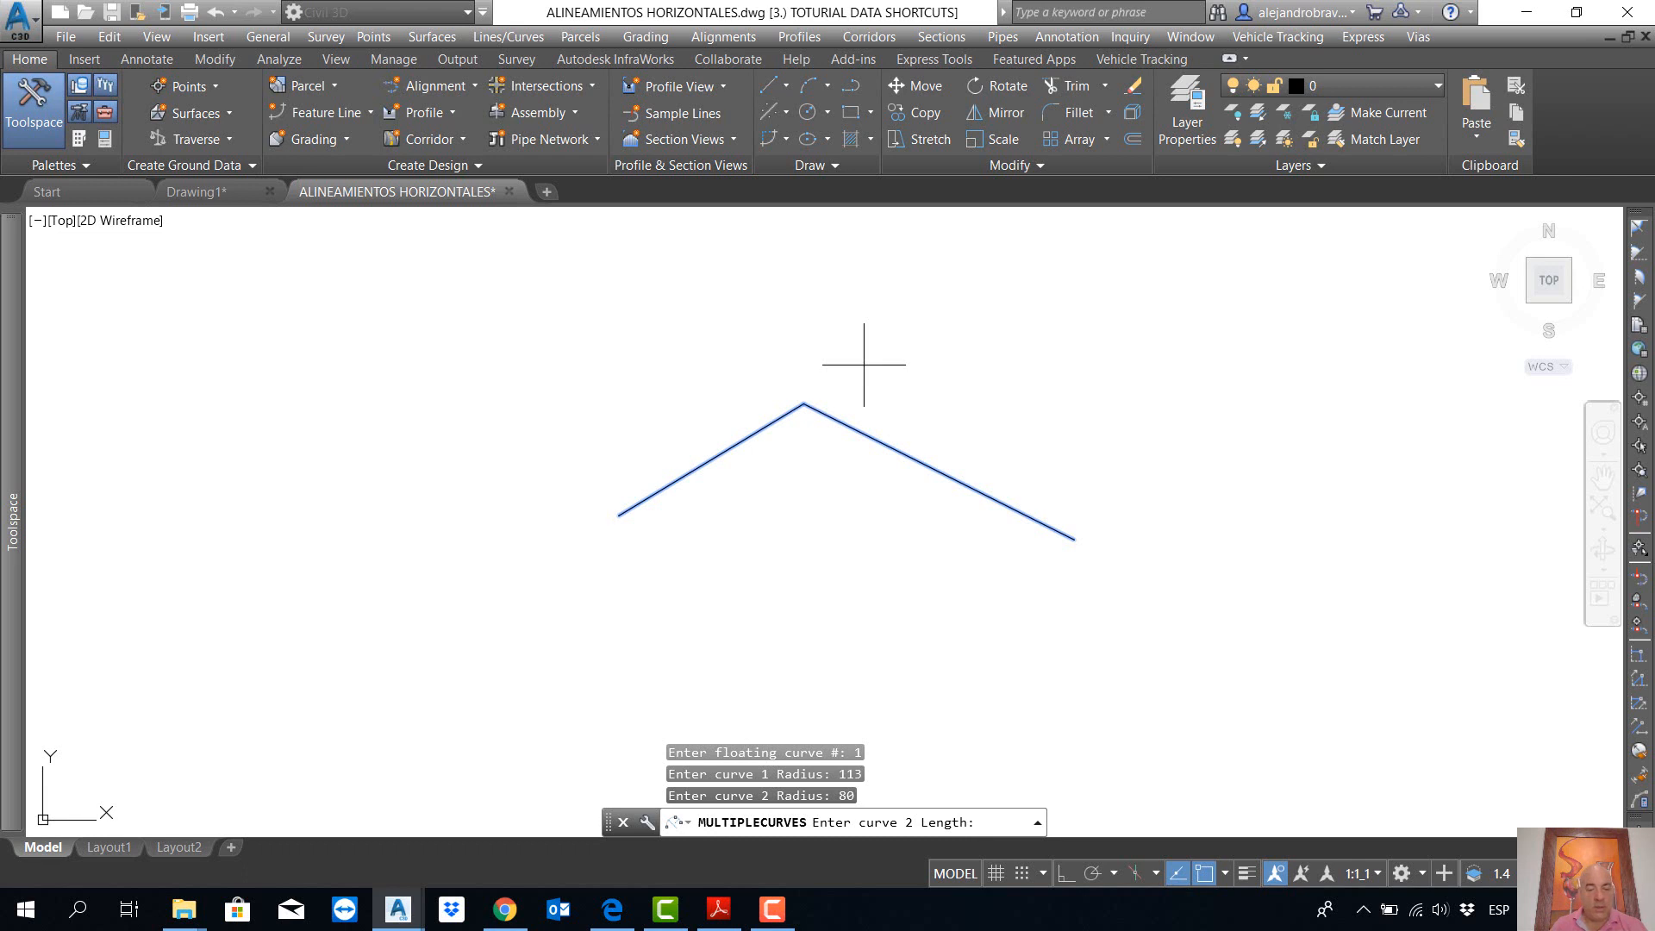
pyautogui.write('60')
pyautogui.press('Return')
pyautogui.press('Return')
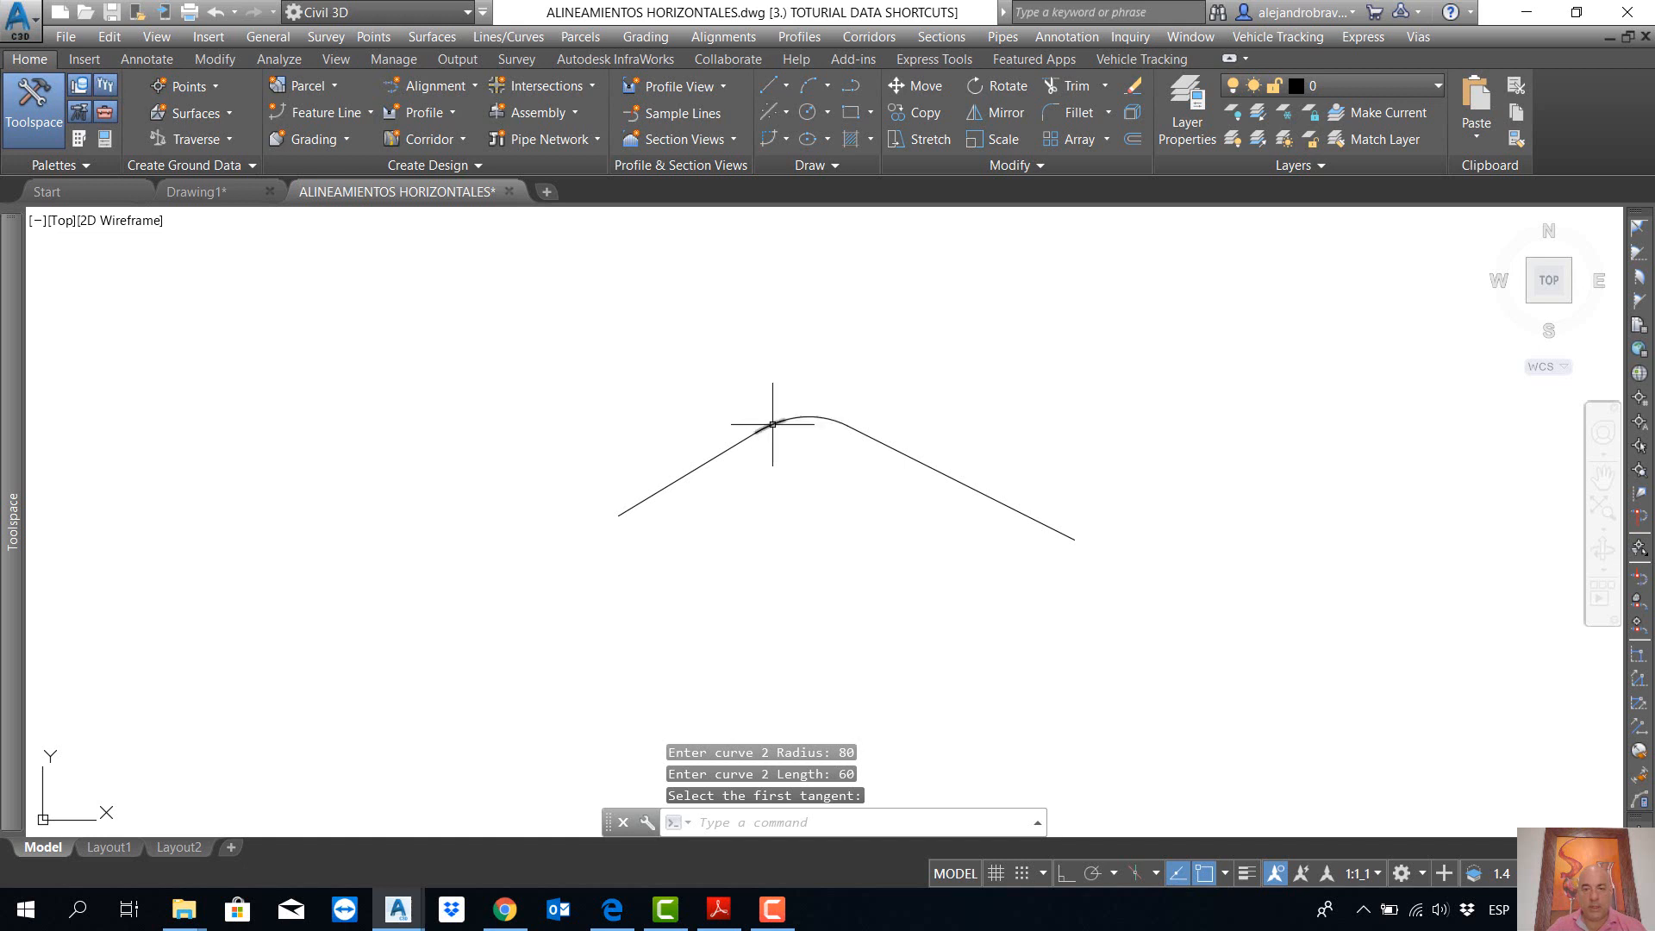
# Step: Check the radius and arc length of the arc adjoining the 280-unit tangent in its properties, and deselect it
pyautogui.scroll(4, 762, 431)
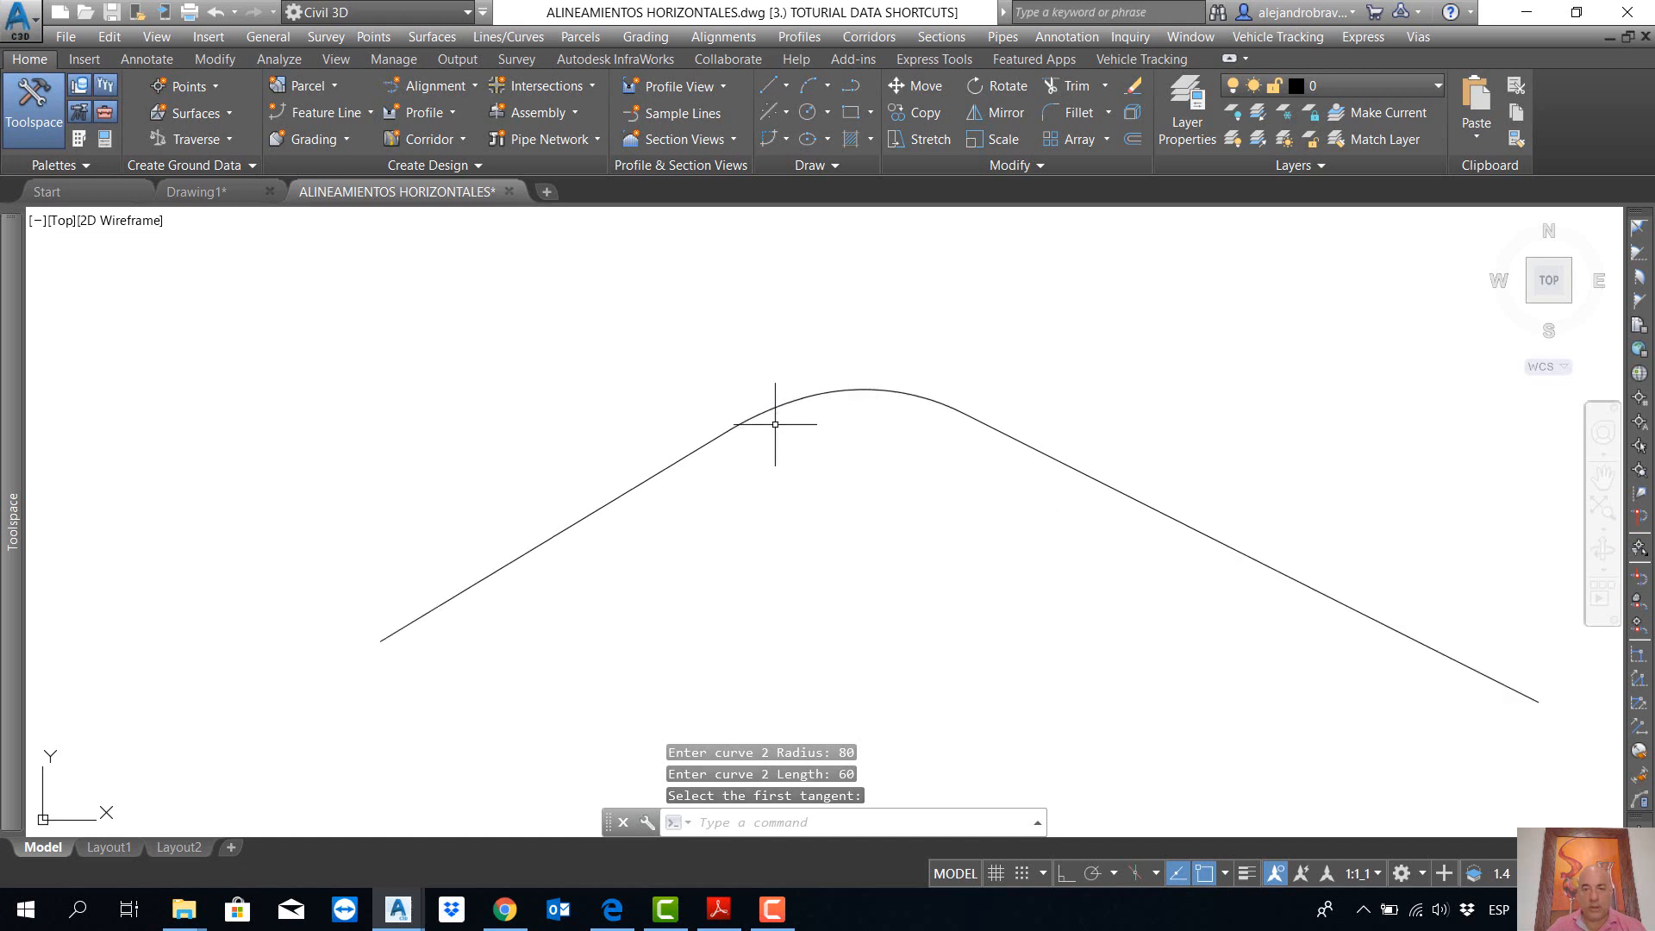
pyautogui.click(867, 392)
pyautogui.rightClick(838, 470)
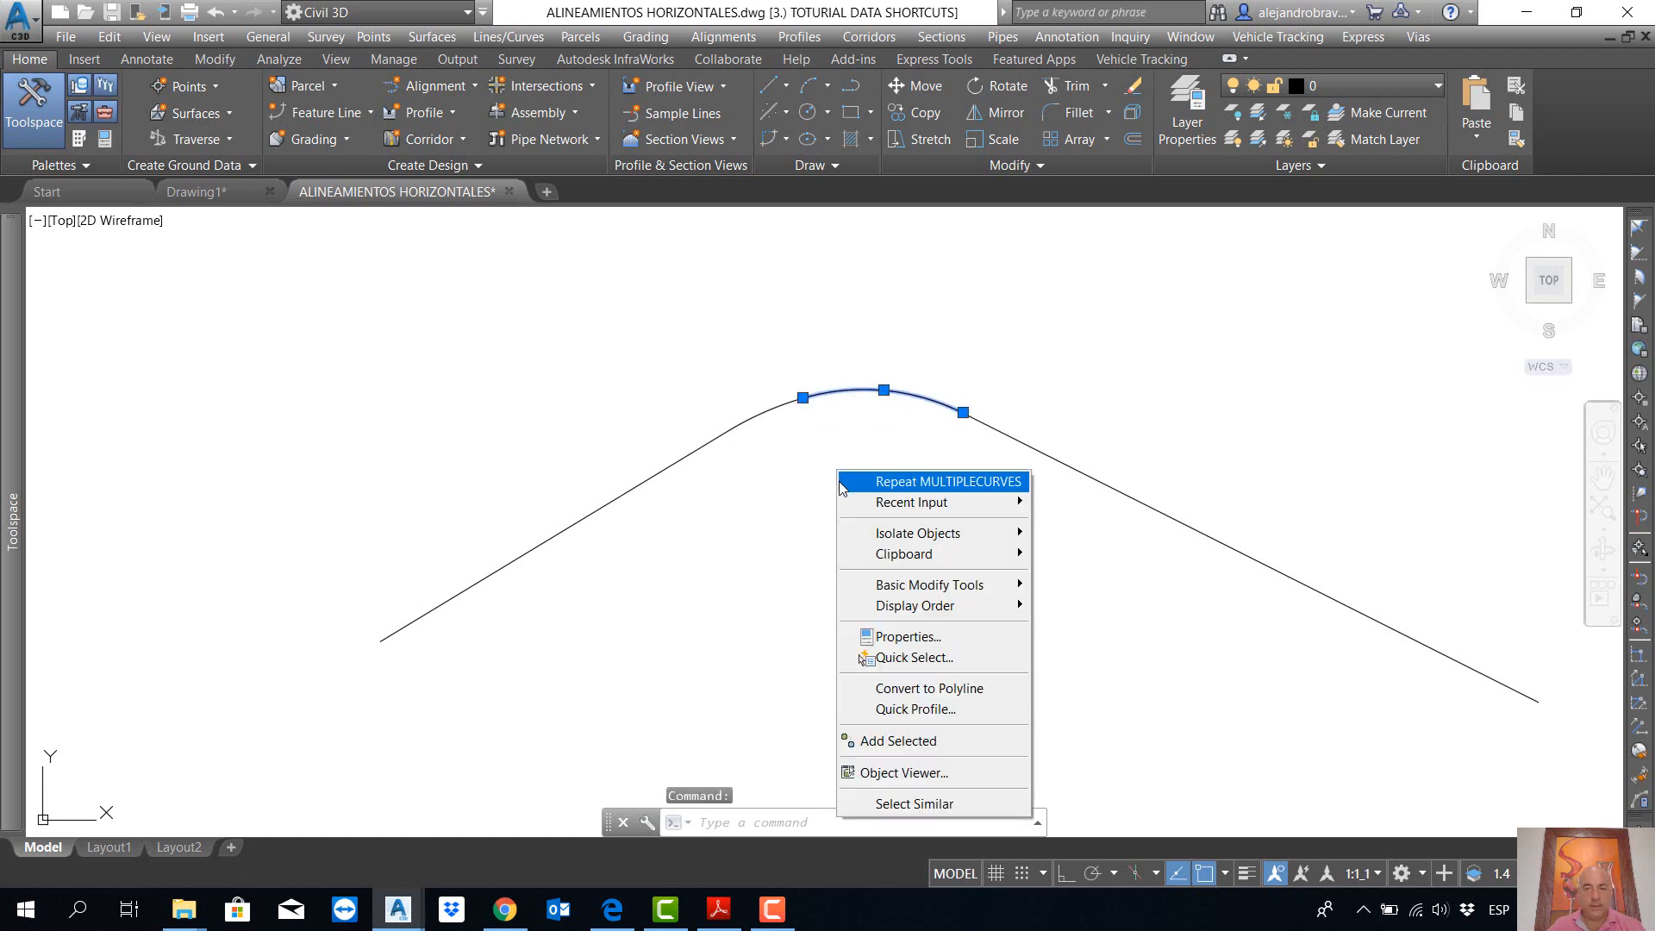
pyautogui.click(918, 635)
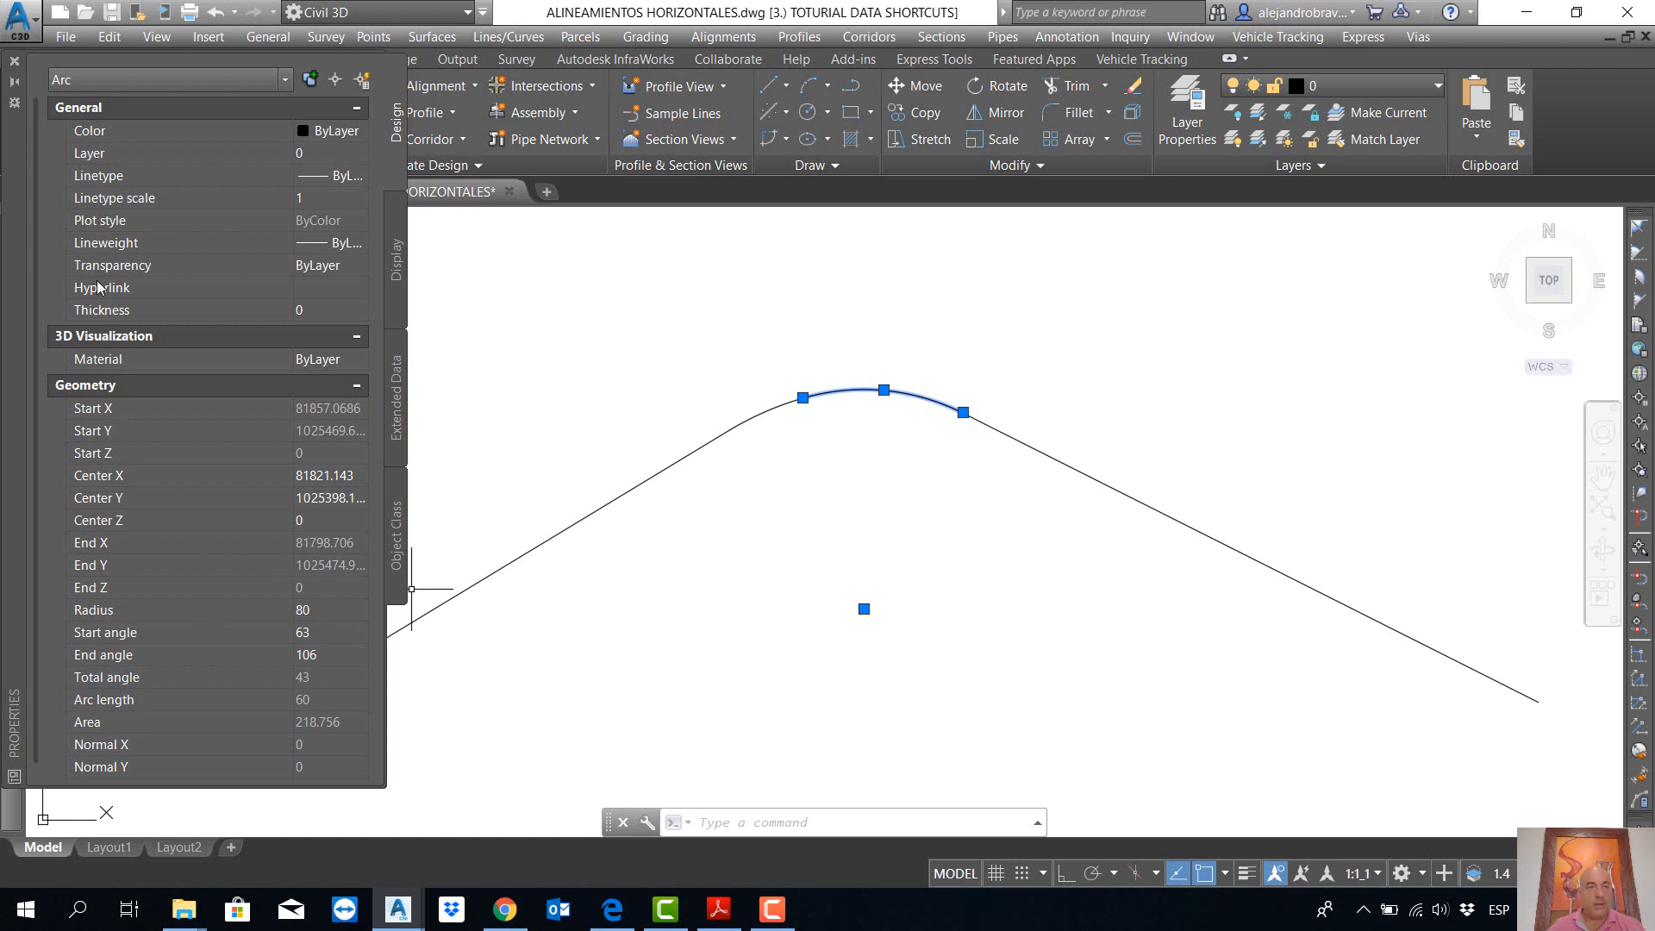
pyautogui.click(14, 37)
pyautogui.press('Escape')
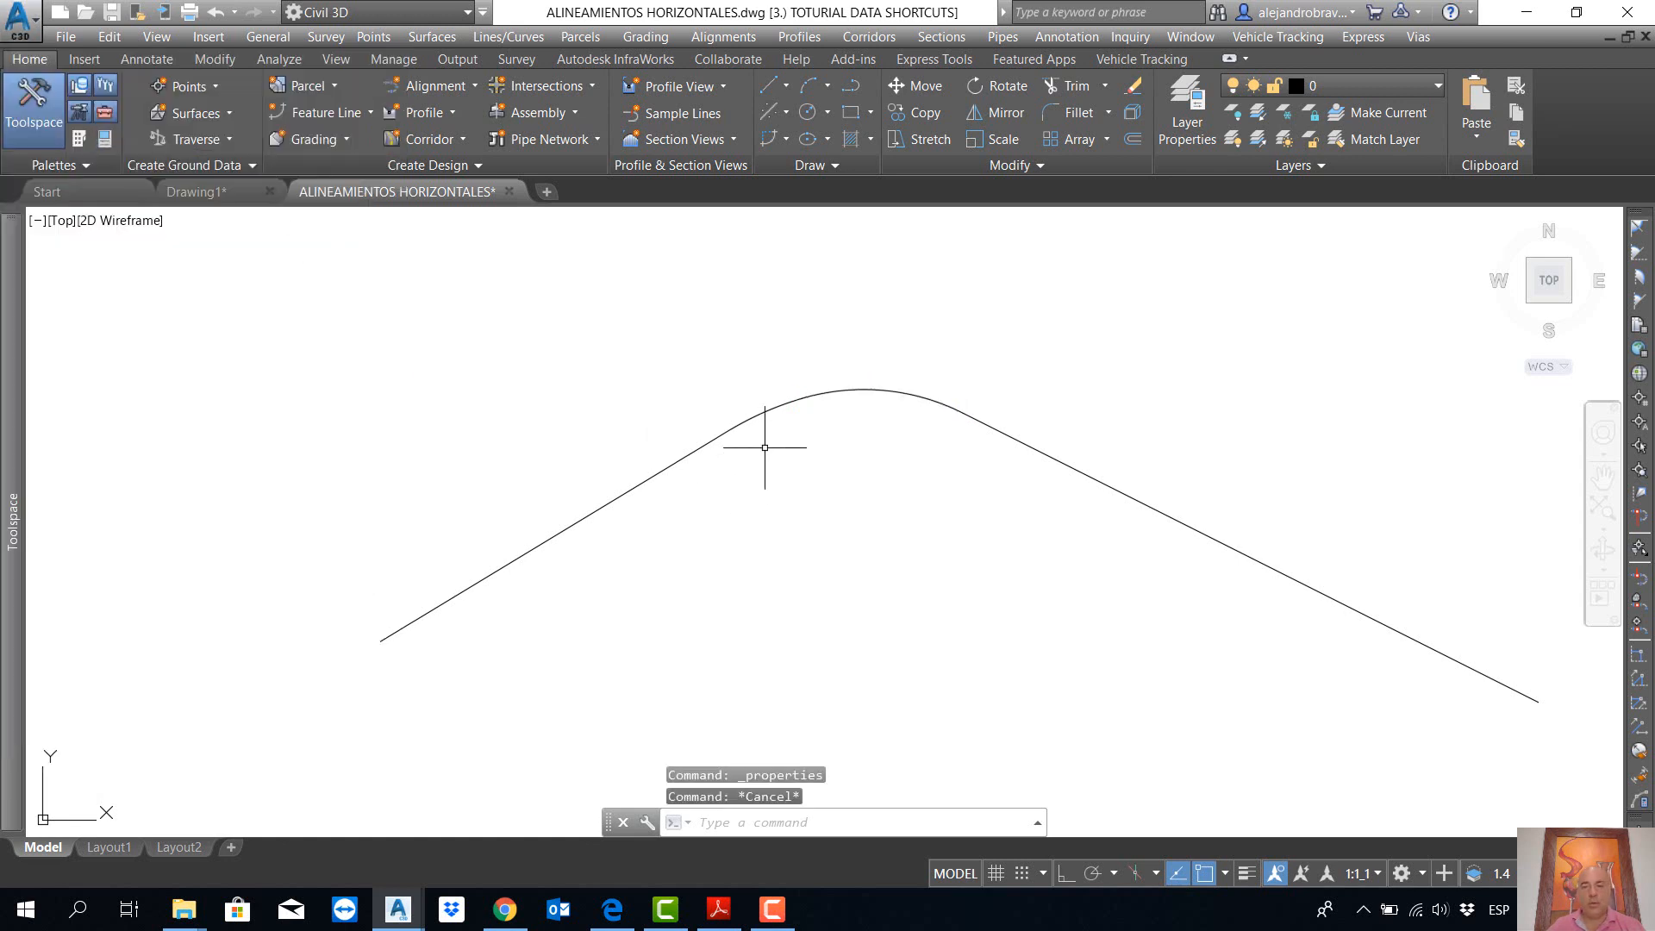
# Step: Convert the first tangent line into a polyline with PEDIT
pyautogui.write('P')
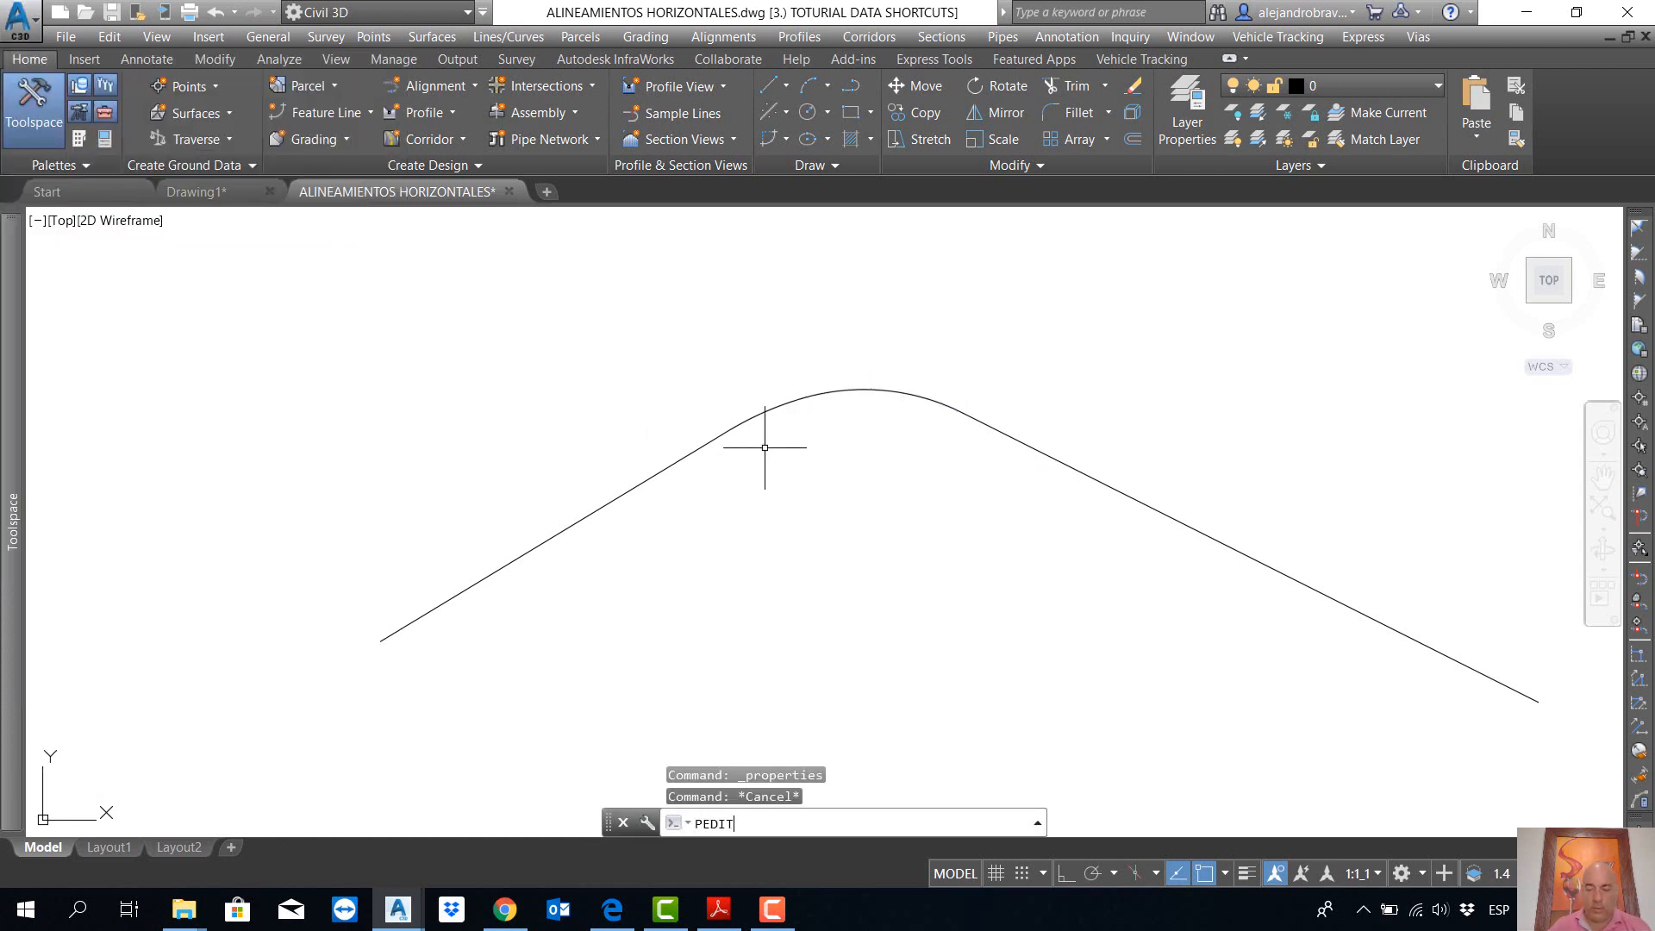
pyautogui.write('EDIT')
pyautogui.press('Return')
pyautogui.click(636, 489)
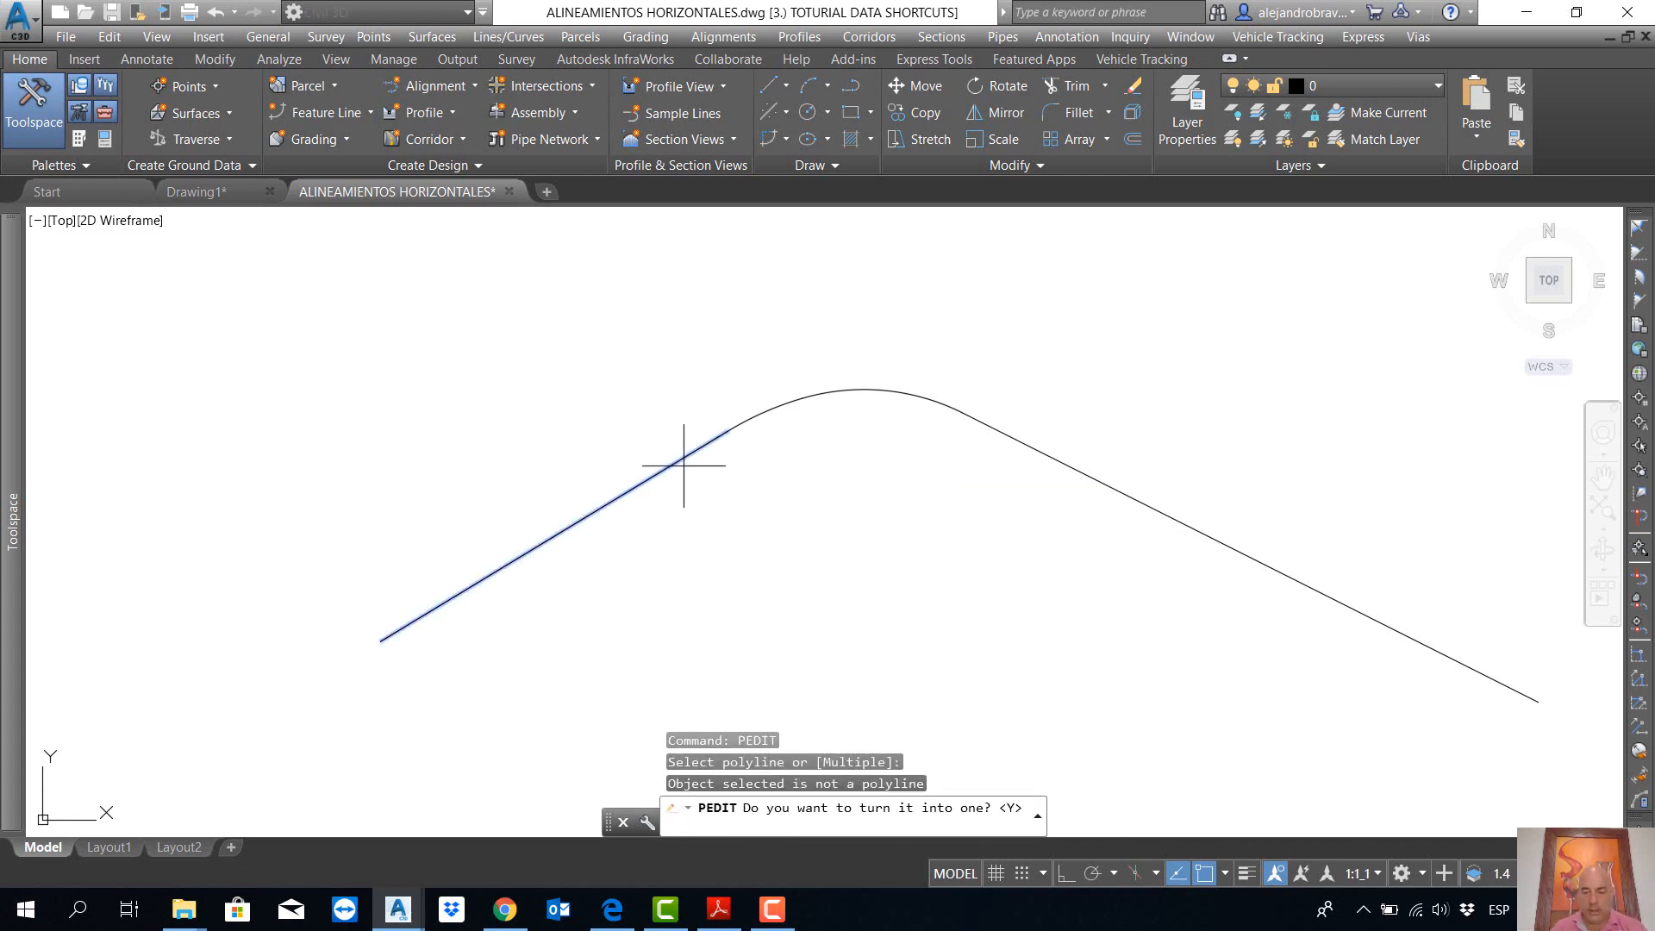
pyautogui.press('Return')
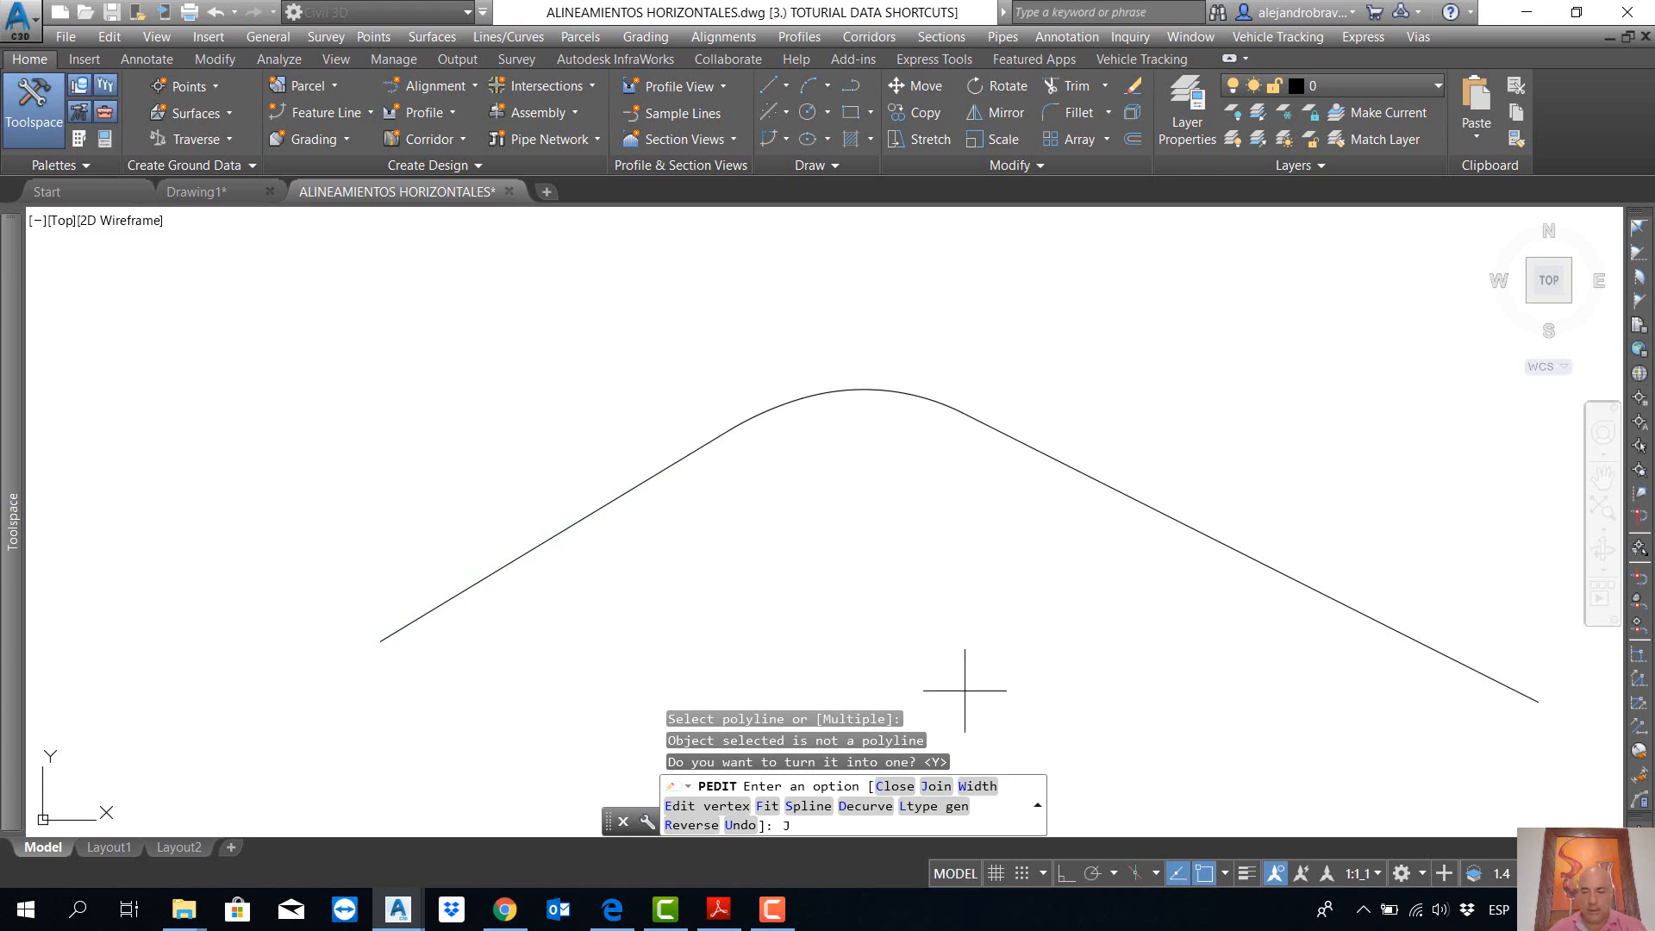
# Step: Join both arcs and the second tangent line to the new polyline, and finish PEDIT
pyautogui.press('Return')
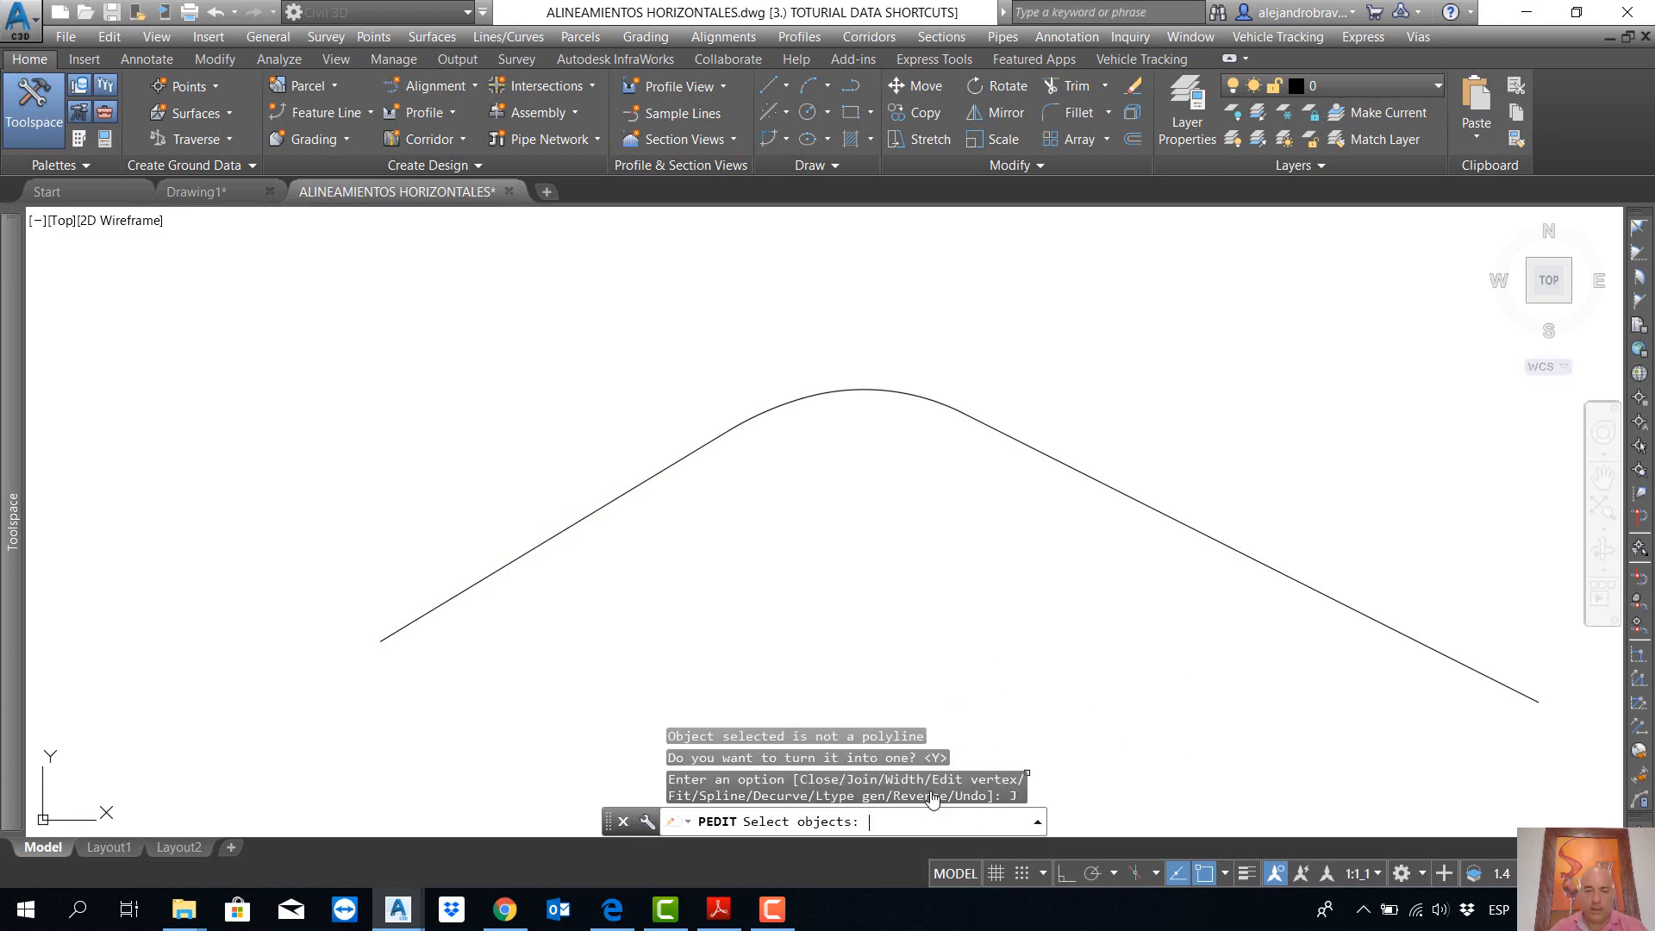
pyautogui.click(635, 483)
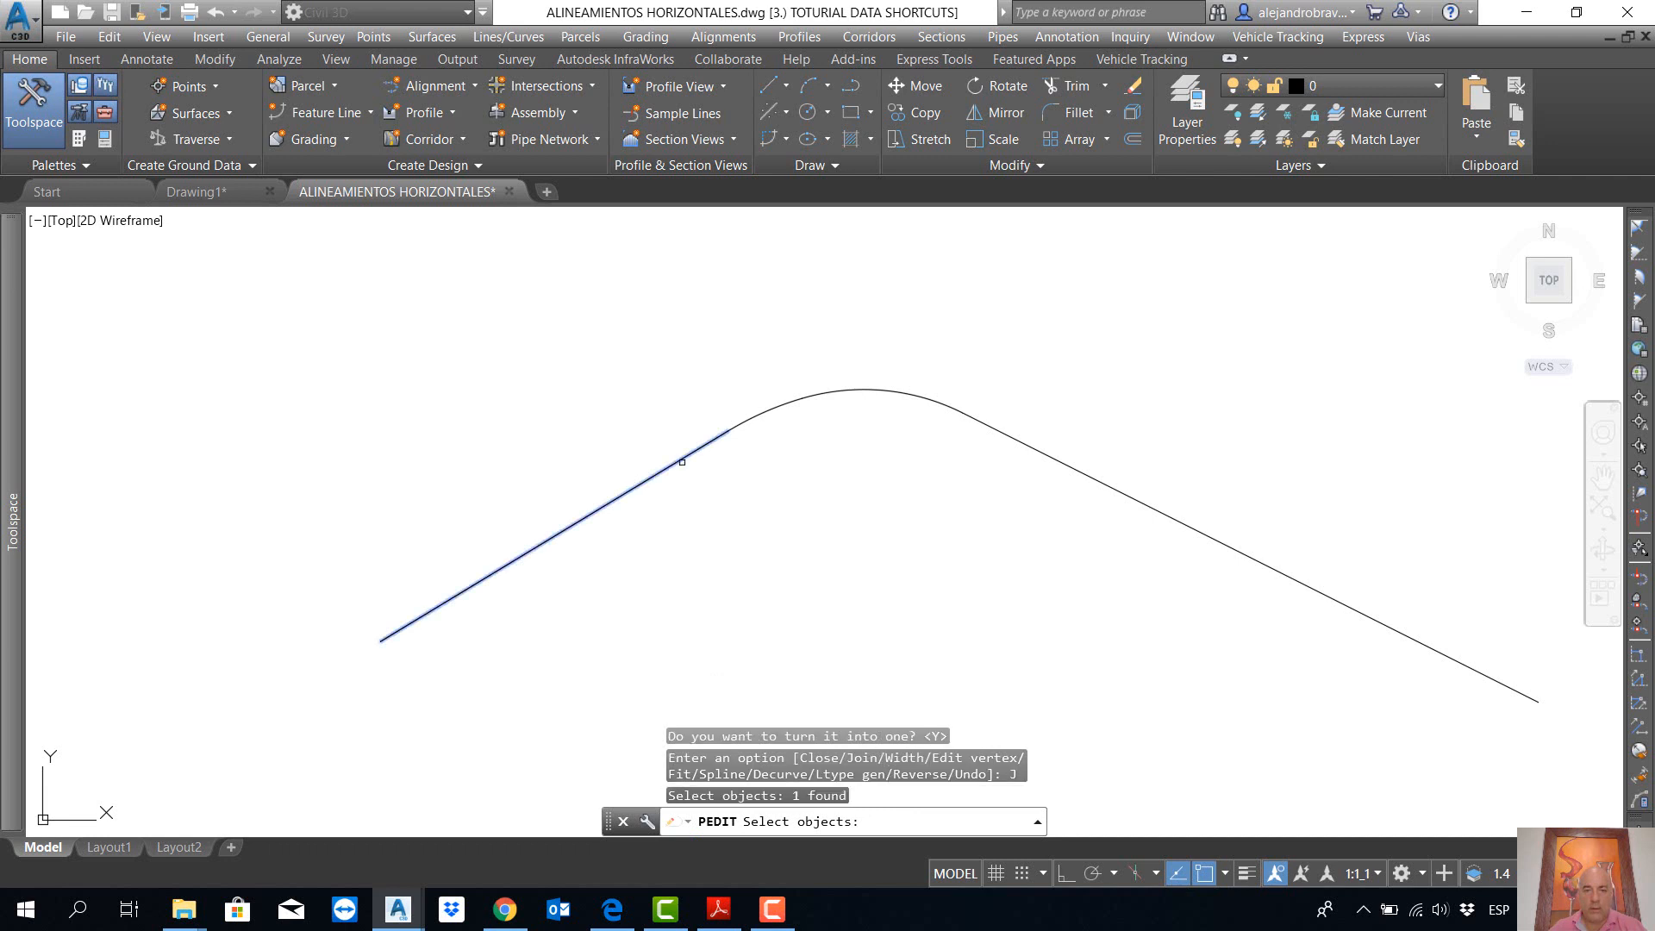
pyautogui.click(752, 414)
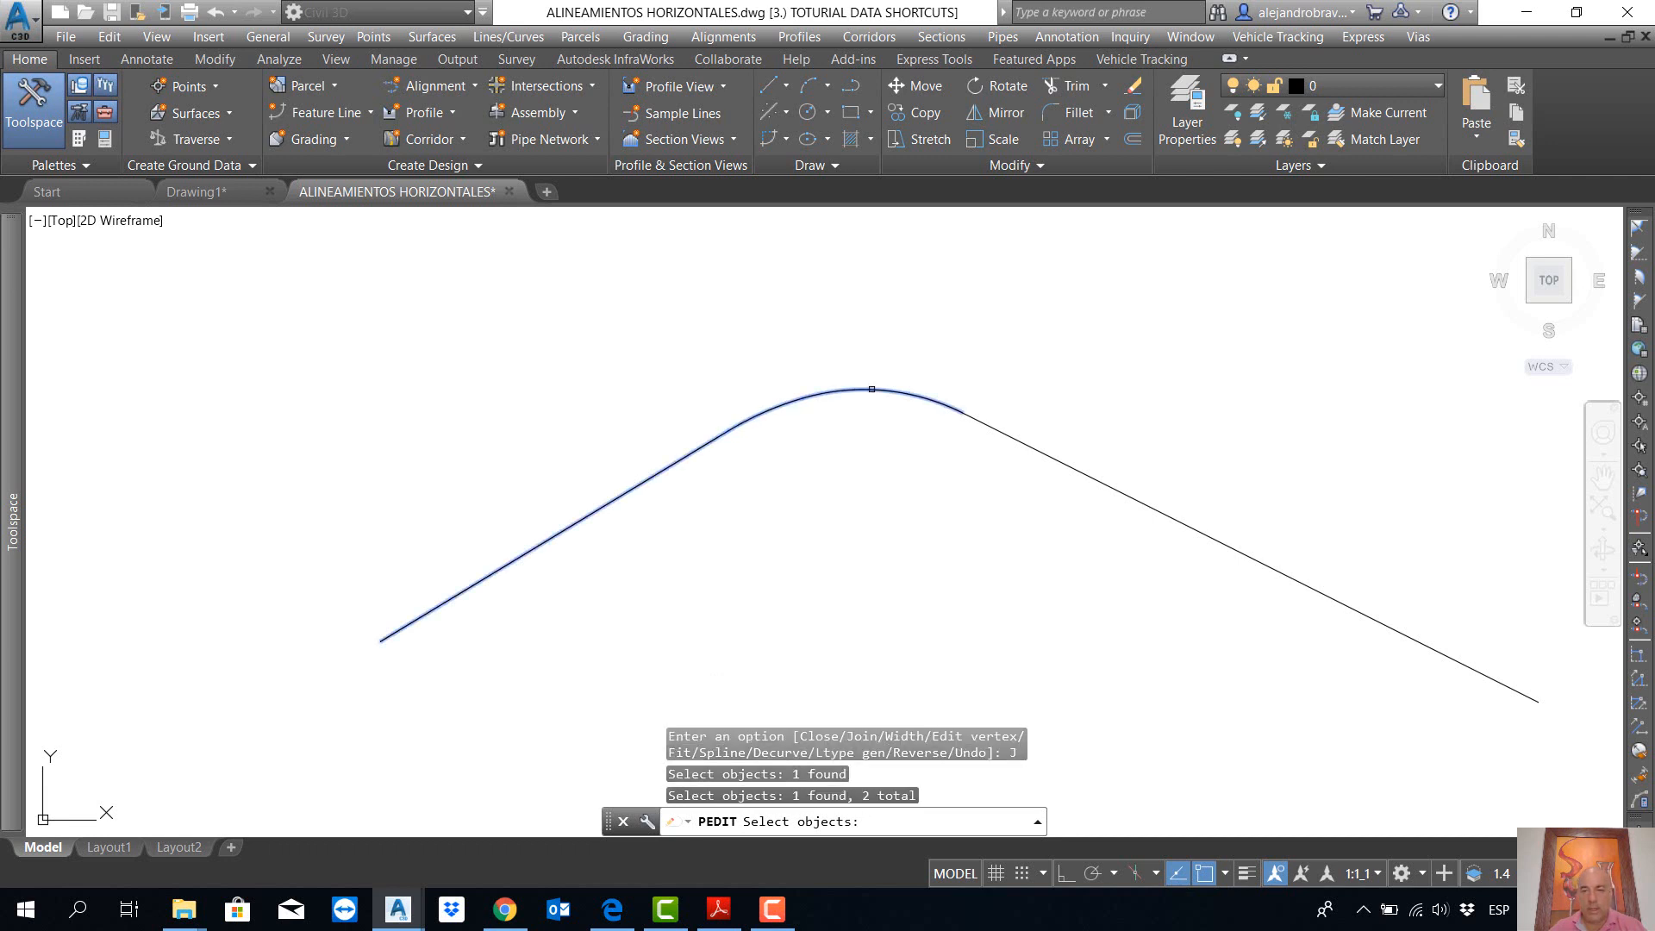
pyautogui.click(866, 390)
pyautogui.click(1042, 455)
pyautogui.press('Return')
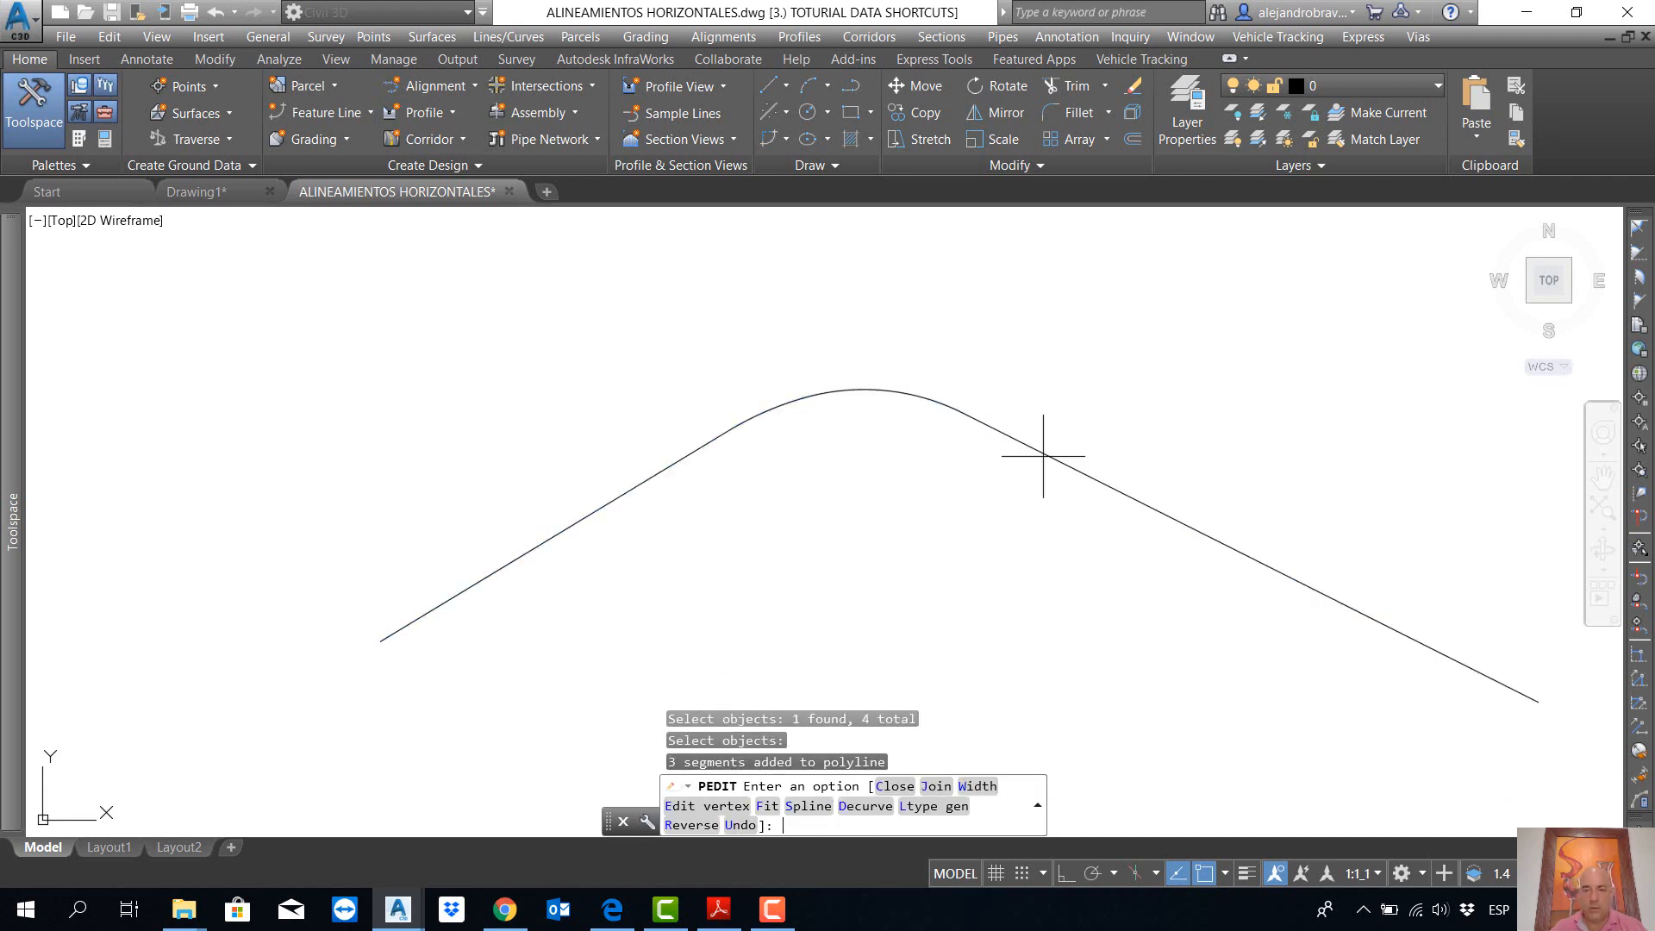
pyautogui.press('Return')
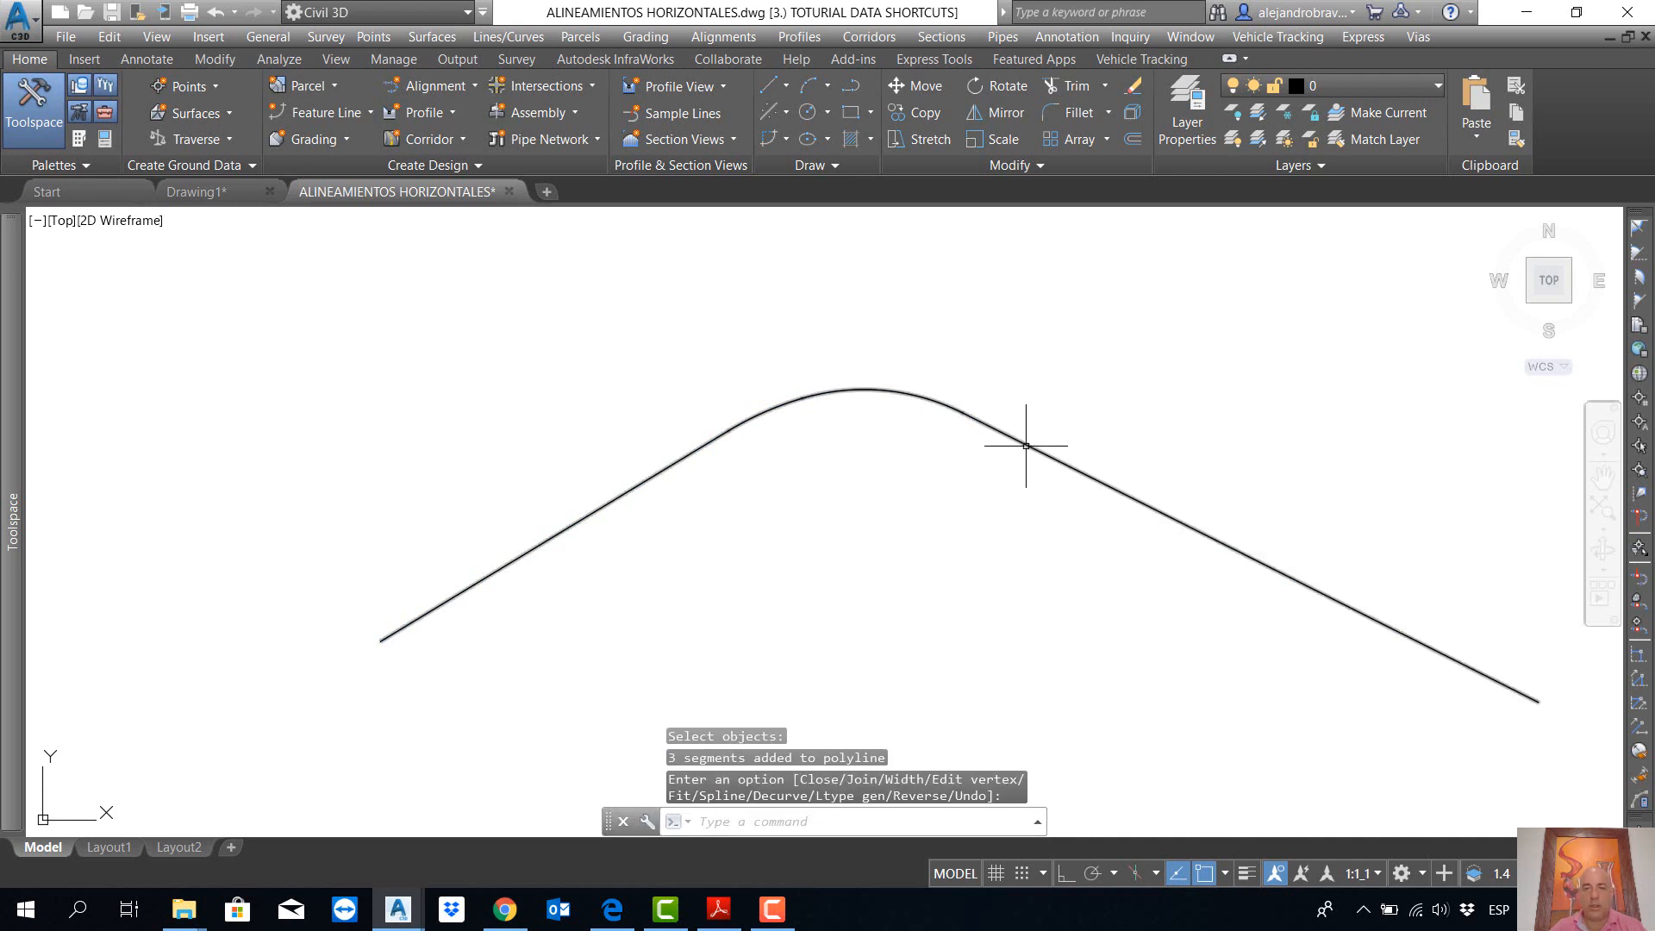
# Step: Start Create Alignment from Objects on the joined polyline, accept the default direction, and name the alignment EJEMPLO 1
pyautogui.click(449, 86)
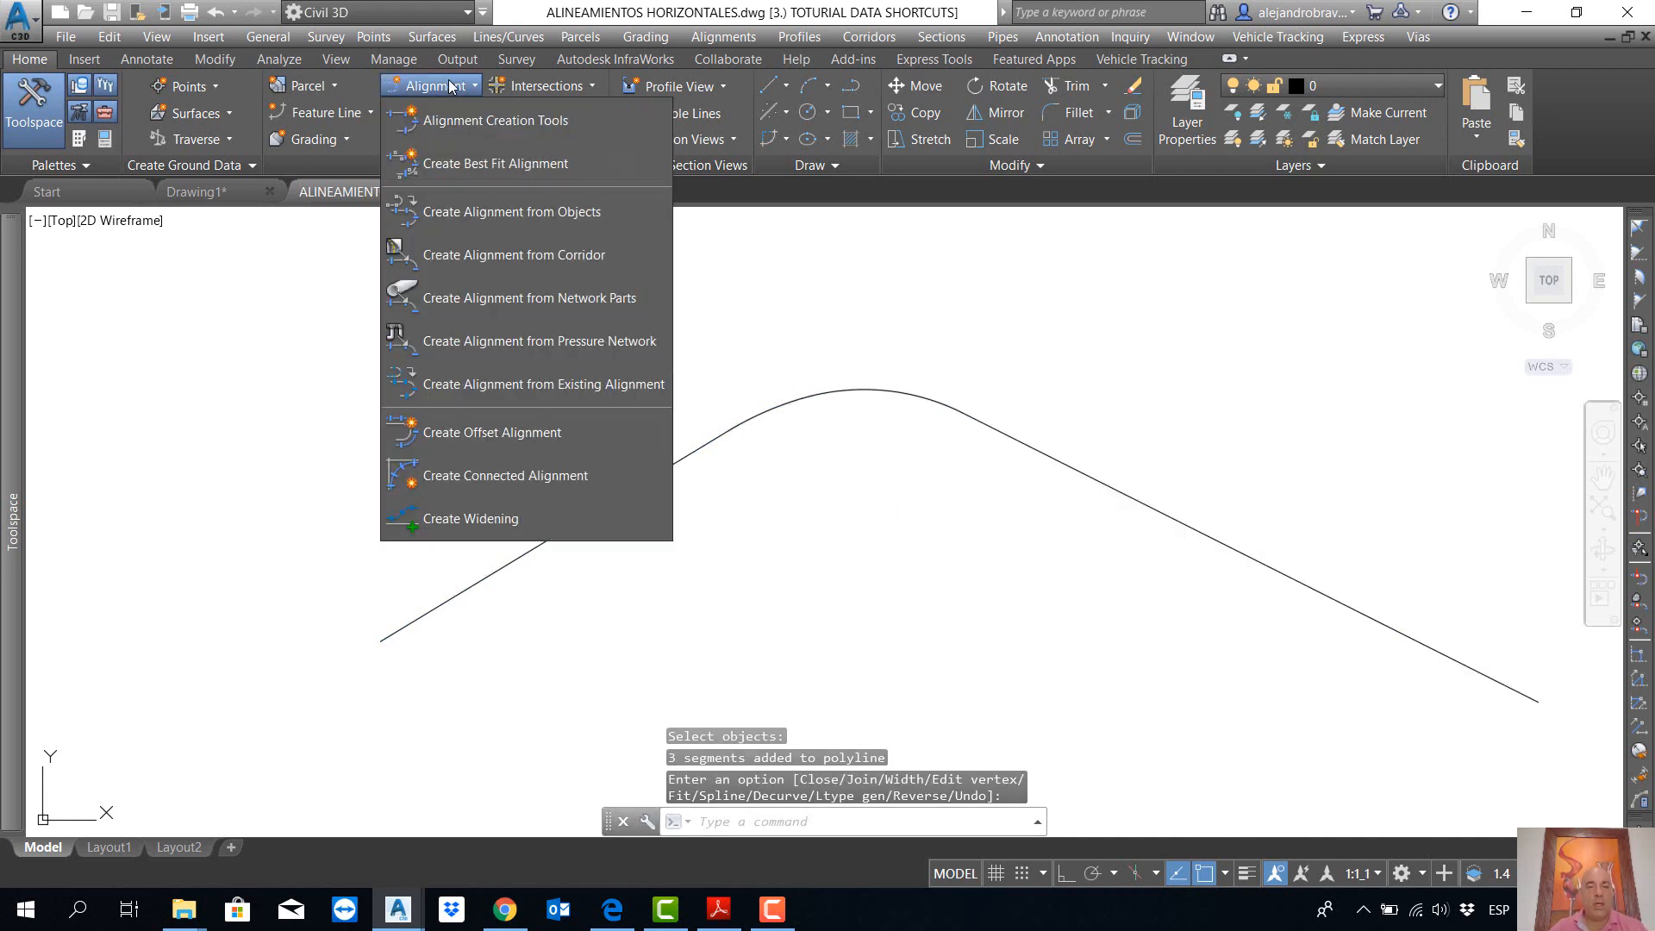
pyautogui.click(543, 212)
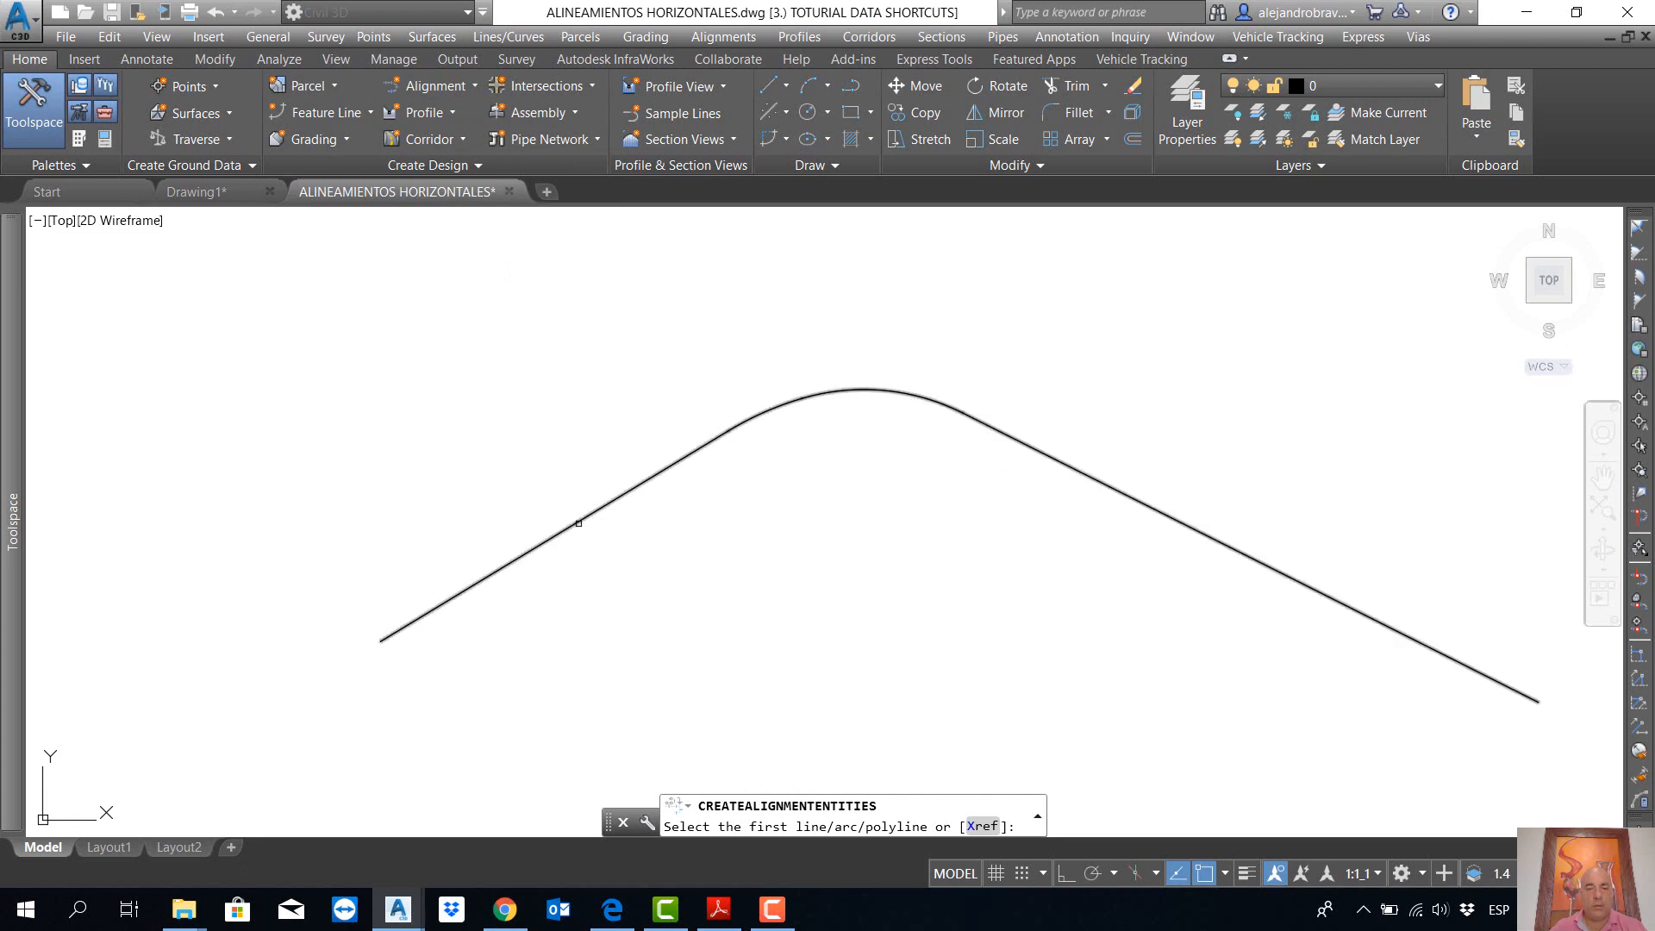
pyautogui.click(579, 523)
pyautogui.press('Return')
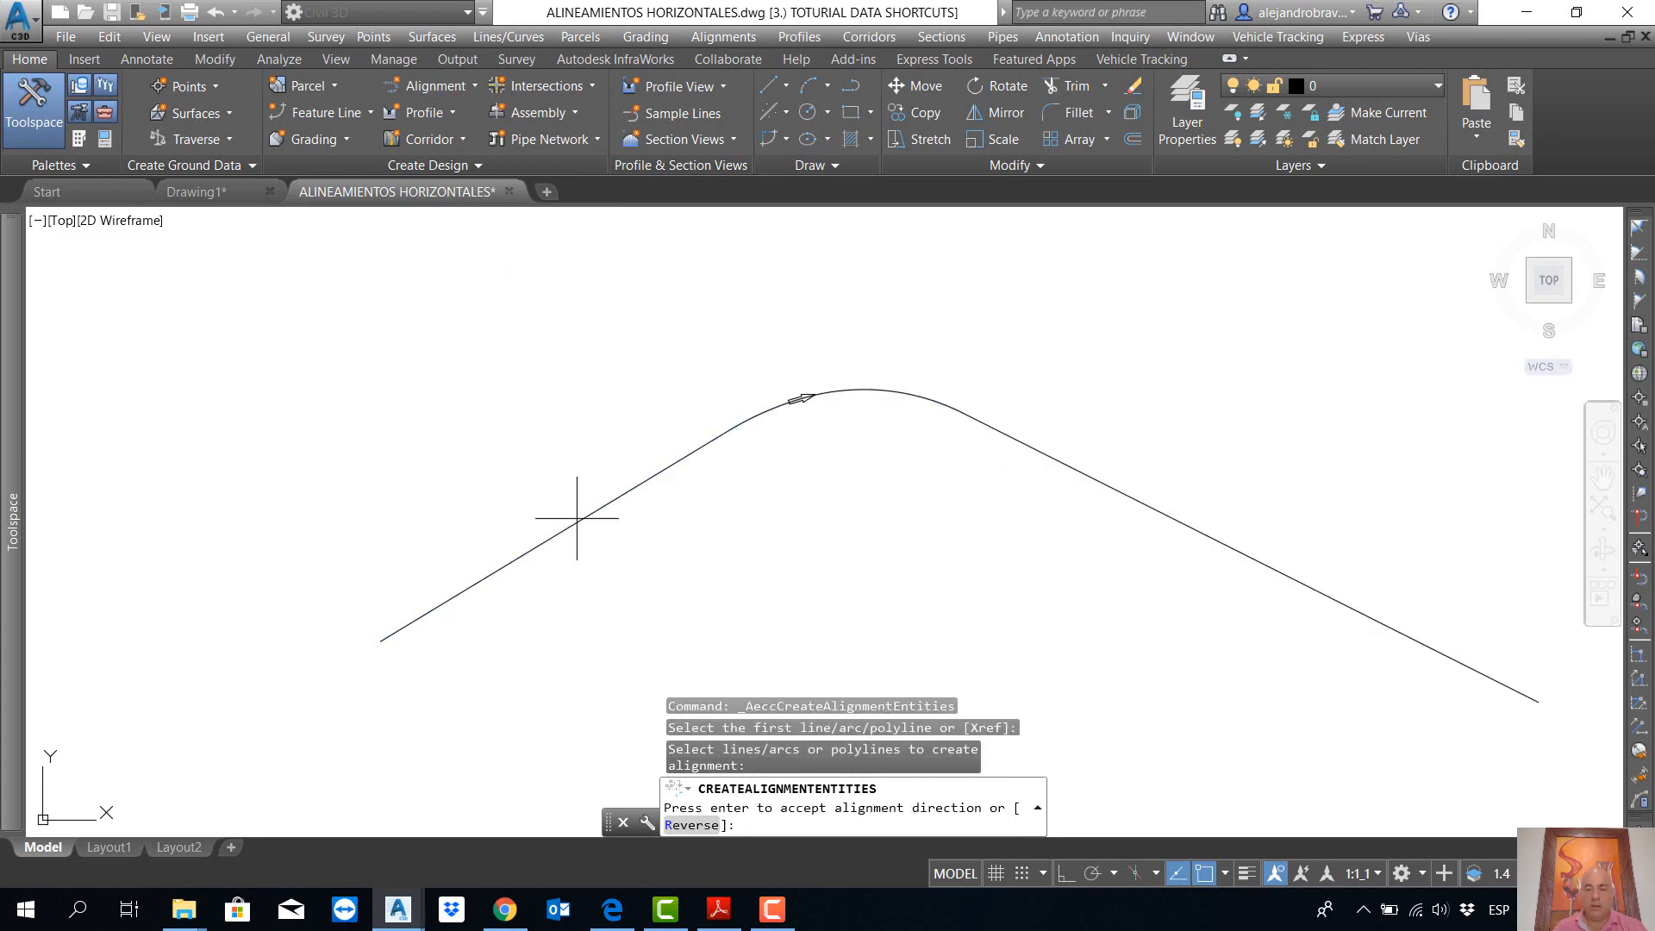
pyautogui.press('Return')
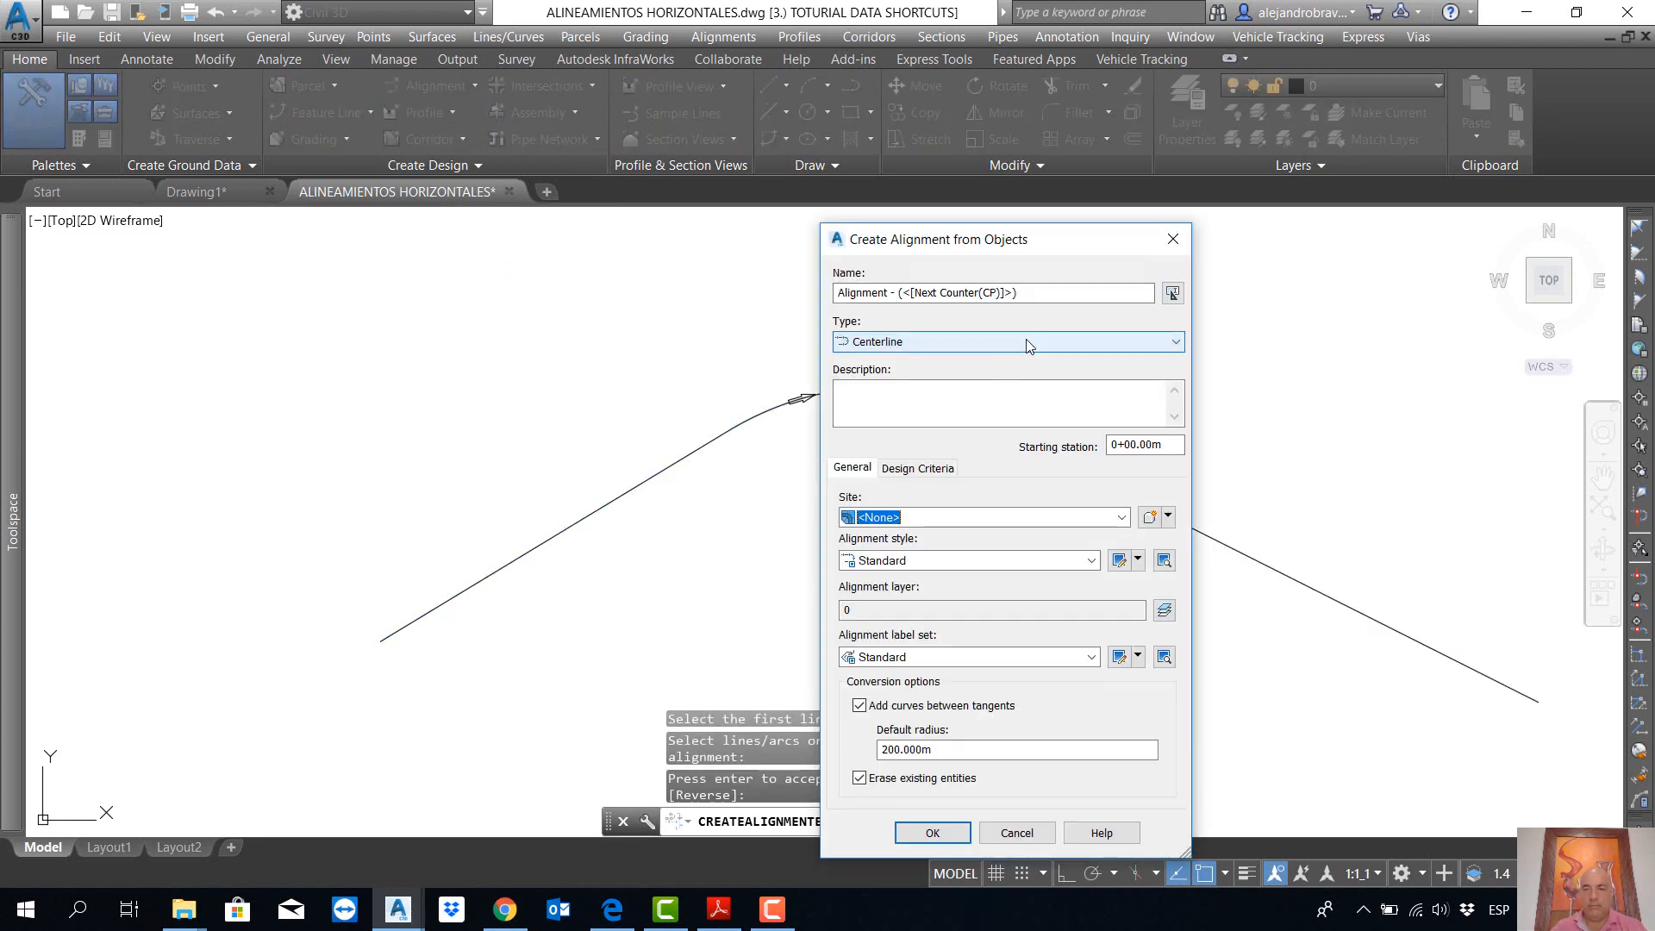
pyautogui.moveTo(1050, 296); pyautogui.dragTo(718, 308)
pyautogui.write('EJEMPLO 1')
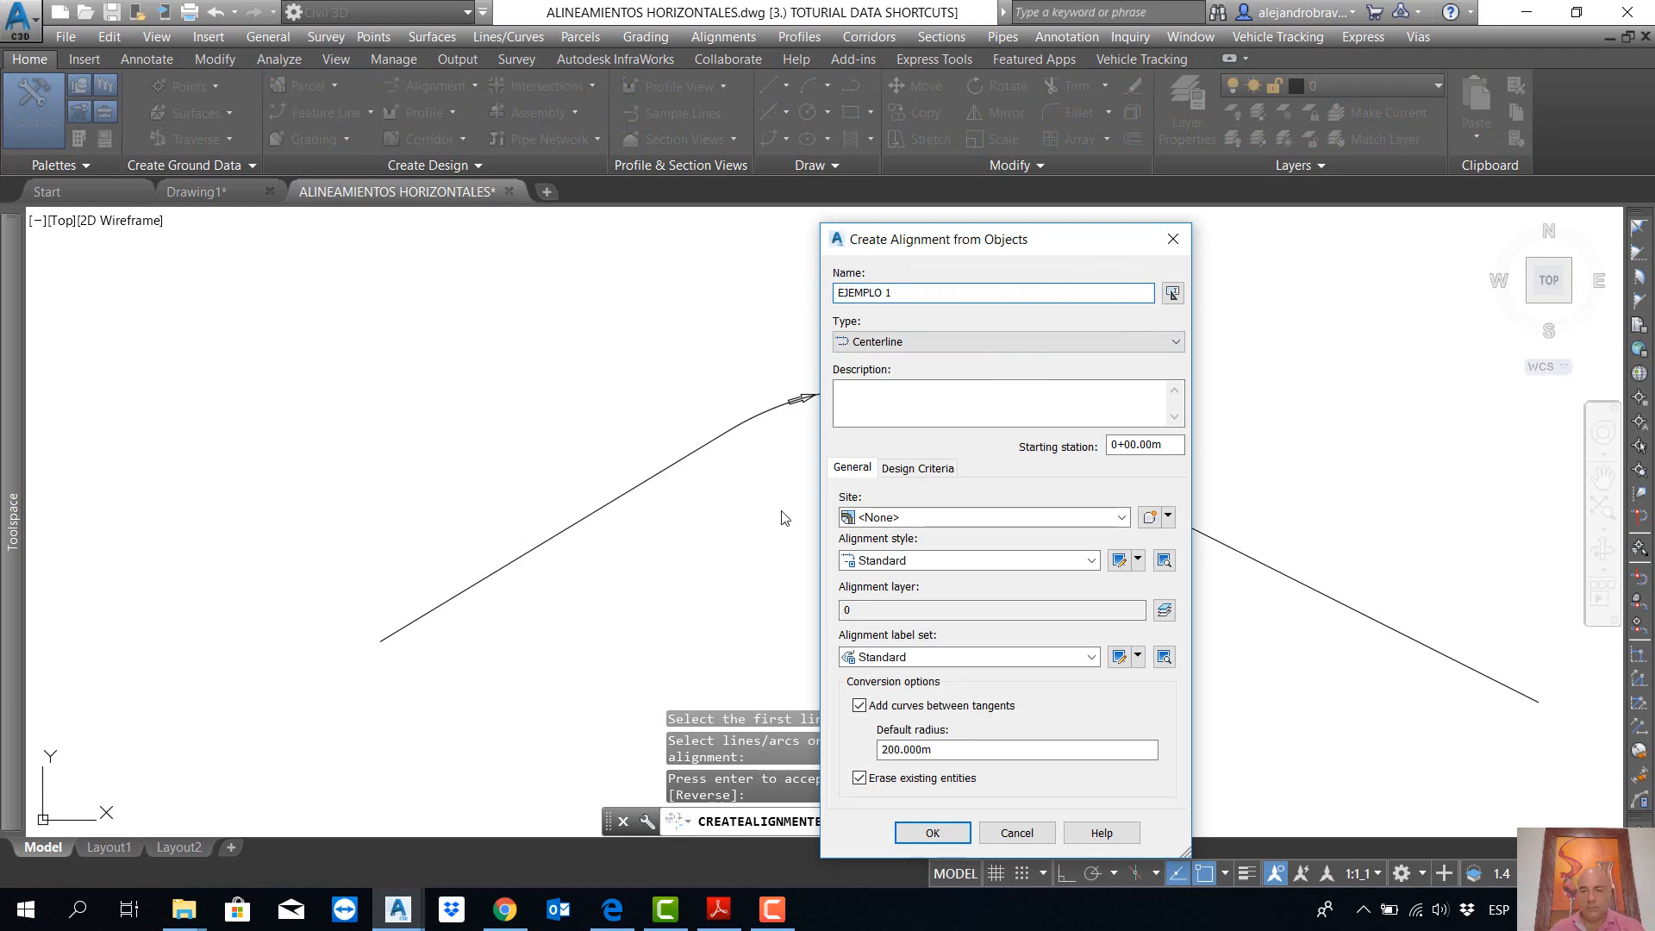
# Step: Assign the alignment to the layer ALIN-HZTALES-EJE VIA
pyautogui.click(1163, 610)
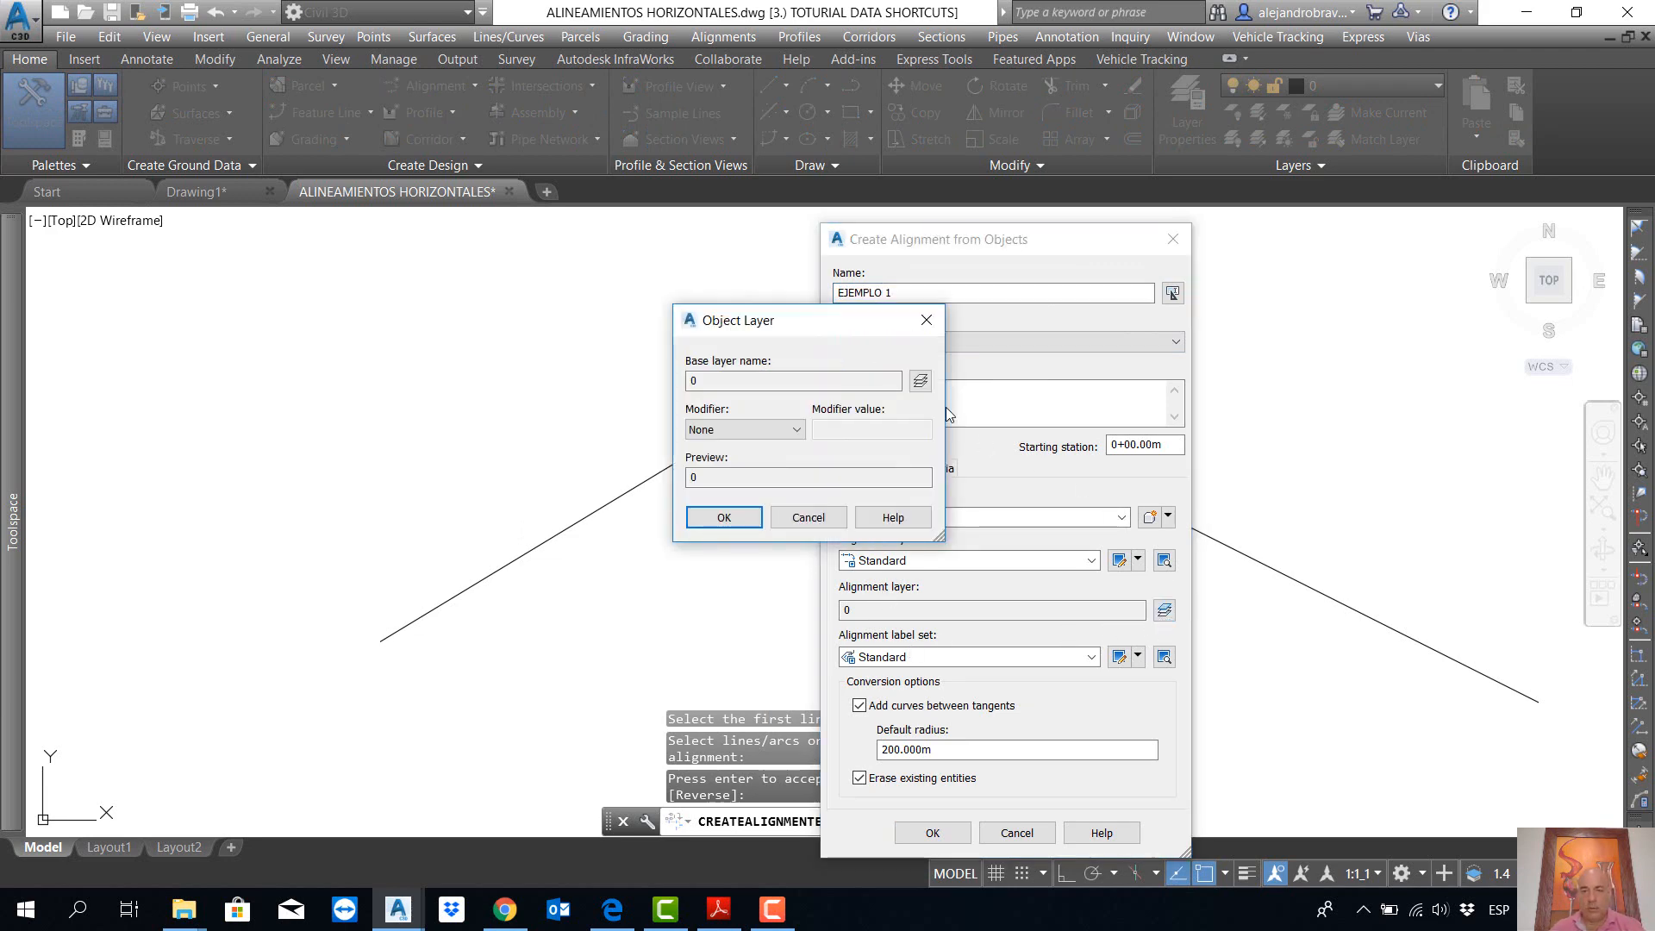
pyautogui.click(921, 384)
pyautogui.click(996, 385)
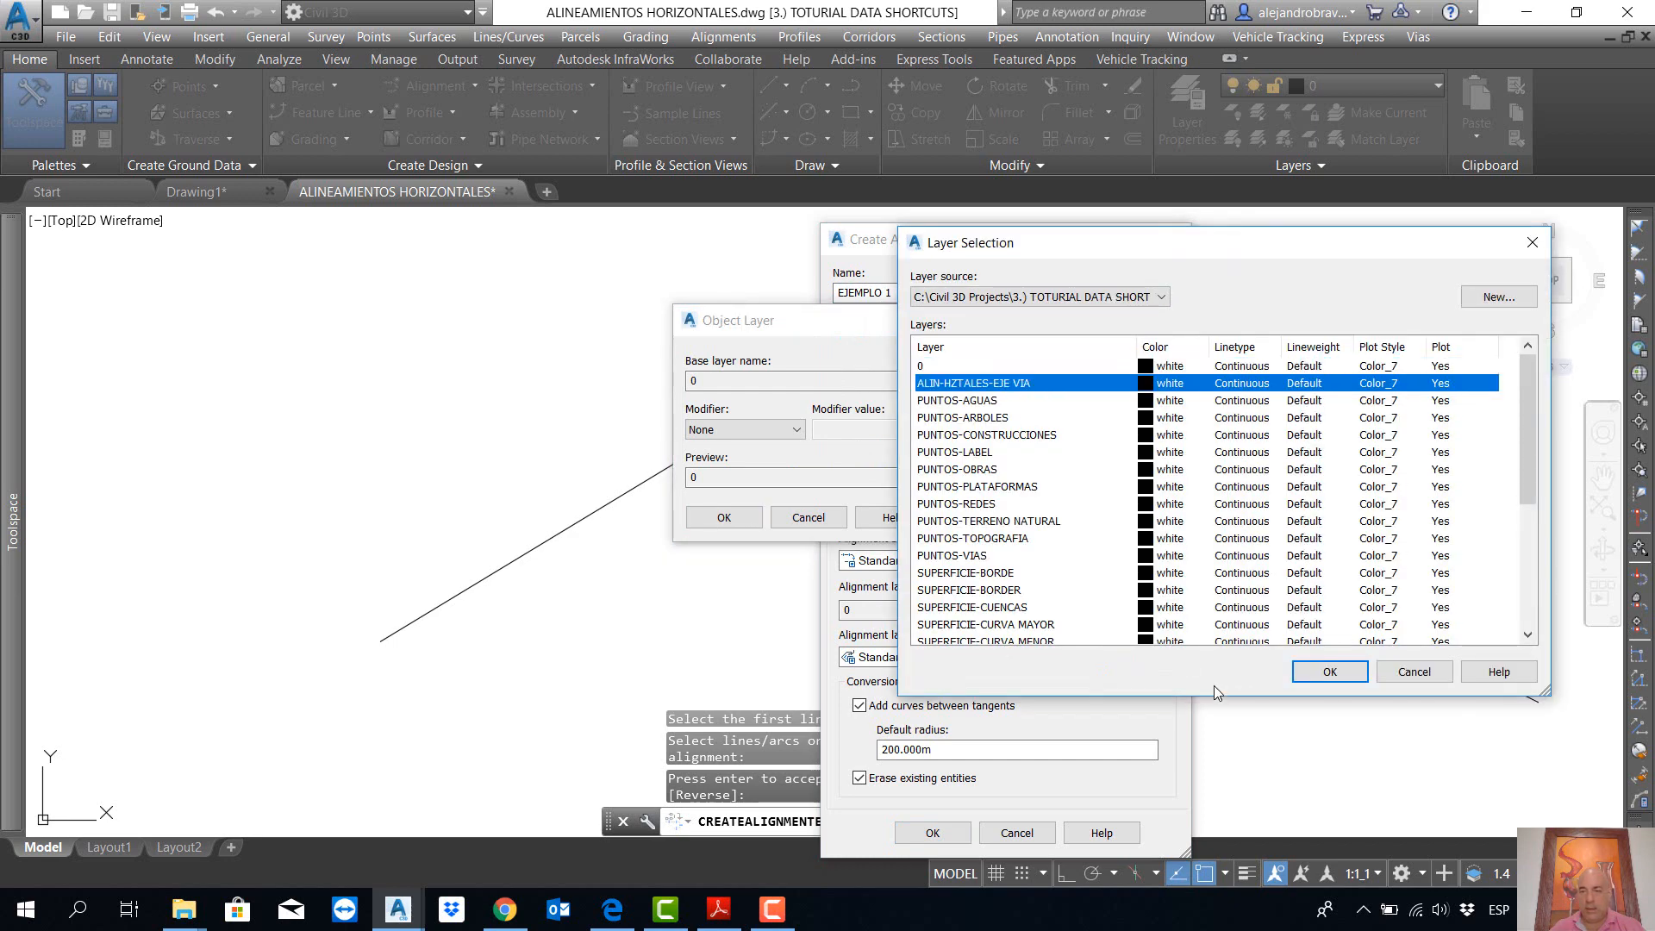
pyautogui.click(1329, 671)
pyautogui.click(723, 517)
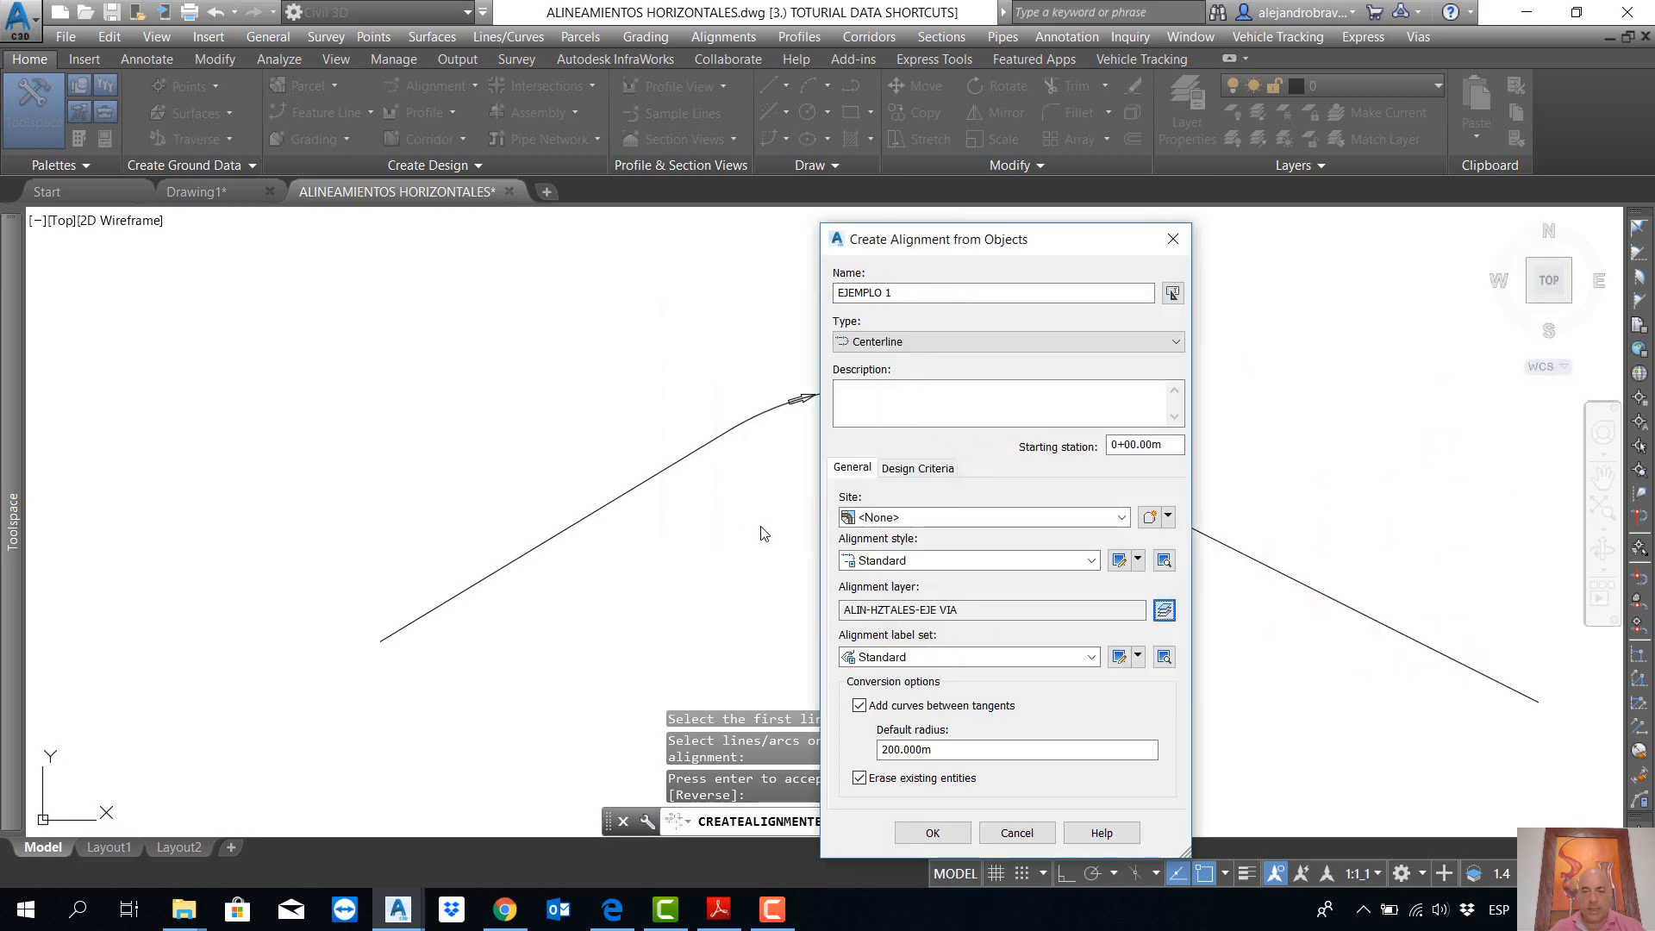
# Step: Turn off adding curves between tangents, keep erasing existing entities enabled, and create the alignment
pyautogui.click(863, 707)
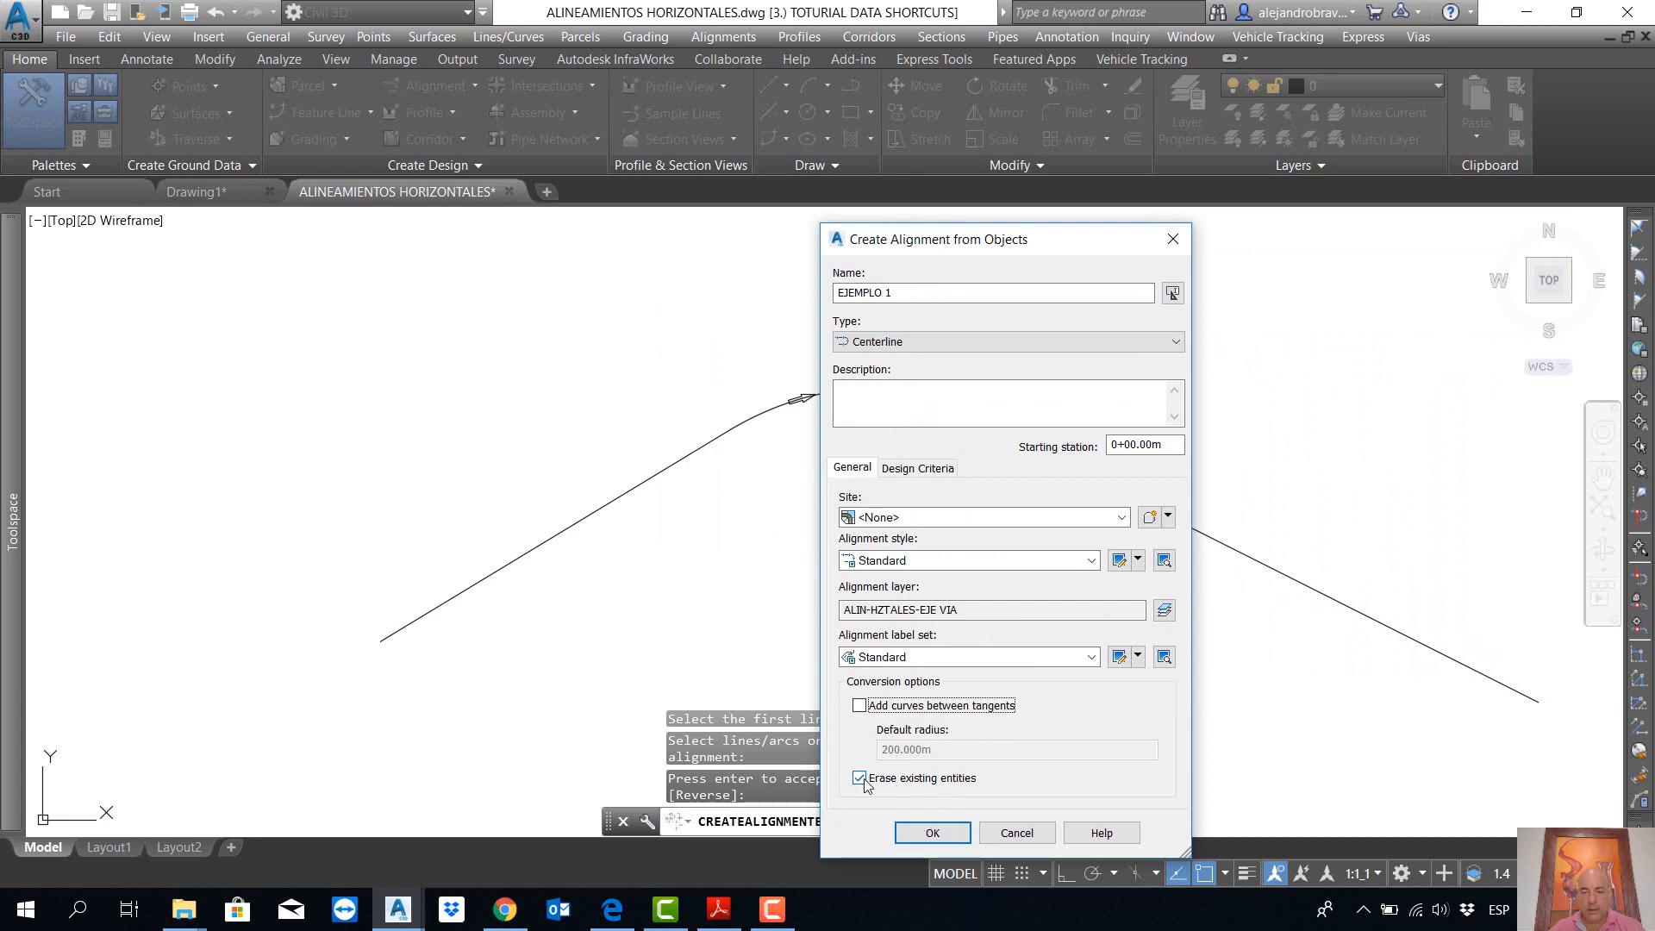
pyautogui.click(934, 833)
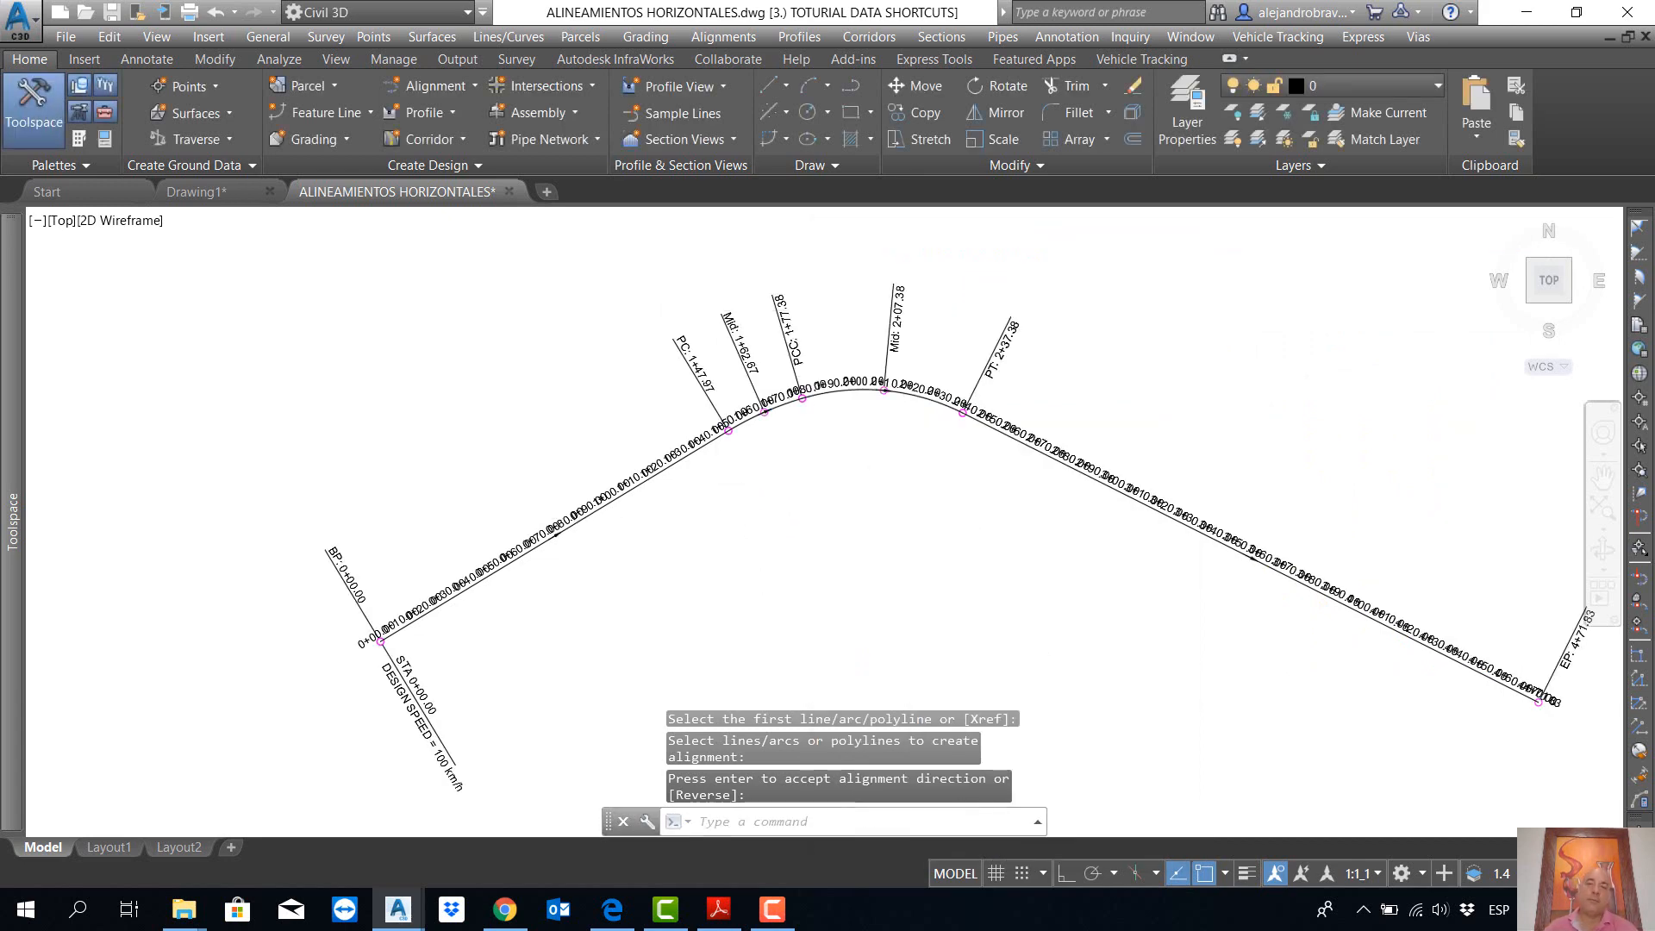
pyautogui.scroll(3, 748, 517)
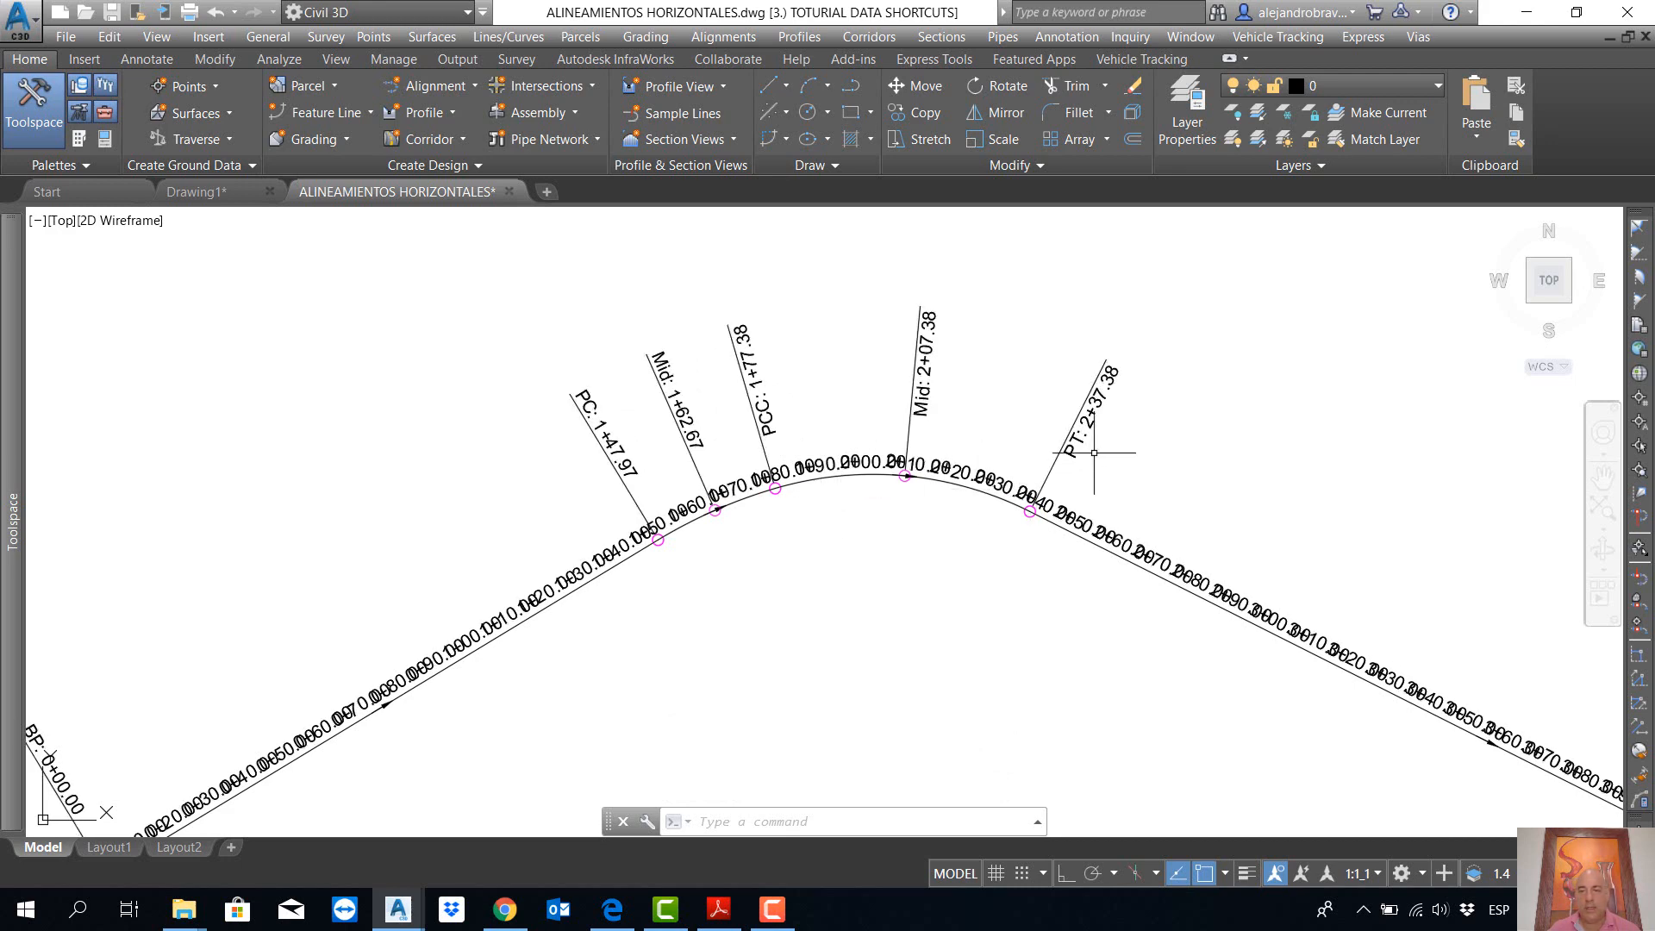
pyautogui.scroll(-4, 828, 491)
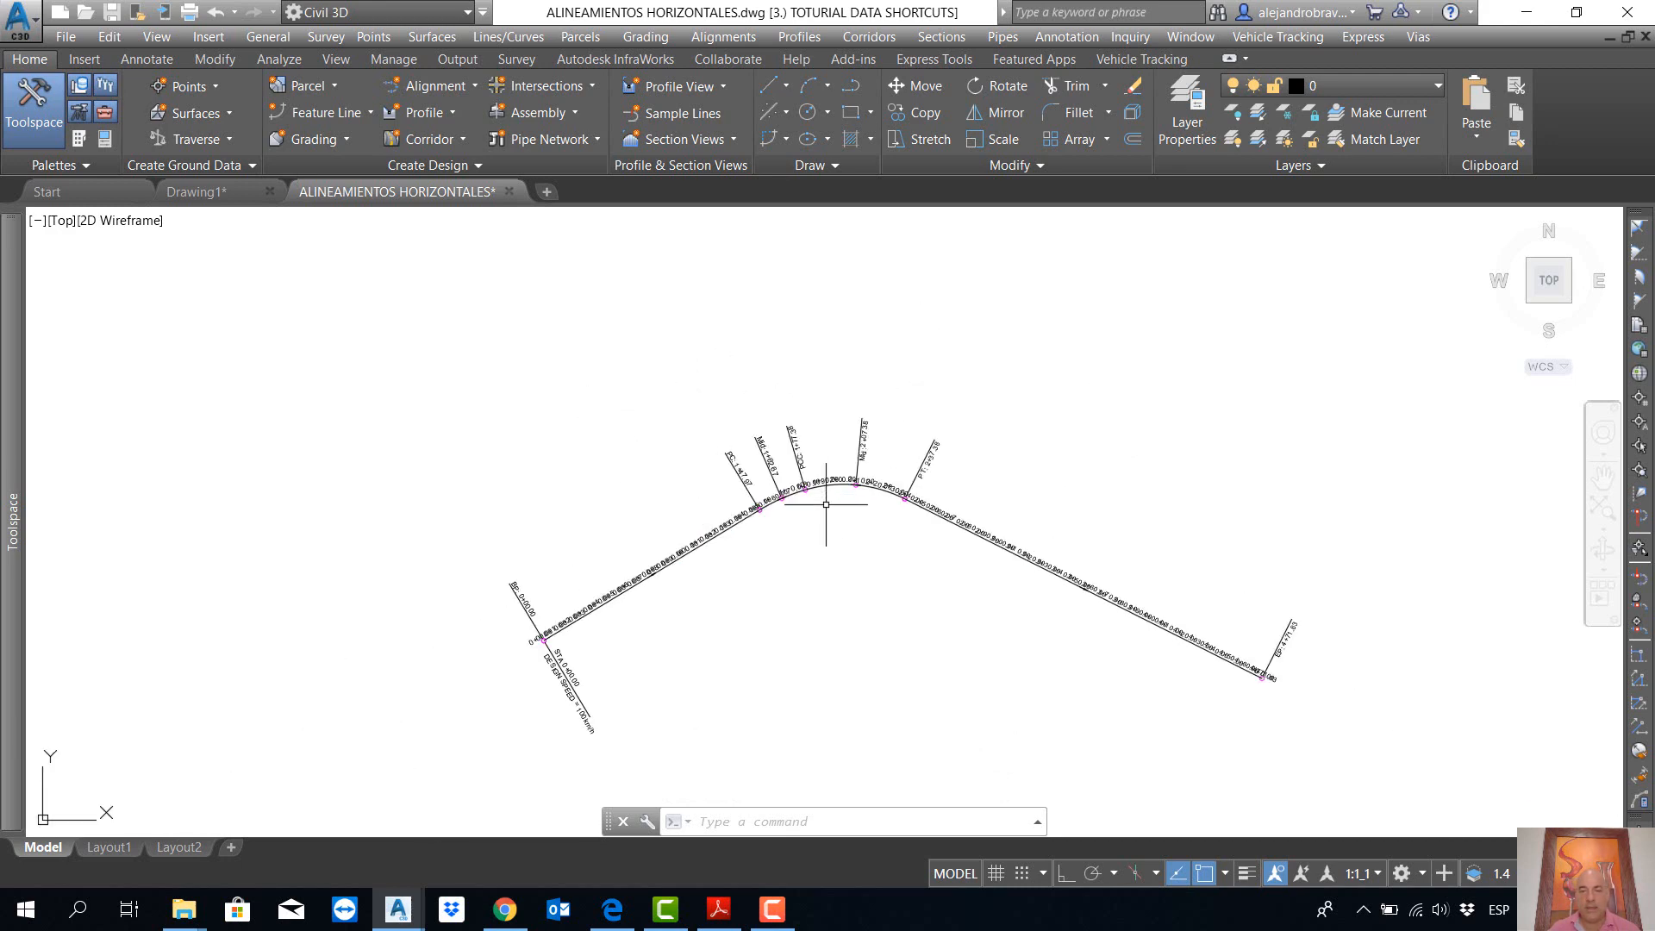
# Step: Check the EJEMPLO 1 alignment's entry under the drawing's Centerline Alignments in Toolspace
pyautogui.moveTo(820, 554); pyautogui.dragTo(828, 469, button='middle')
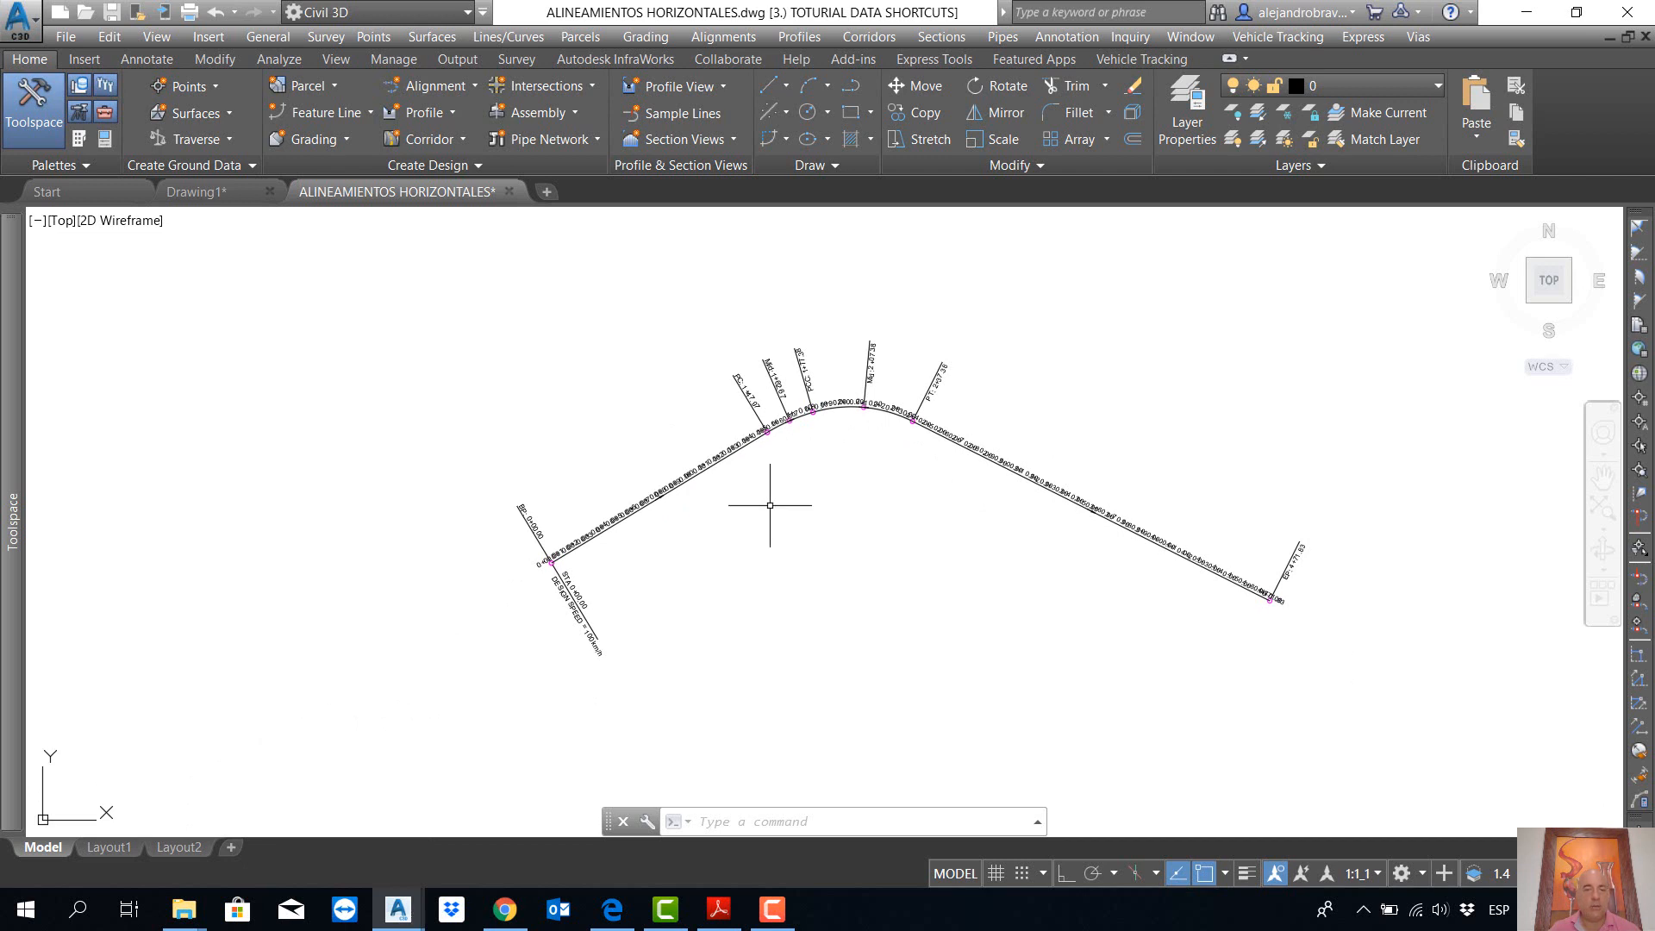
pyautogui.moveTo(1, 397)
pyautogui.click(153, 404)
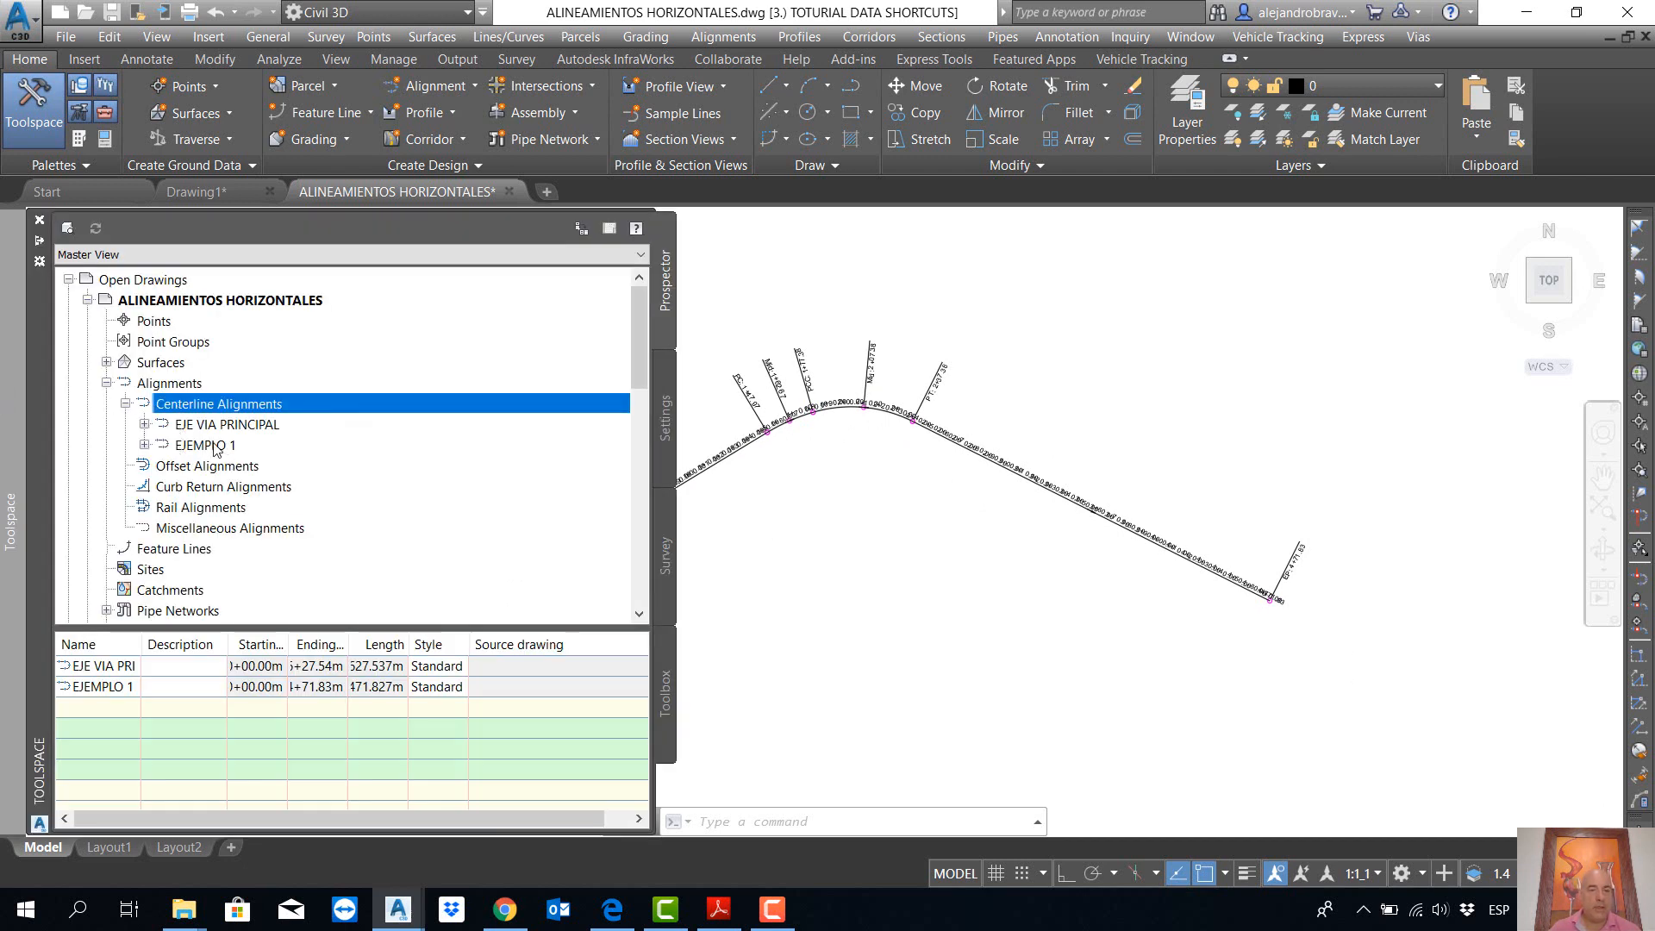
pyautogui.moveTo(213, 448)
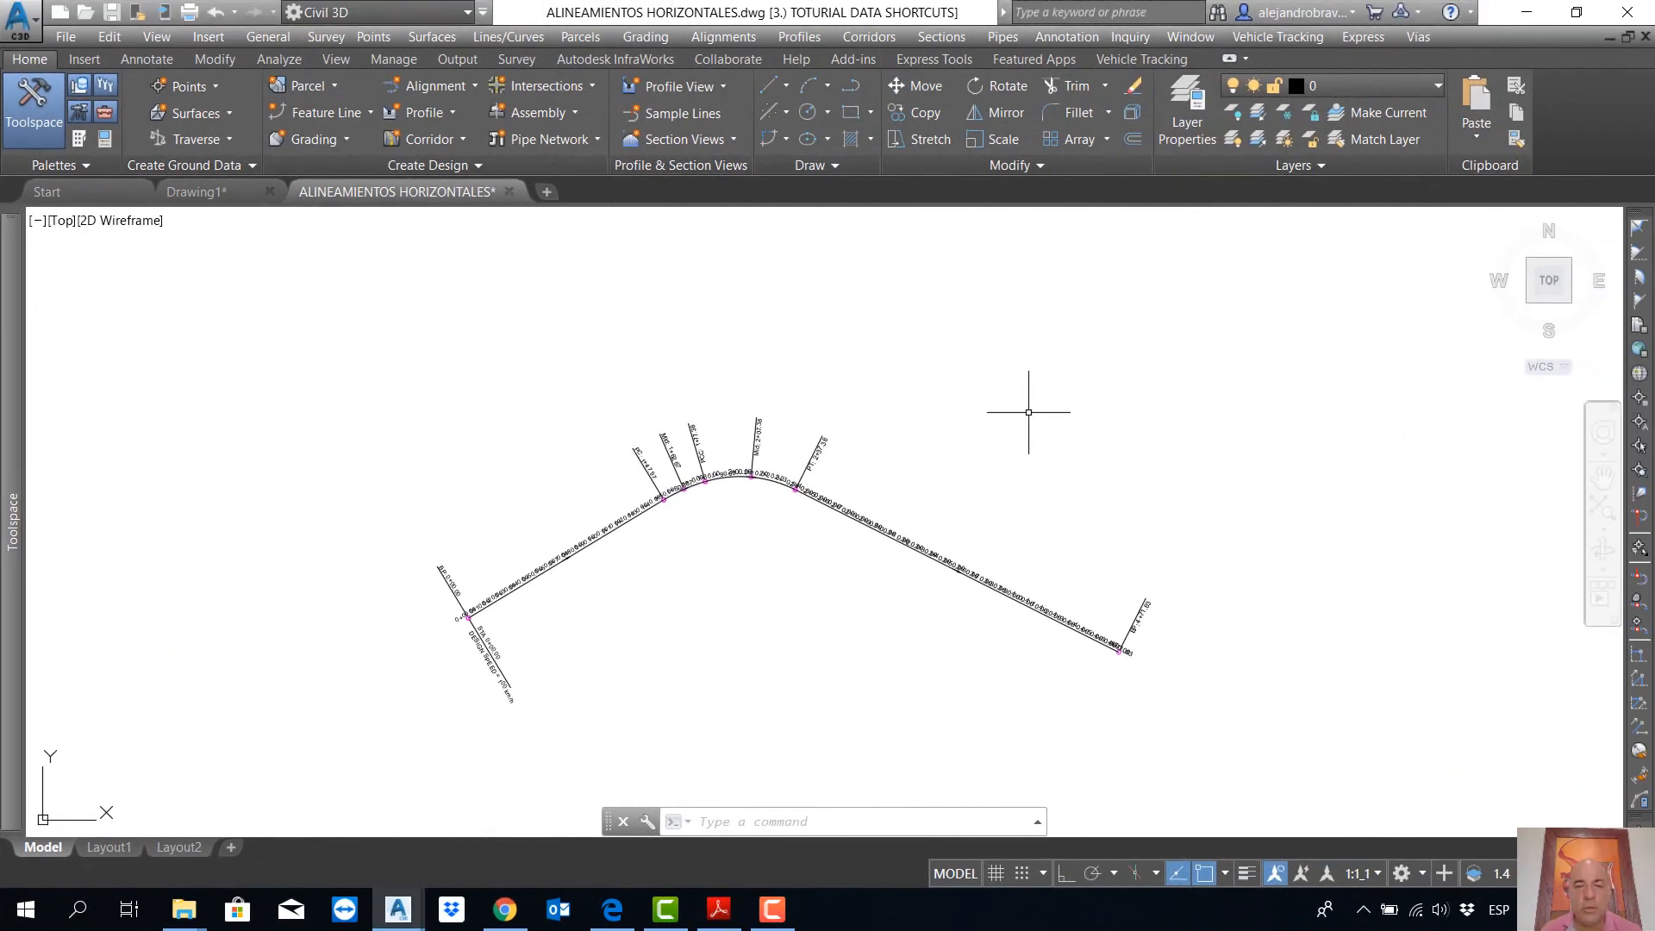
# Step: Delete the EJEMPLO 1 alignment from the Centerline Alignments collection and confirm the deletion
pyautogui.scroll(-10, 1017, 397)
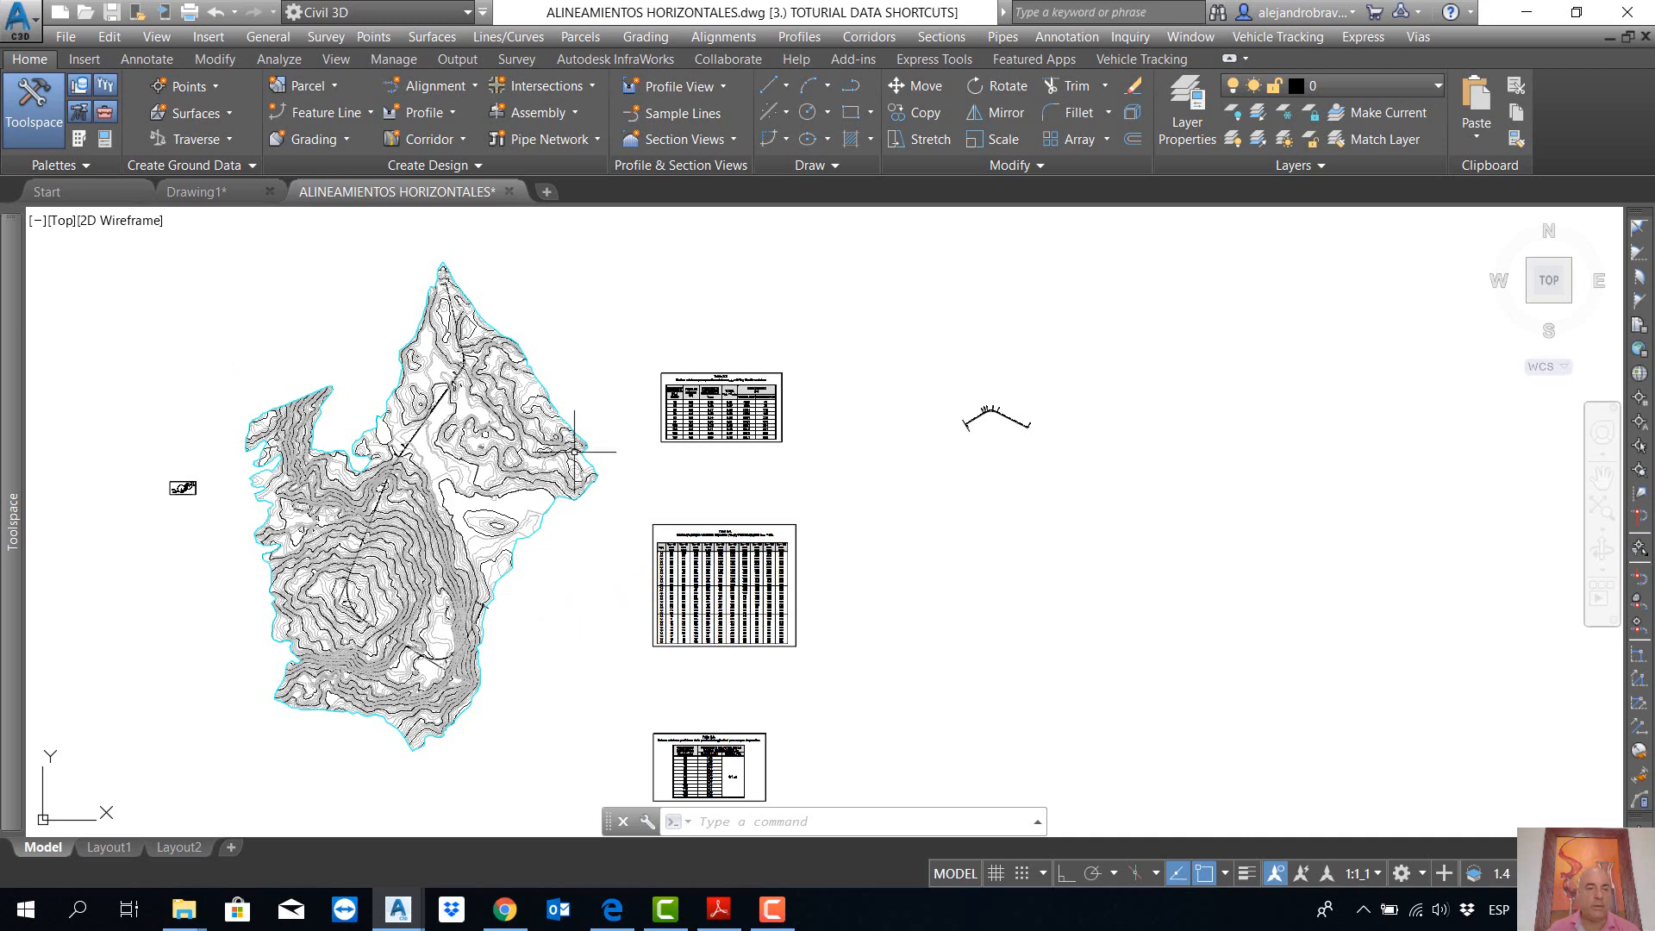
pyautogui.moveTo(3, 380)
pyautogui.click(190, 445)
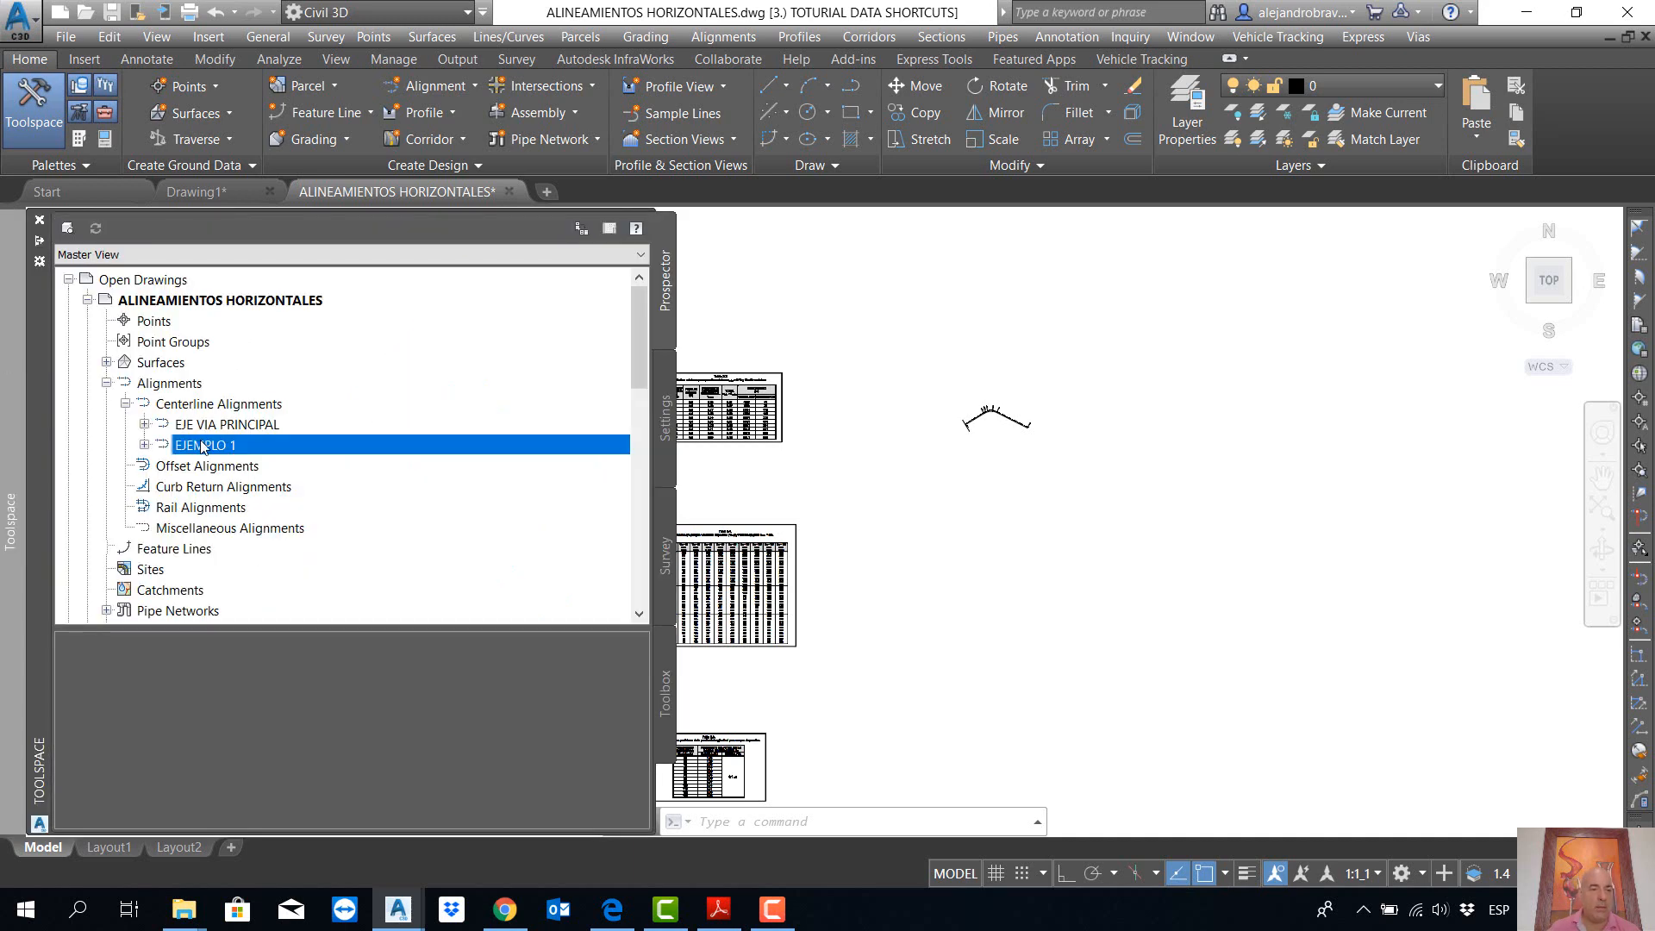
pyautogui.rightClick(204, 445)
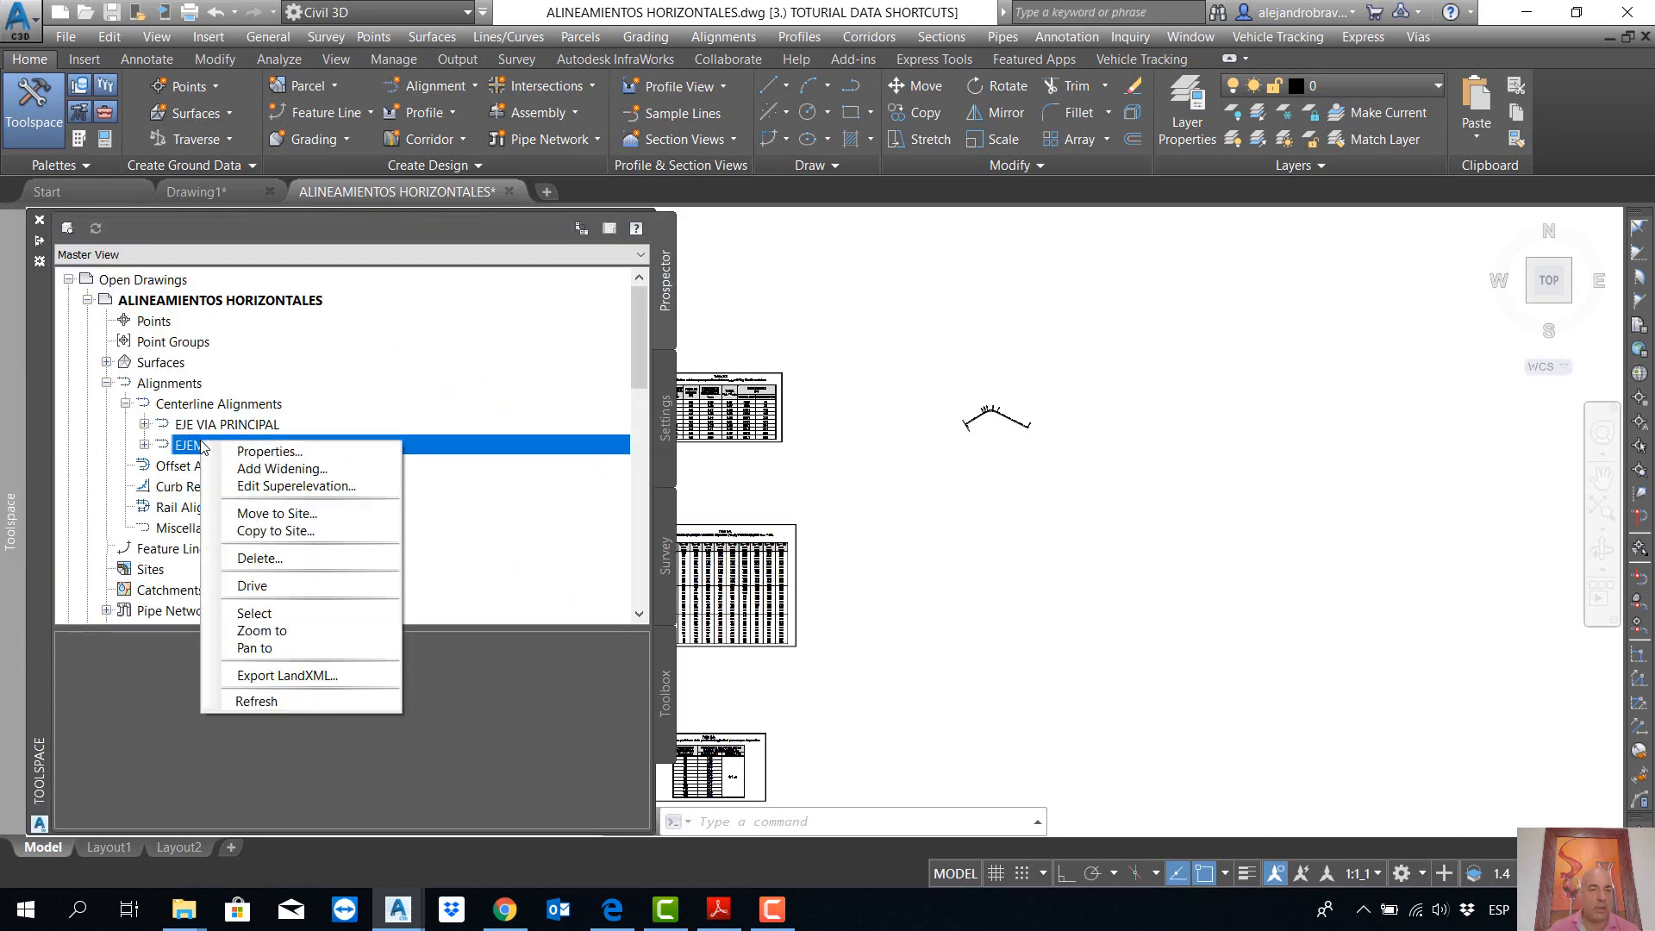
pyautogui.click(278, 562)
pyautogui.click(833, 503)
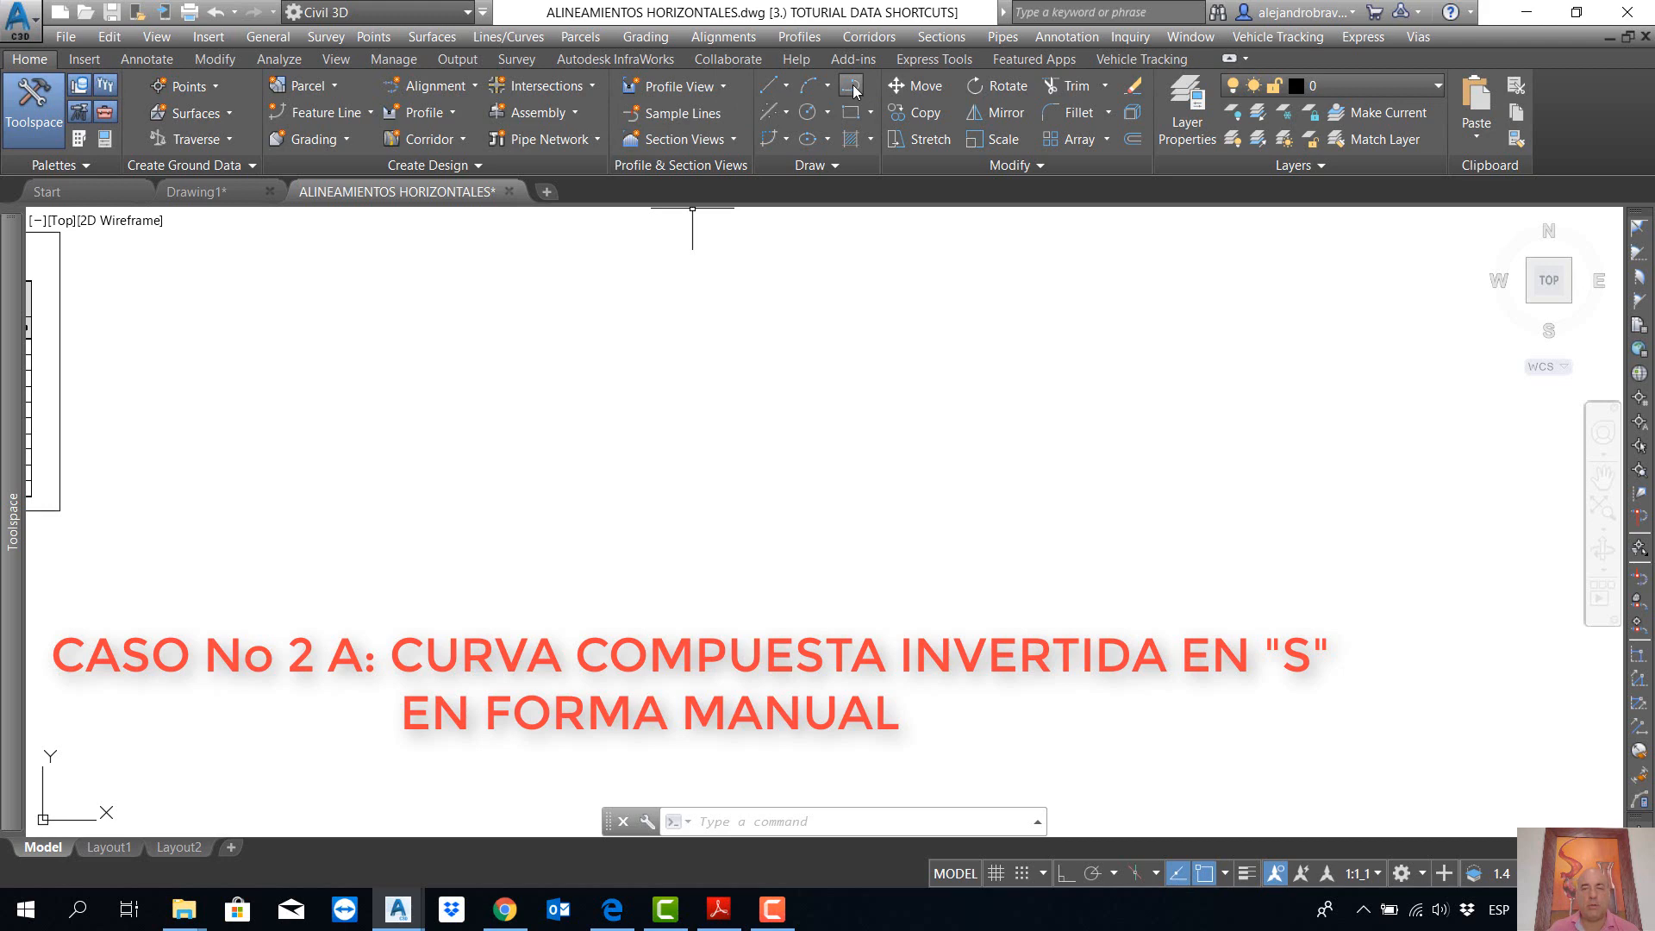
# Step: Draw three connected zigzag lines in an empty area, 250 units rising, 200 falling and 190 rising toward the right
pyautogui.click(785, 85)
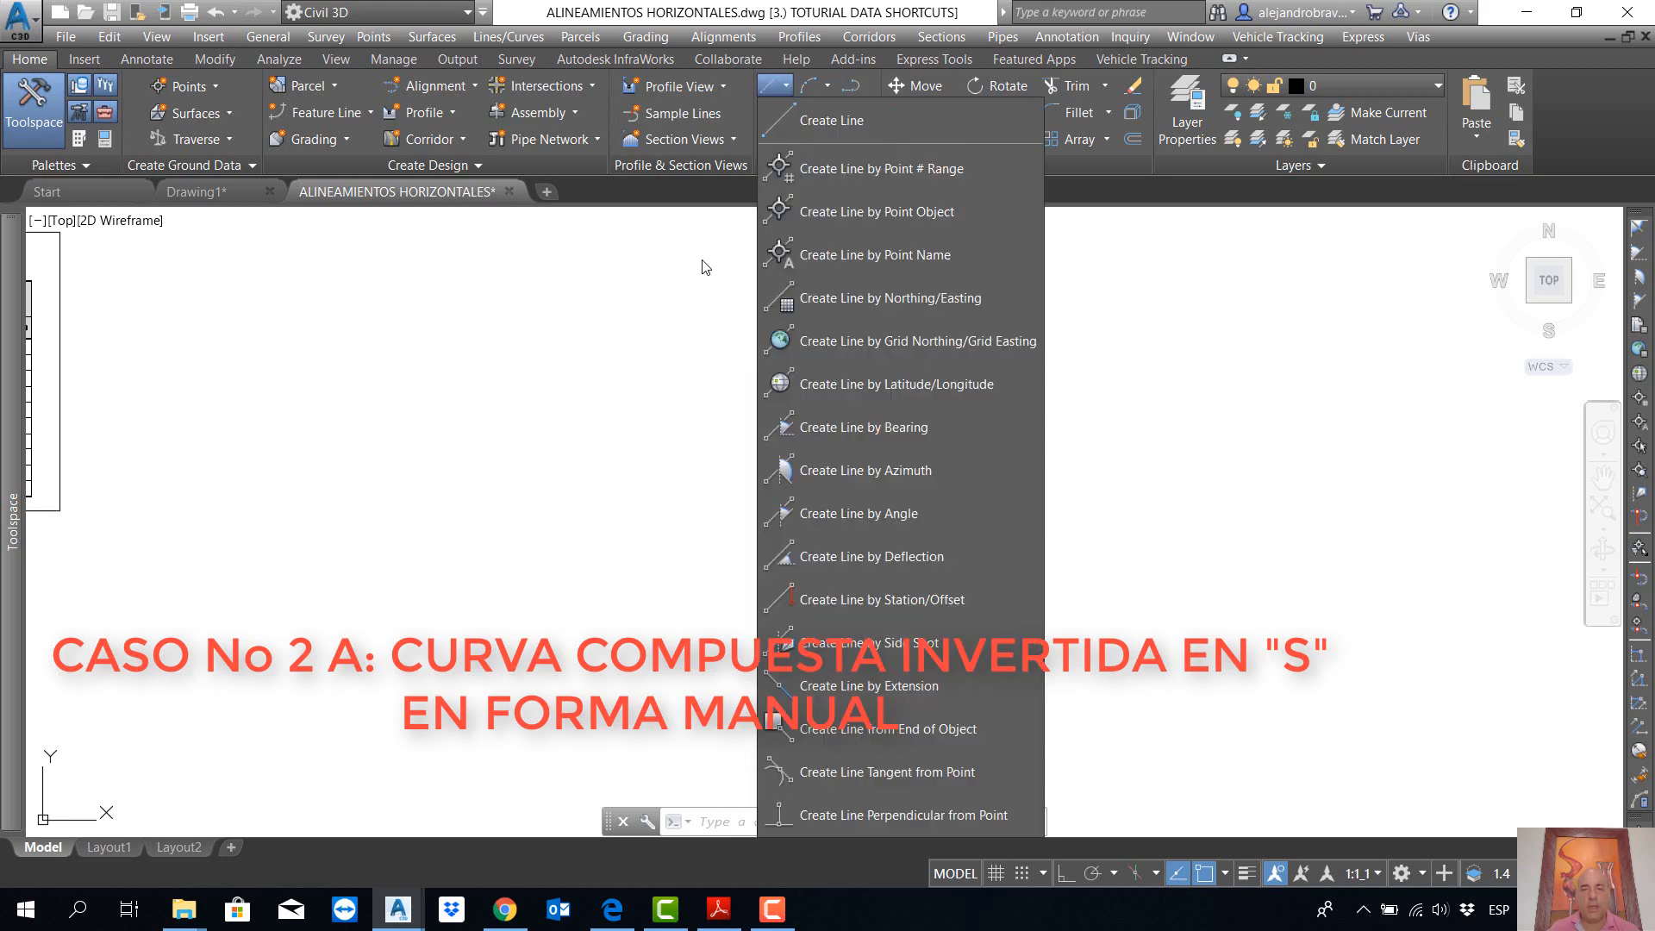
pyautogui.click(819, 120)
pyautogui.click(598, 485)
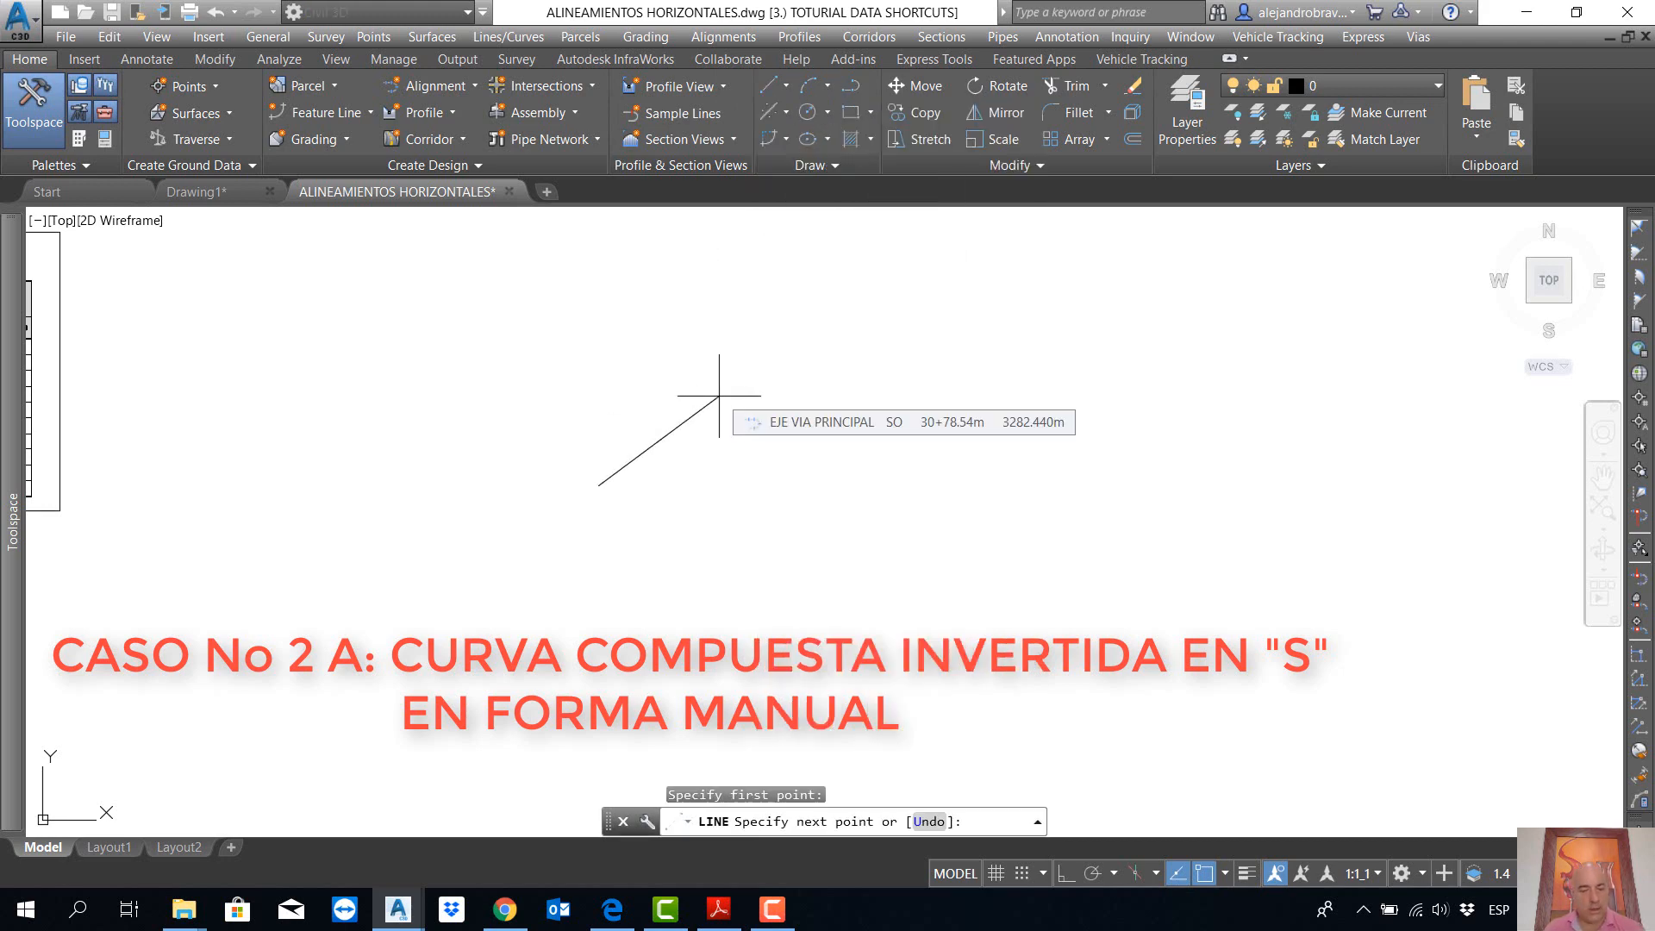
pyautogui.write('250')
pyautogui.press('Return')
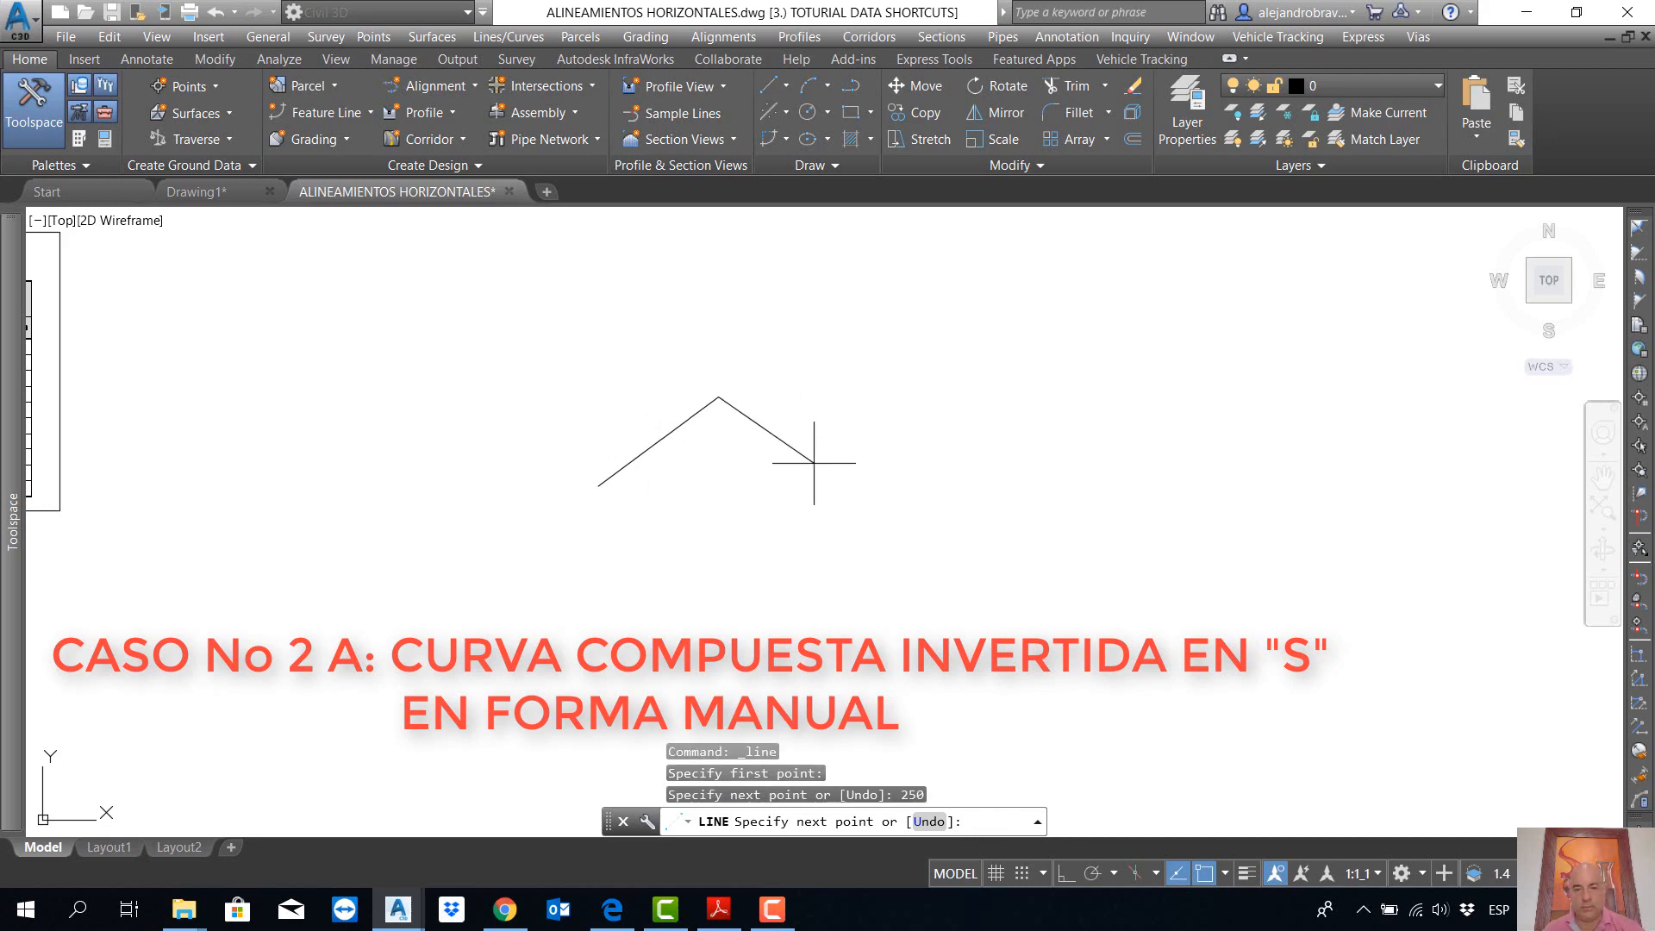
pyautogui.write('200')
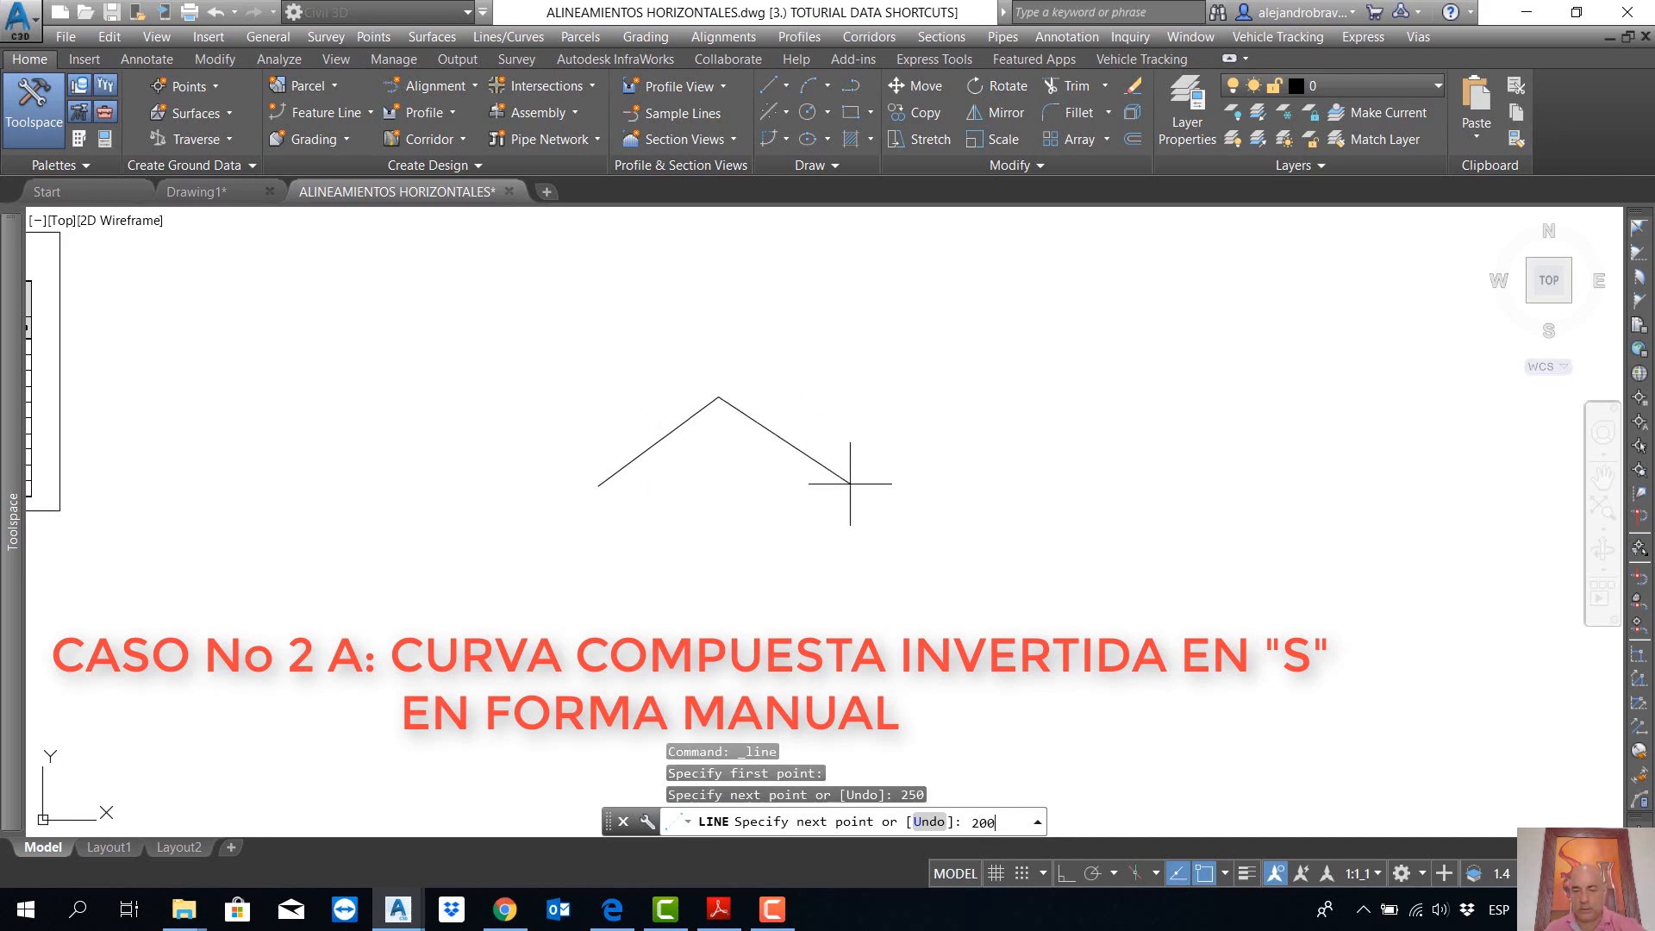
pyautogui.press('Return')
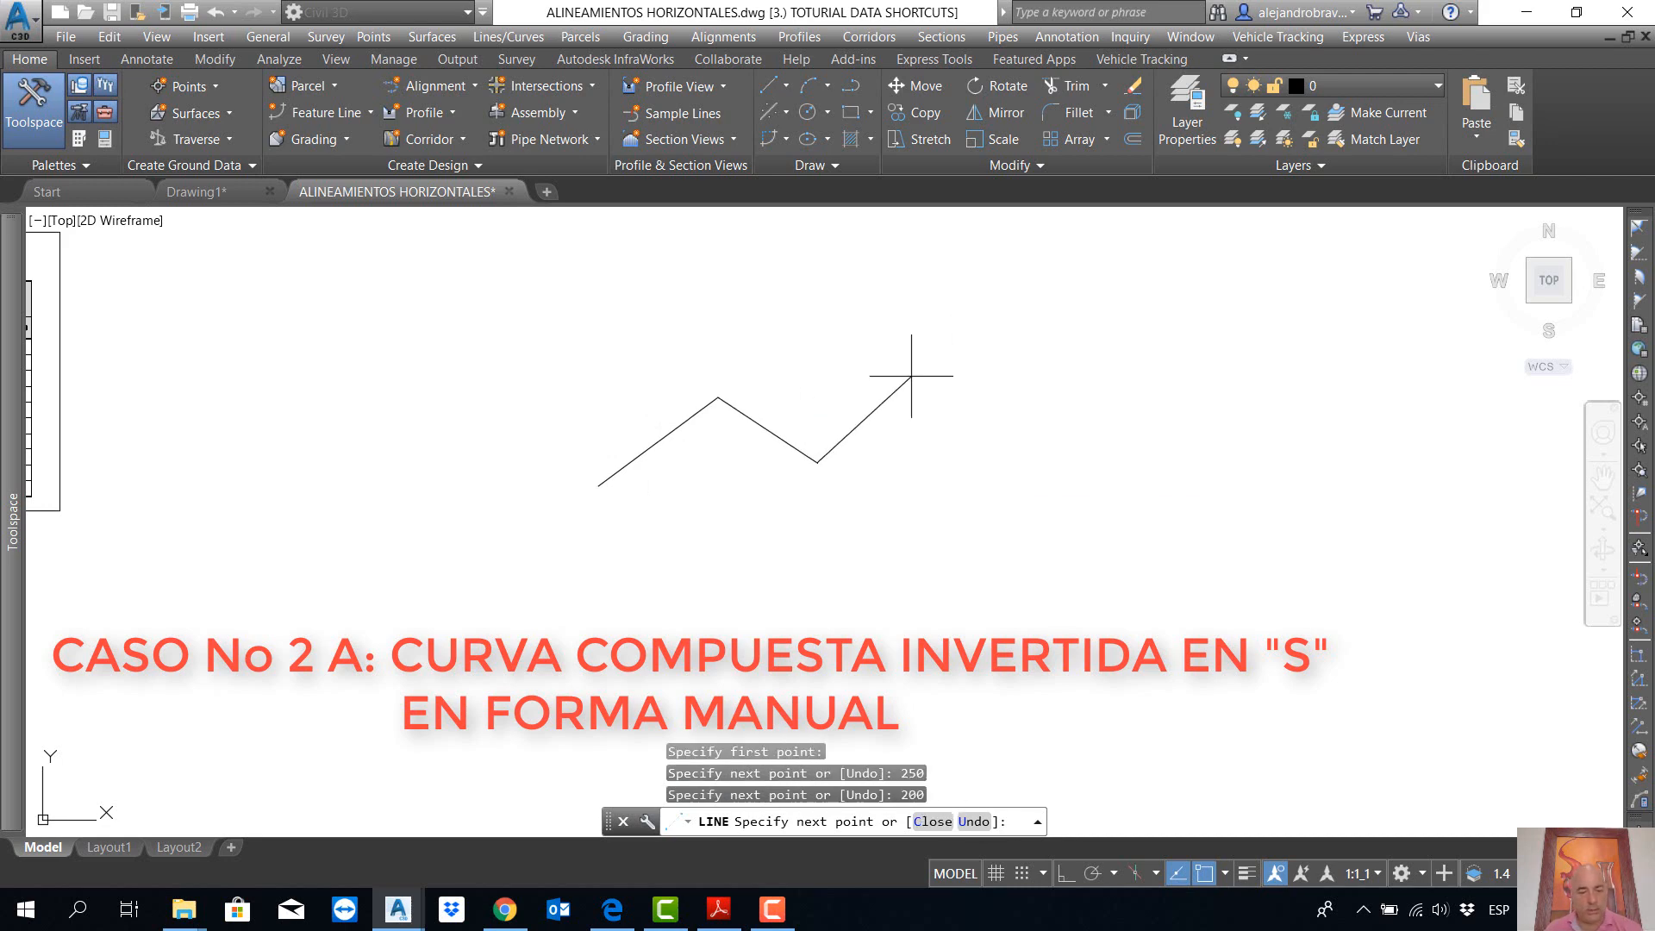
pyautogui.write('190')
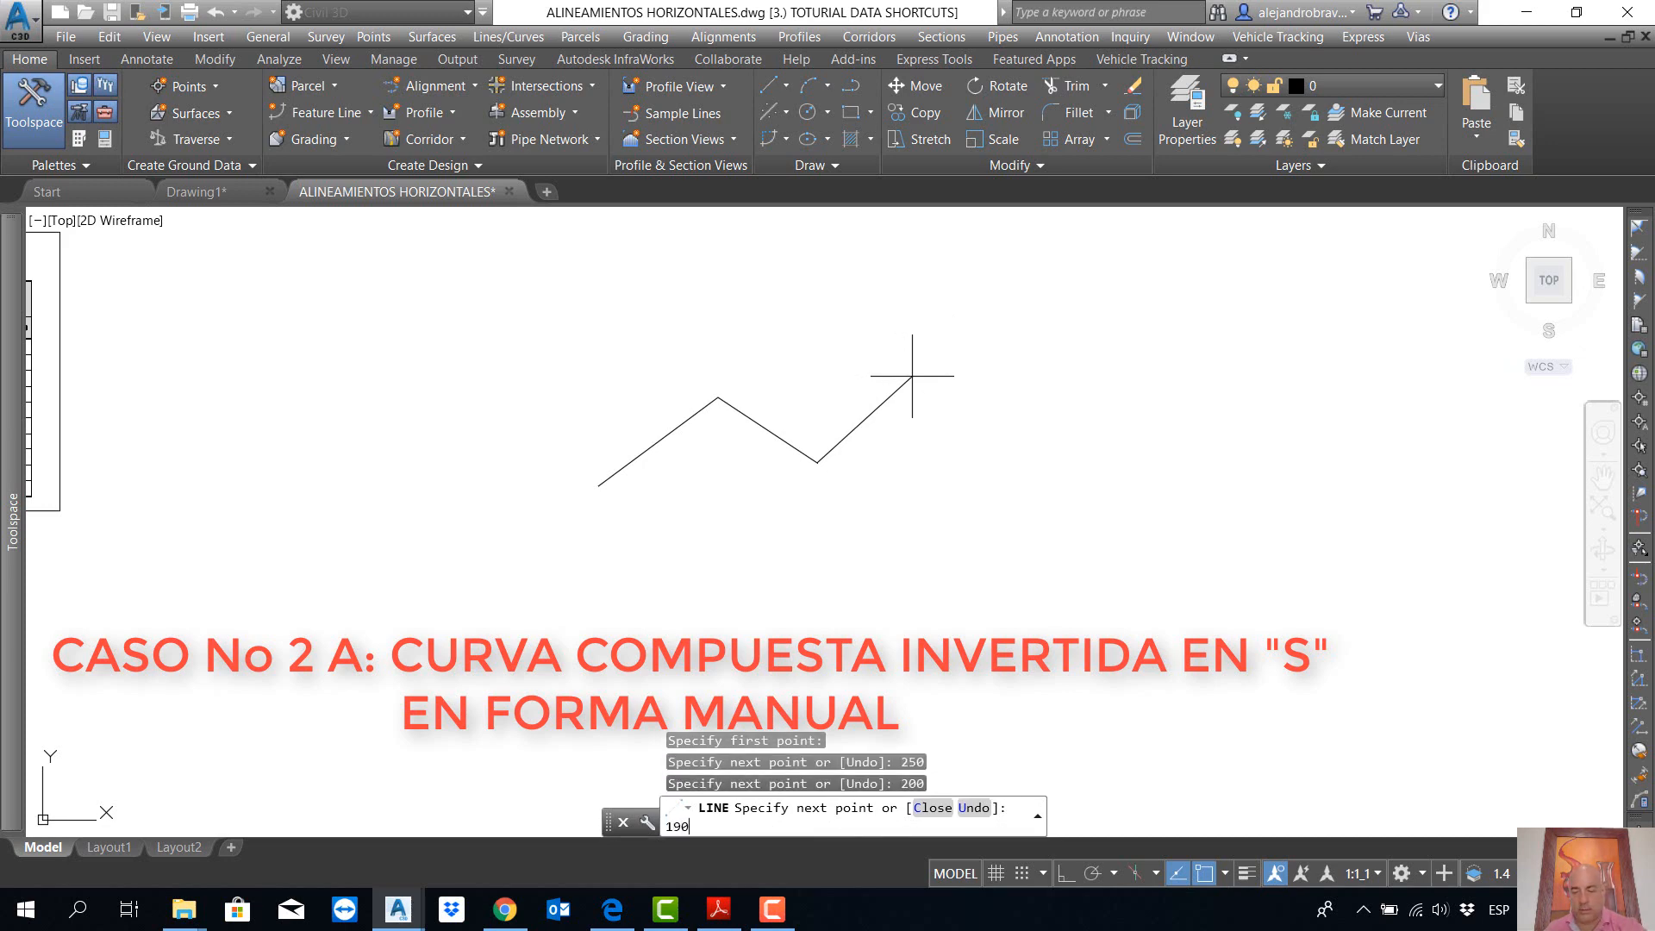
pyautogui.press('Return')
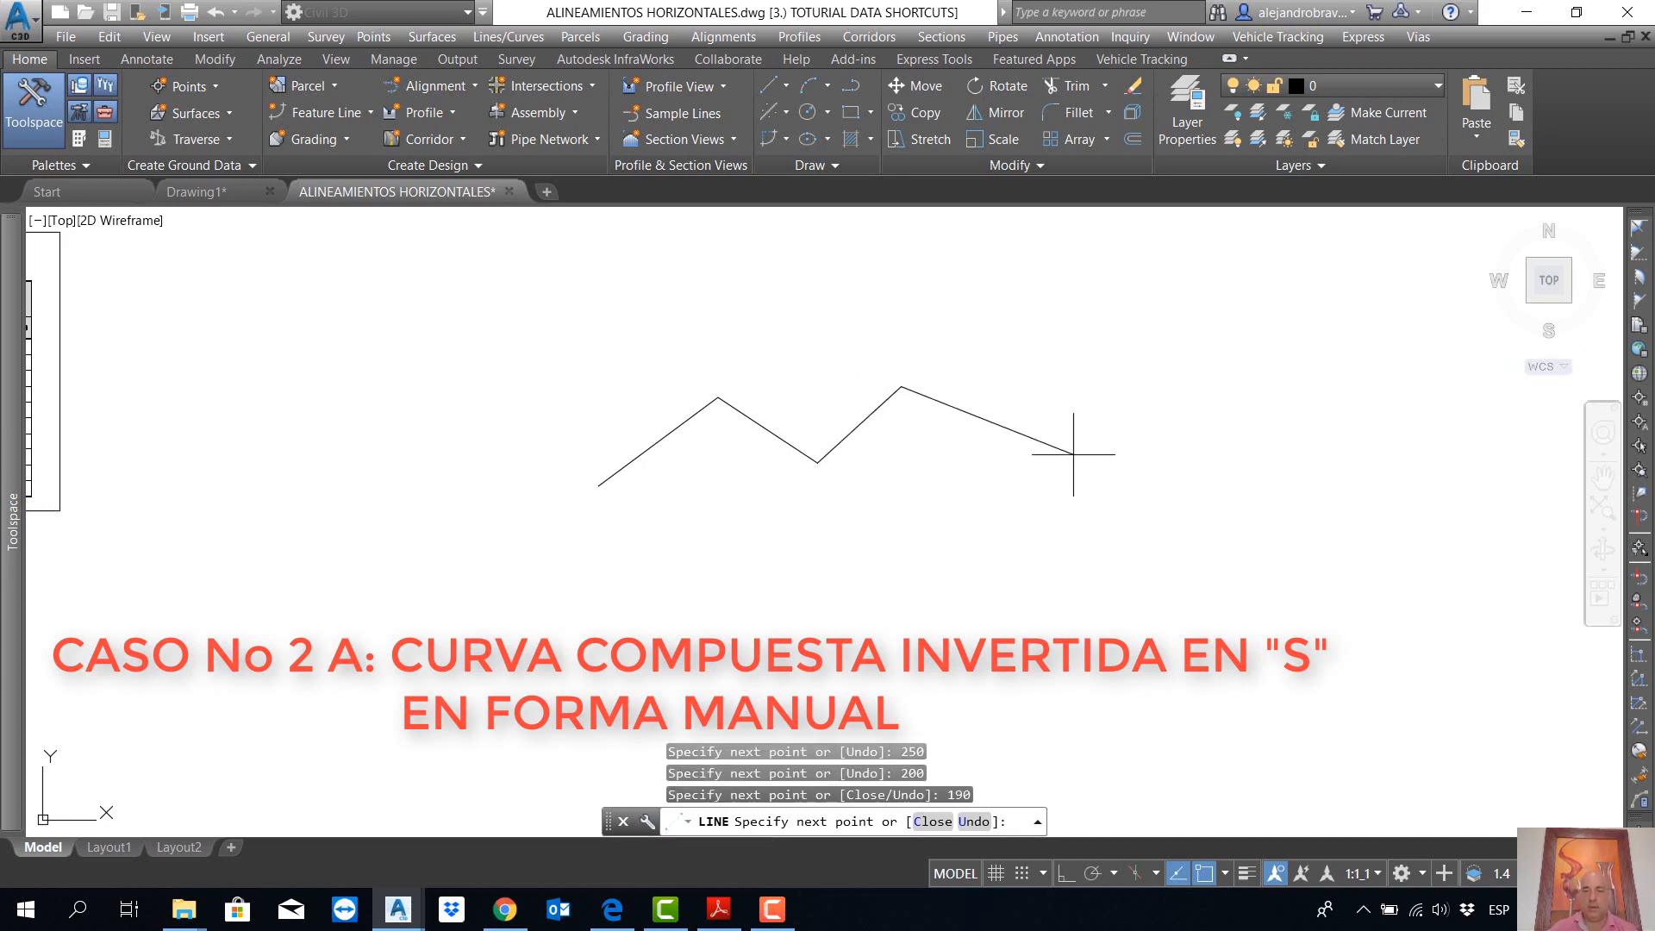
pyautogui.press('Return')
# Step: Start Create Multiple Curves with the first and second lines as tangents and set the number of curves to 2
pyautogui.scroll(2, 780, 431)
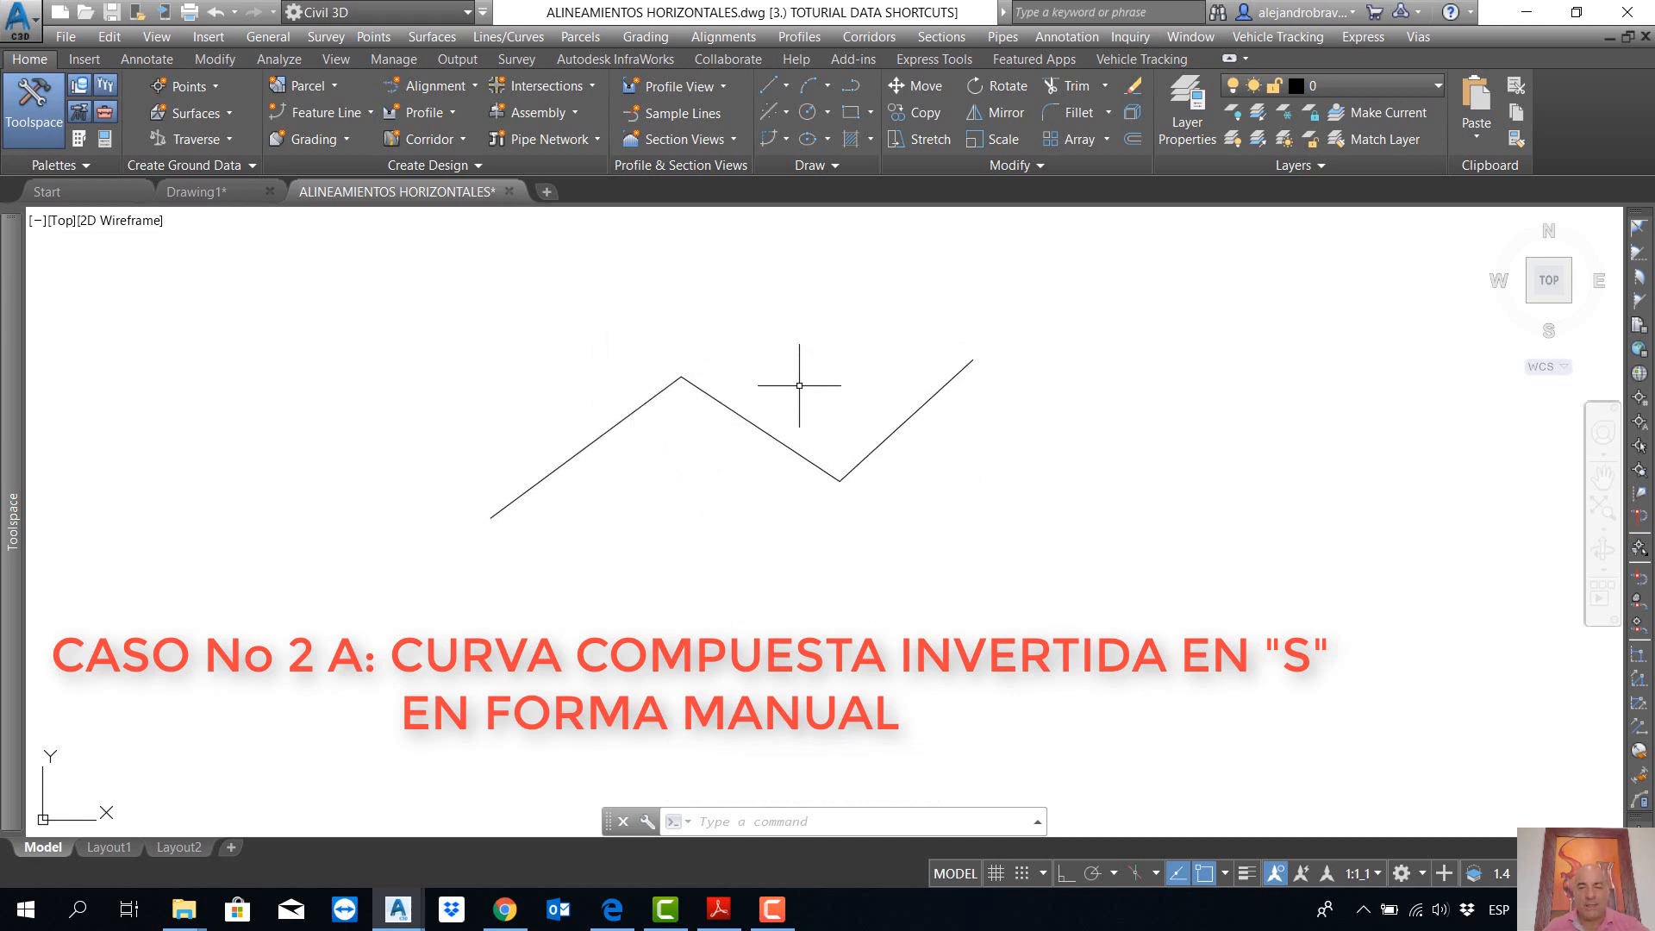
pyautogui.moveTo(814, 382)
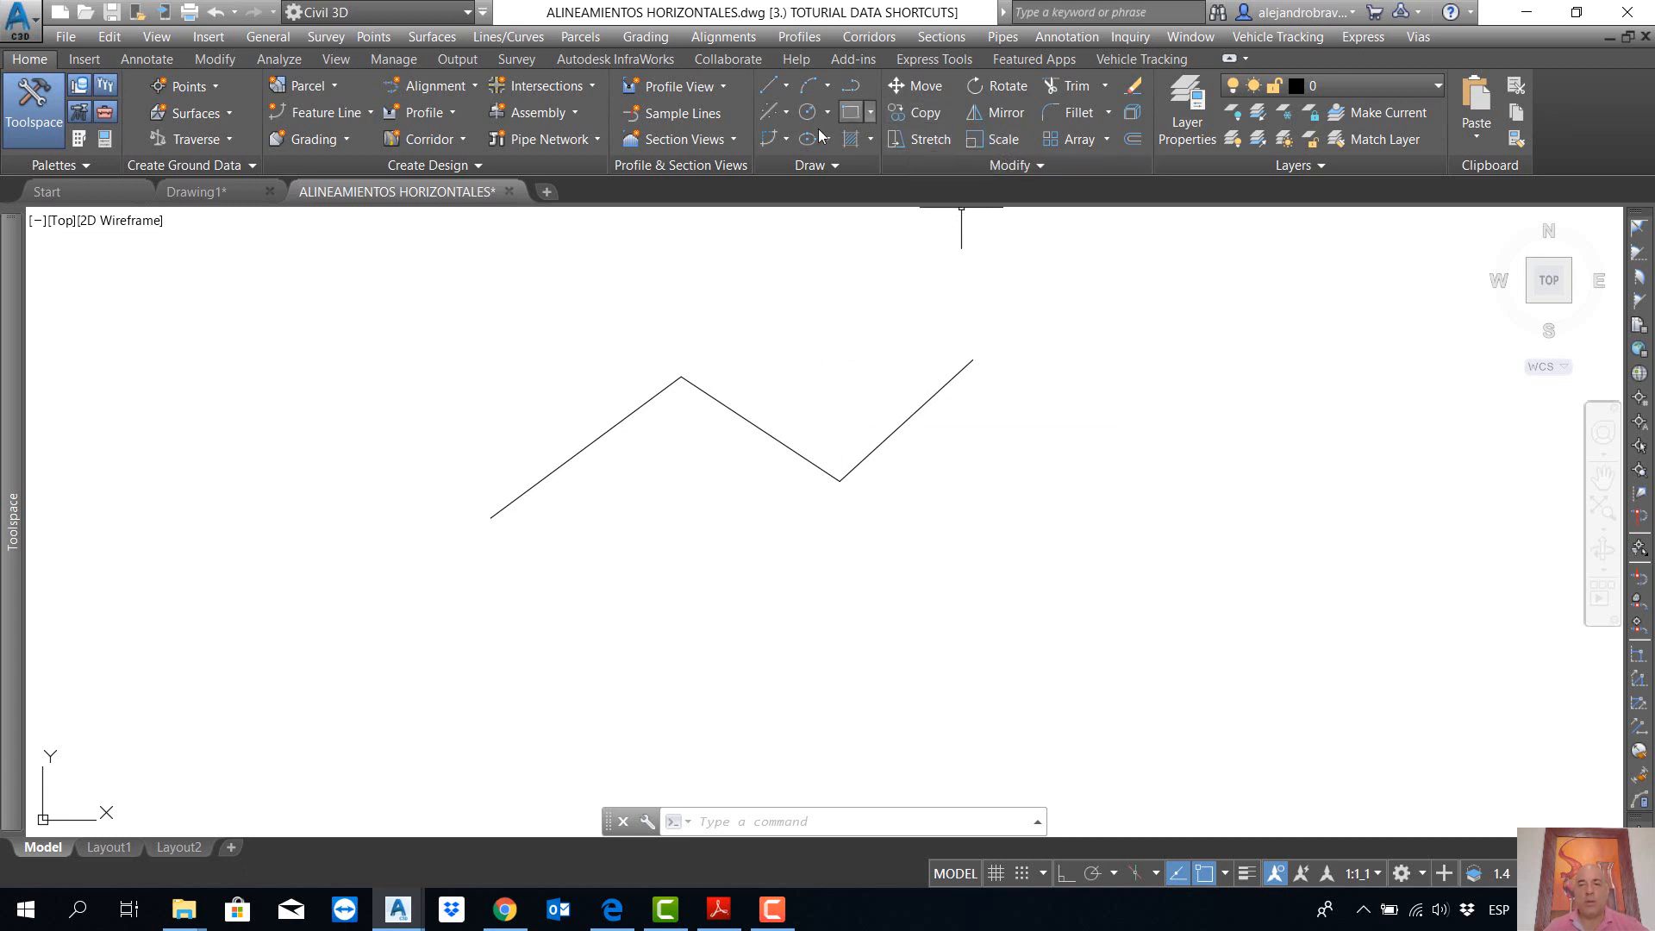
pyautogui.click(784, 138)
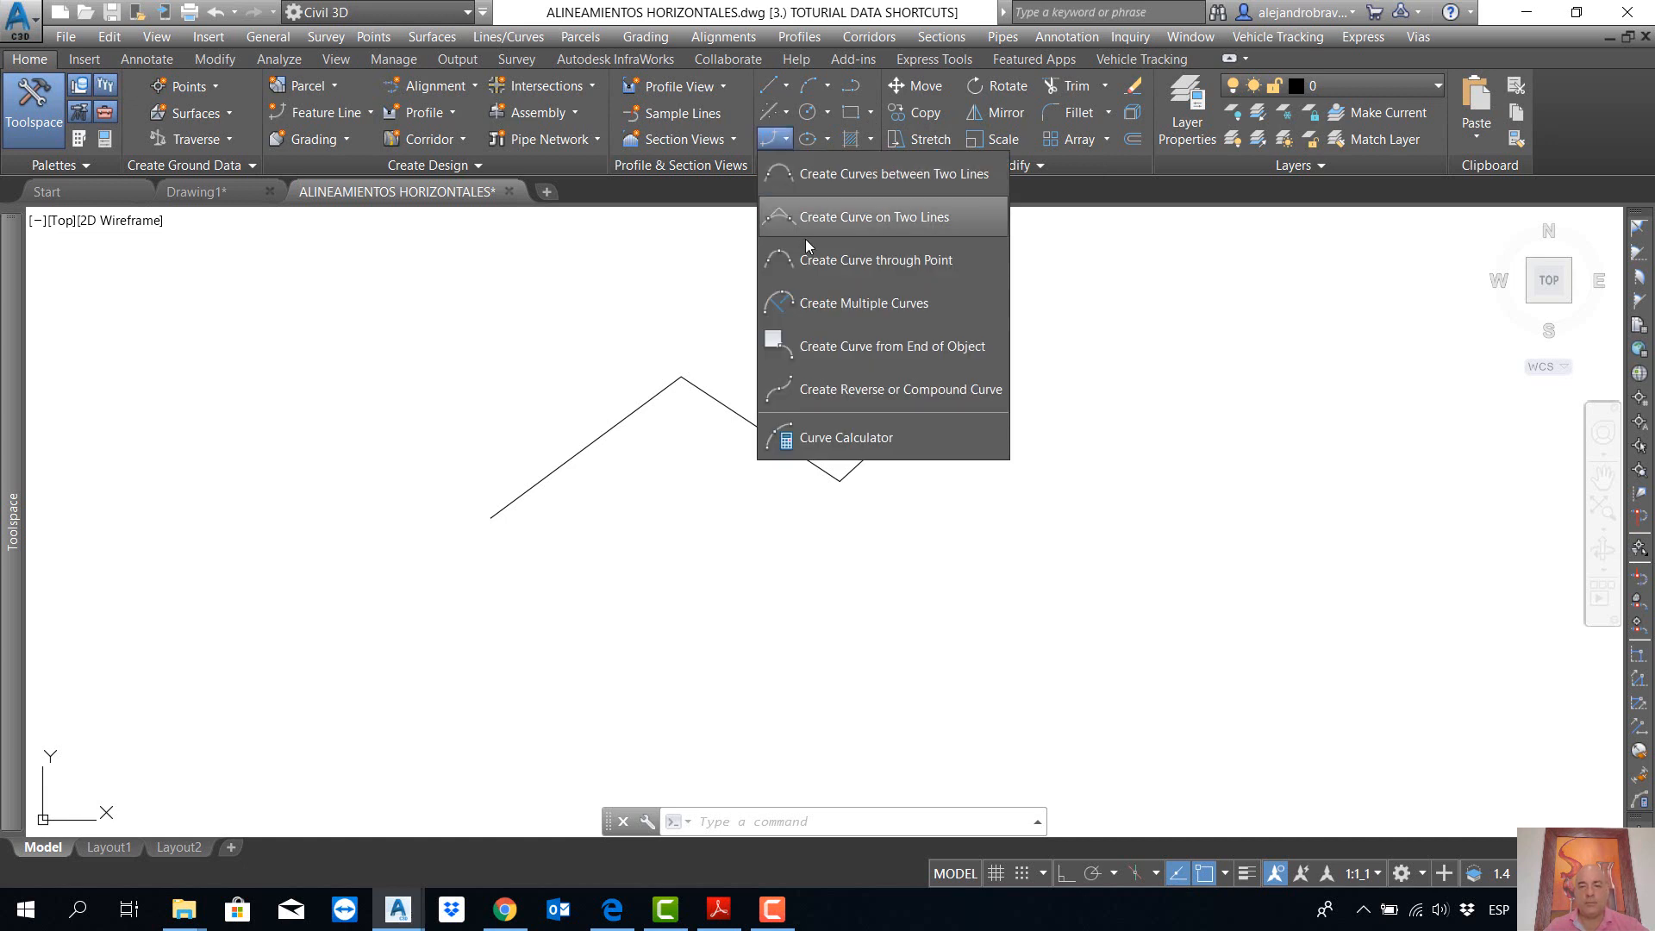
pyautogui.click(818, 297)
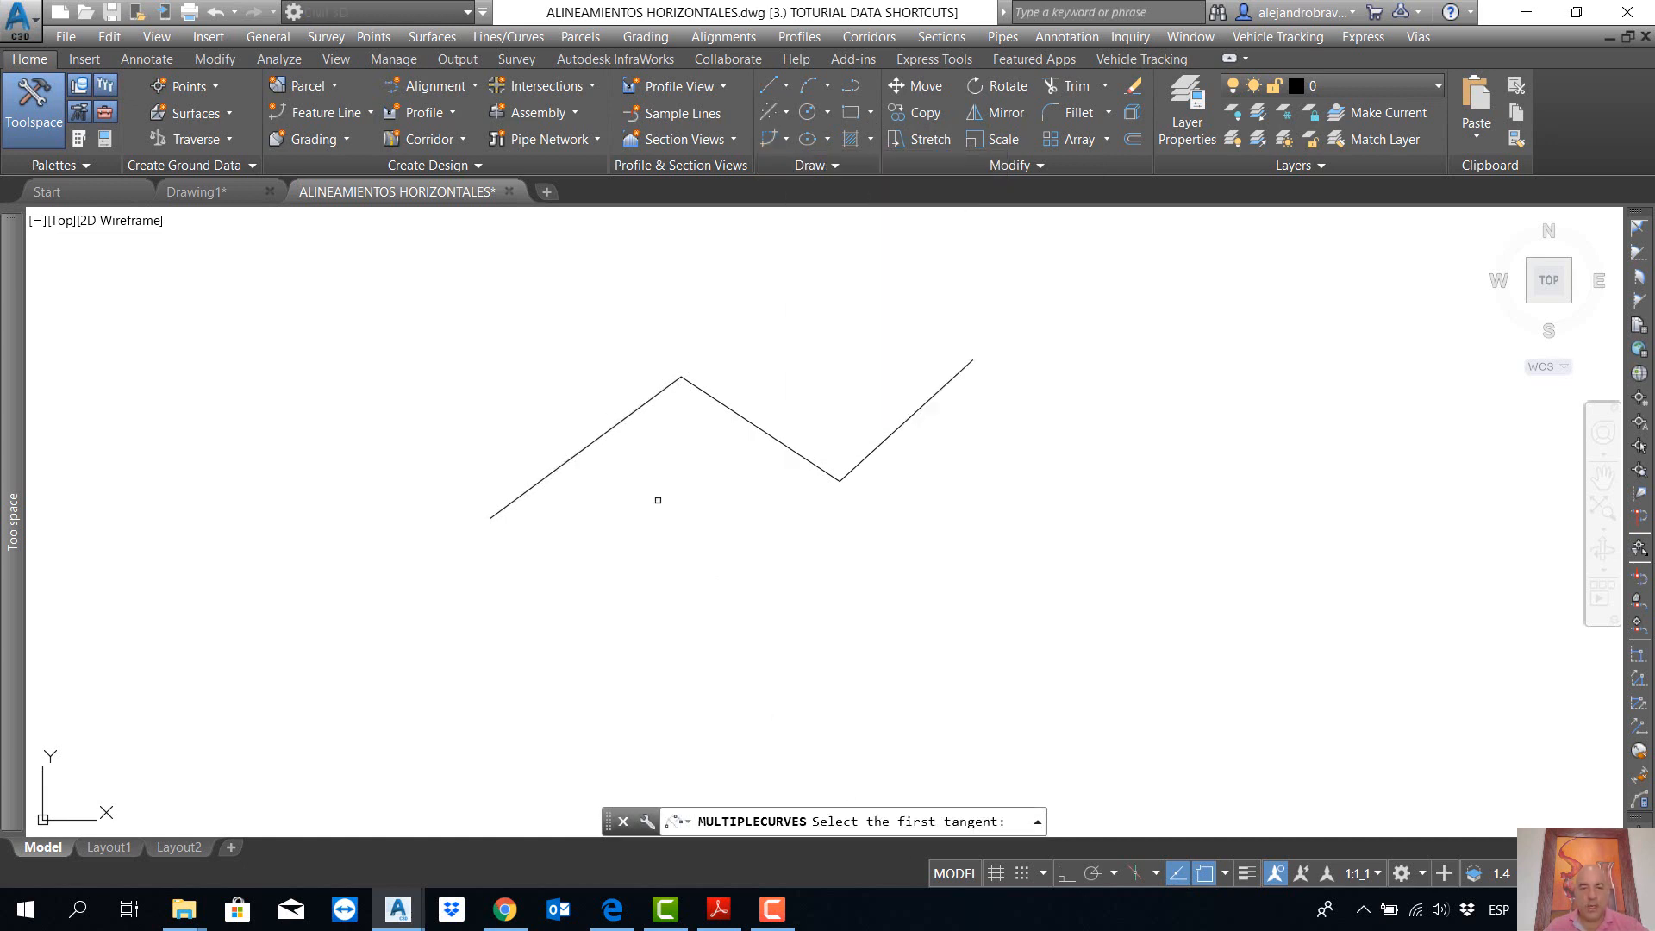
pyautogui.click(619, 420)
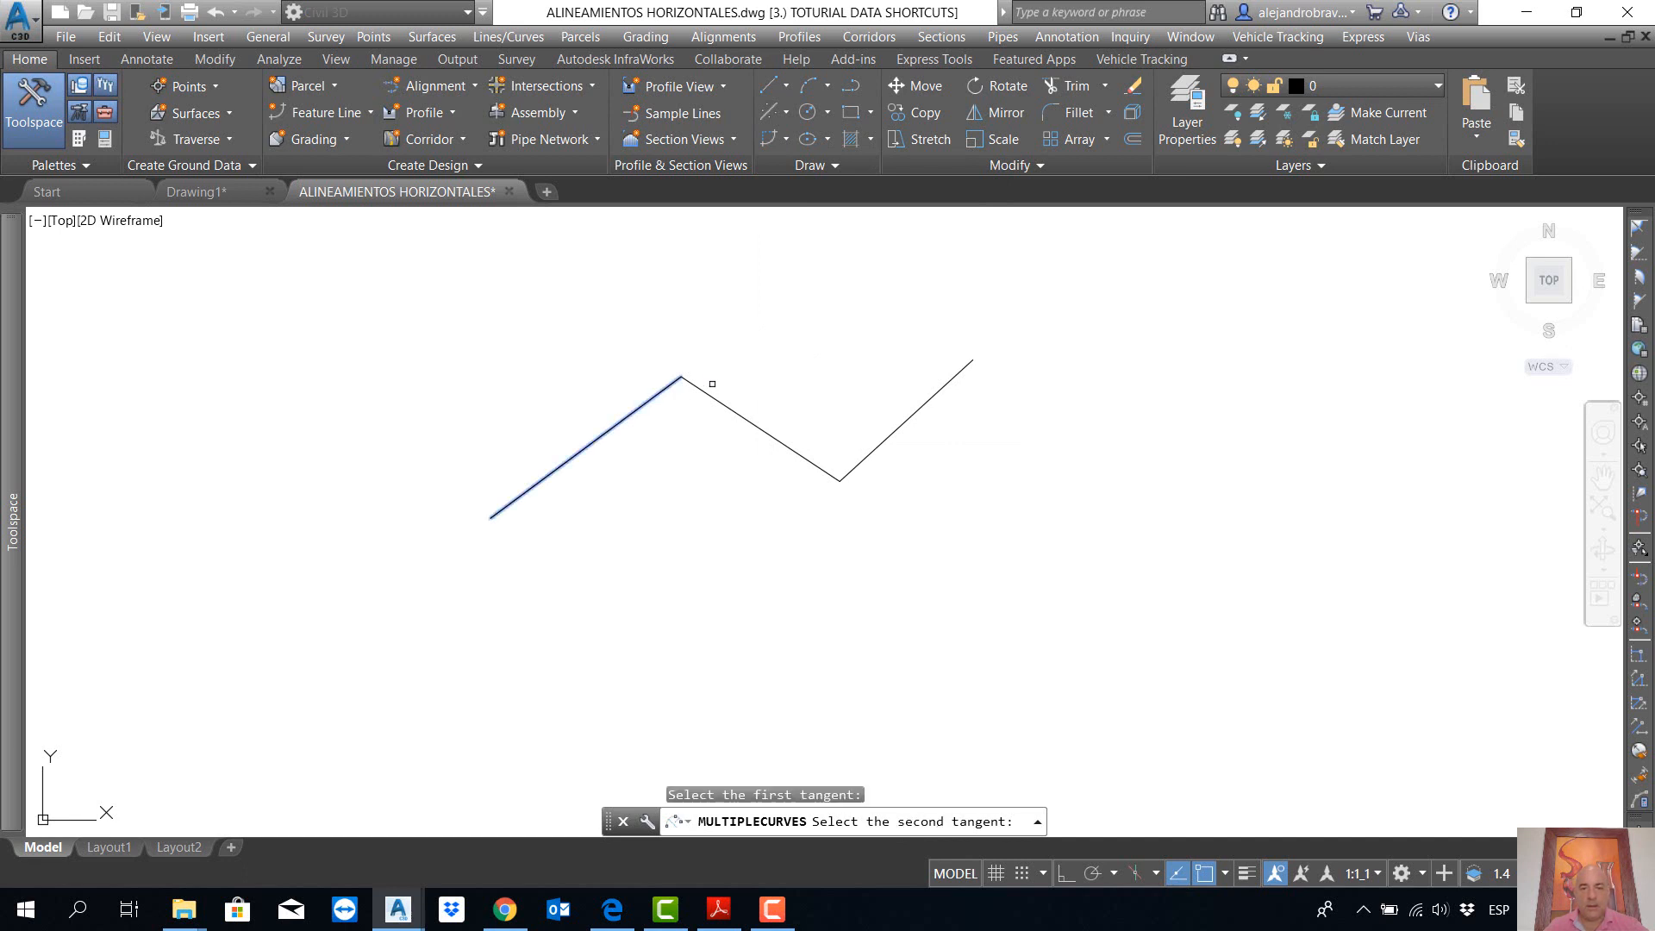
pyautogui.click(711, 396)
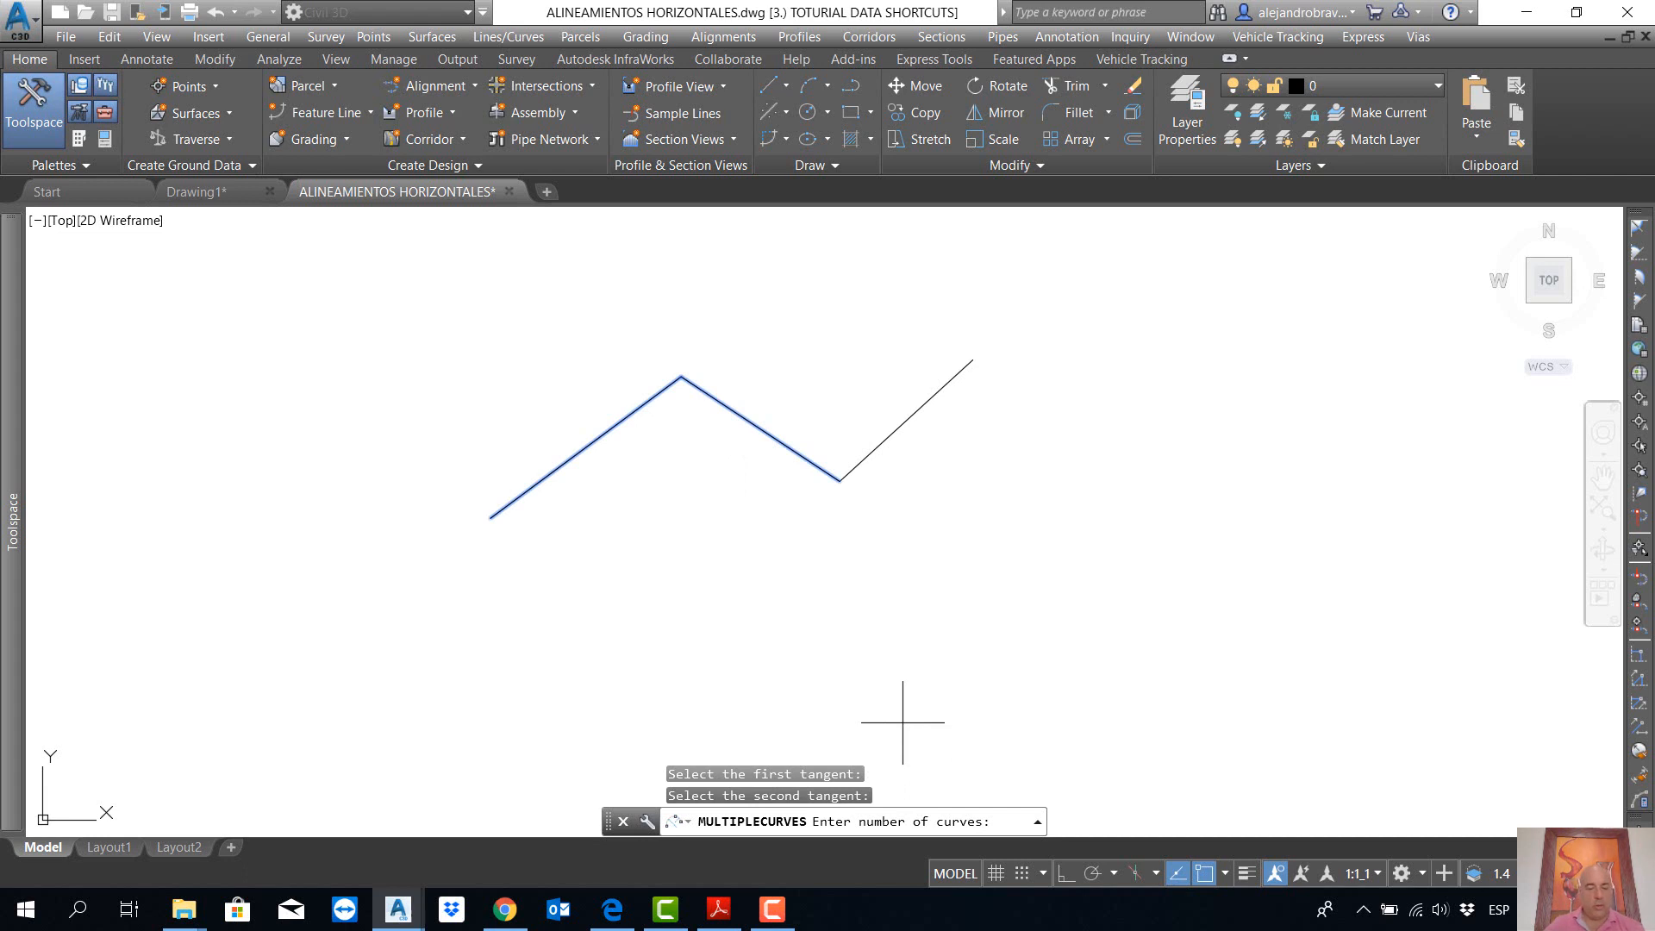
pyautogui.write('2')
pyautogui.press('Return')
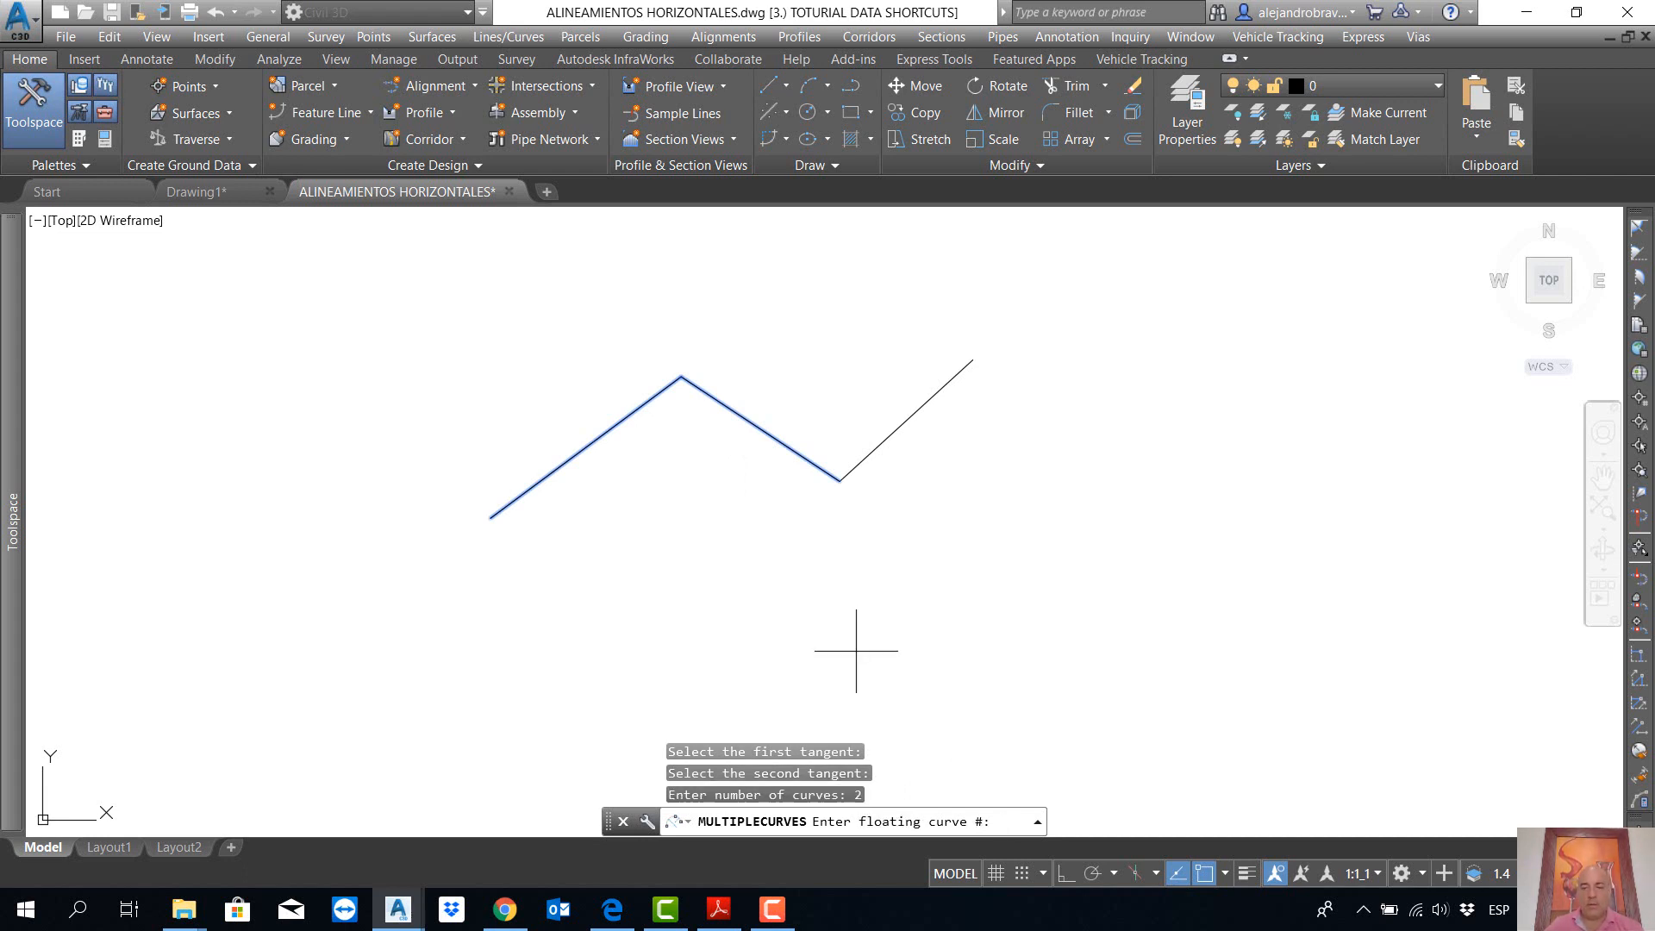
# Step: Set floating curve 1, radius 113 for curve 1, radius 80 and length 60 for curve 2, and finish the command
pyautogui.write('1')
pyautogui.press('Return')
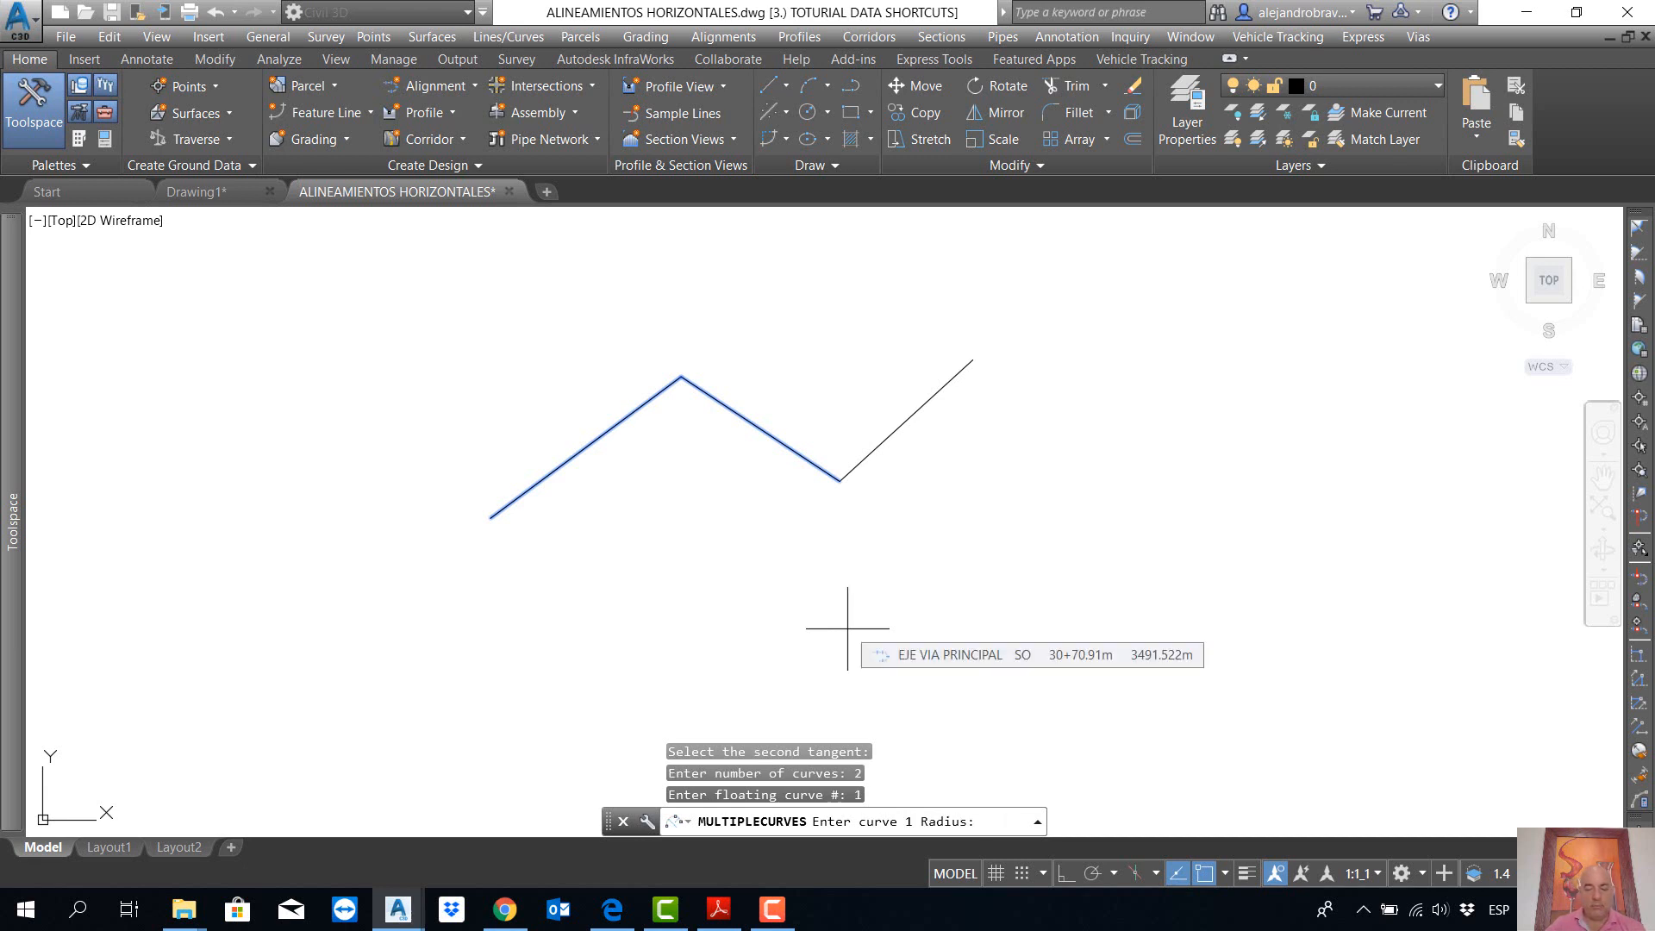
pyautogui.write('113')
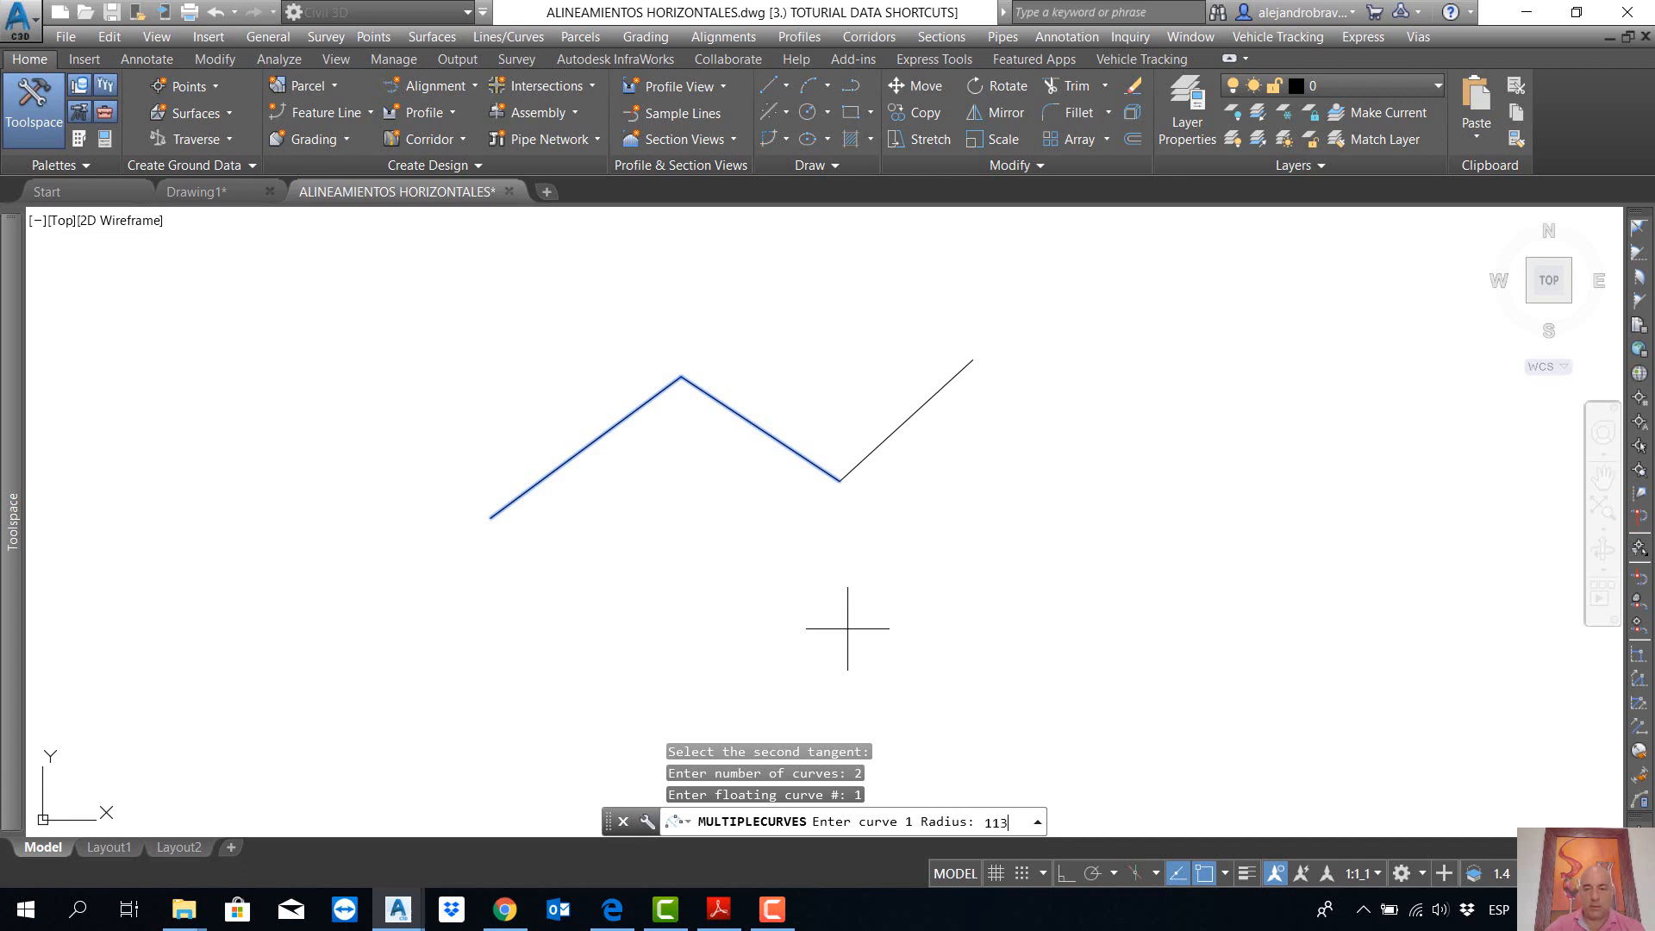
pyautogui.press('Return')
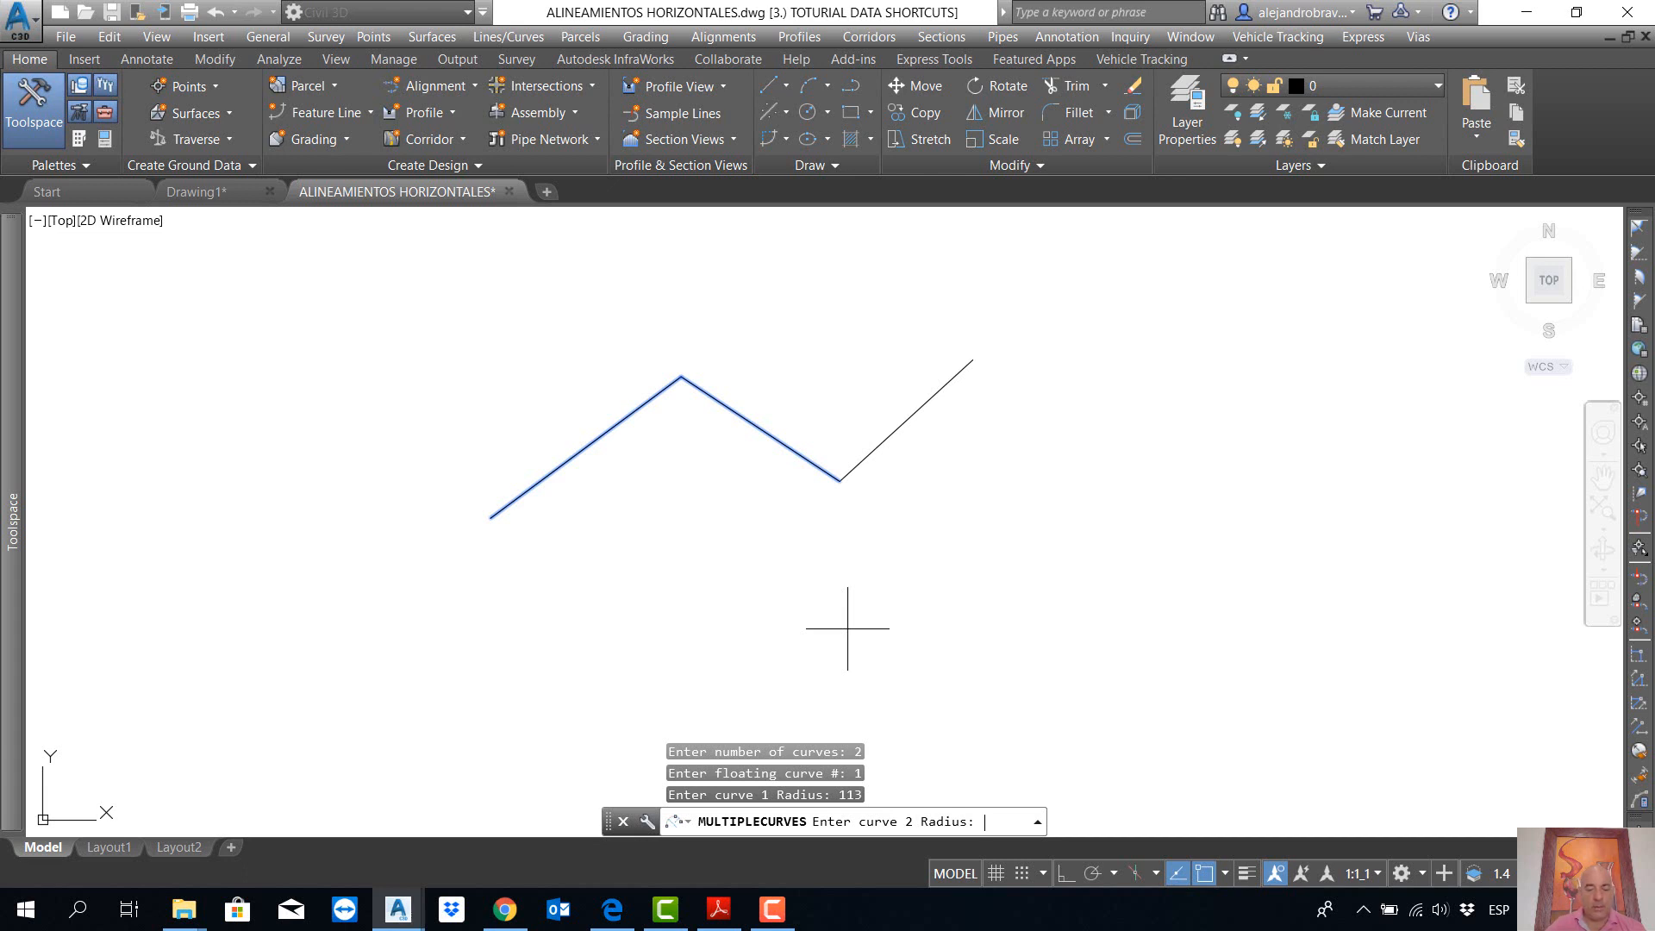
pyautogui.press('Return')
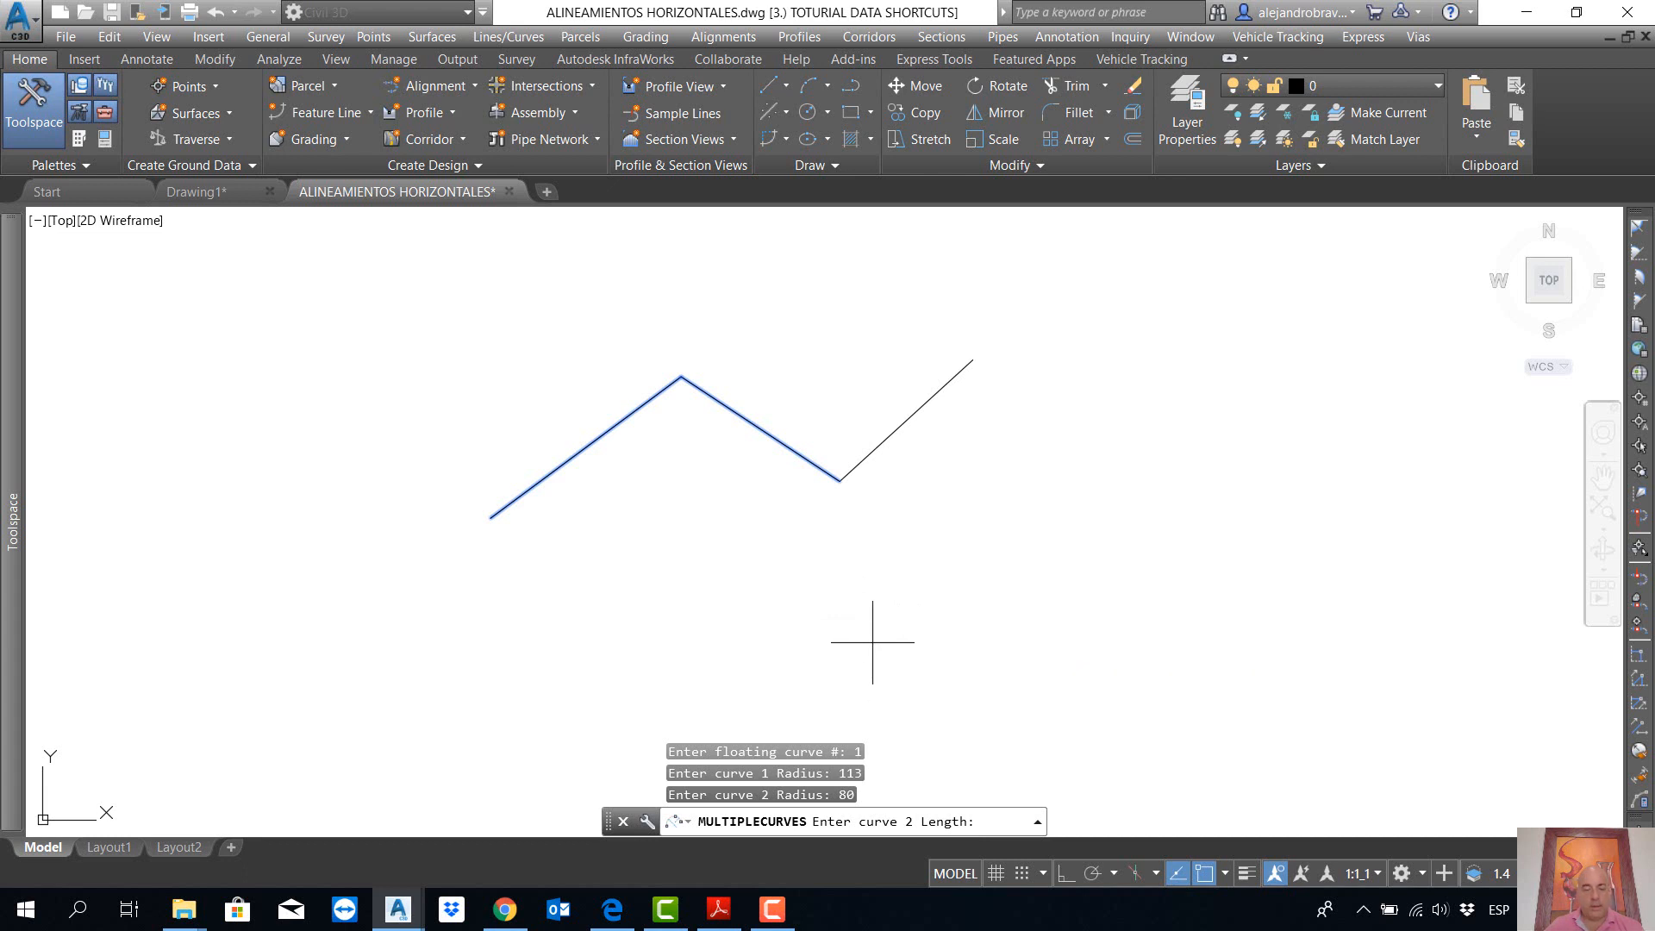
pyautogui.write('60')
pyautogui.press('Return')
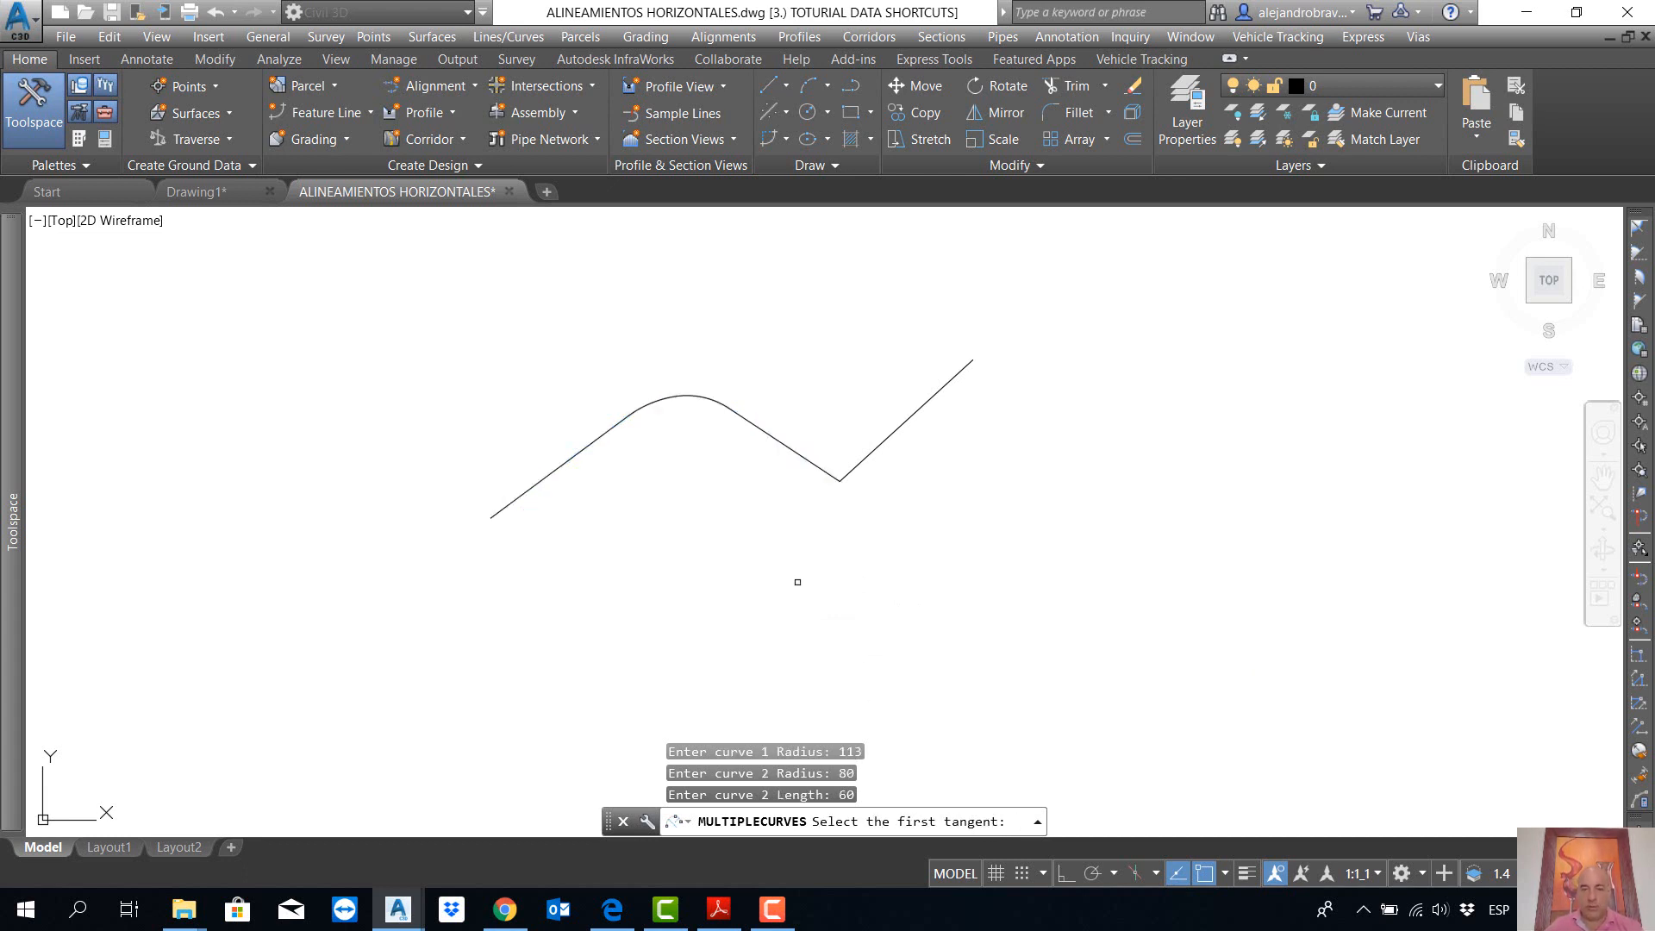
pyautogui.press('Return')
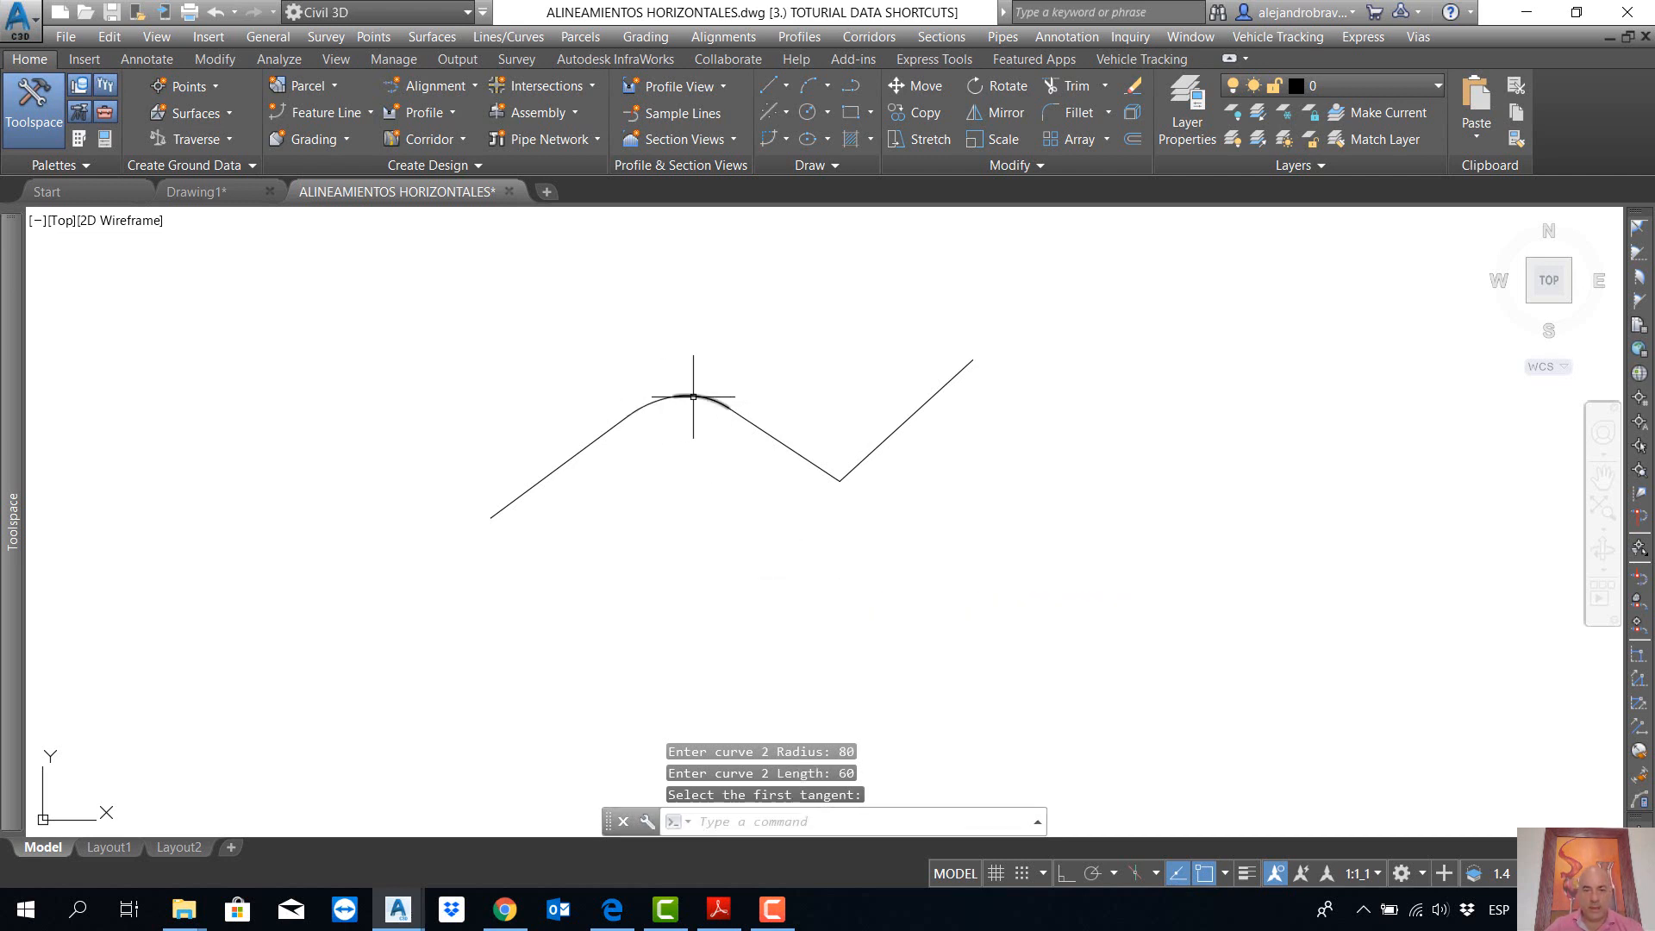
# Step: Try to stretch the second and third lines' shared vertex up and left, and the third line's free end farther left
pyautogui.scroll(2, 694, 398)
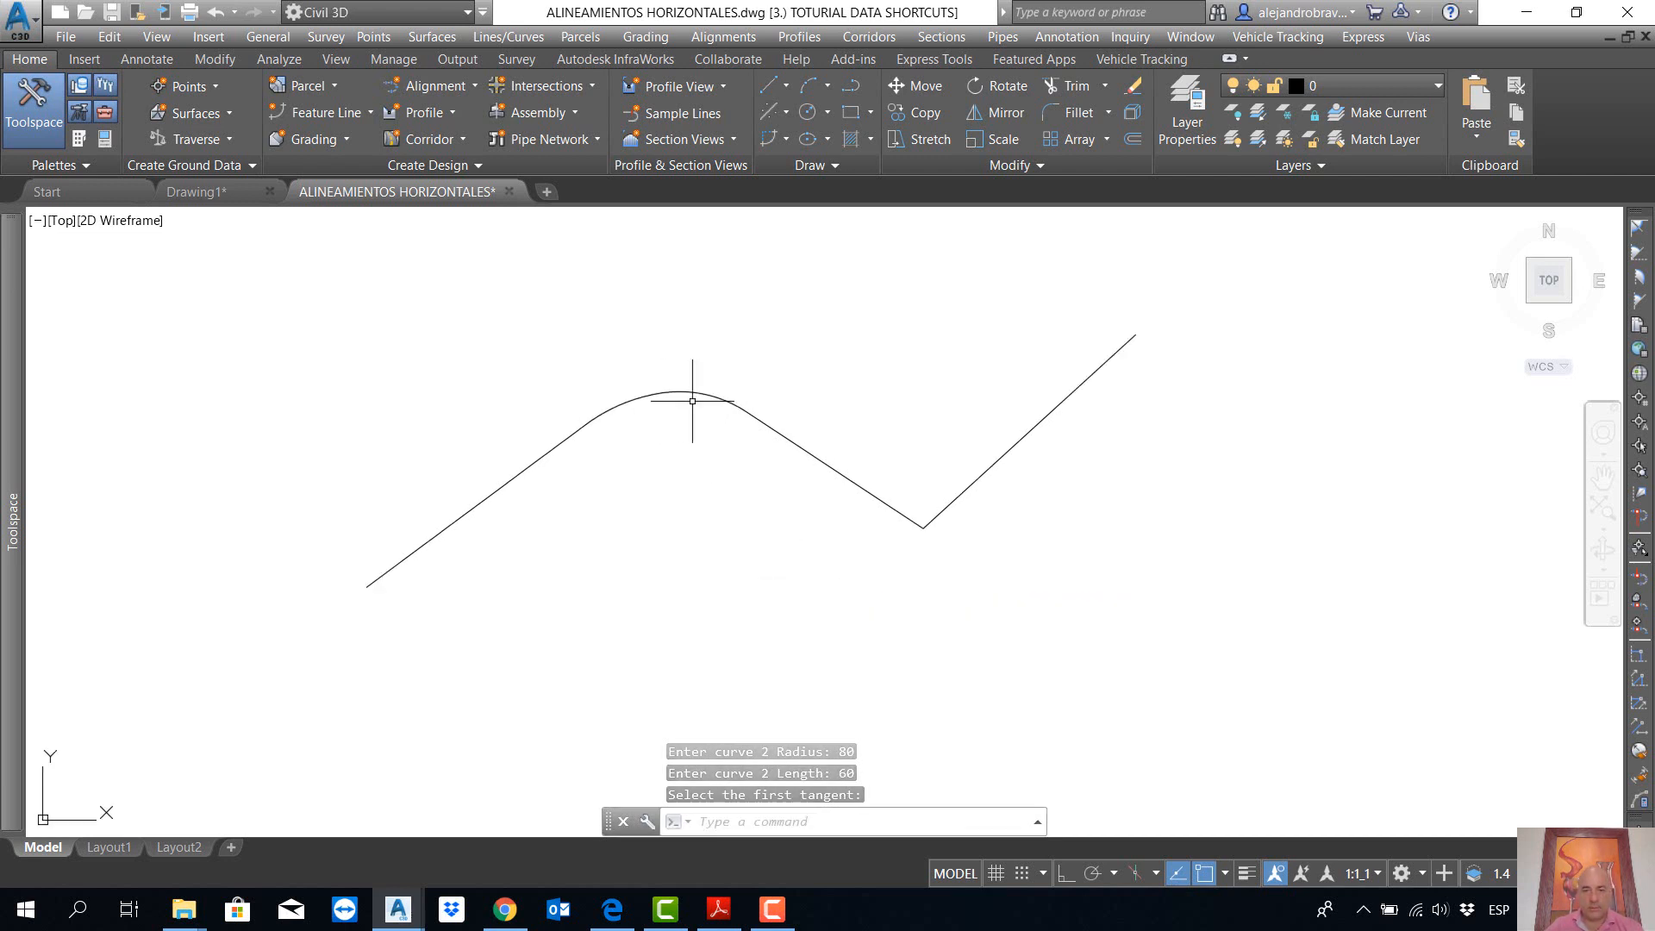
pyautogui.click(874, 493)
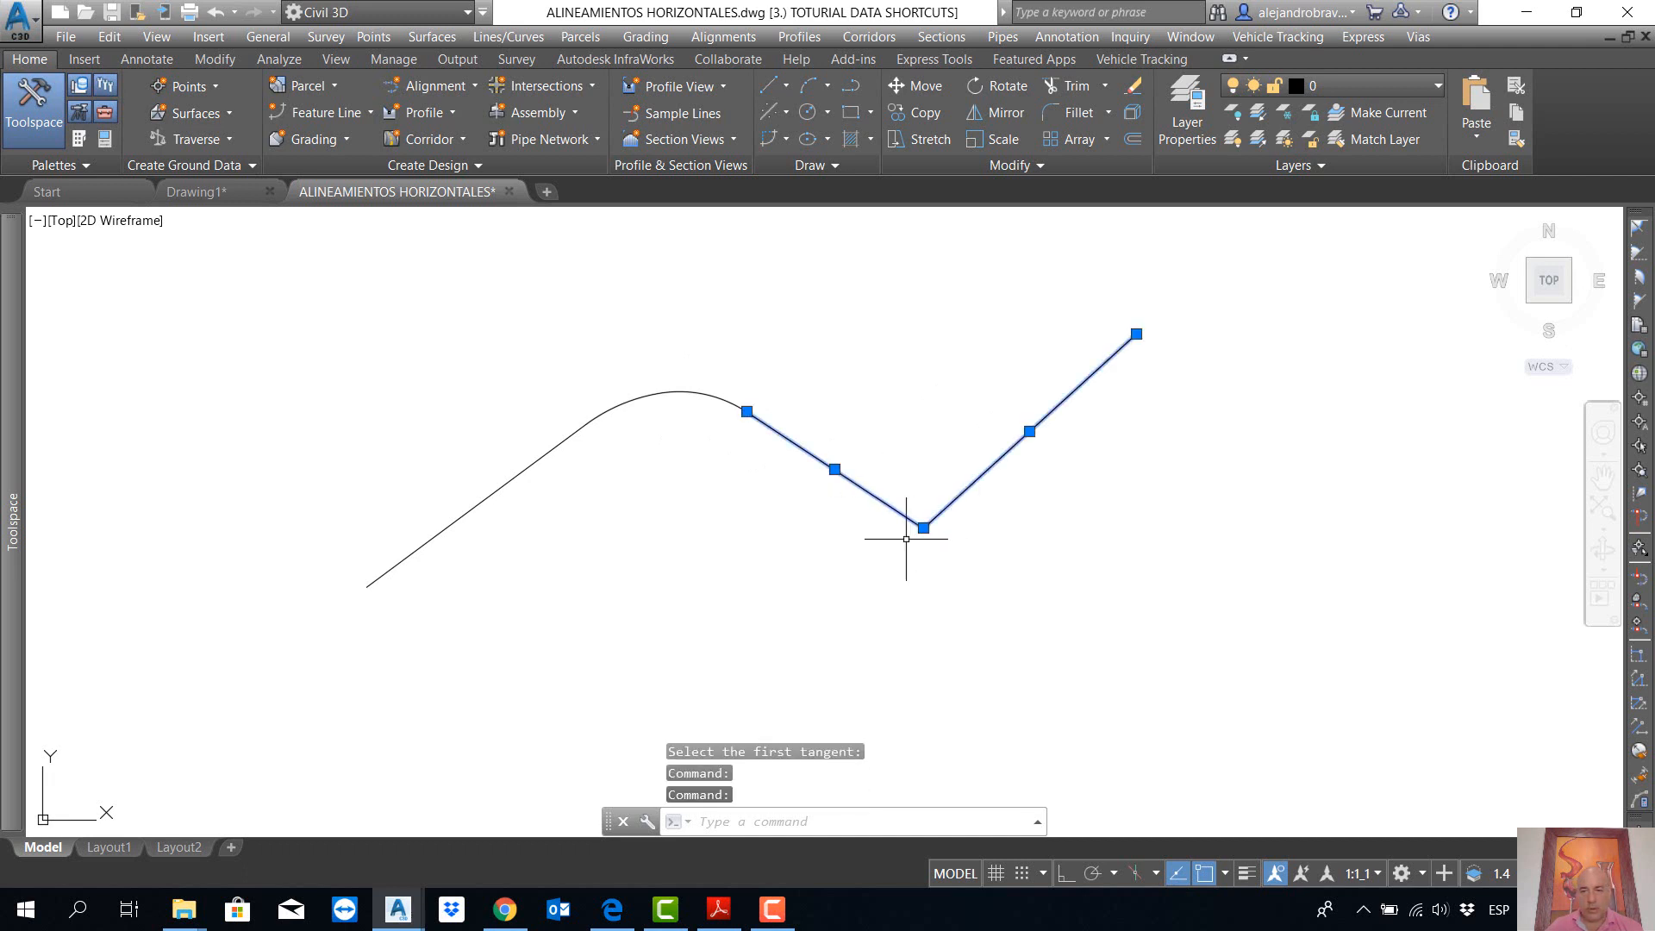
pyautogui.click(923, 528)
pyautogui.click(863, 467)
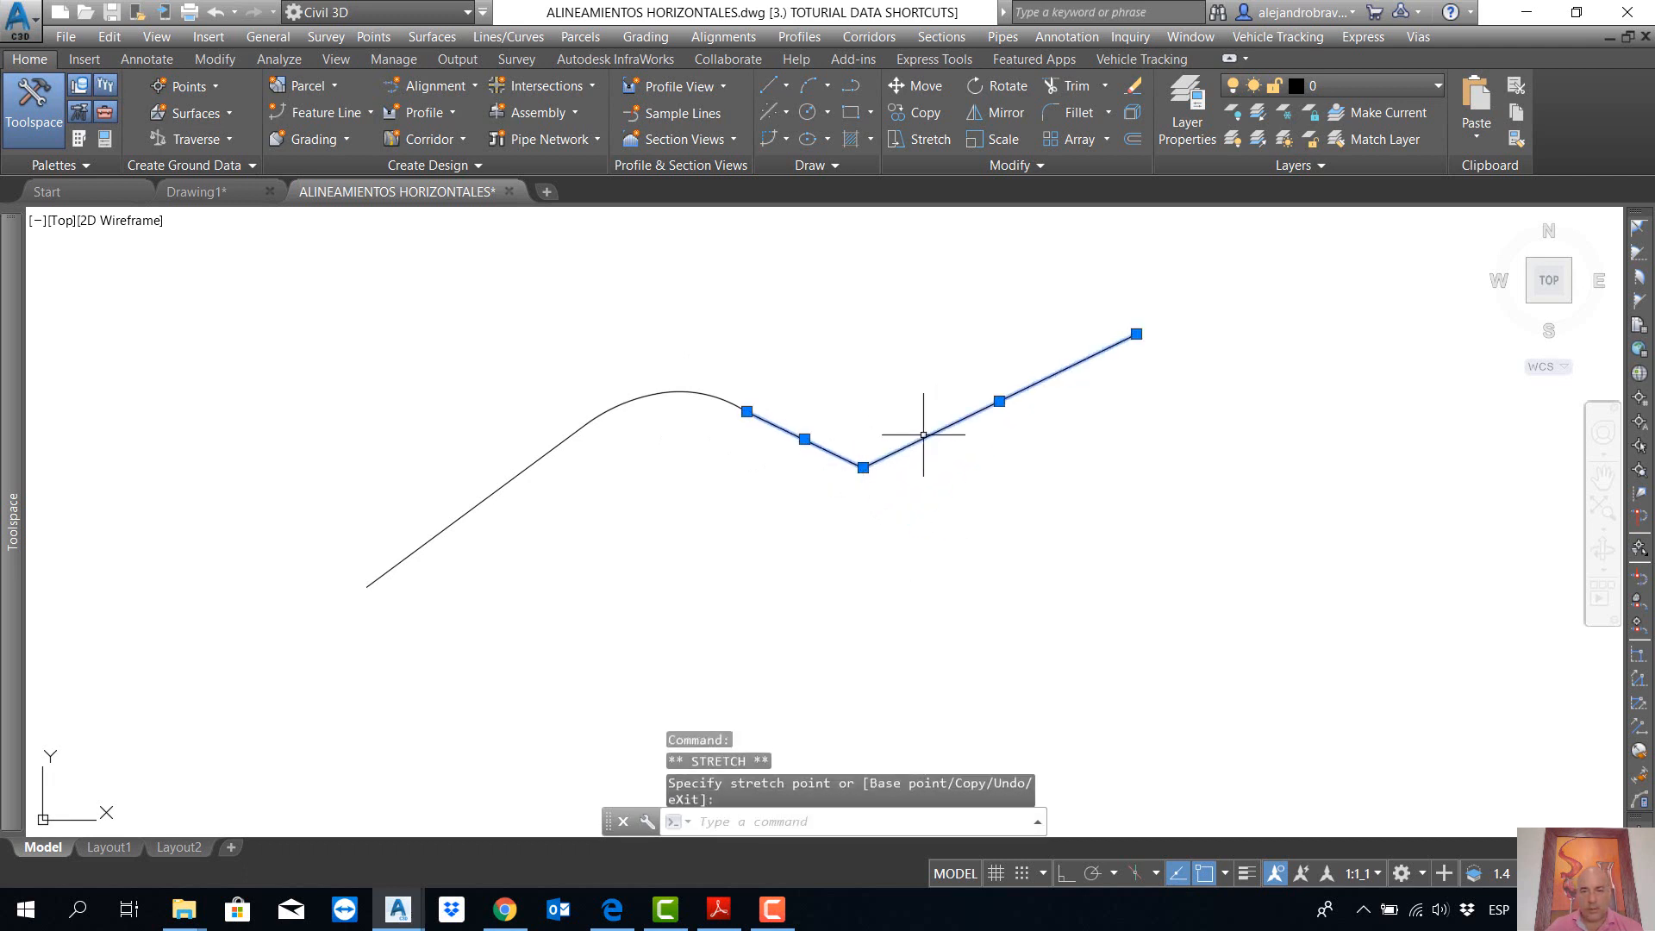
pyautogui.click(1145, 325)
pyautogui.click(1136, 347)
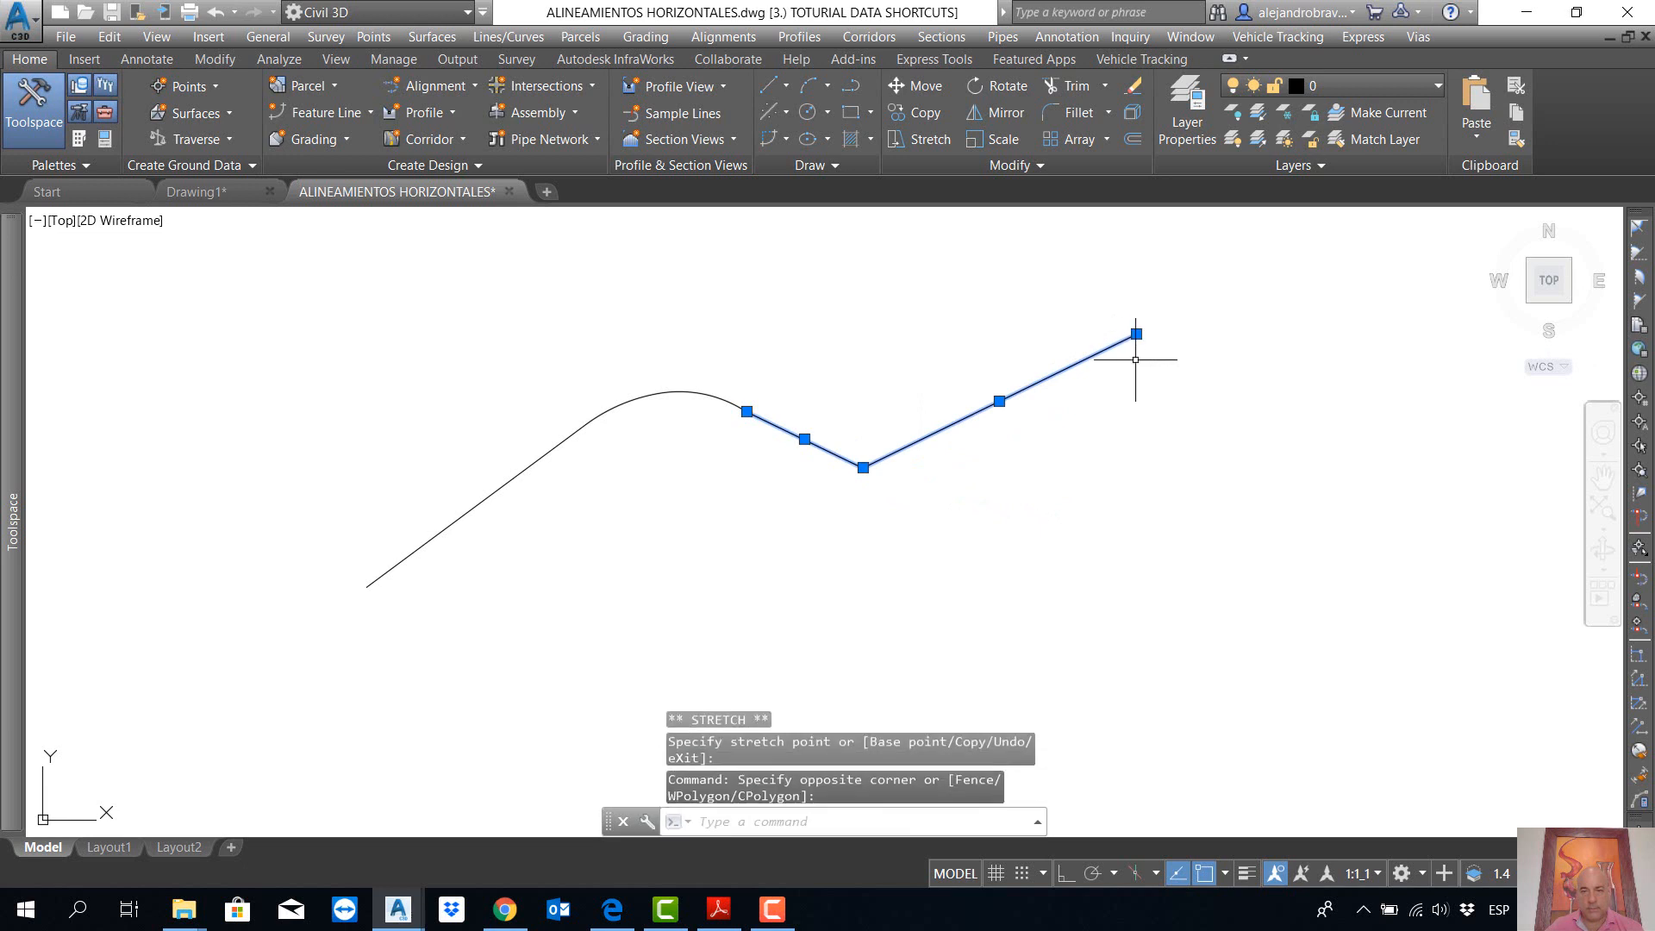
pyautogui.click(1136, 335)
pyautogui.click(935, 321)
pyautogui.press('Escape')
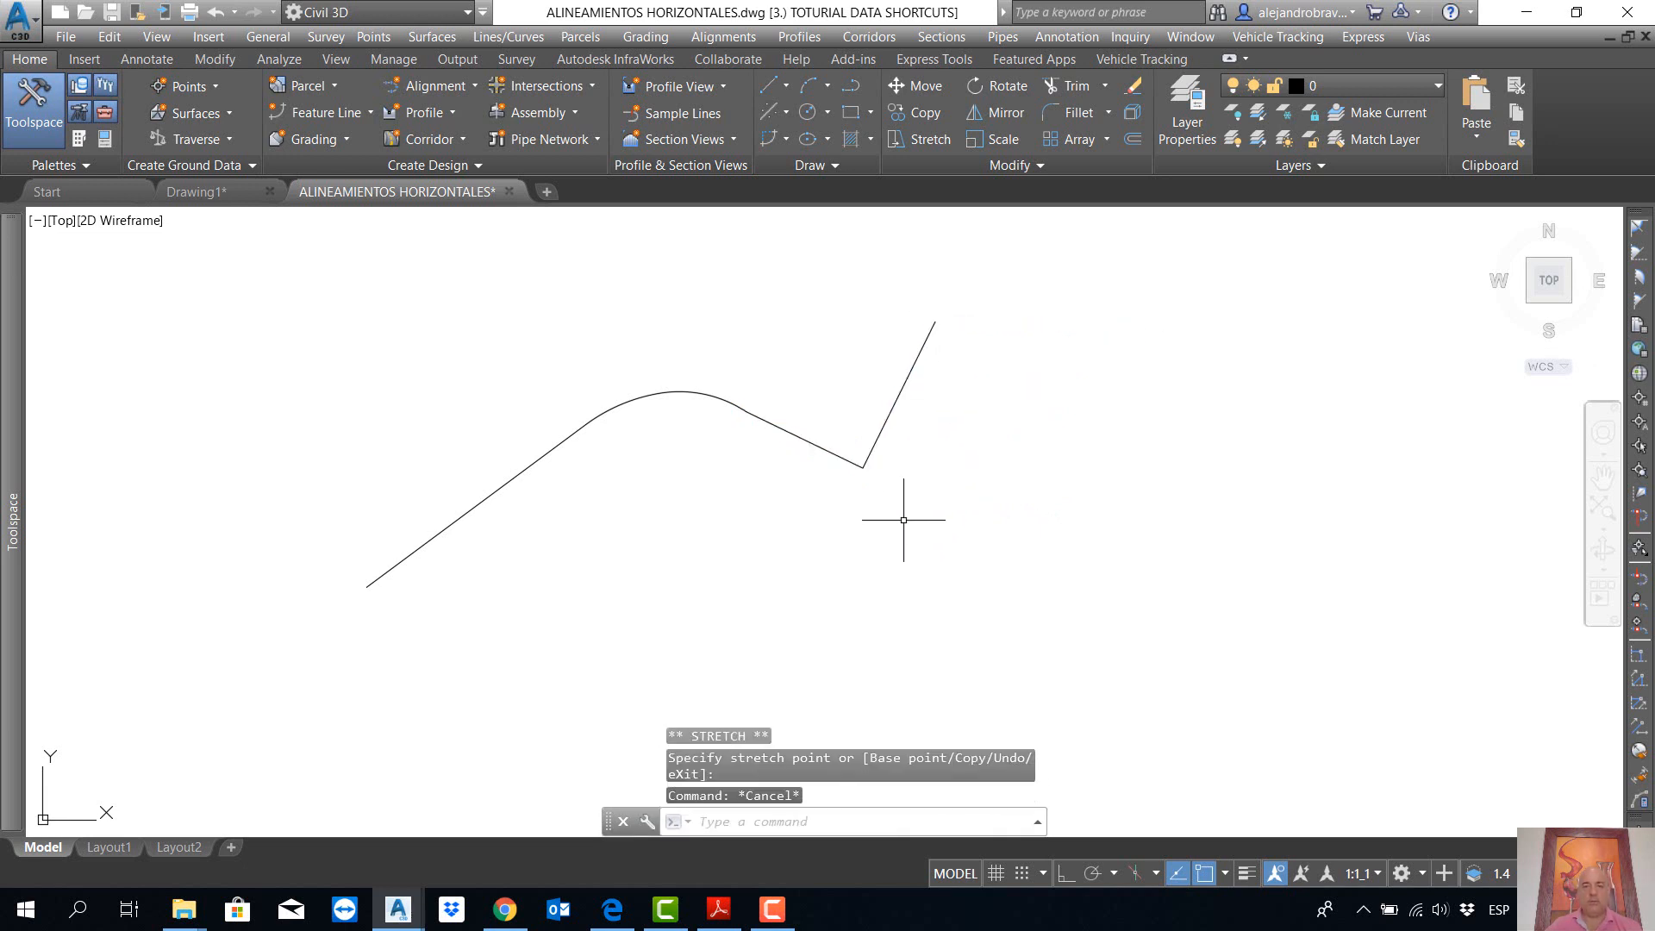
# Step: Try stretching the lower end of the second line, cancel it, and undo the previous grip edits of both lines
pyautogui.scroll(4, 770, 435)
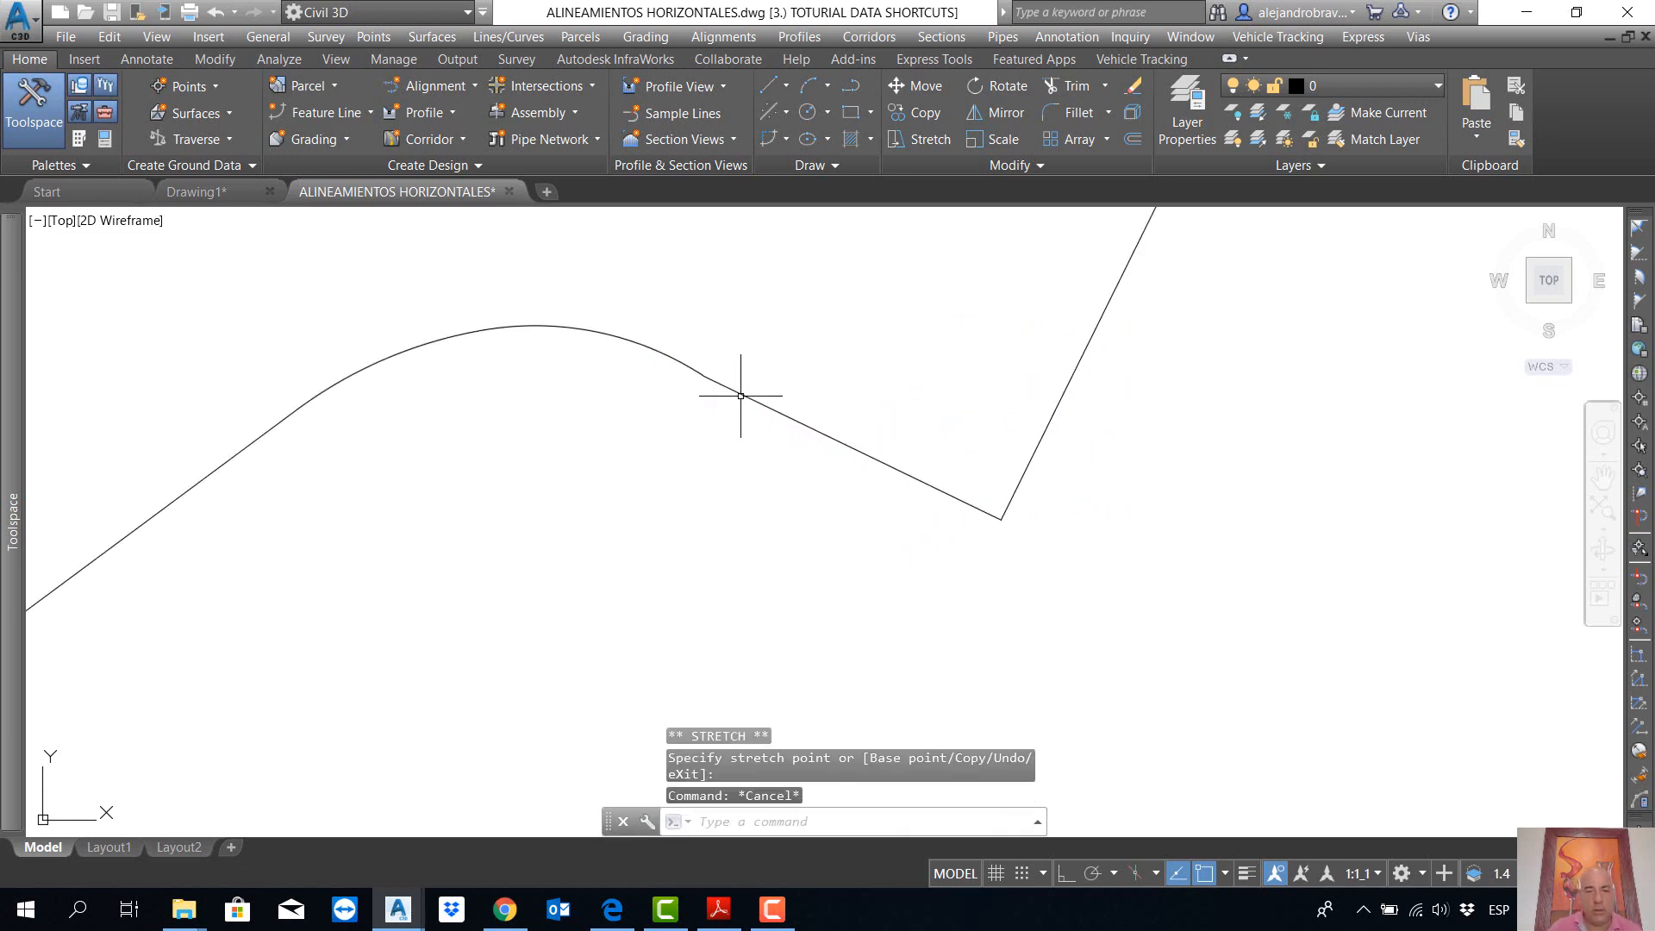
pyautogui.click(740, 395)
pyautogui.click(1001, 519)
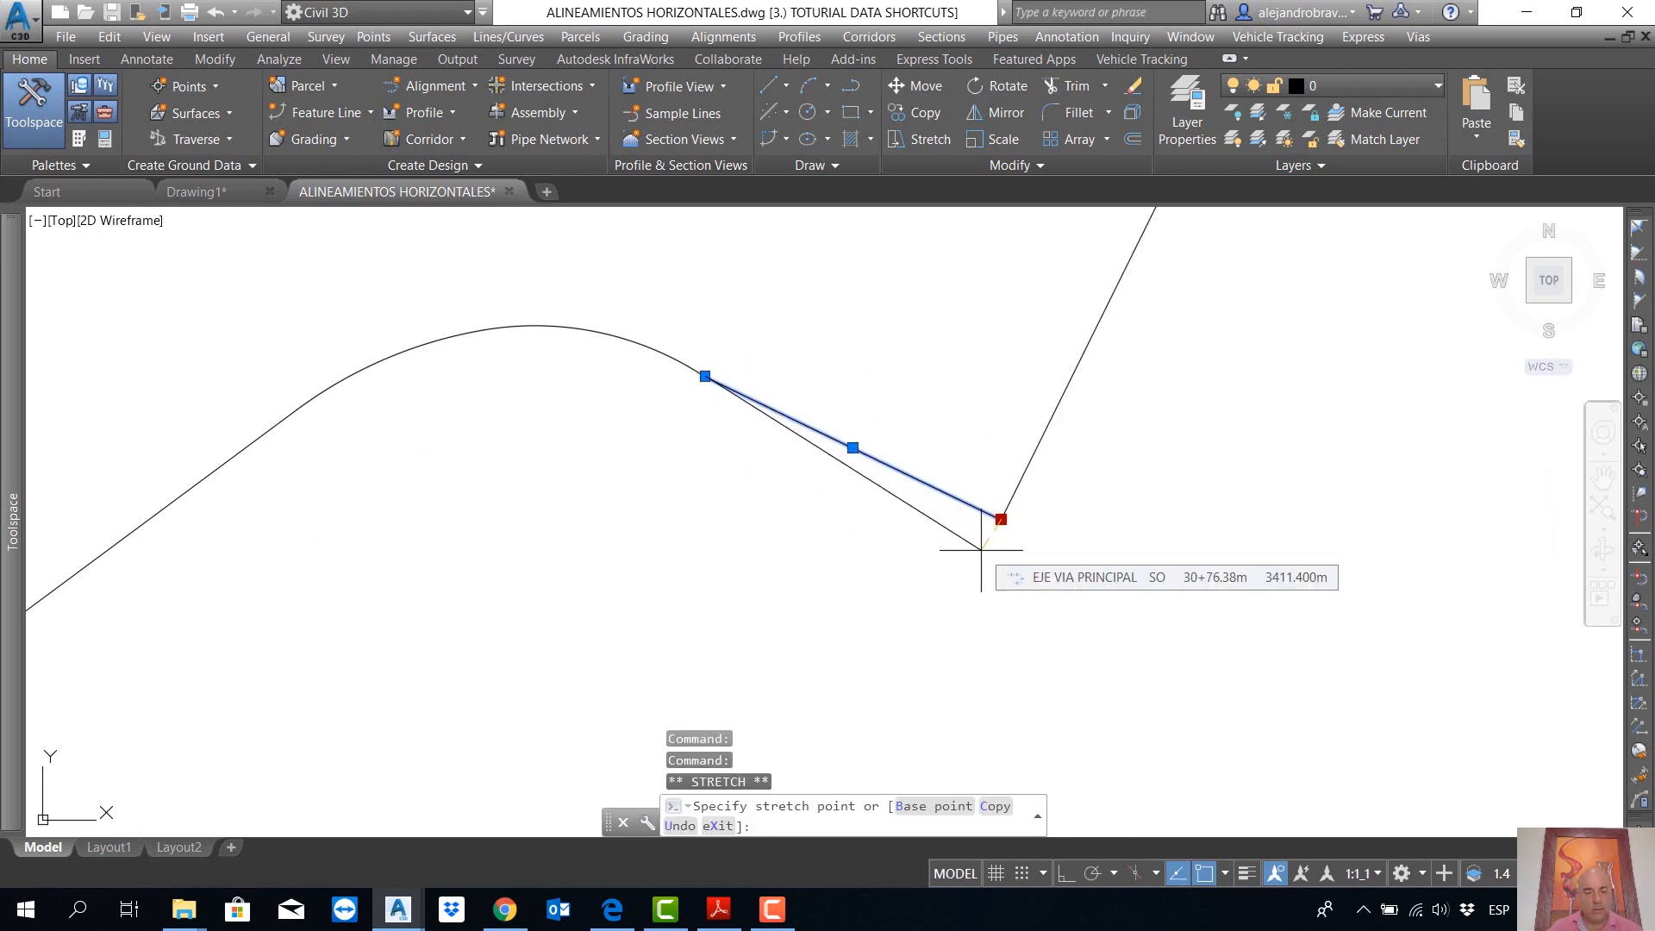
pyautogui.press('Escape')
pyautogui.hotkey('ctrl', 'z')
pyautogui.hotkey('ctrl', 'z')
pyautogui.hotkey('ctrl', 'z')
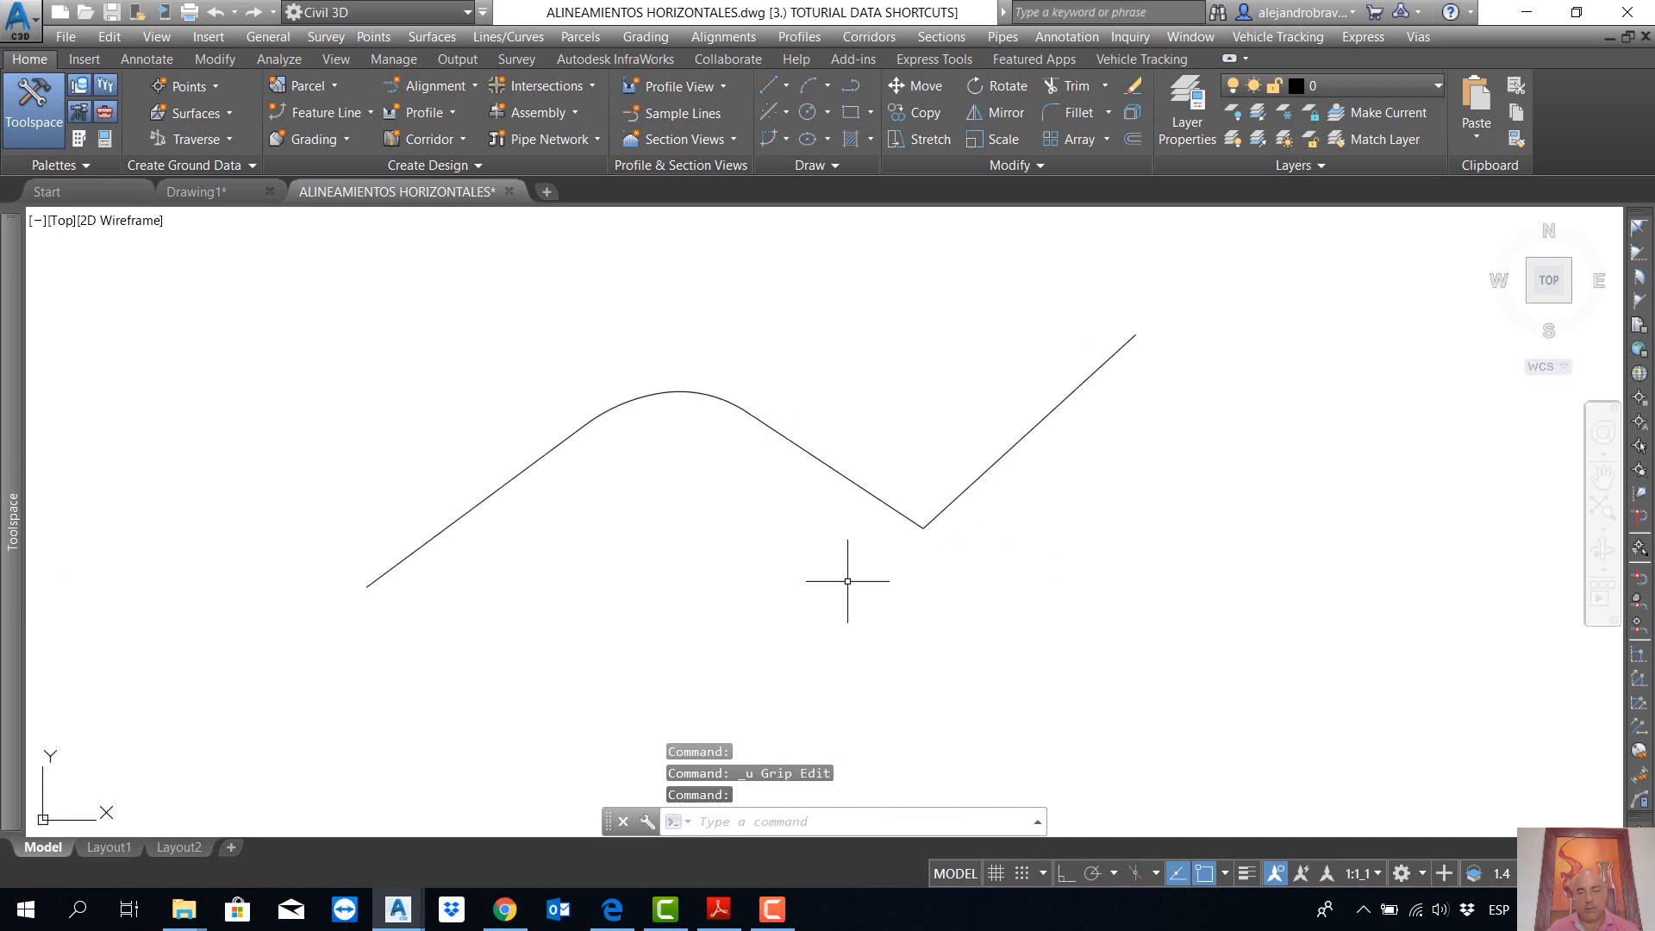
# Step: Stretch the shared vertex of the second and third lines up along the second line, shortening that line toward the compound curve
pyautogui.click(901, 515)
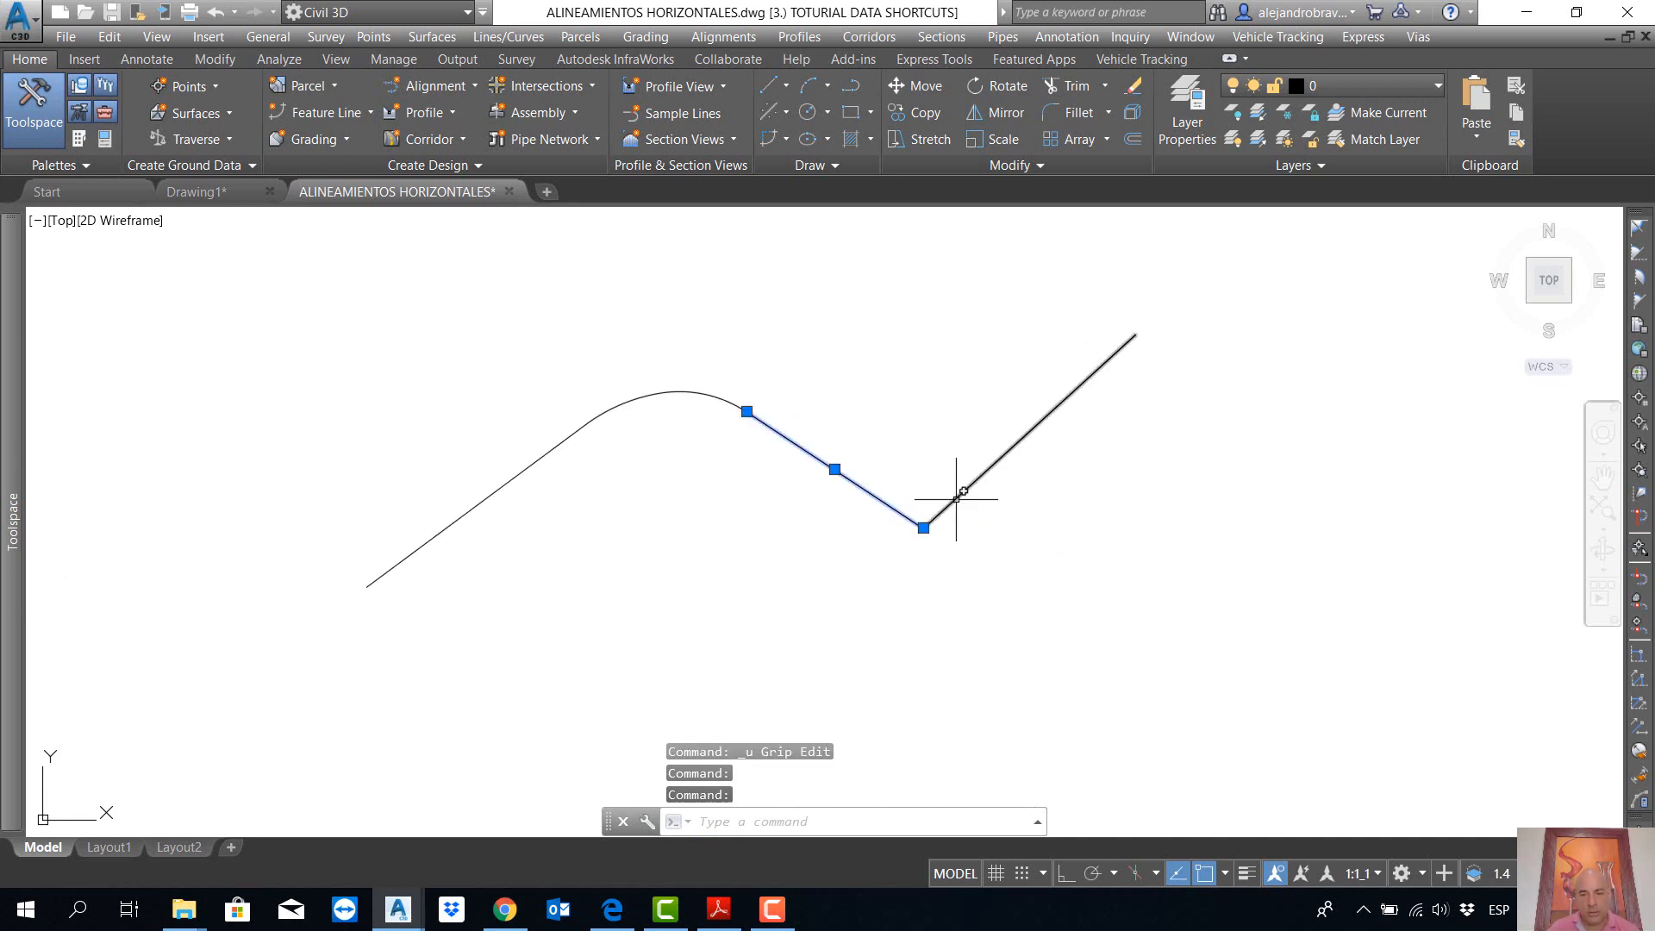
pyautogui.click(953, 502)
pyautogui.click(923, 527)
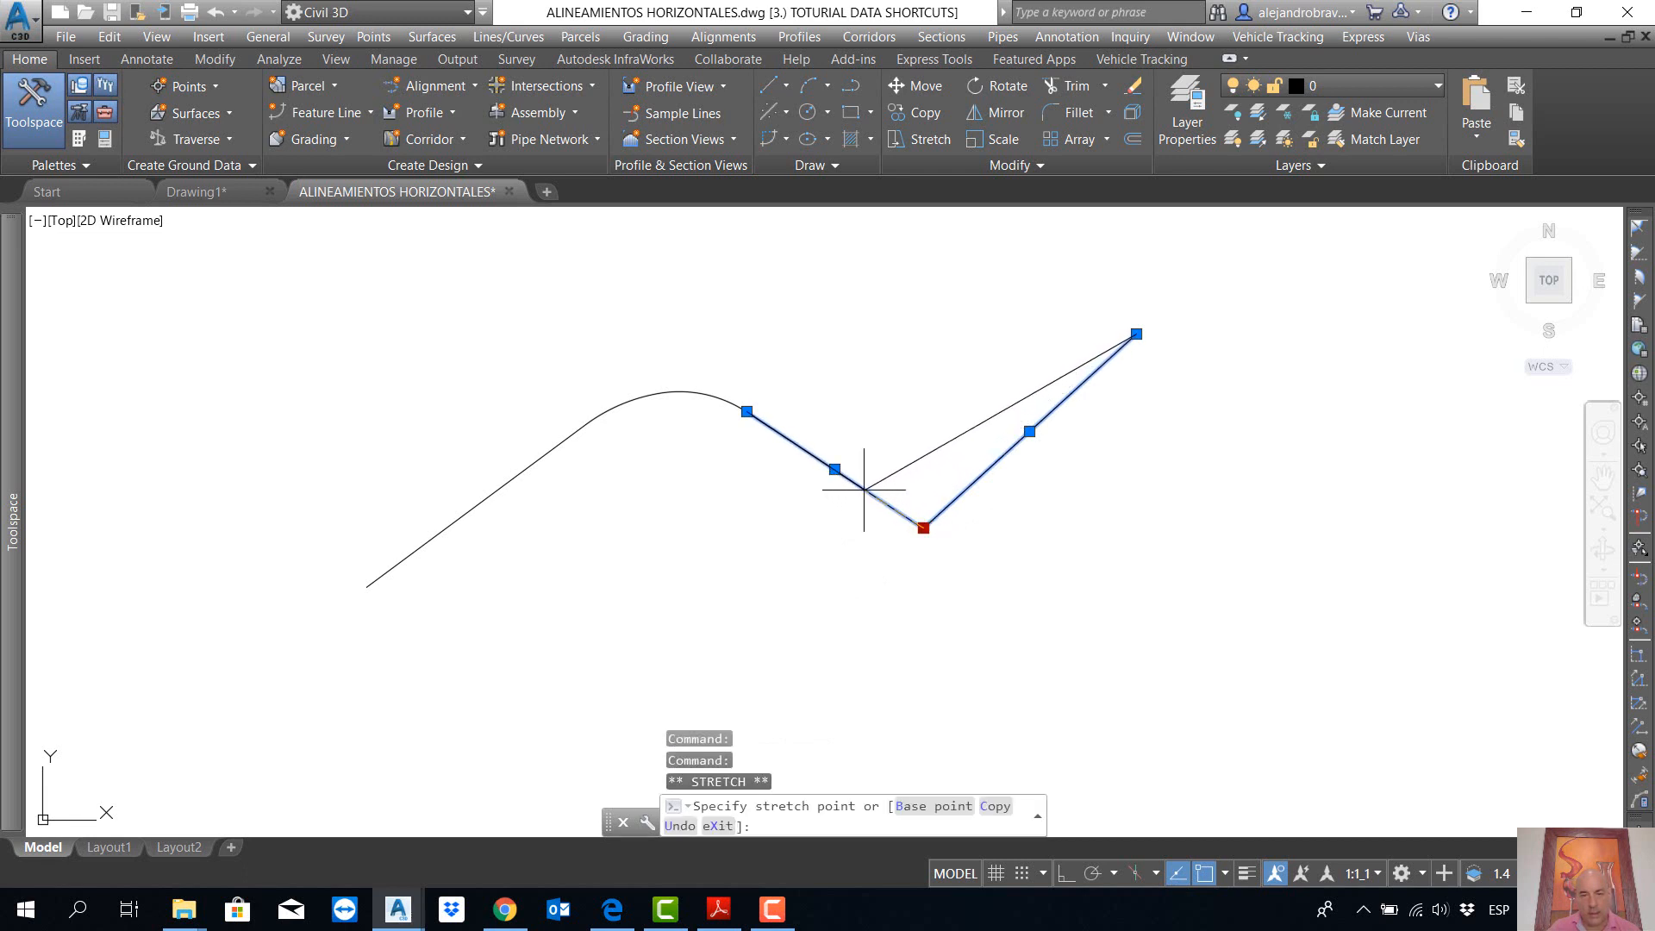
pyautogui.press('F3')
pyautogui.scroll(4, 857, 480)
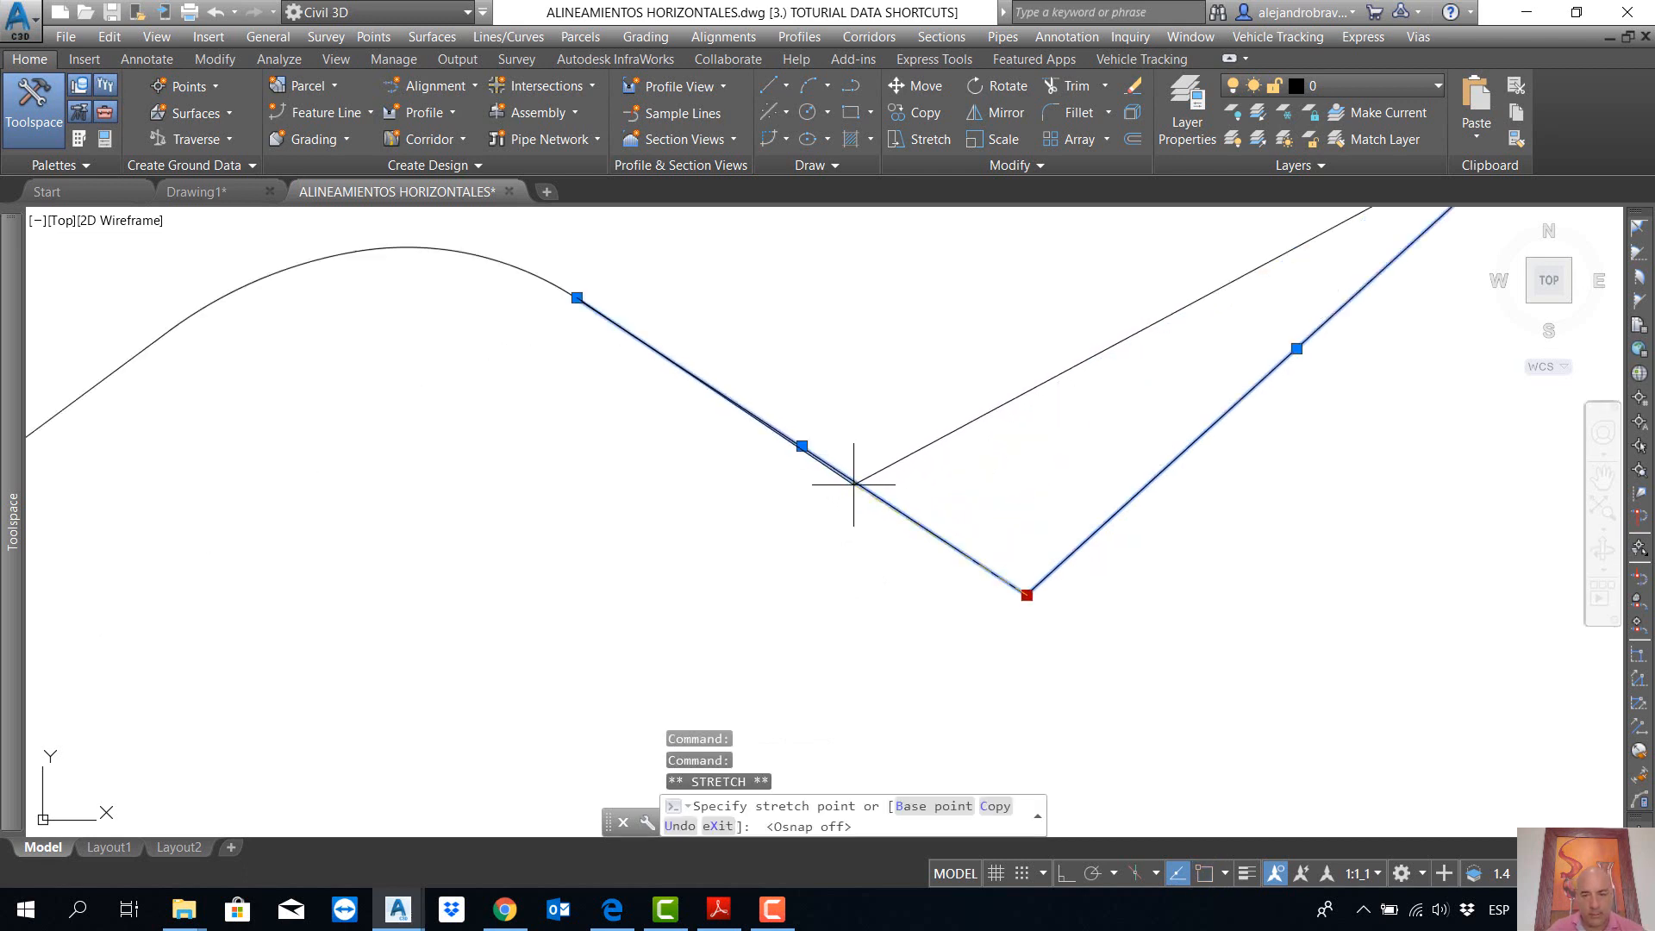
pyautogui.click(1225, 874)
pyautogui.click(1271, 846)
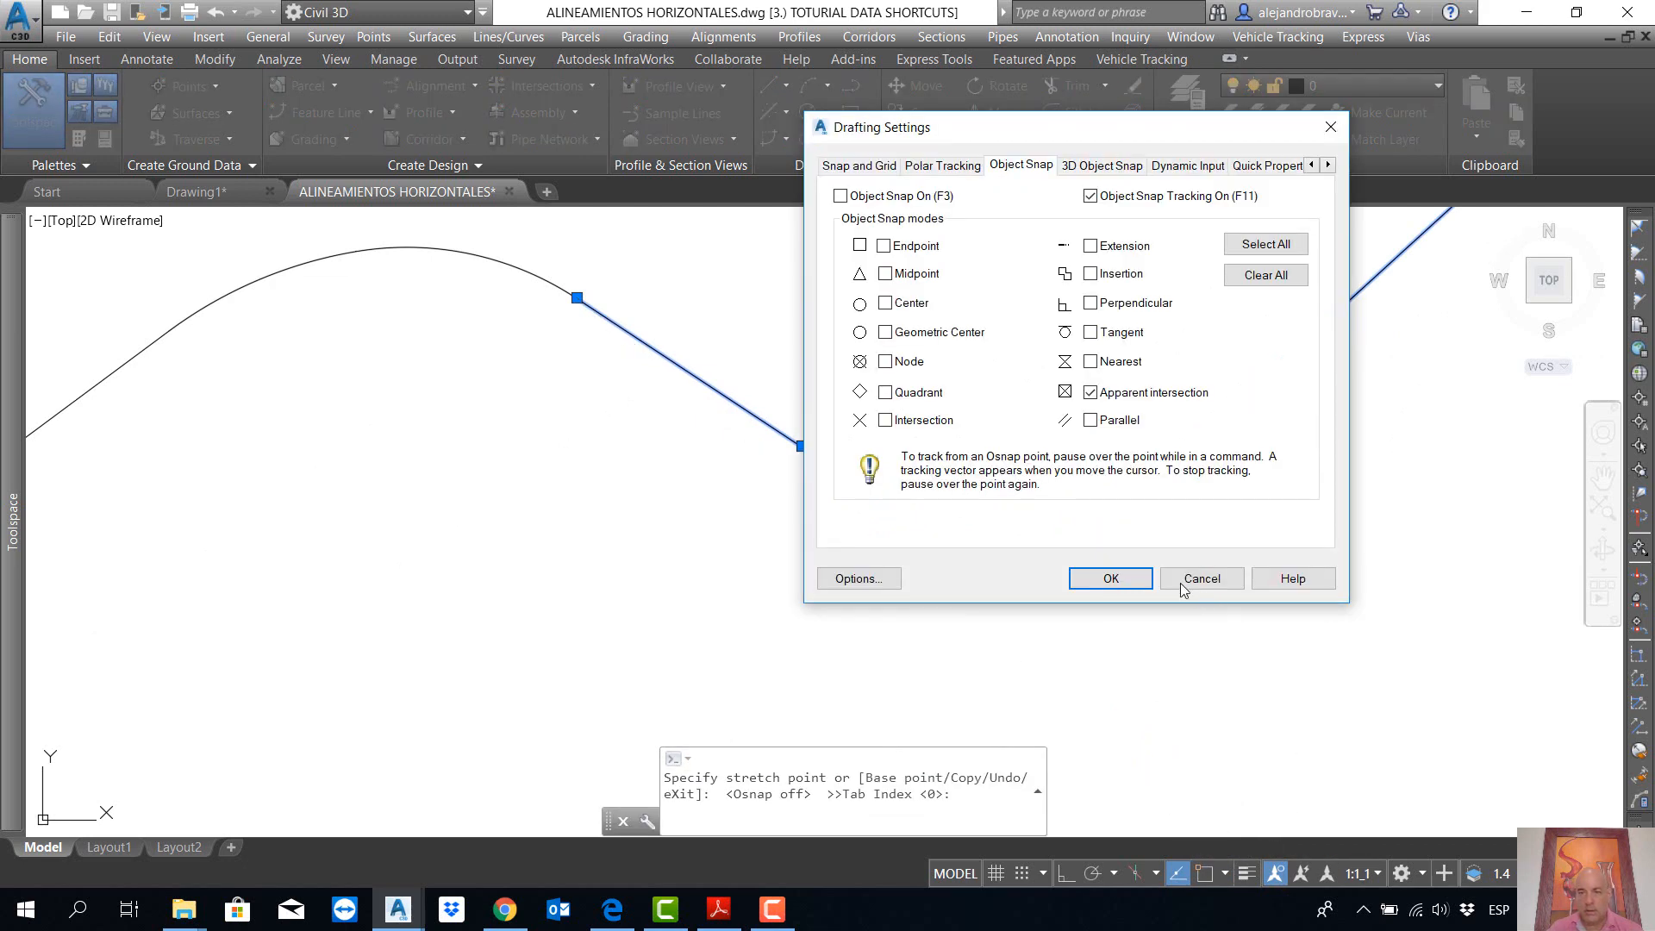
pyautogui.click(1111, 578)
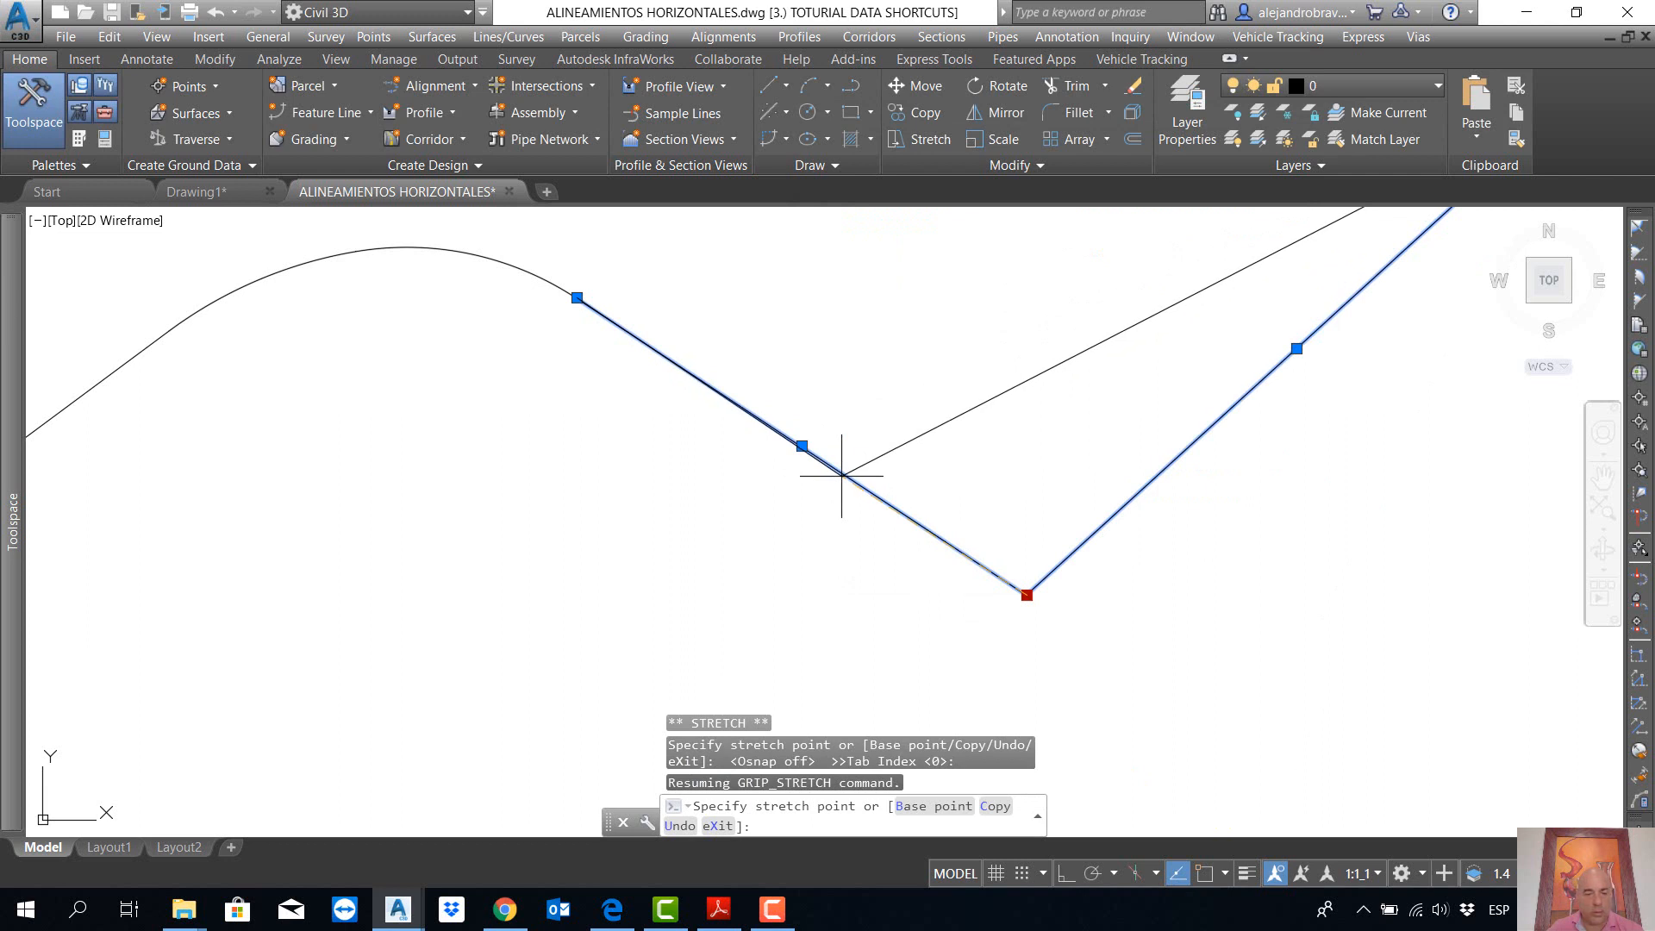
pyautogui.press('F3')
pyautogui.click(842, 472)
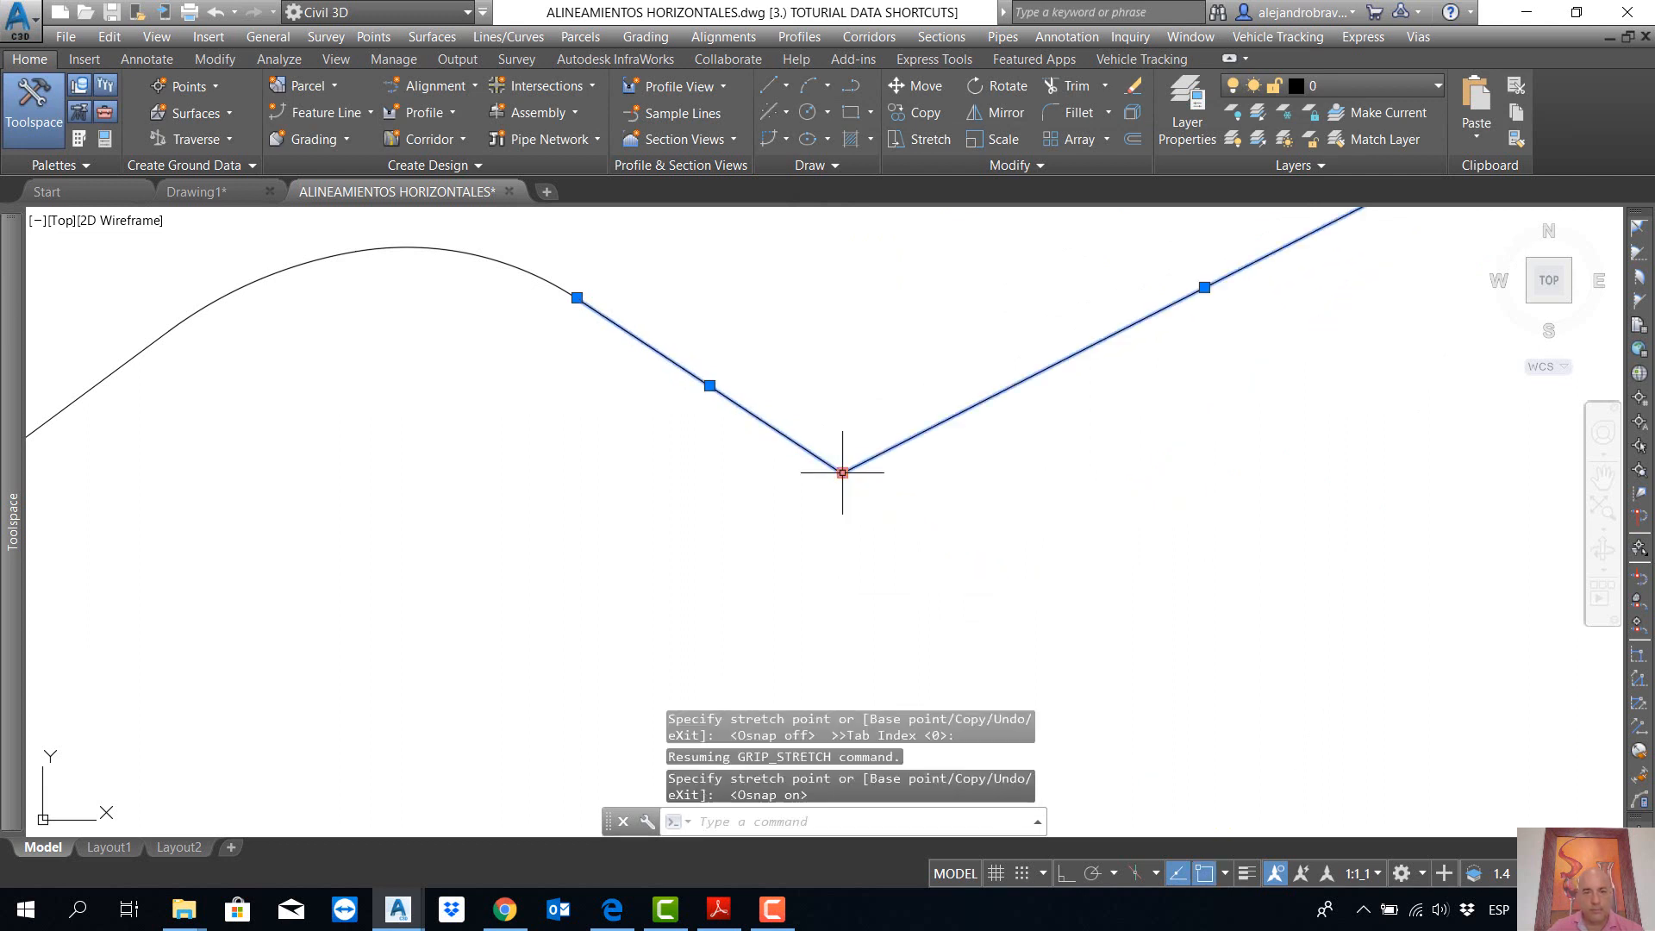
pyautogui.press('Escape')
# Step: Stretch the third line's free upper end to the left so the line rises more steeply
pyautogui.scroll(-4, 819, 496)
pyautogui.click(946, 431)
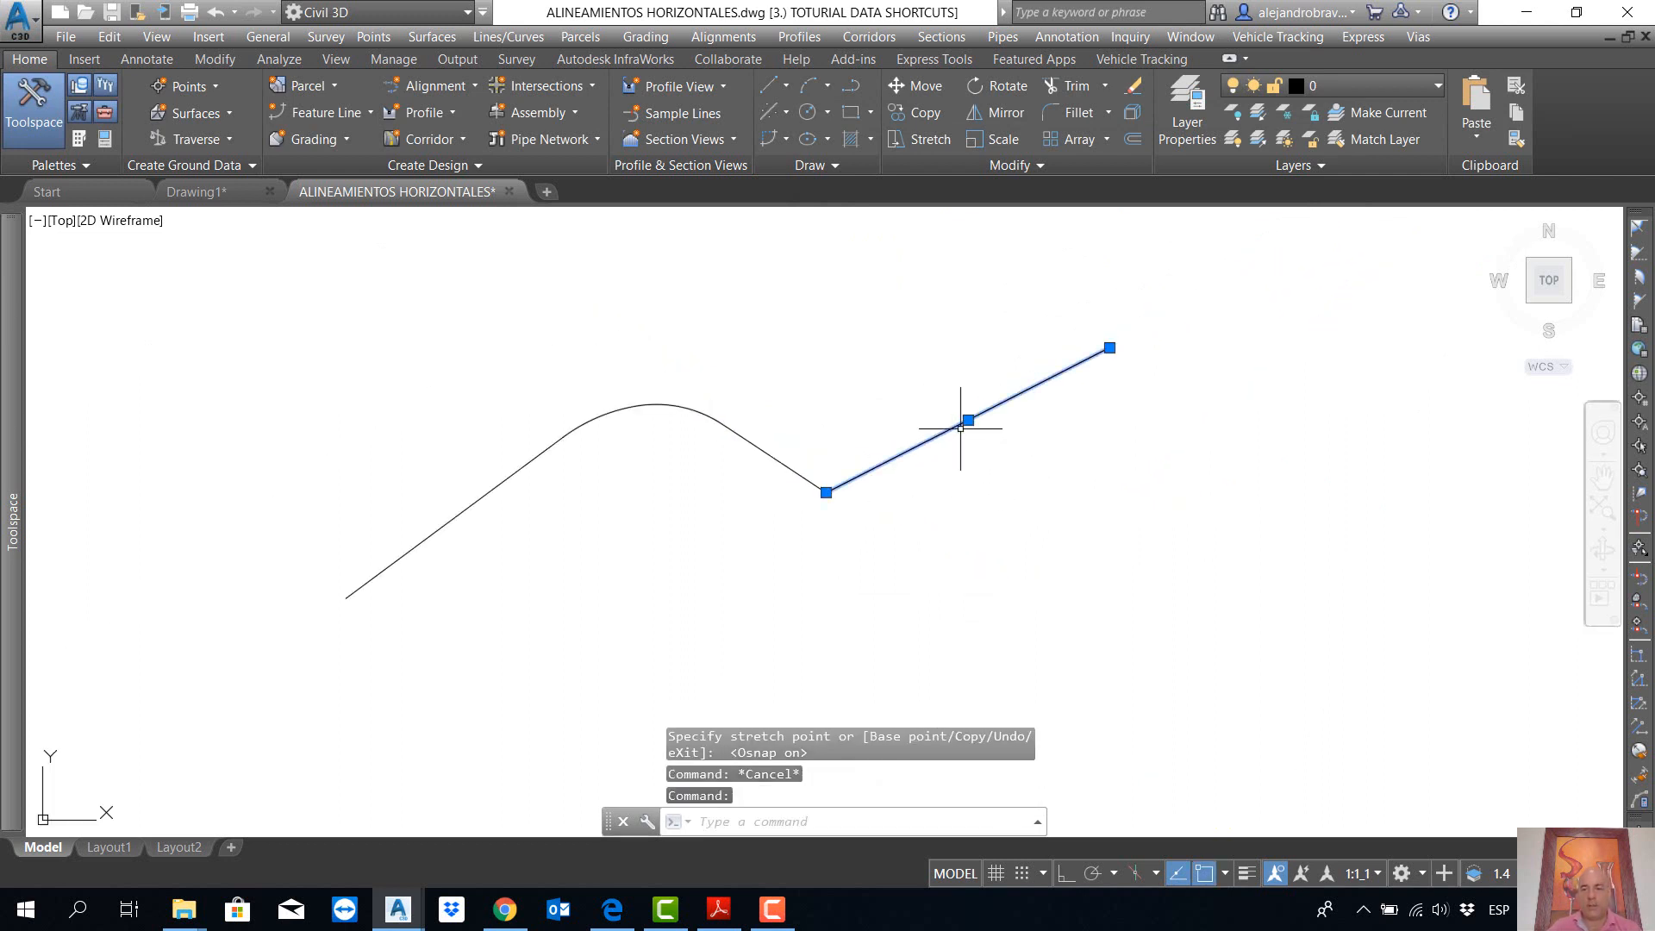
pyautogui.click(1109, 347)
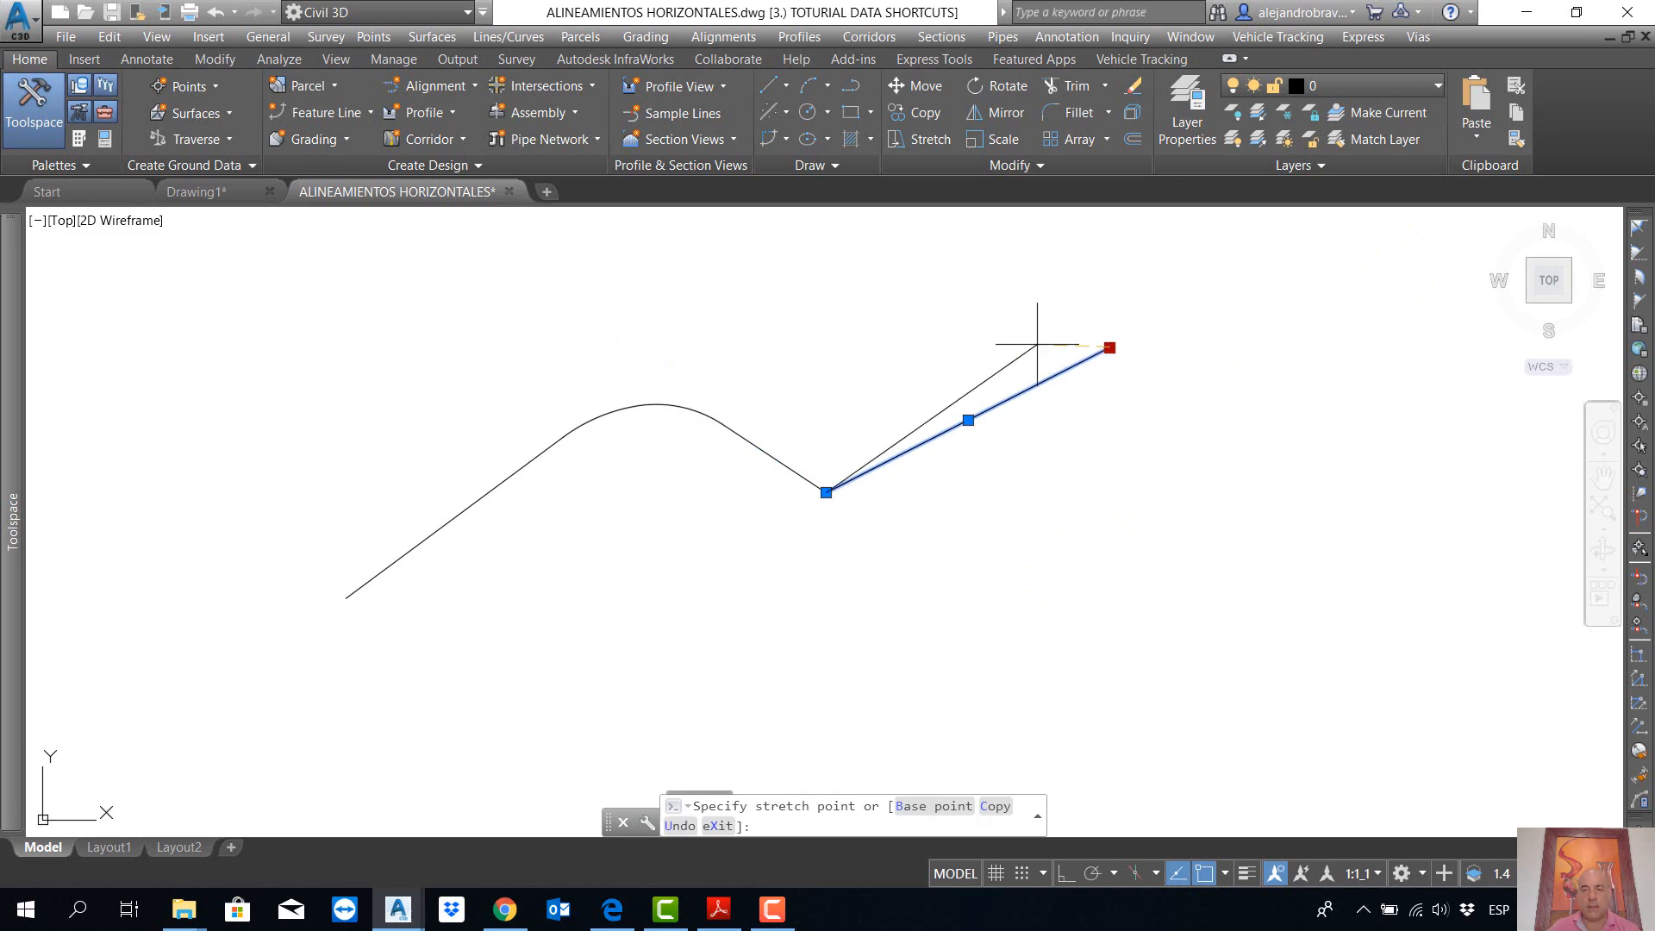
pyautogui.click(954, 336)
pyautogui.press('Escape')
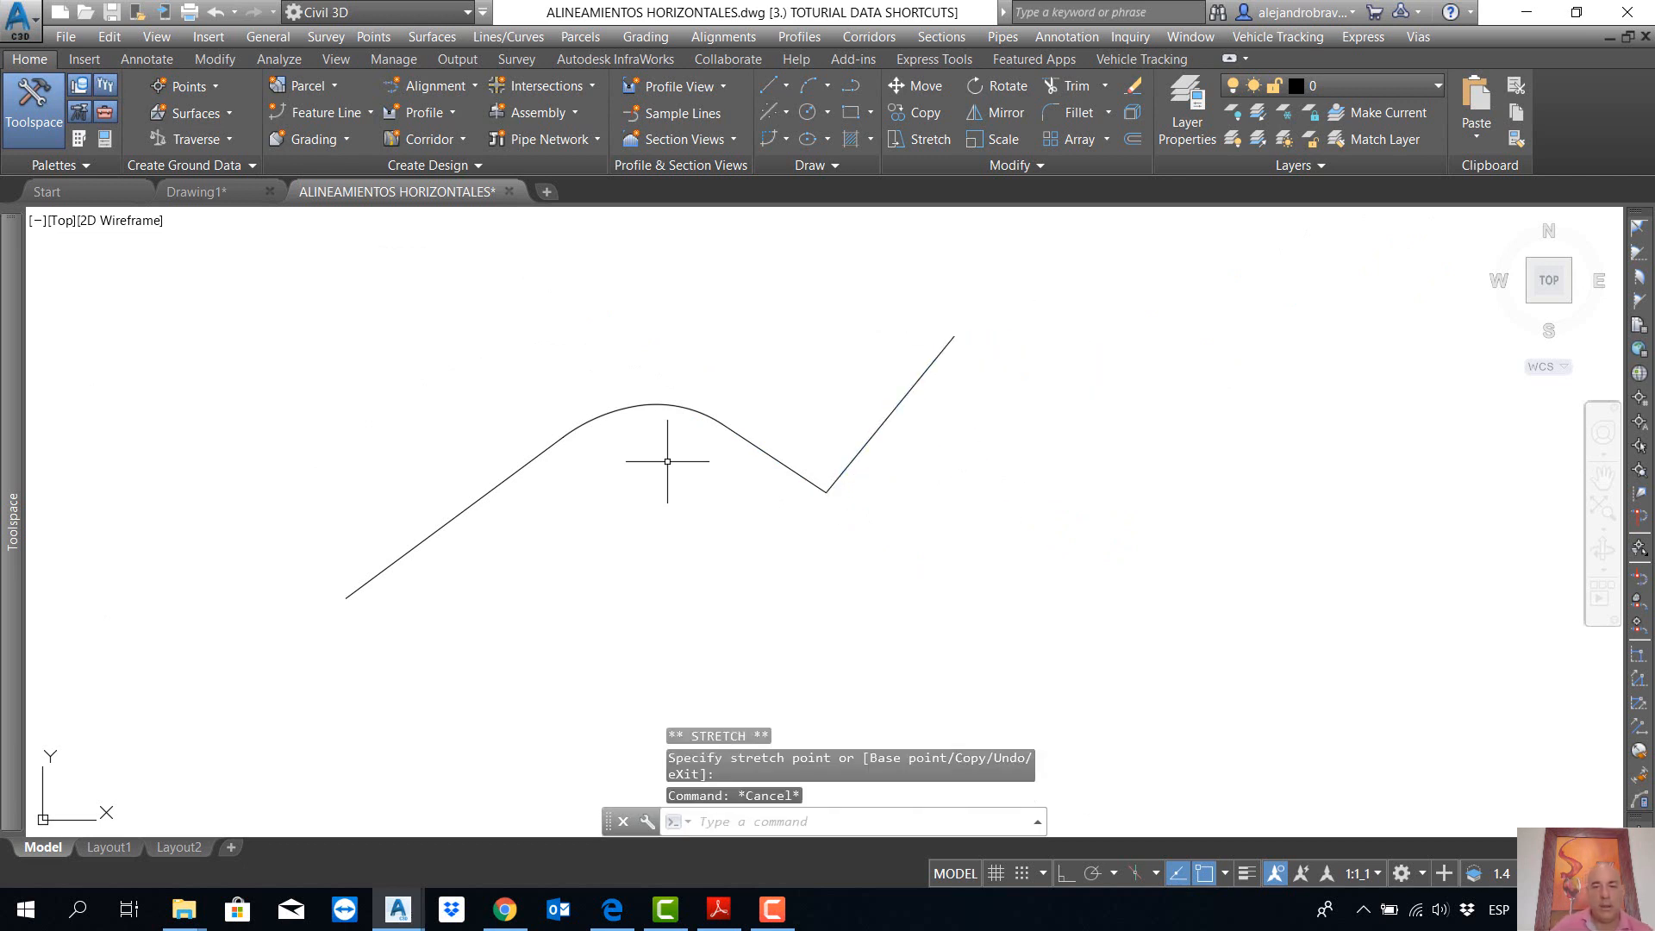
# Step: Highlight the two arcs that make up the compound curve between the first and second lines
pyautogui.scroll(2, 673, 457)
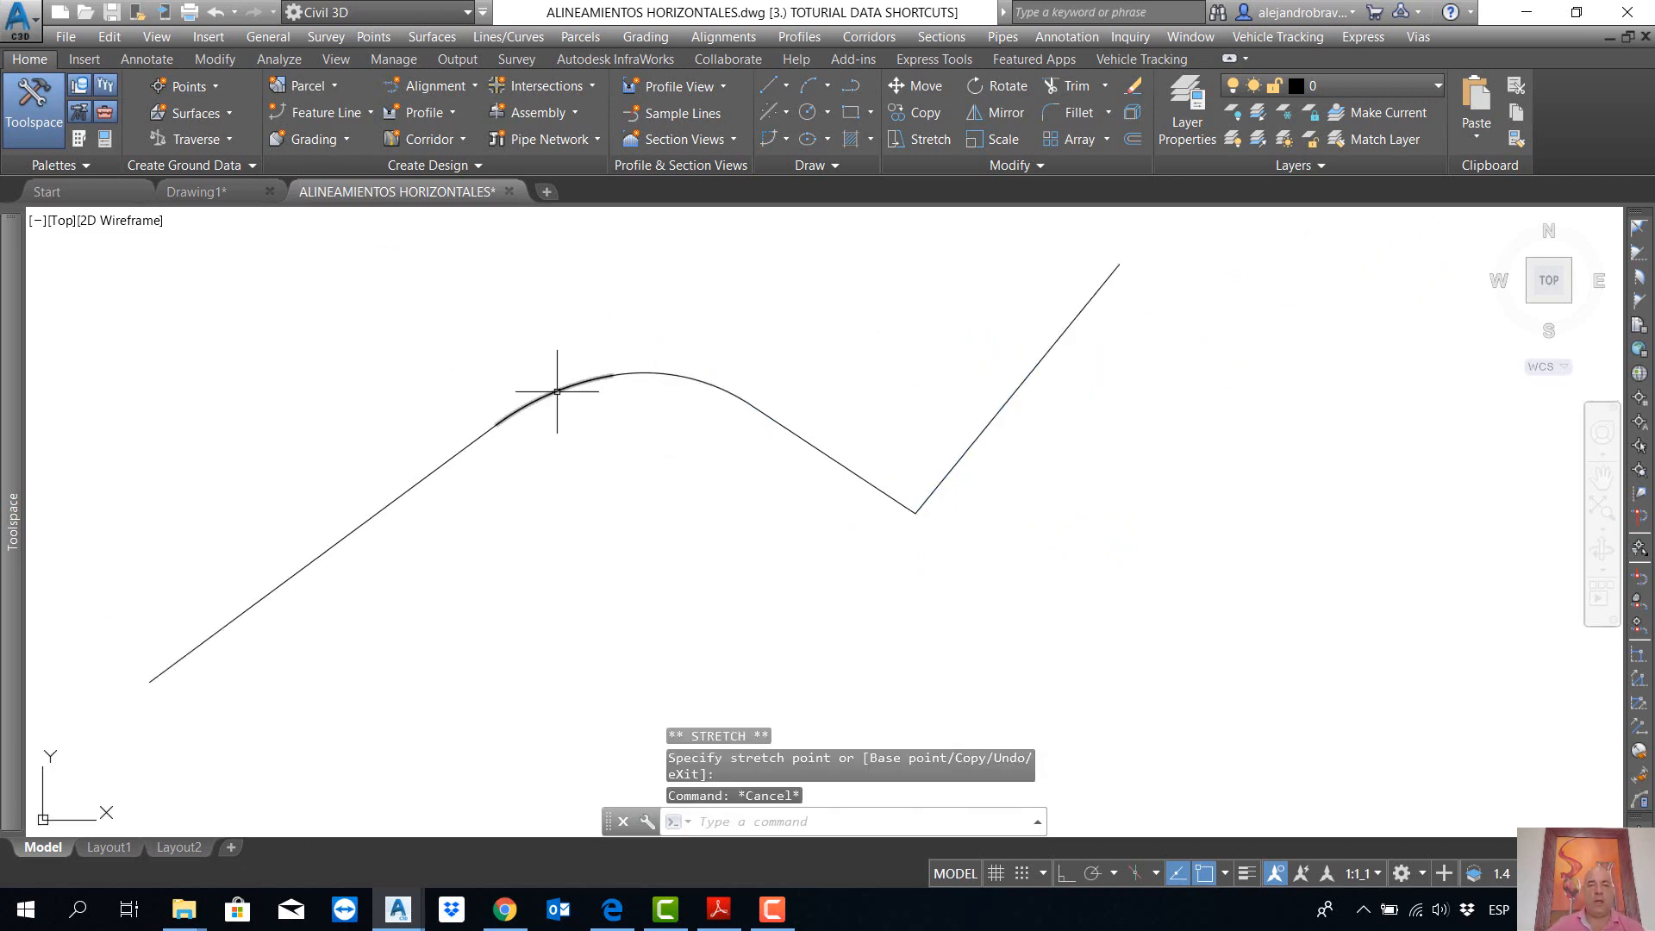
pyautogui.click(556, 380)
pyautogui.click(674, 375)
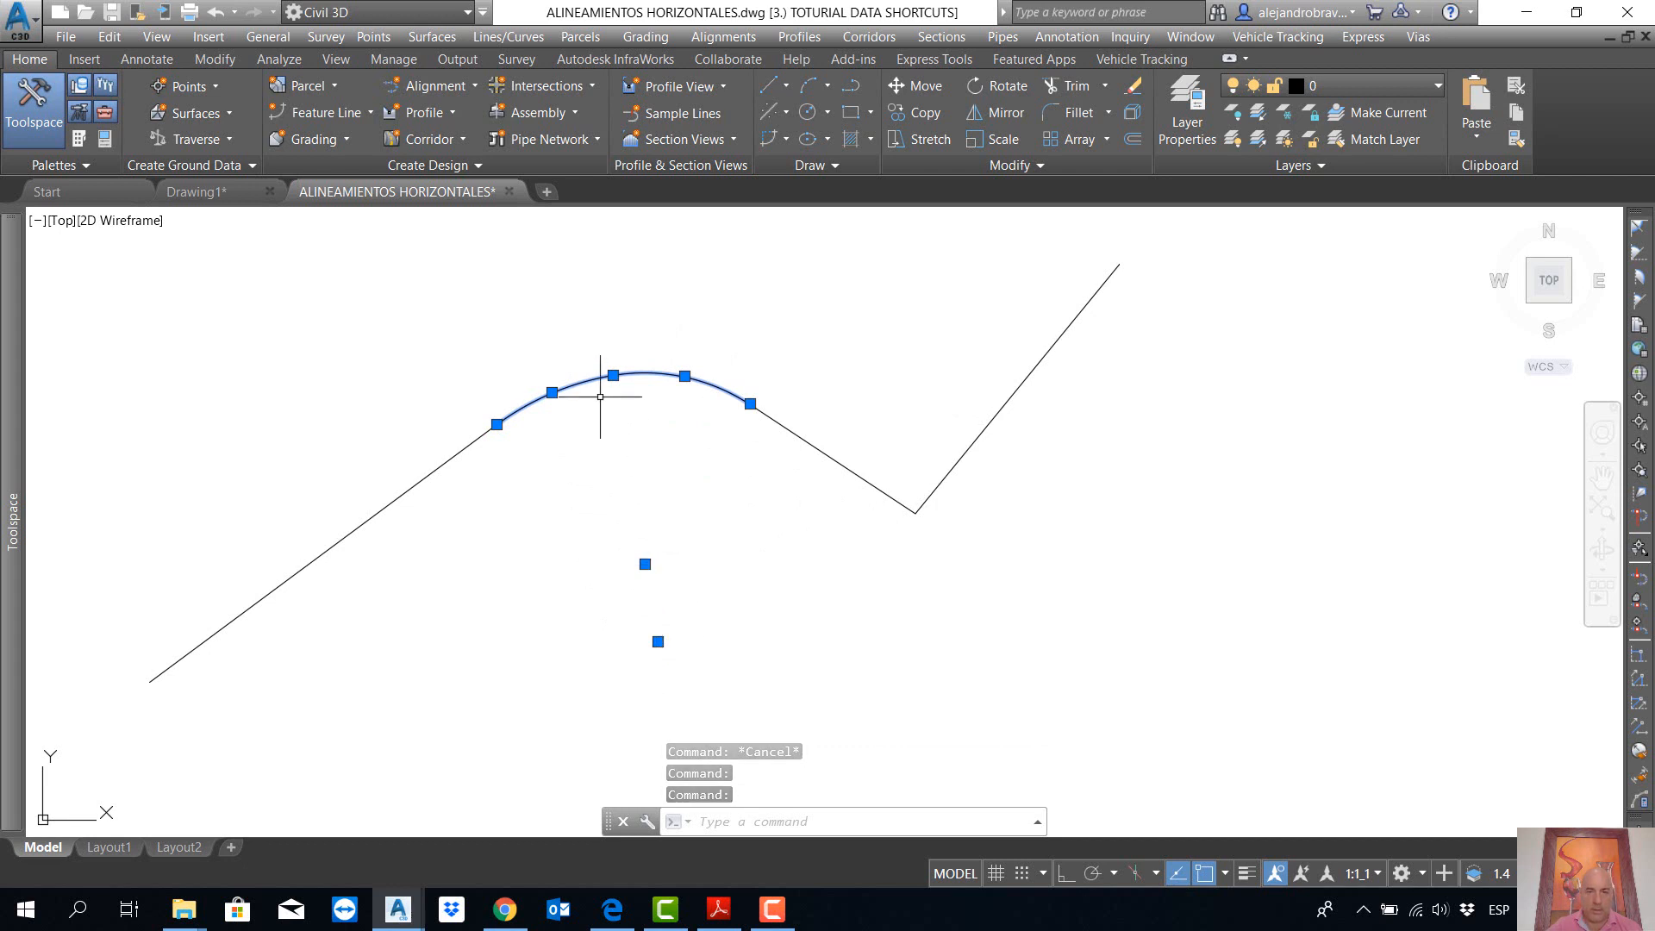
pyautogui.press('Escape')
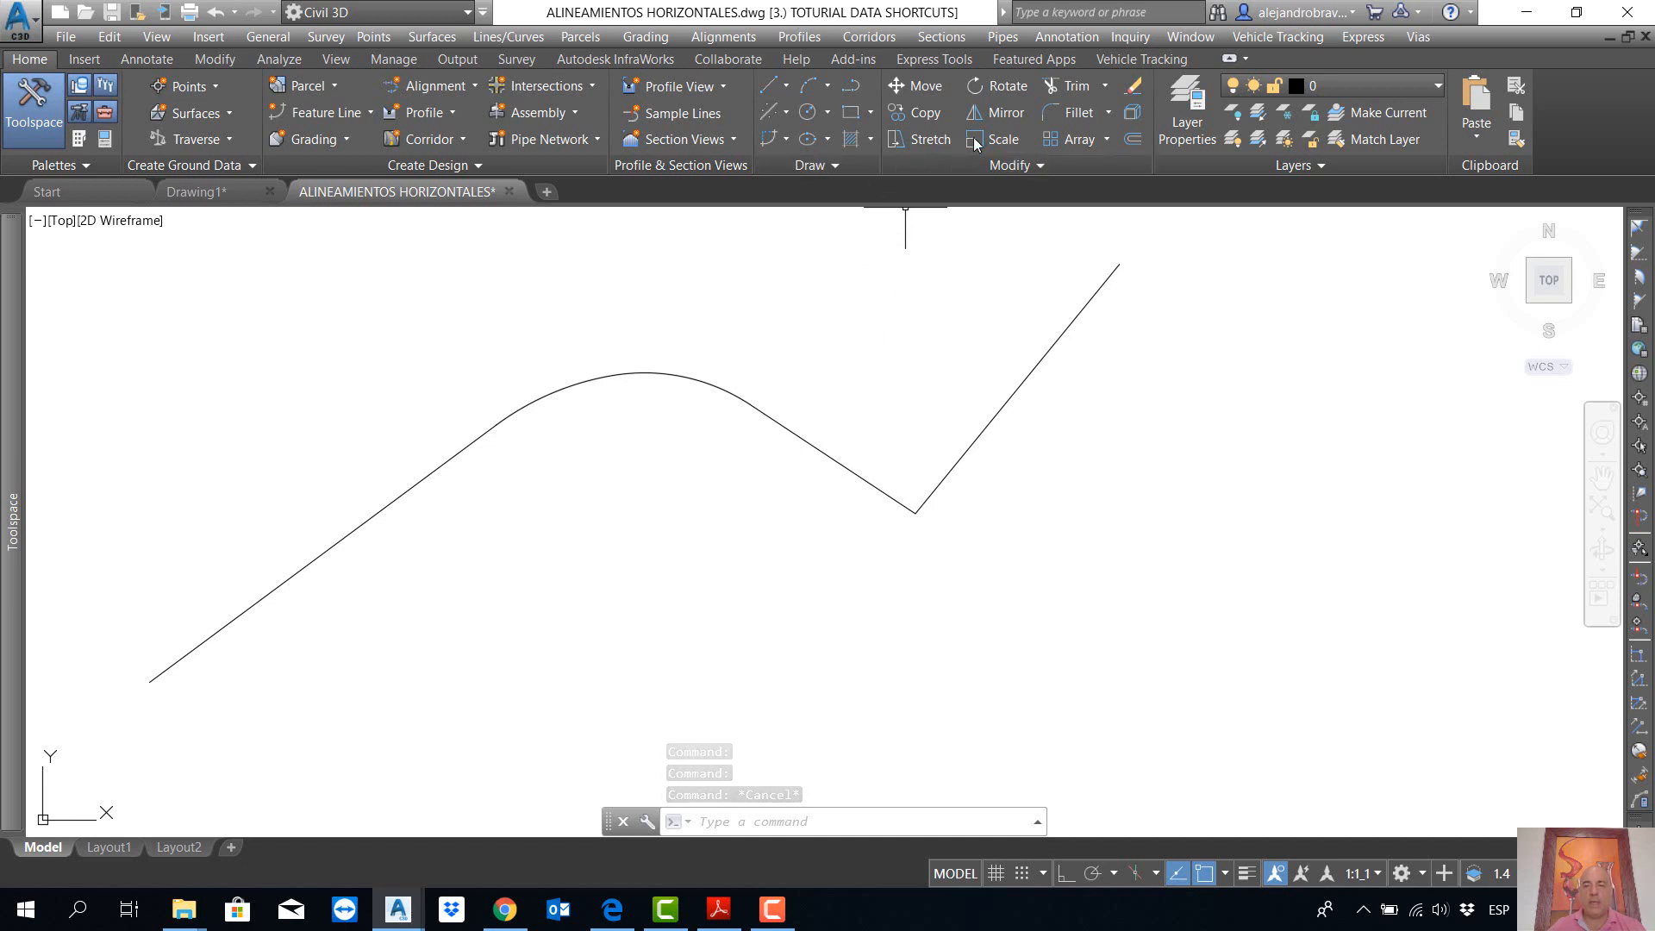
# Step: Create a curve between the second and third lines, picking the tangent distance from the compound curve's end to the lines' vertex
pyautogui.click(1022, 162)
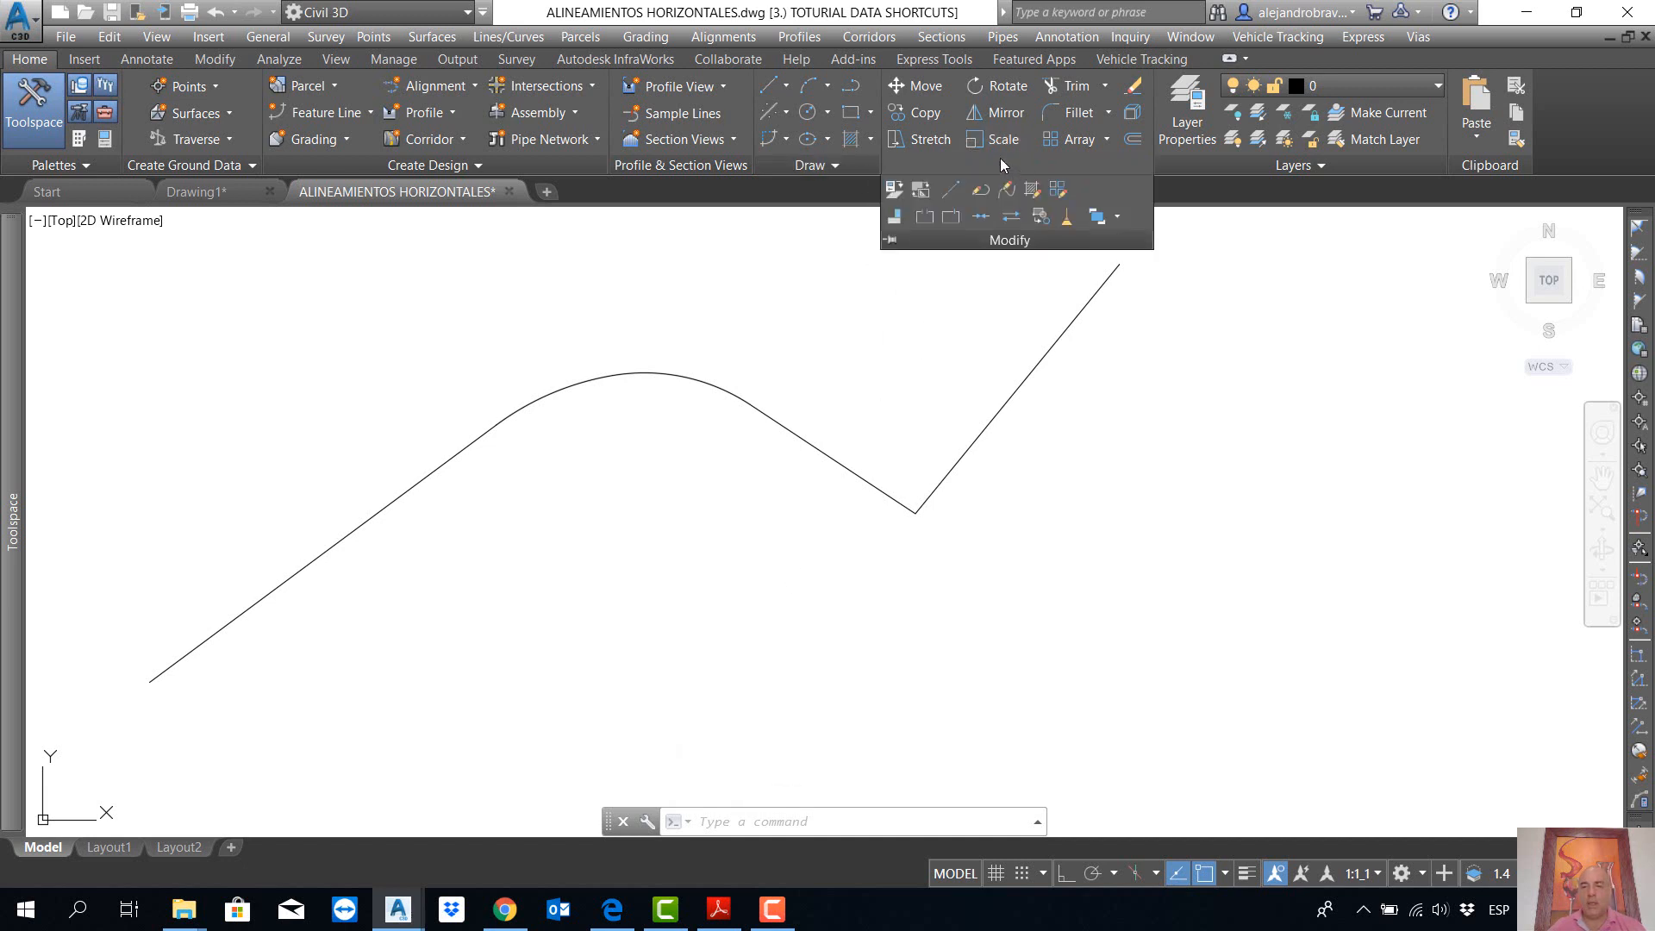
pyautogui.click(815, 167)
pyautogui.click(787, 139)
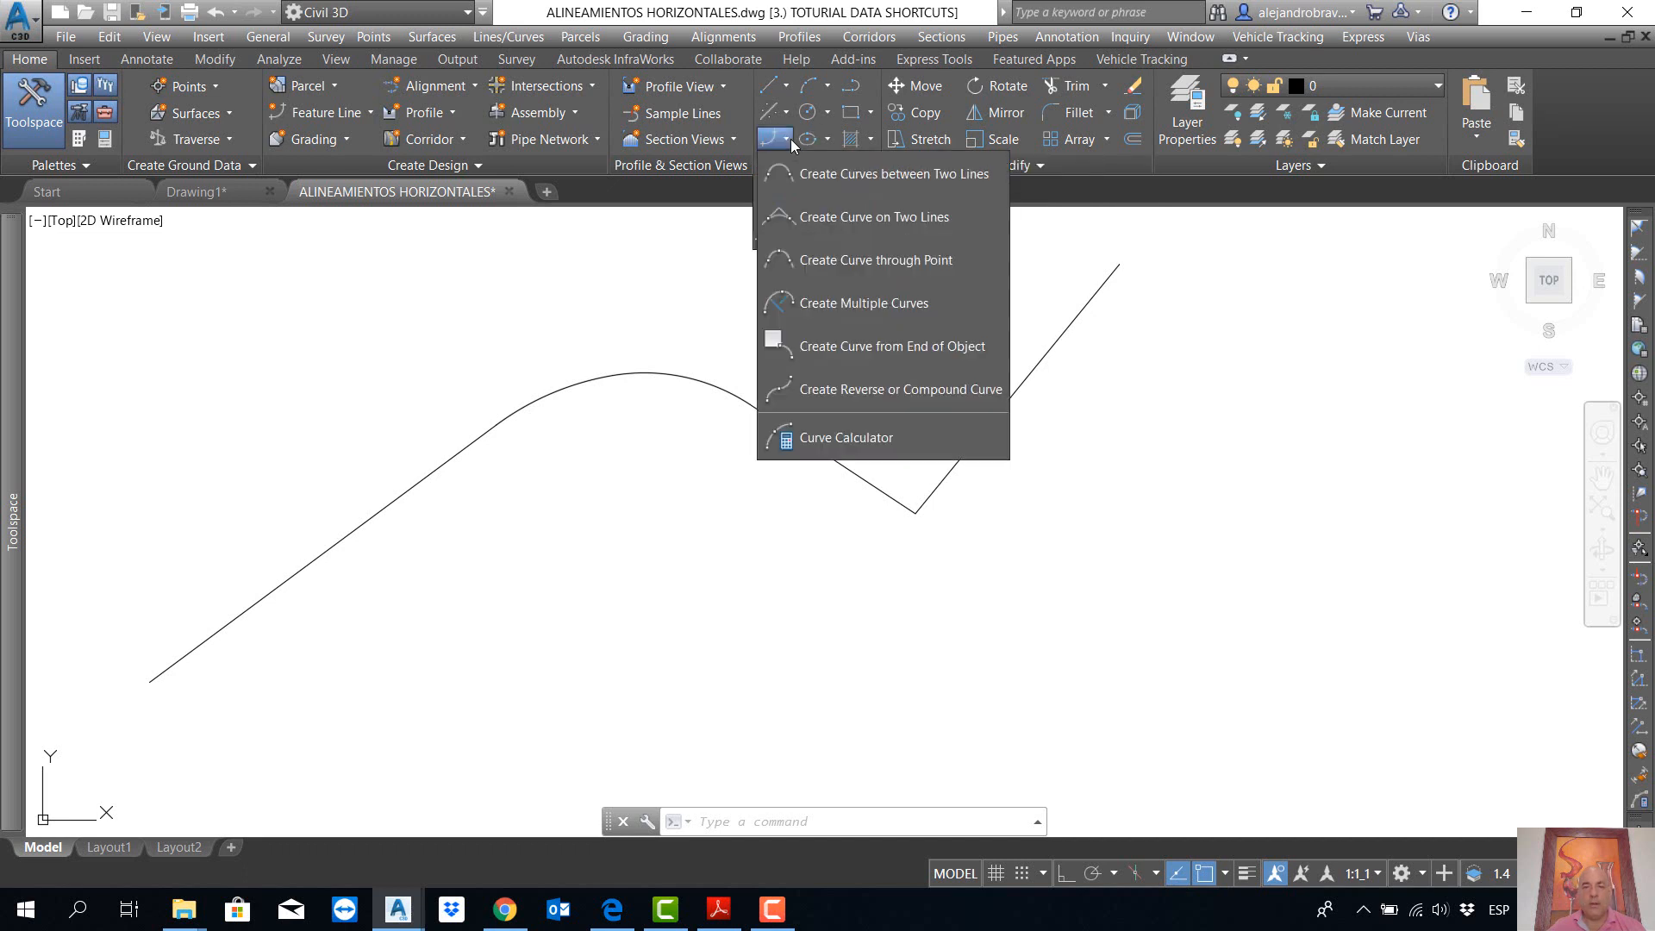
pyautogui.click(836, 176)
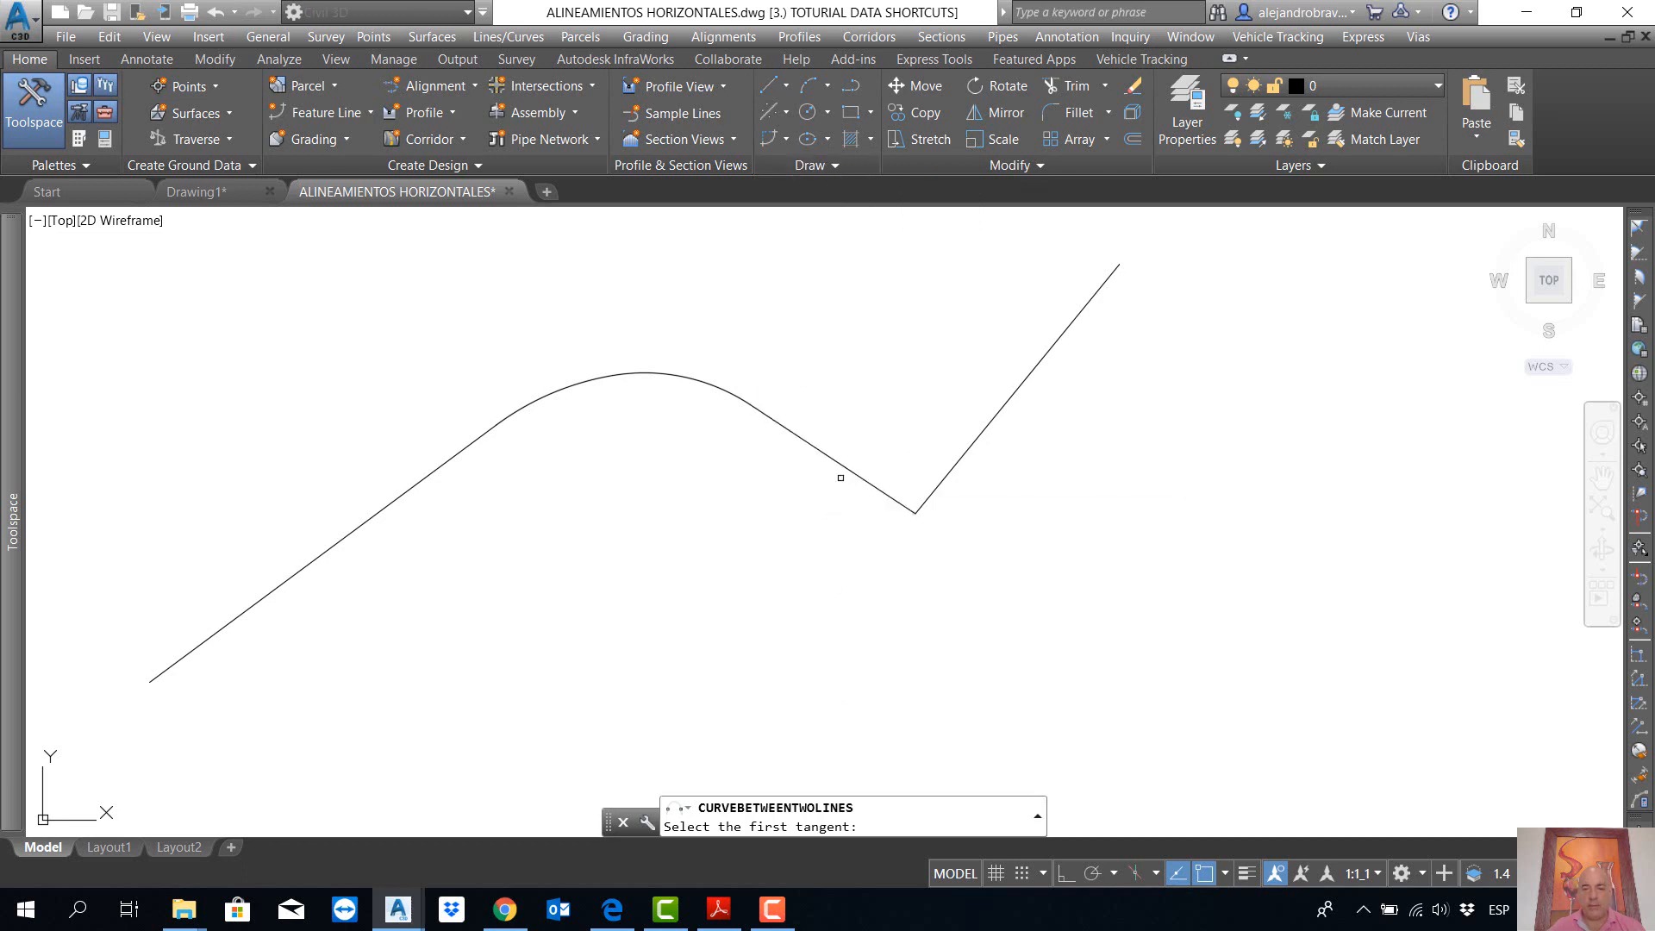
pyautogui.click(841, 465)
pyautogui.click(973, 436)
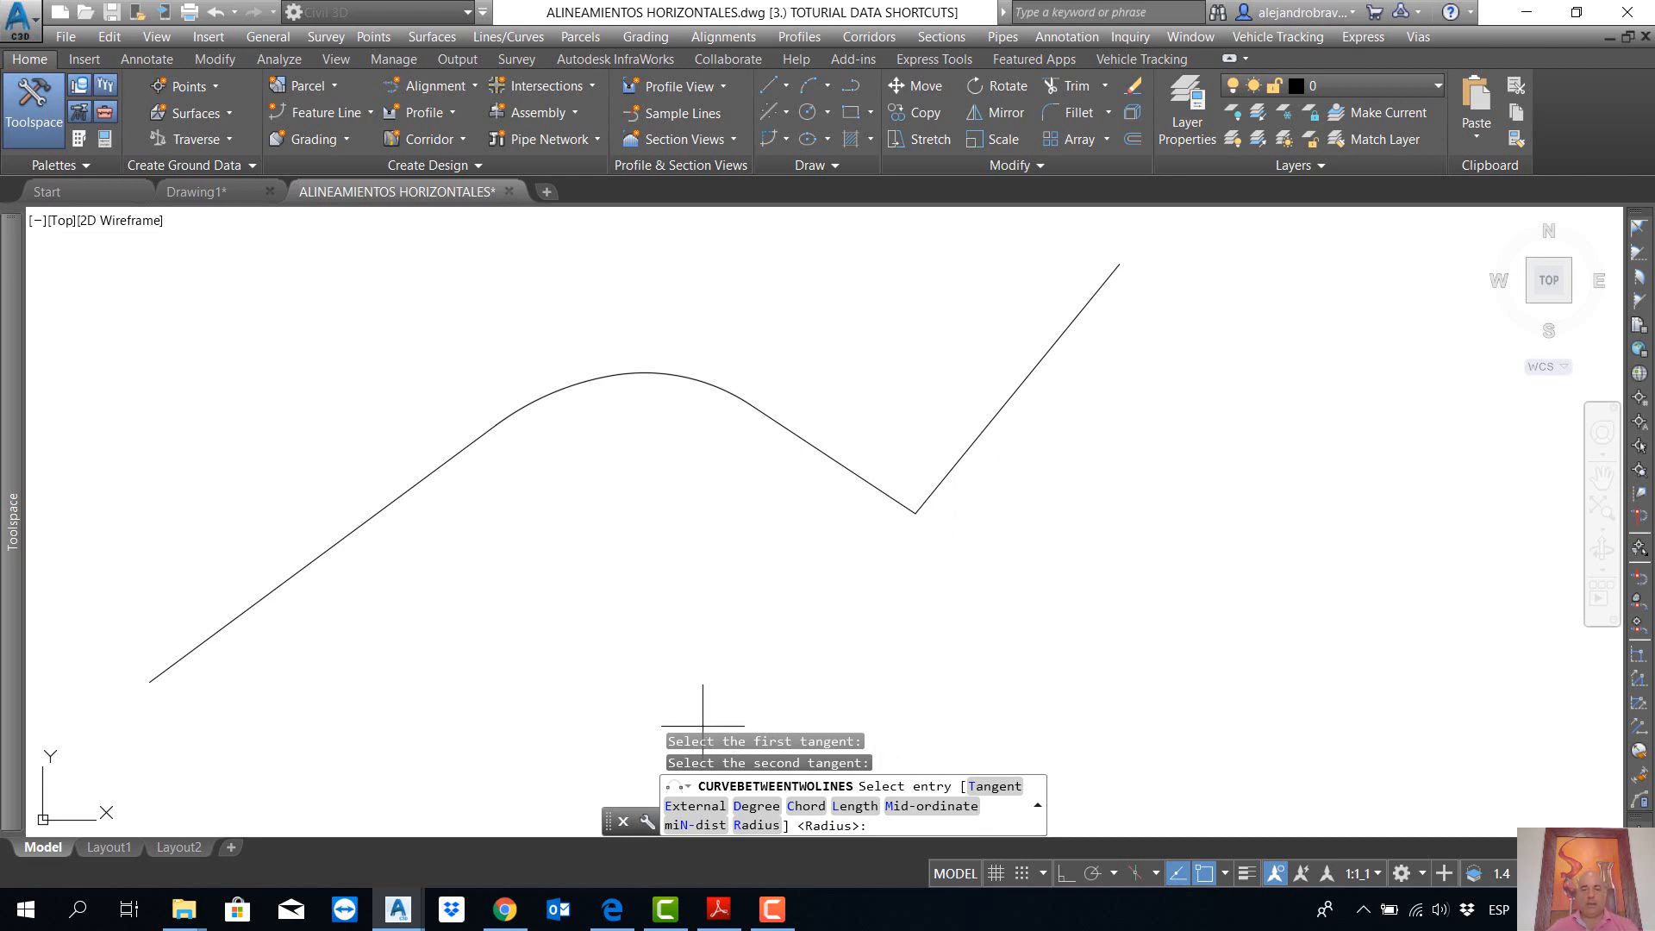
pyautogui.click(990, 793)
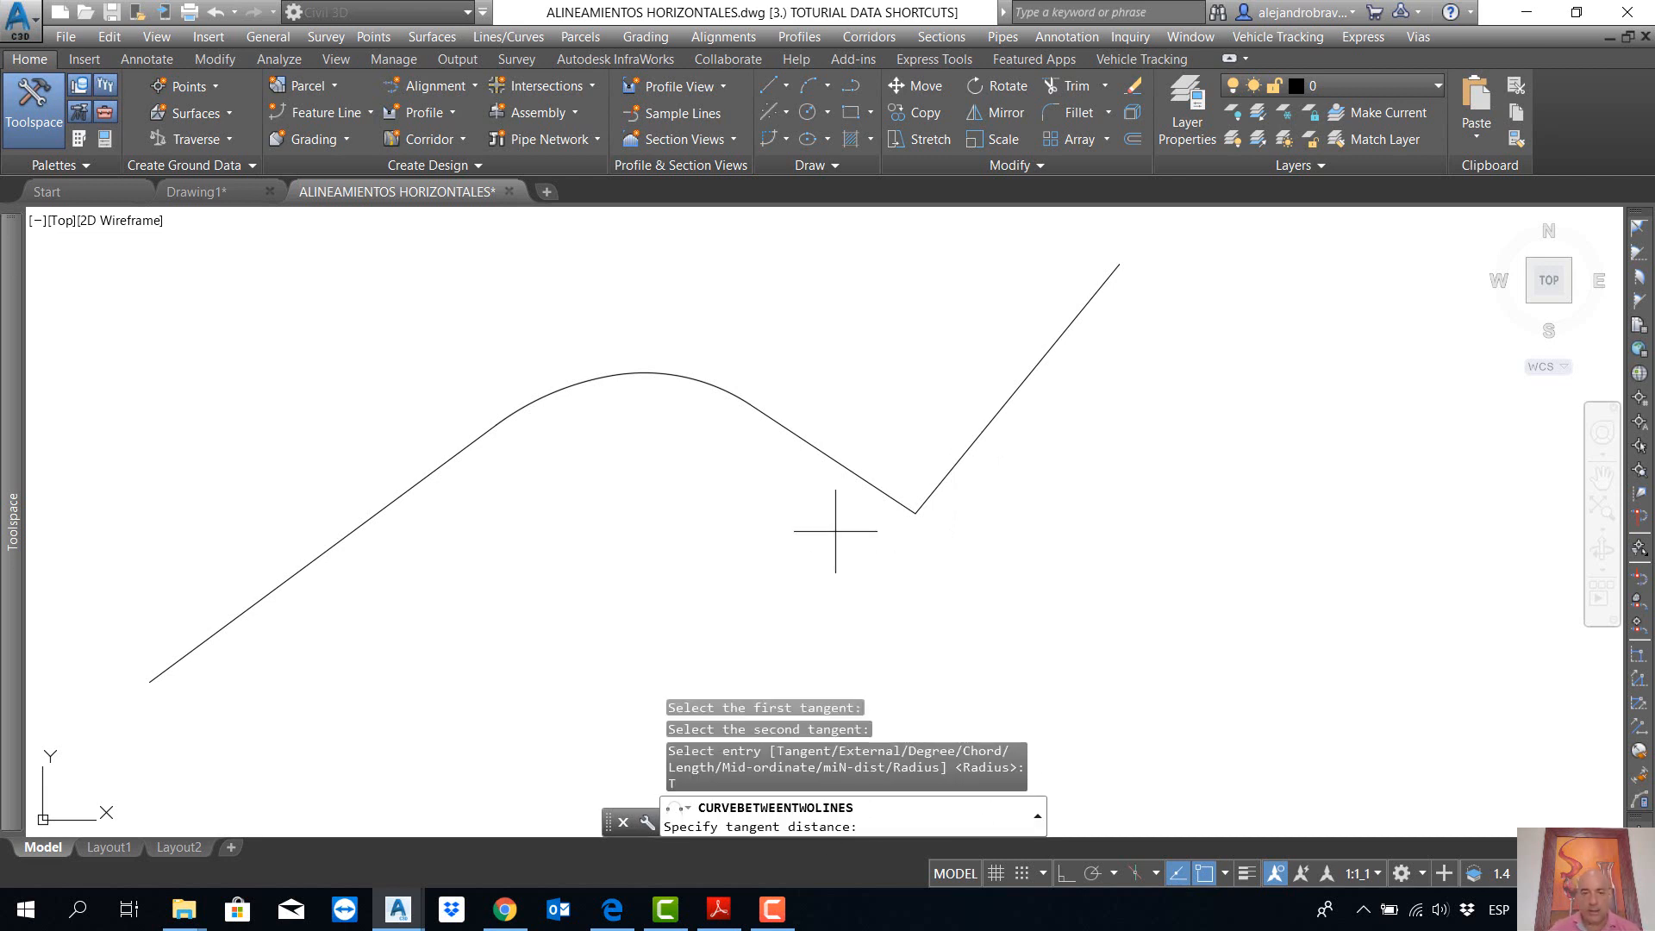
pyautogui.click(750, 404)
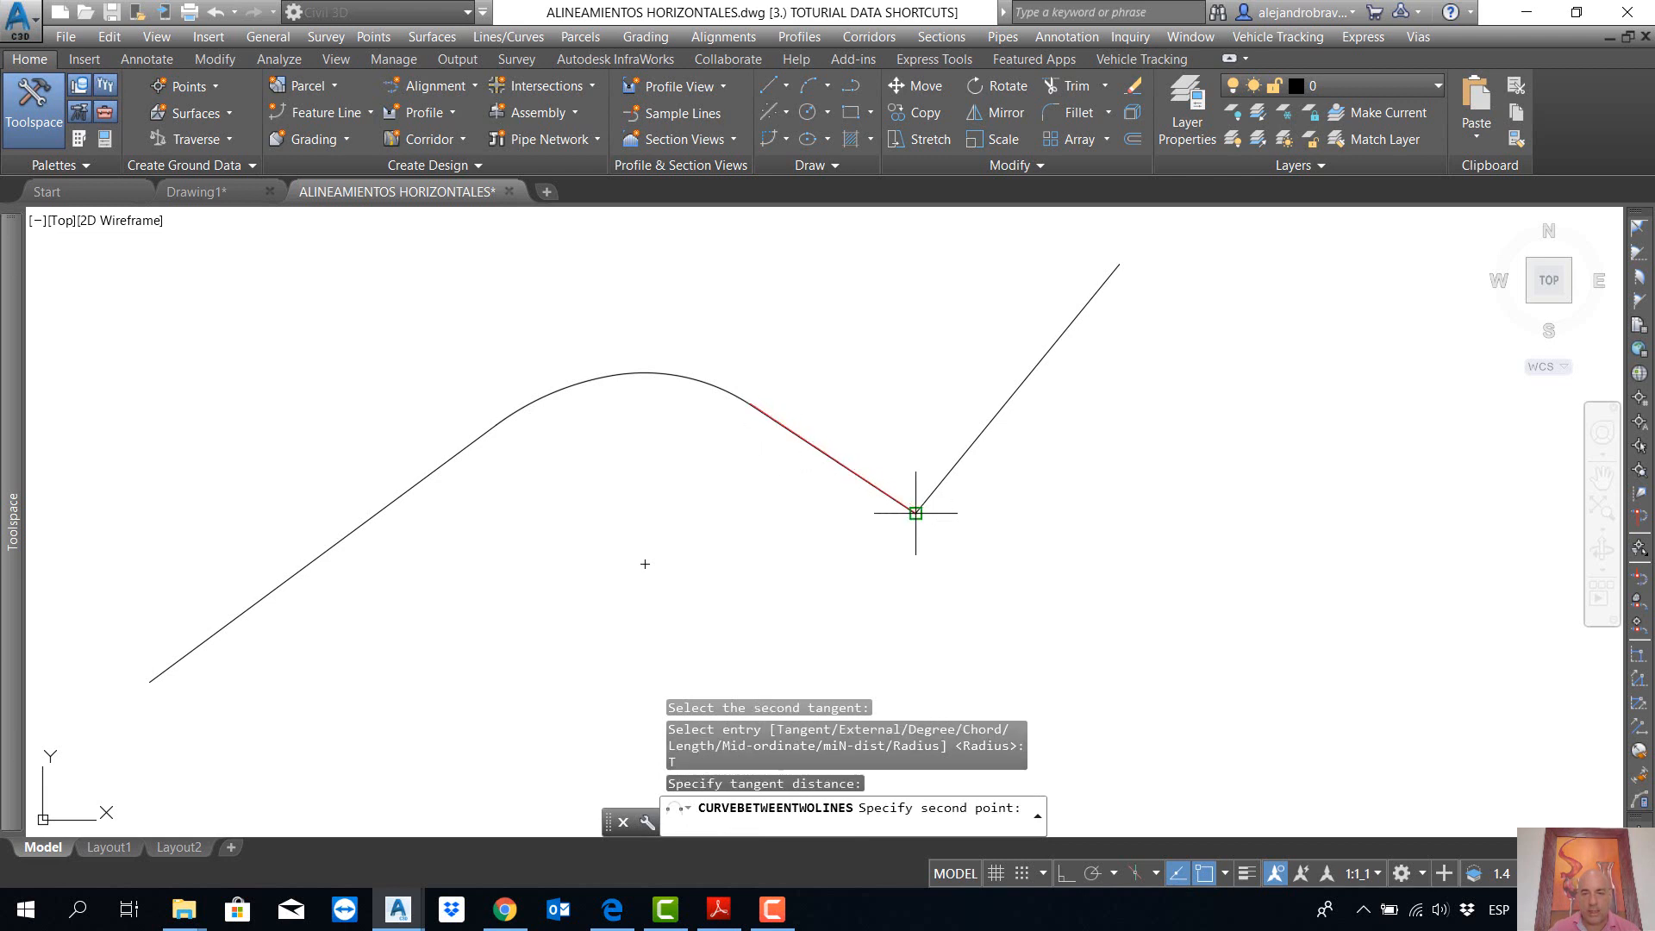
pyautogui.click(915, 511)
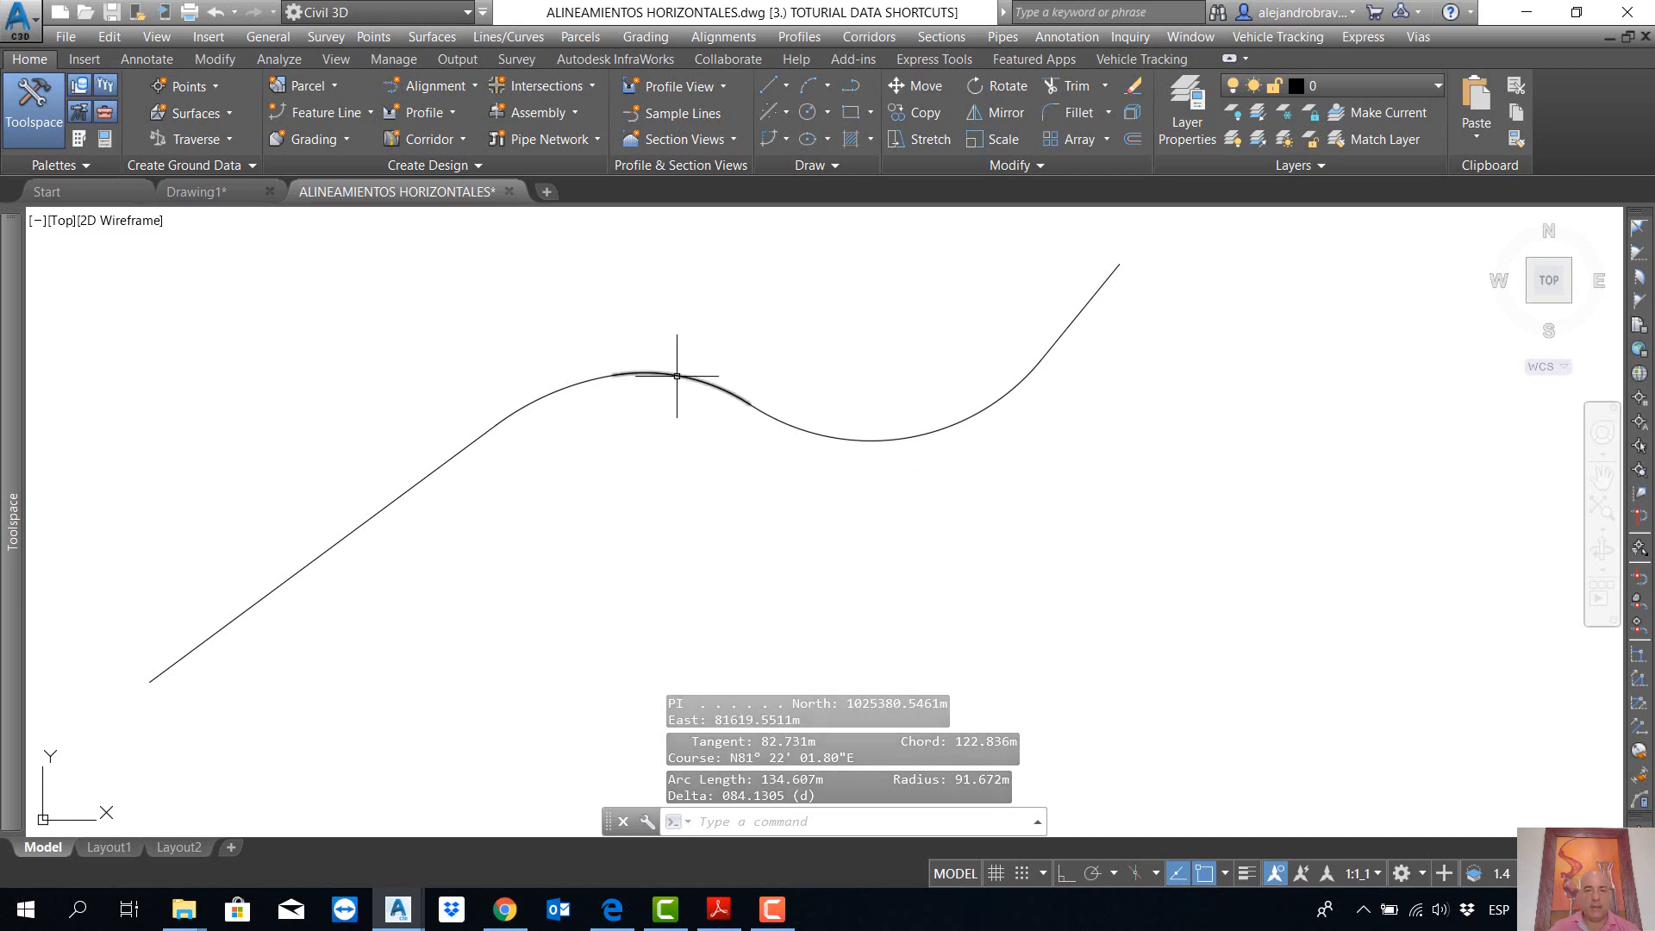
# Step: Inspect the properties of the curve between the second and third lines, then close them
pyautogui.click(842, 438)
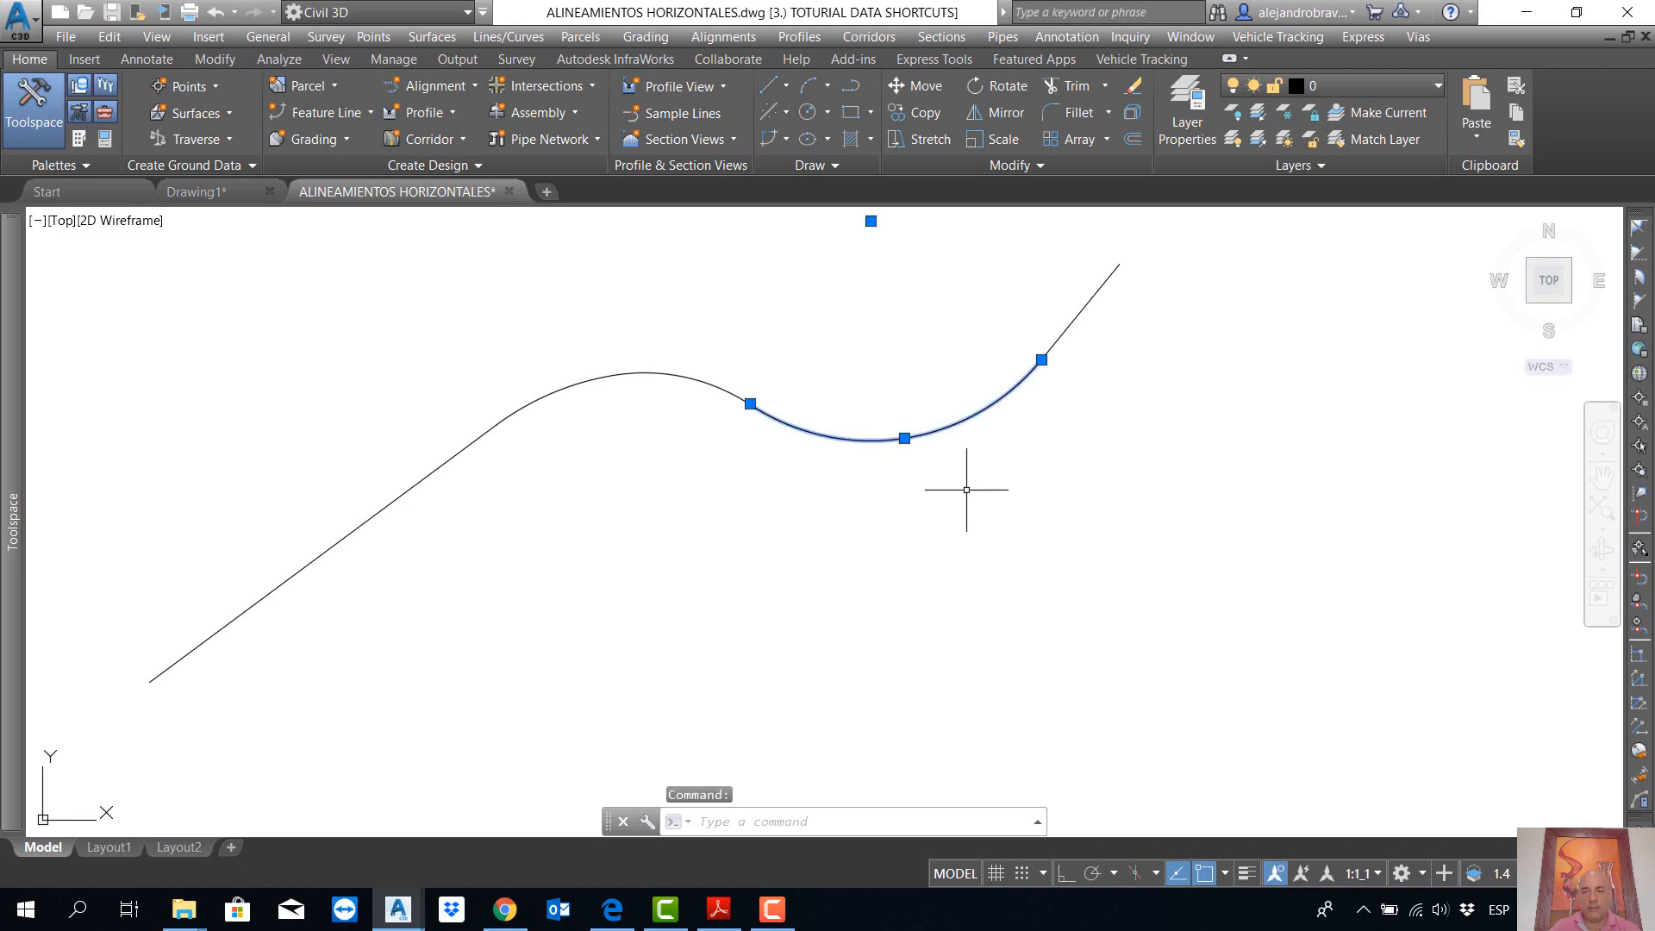
pyautogui.rightClick(979, 518)
pyautogui.click(1046, 685)
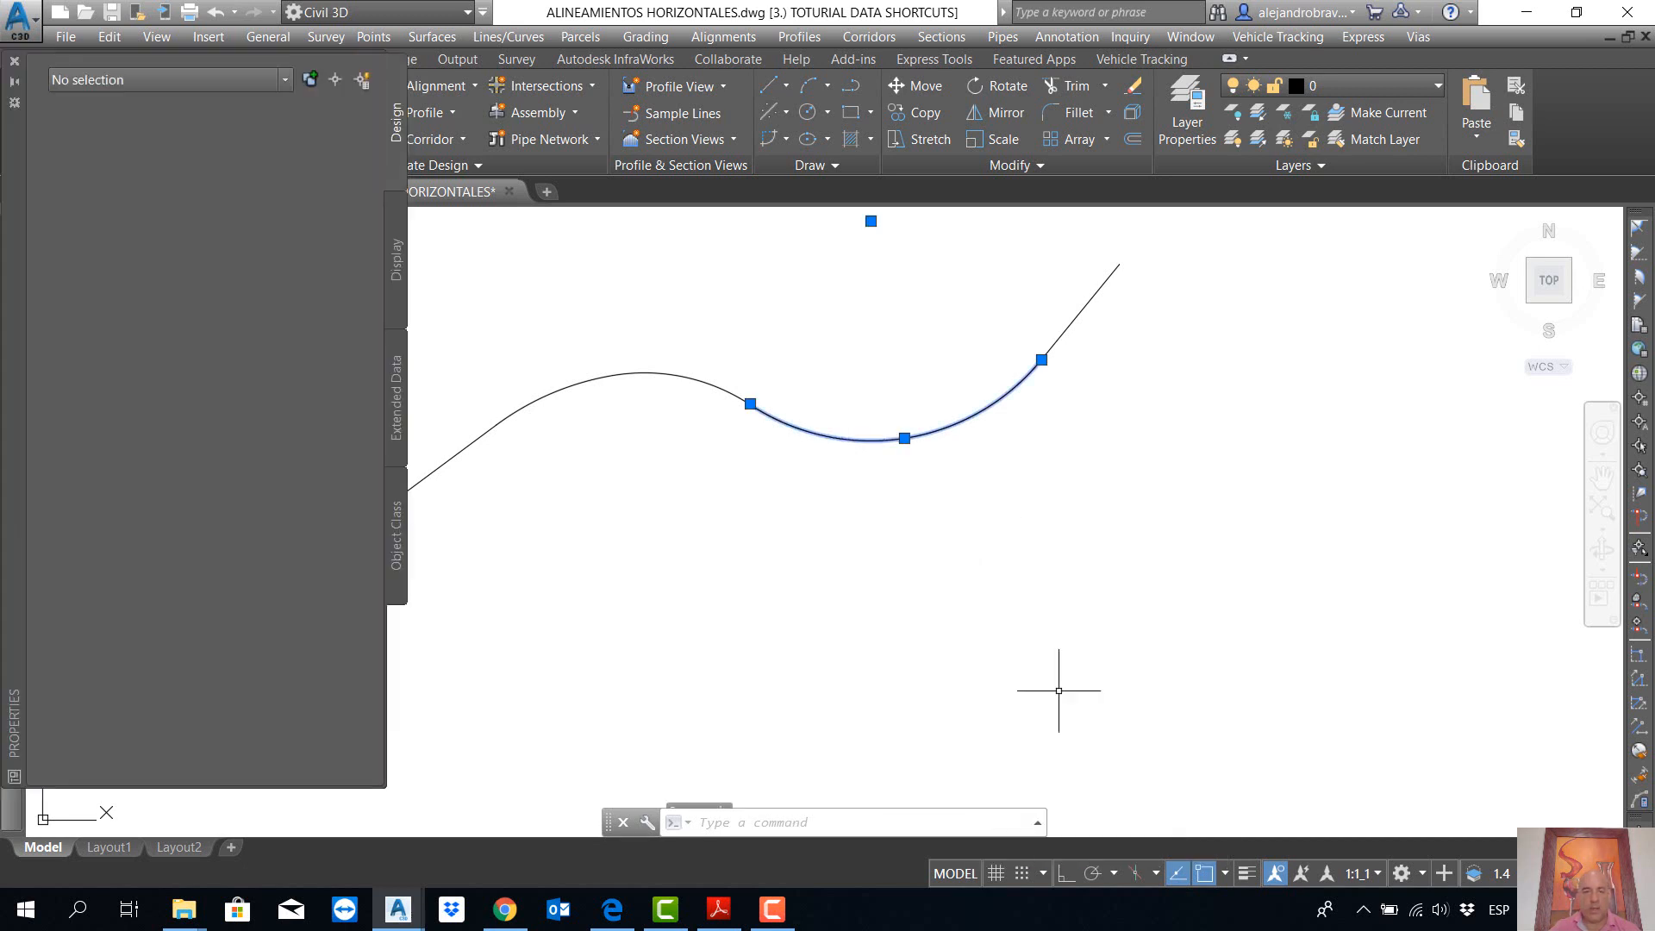
pyautogui.press('Escape')
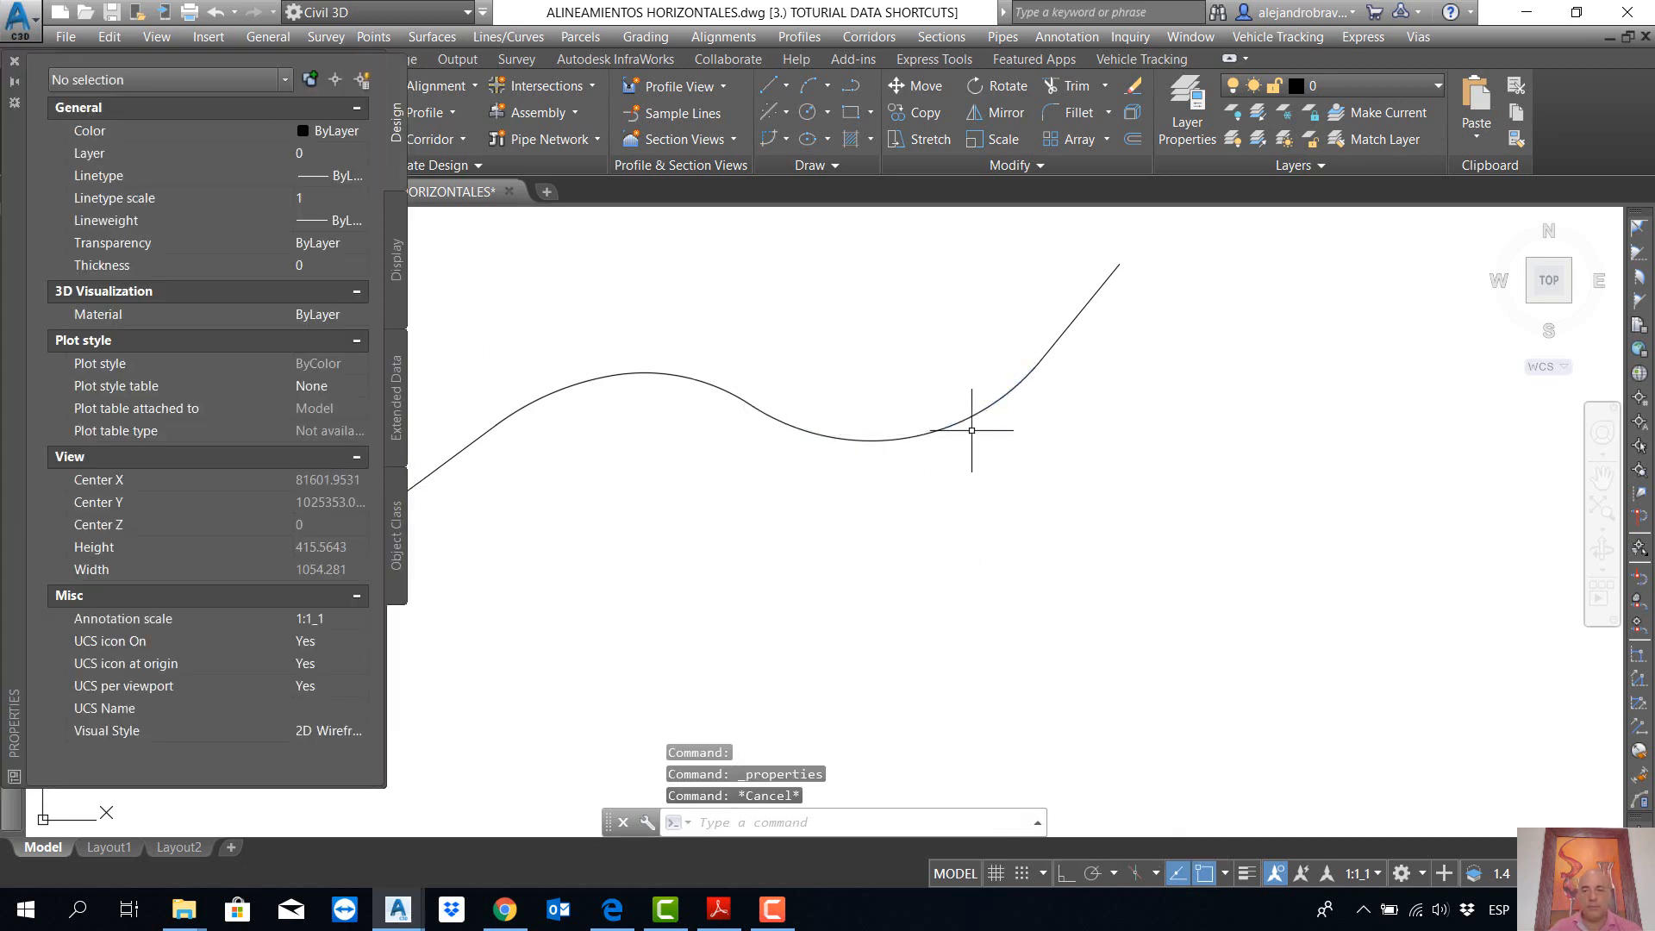
pyautogui.click(966, 420)
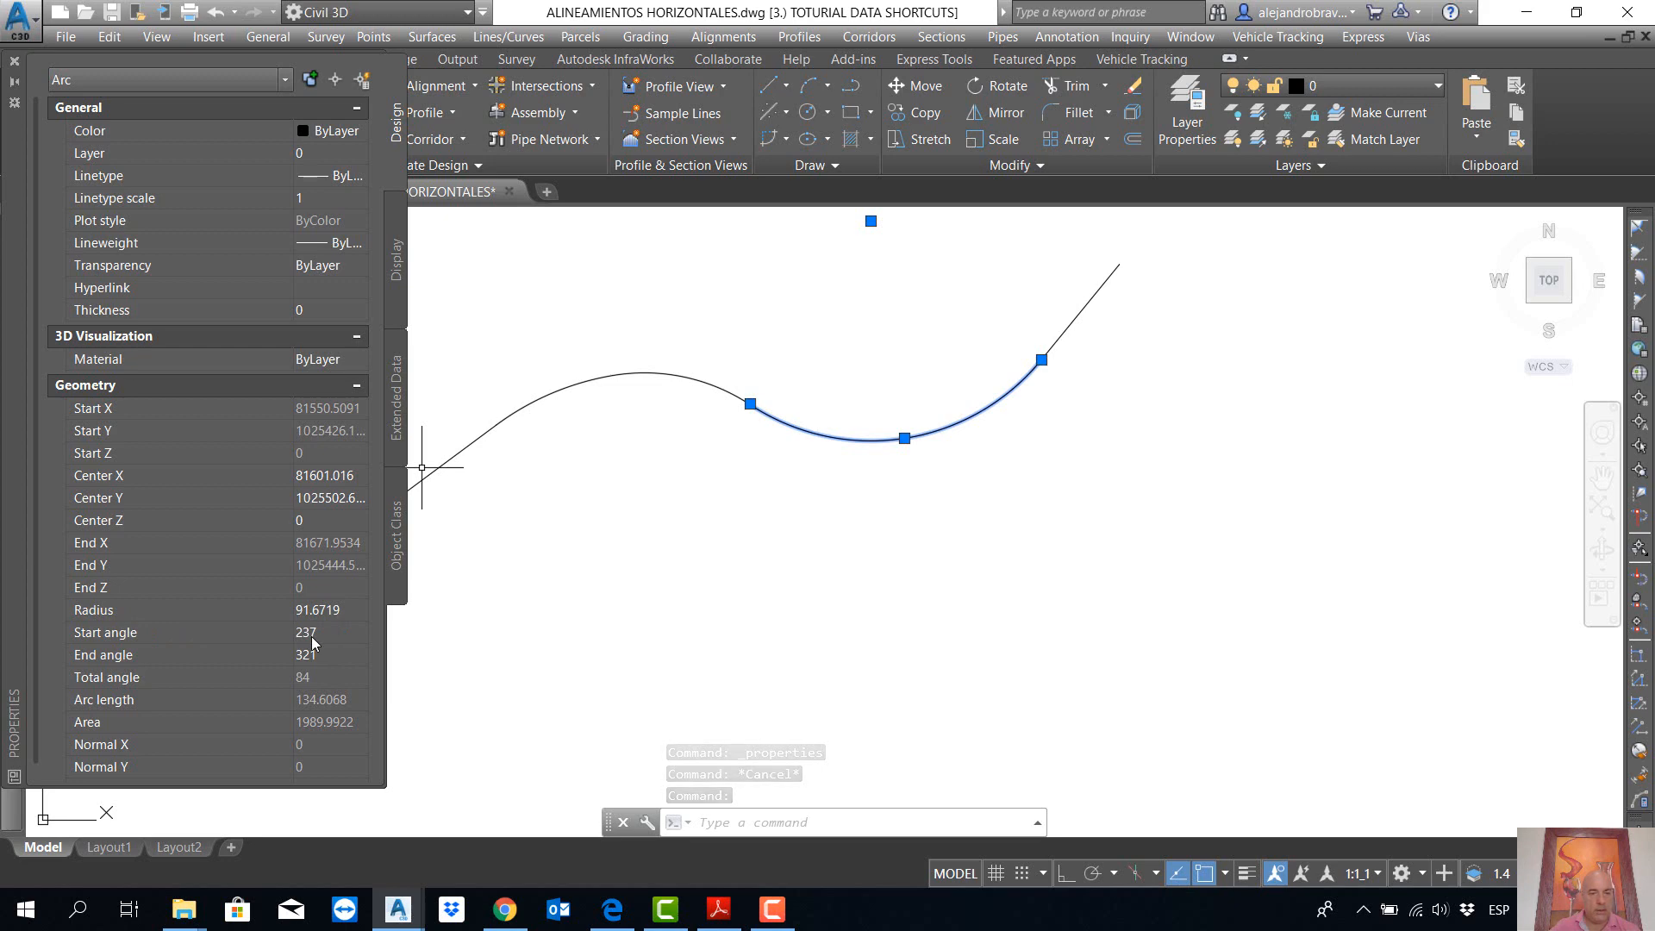
pyautogui.press('Escape')
pyautogui.press('Escape')
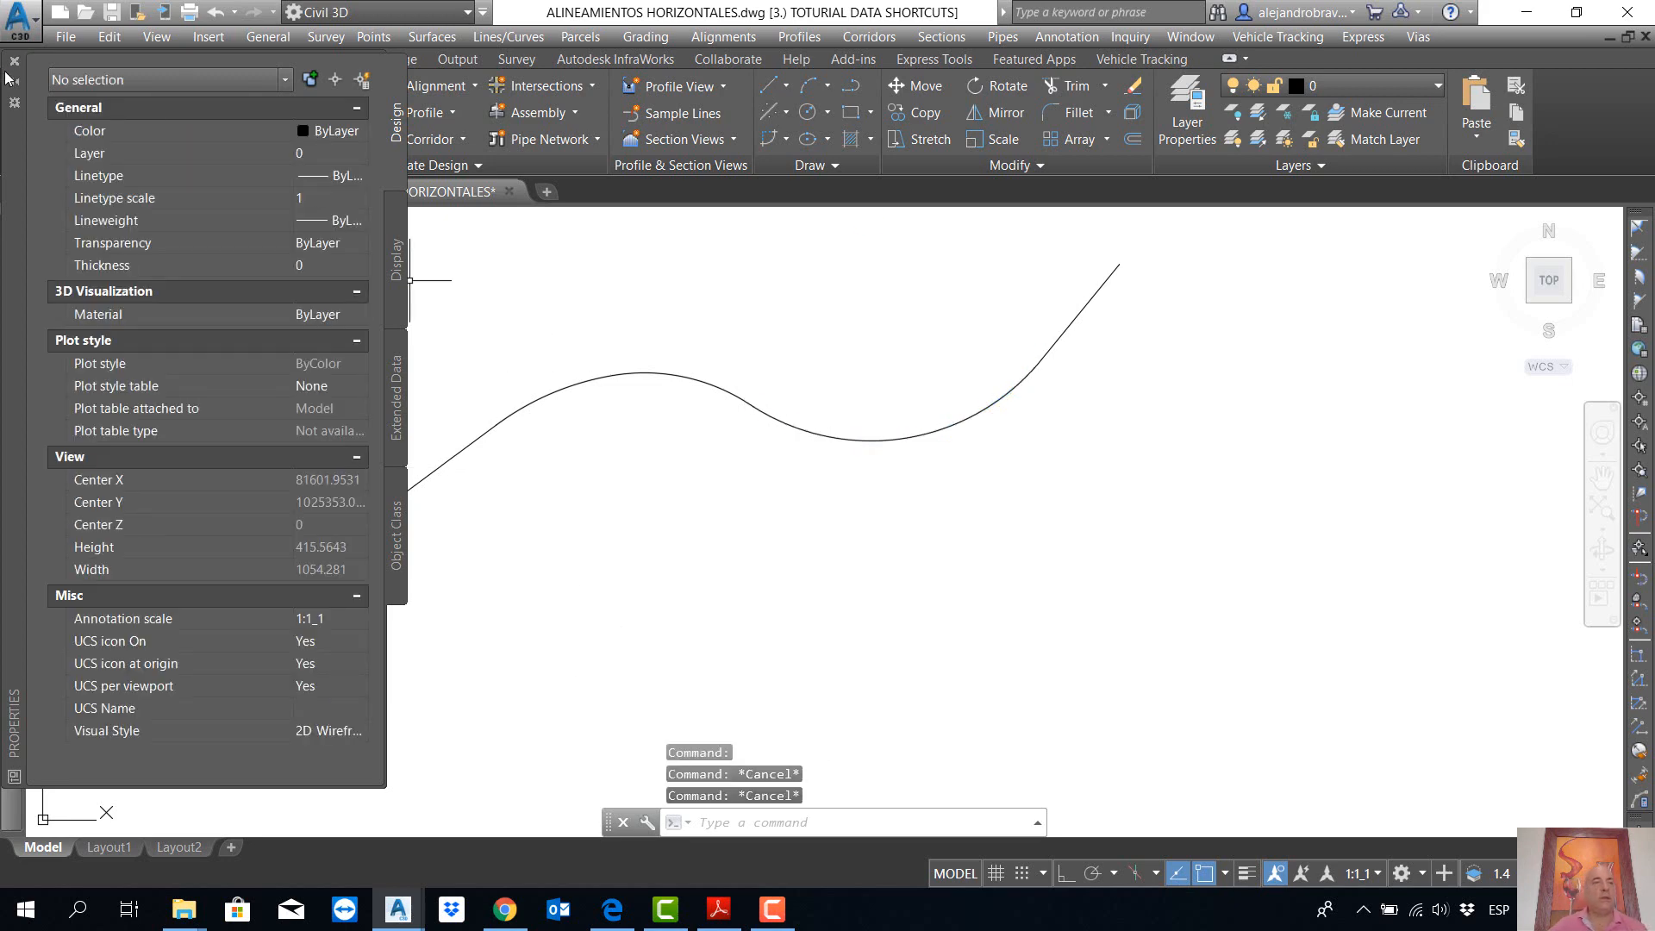
pyautogui.click(14, 61)
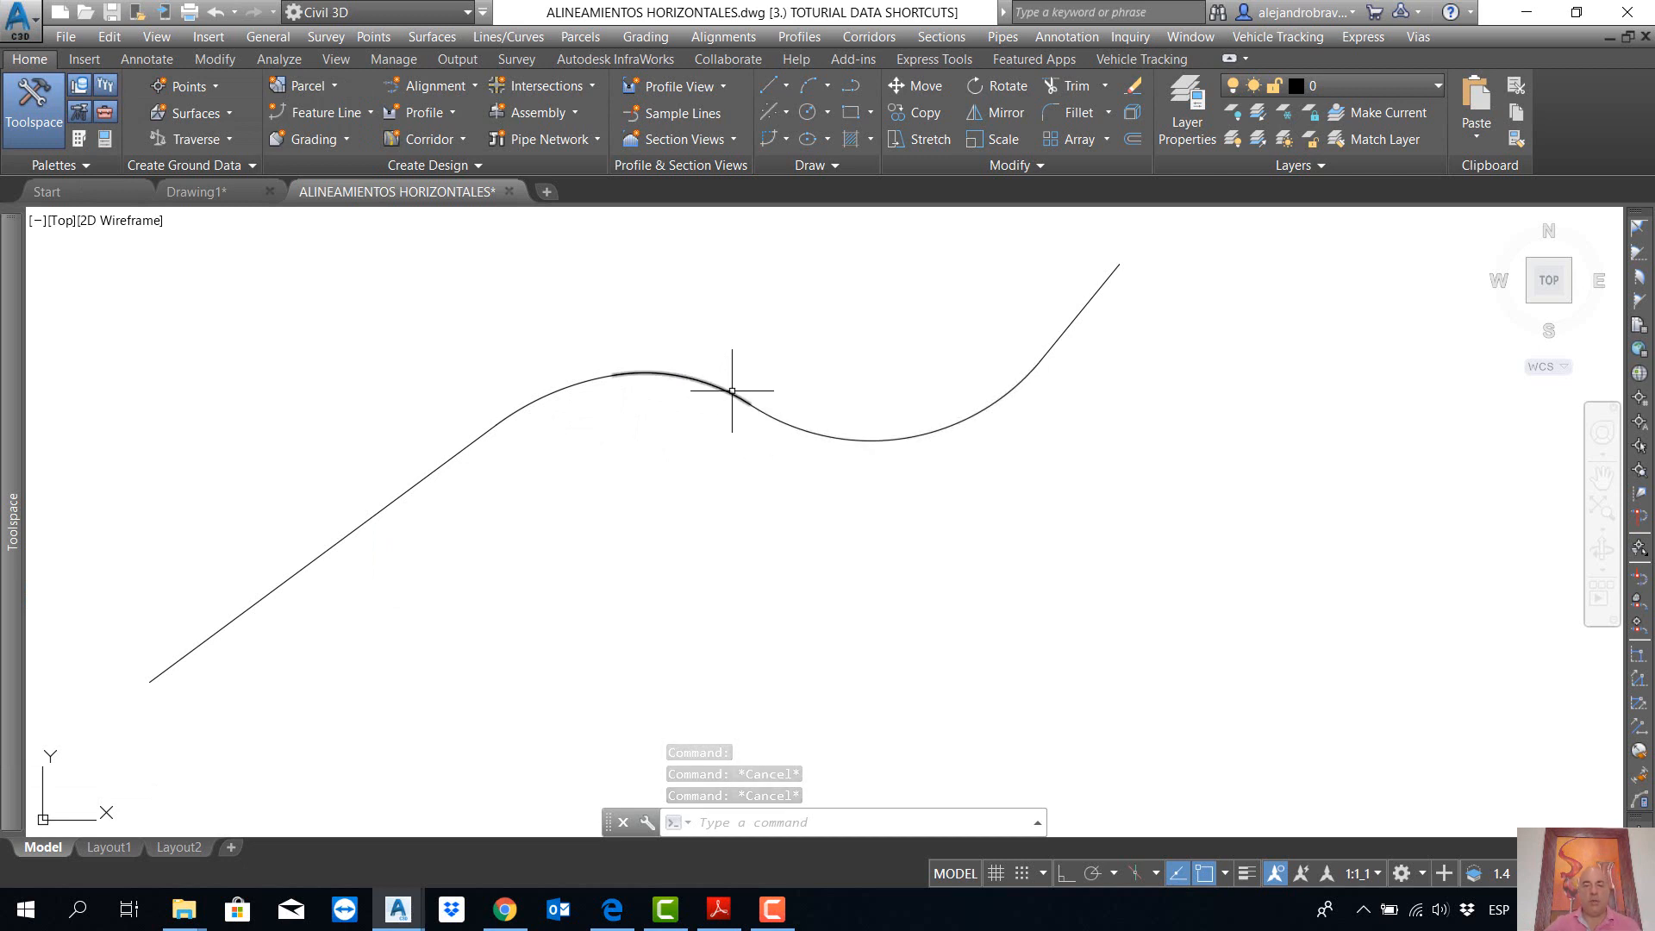
pyautogui.scroll(-4, 724, 435)
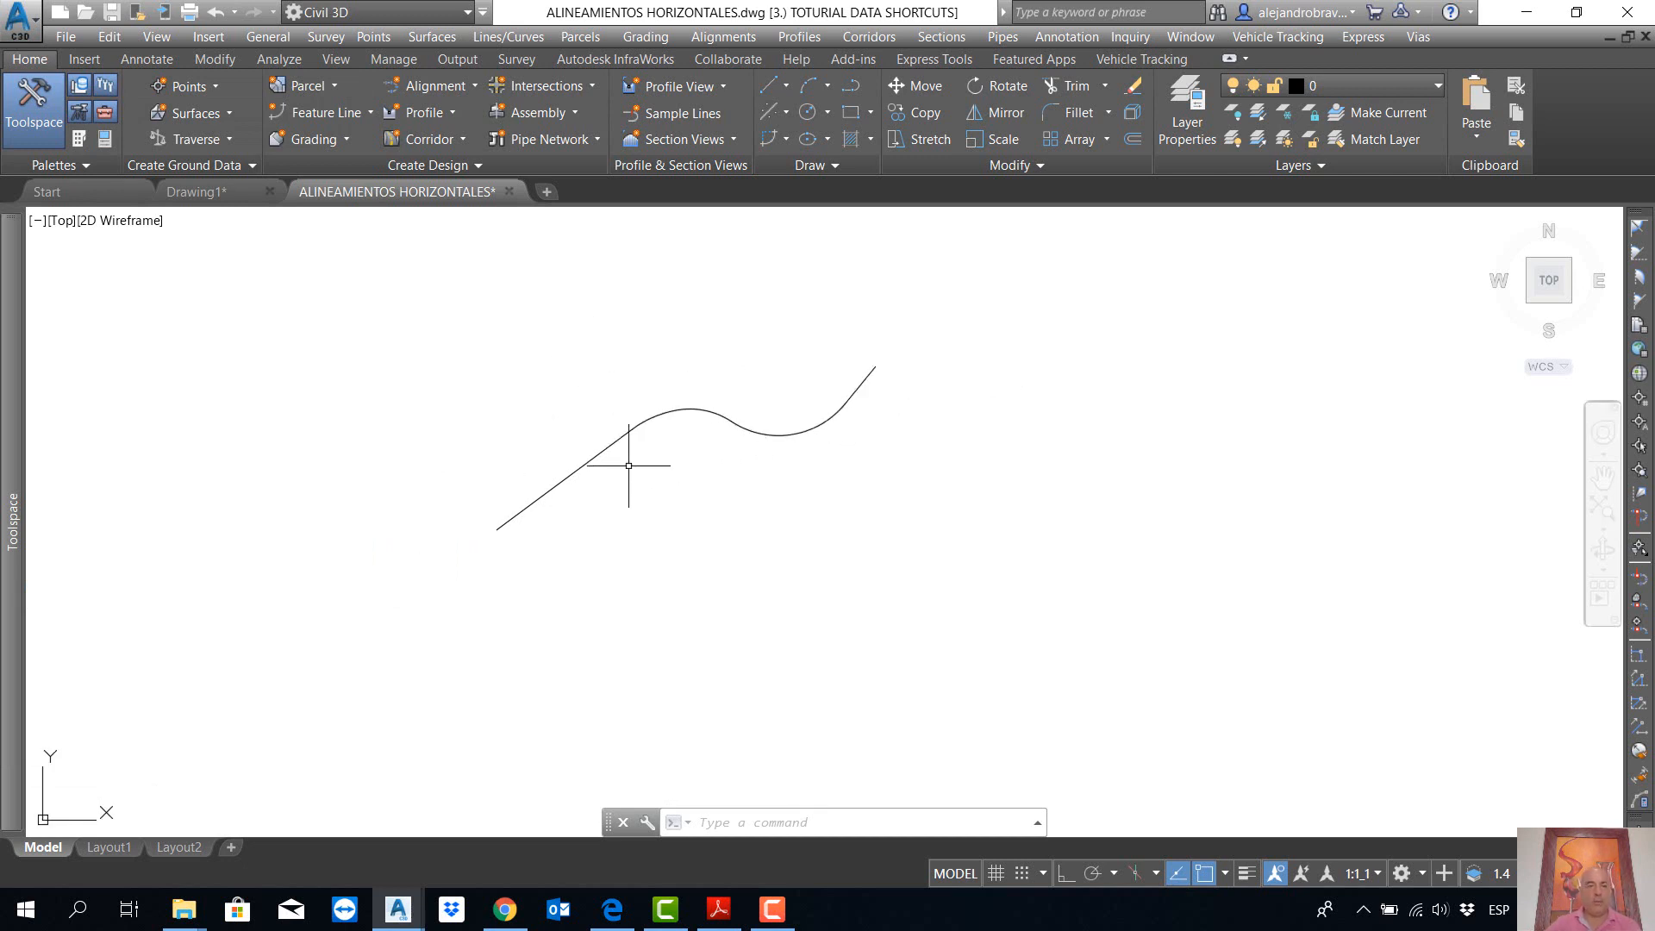
pyautogui.click(440, 90)
pyautogui.click(502, 116)
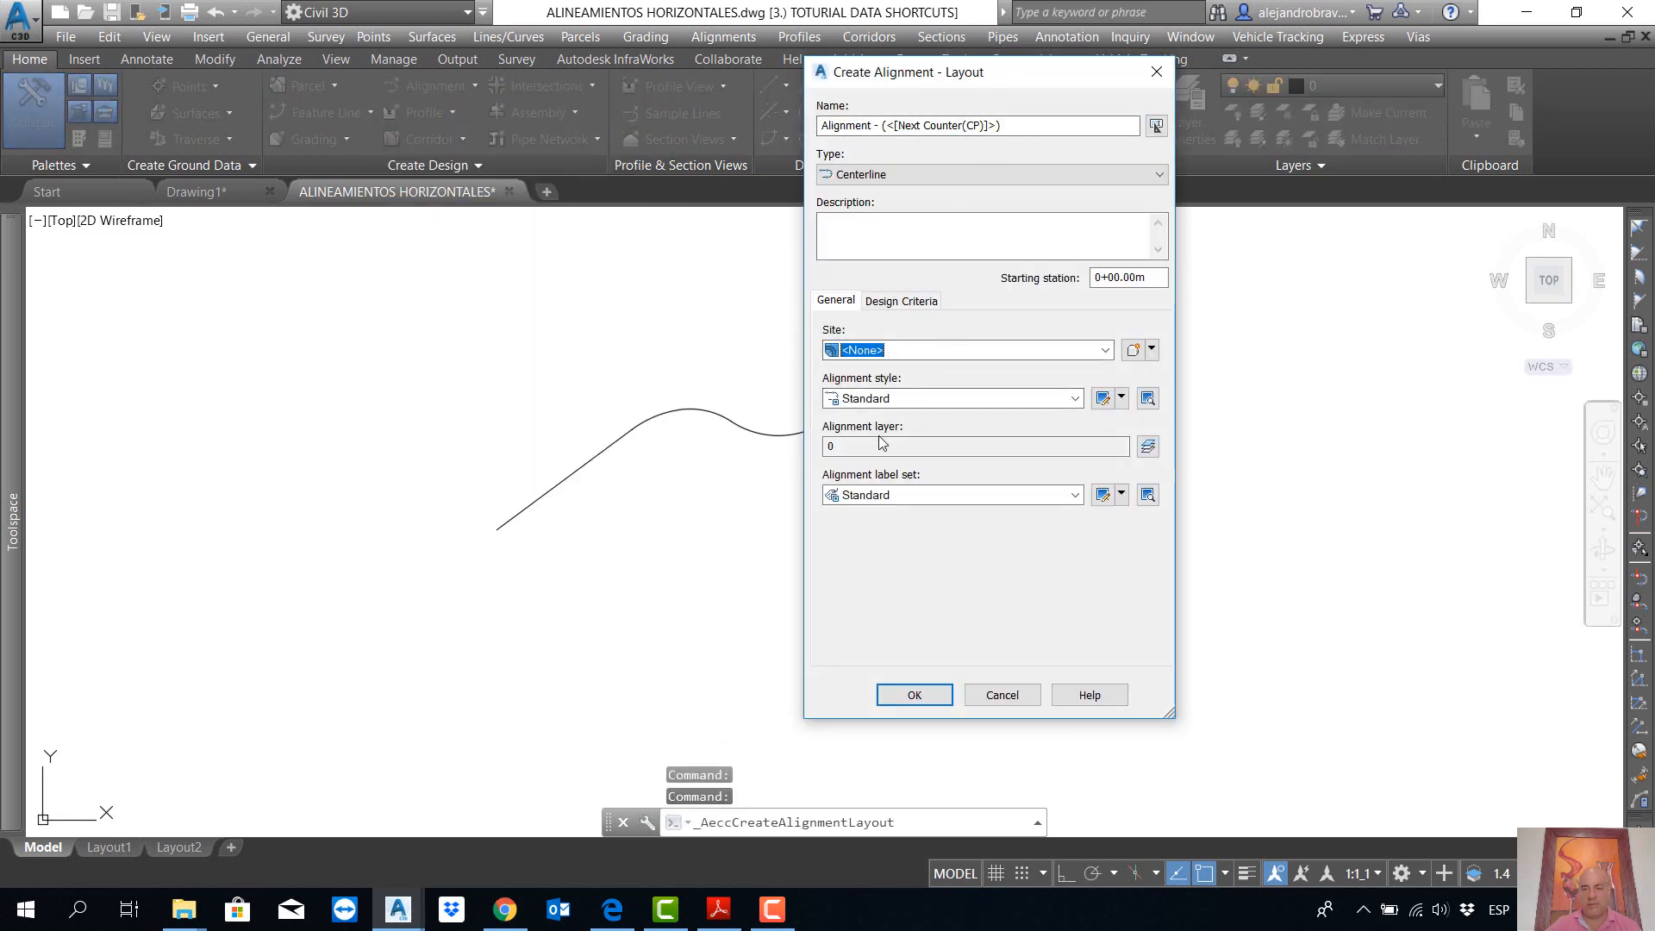
pyautogui.click(915, 693)
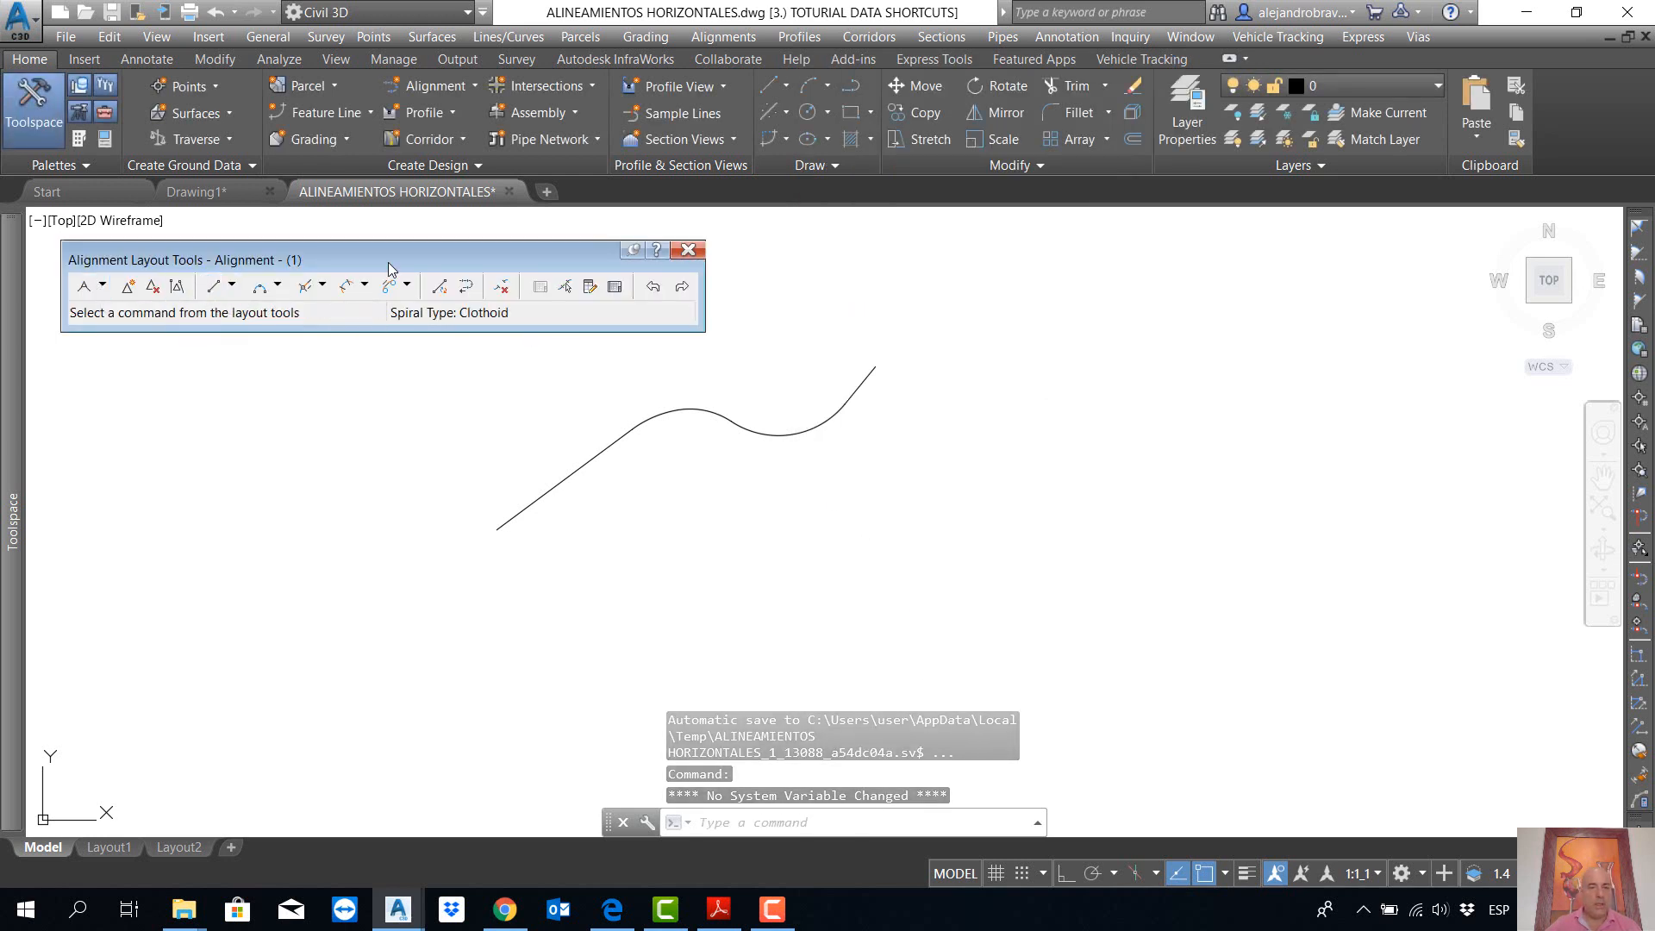
pyautogui.click(687, 250)
pyautogui.click(435, 85)
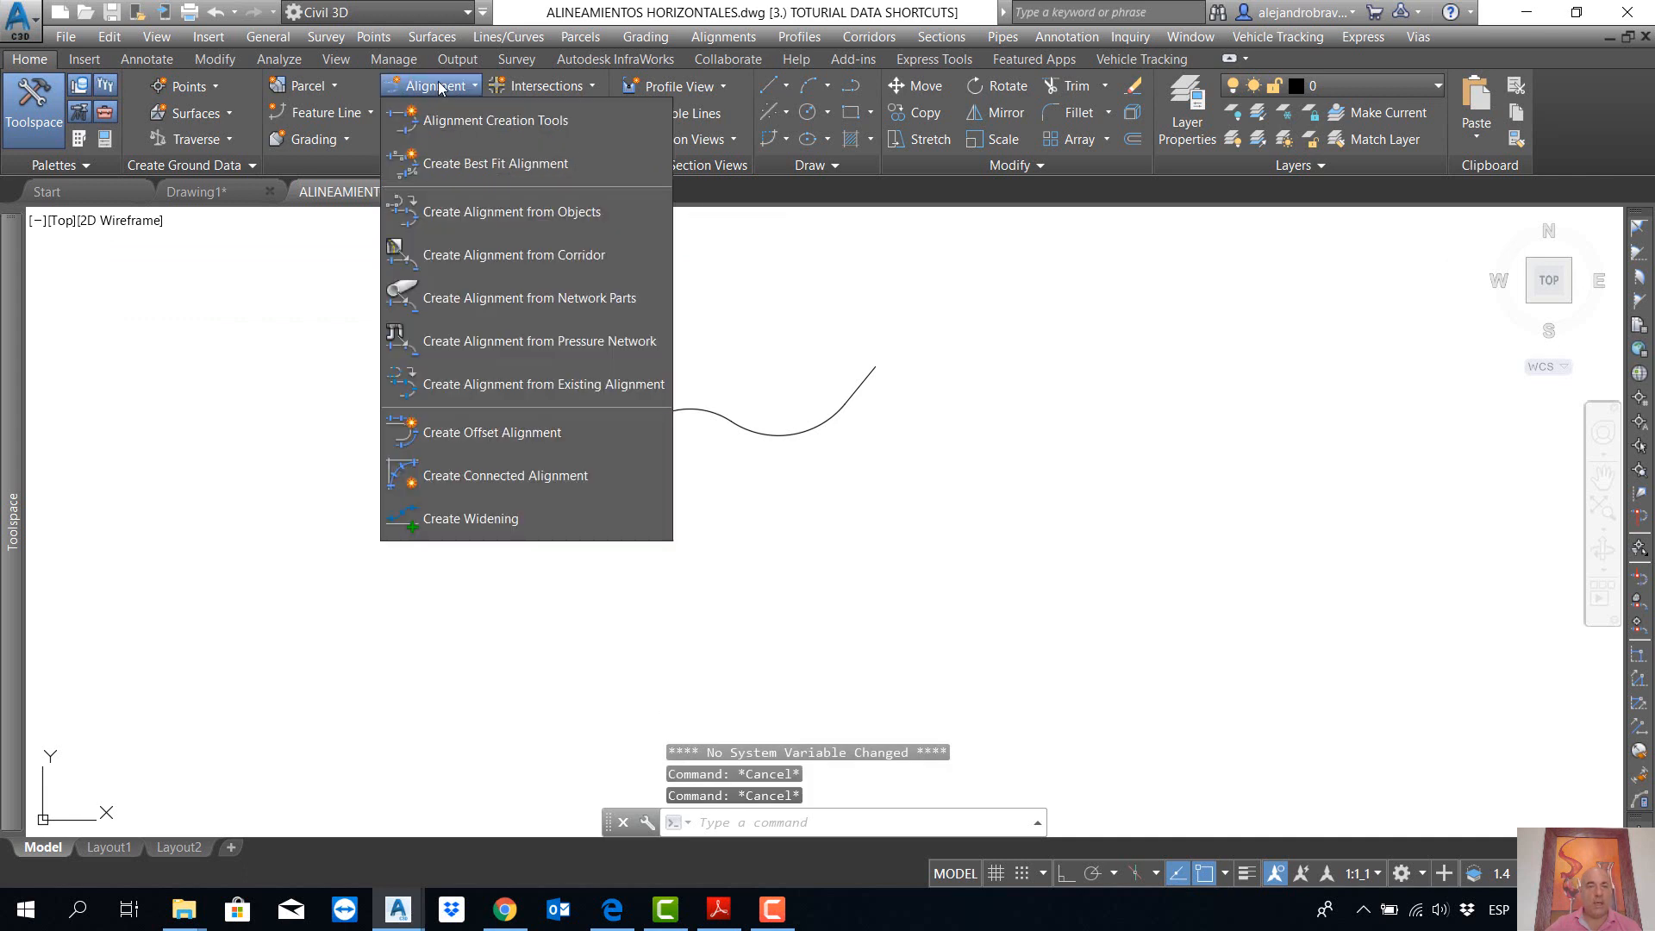
pyautogui.click(543, 210)
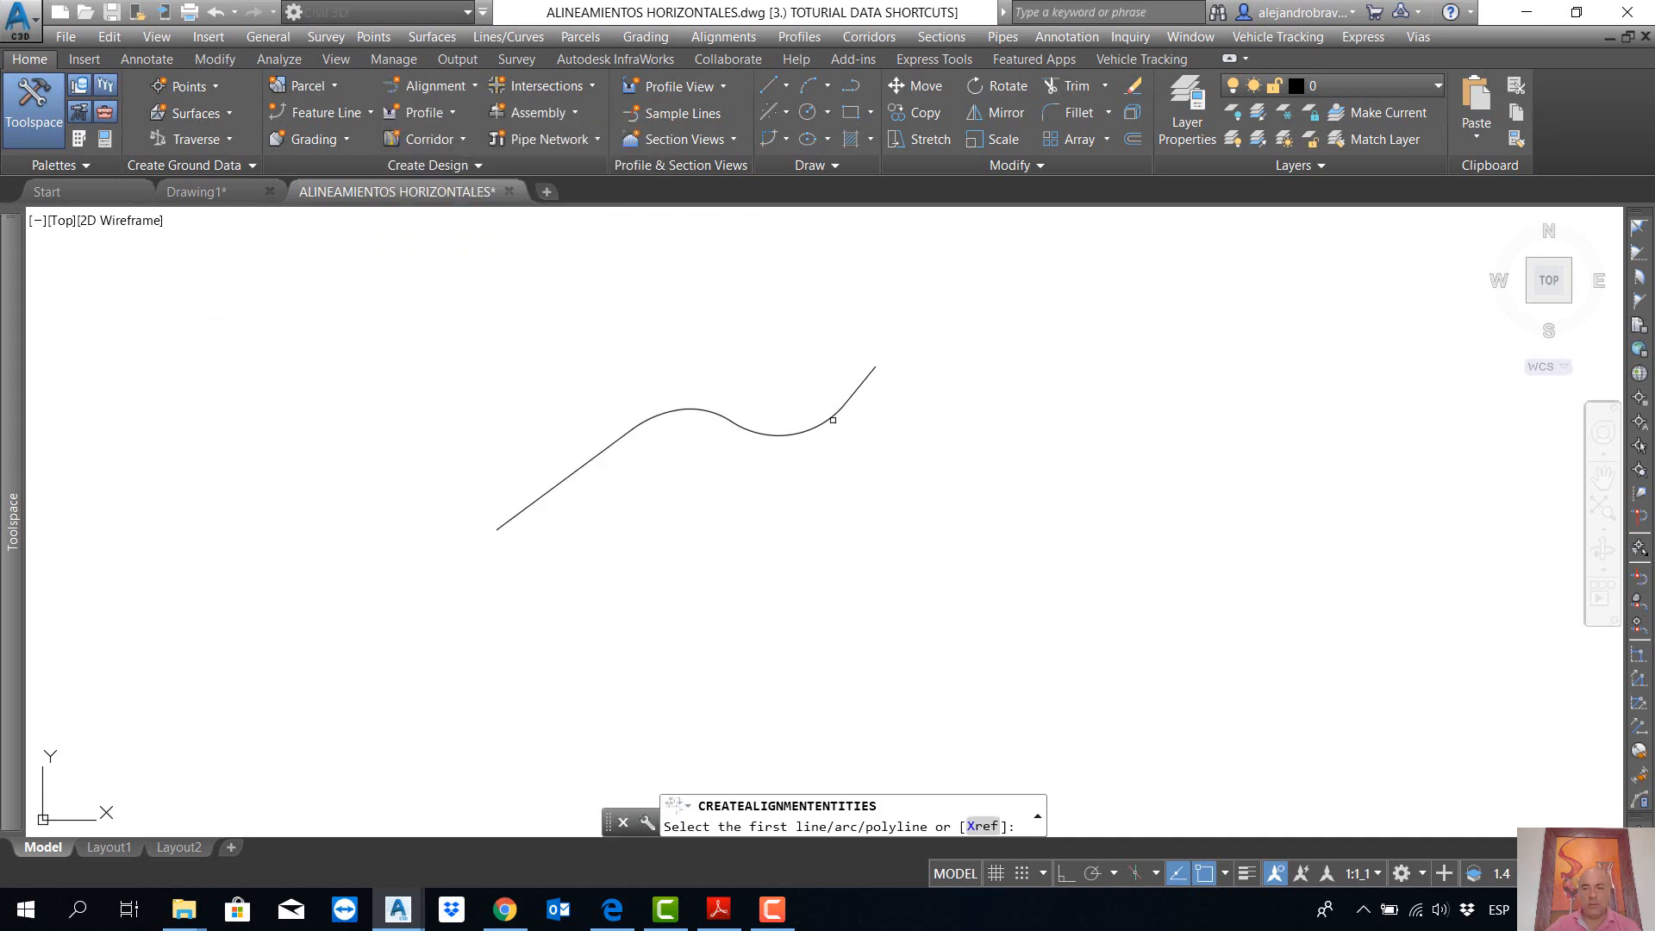
pyautogui.press('Escape')
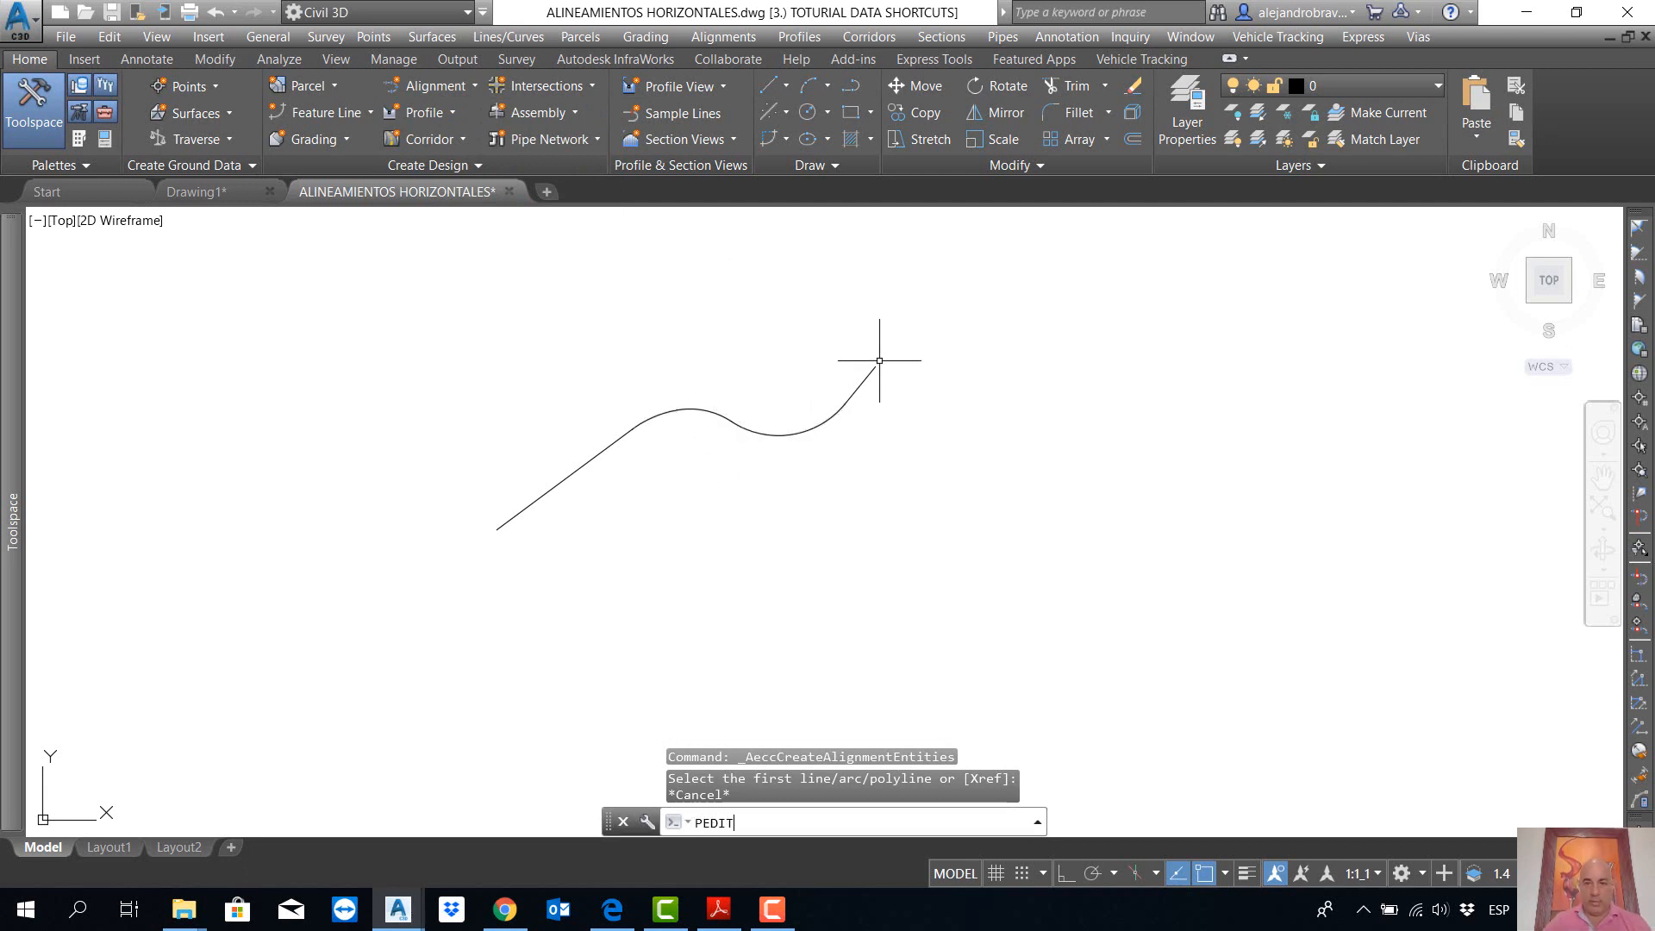
# Step: Convert the first line to a polyline with PEDIT and join the compound curve's arcs, the reverse curve and the last line to it
pyautogui.press('Return')
pyautogui.click(577, 470)
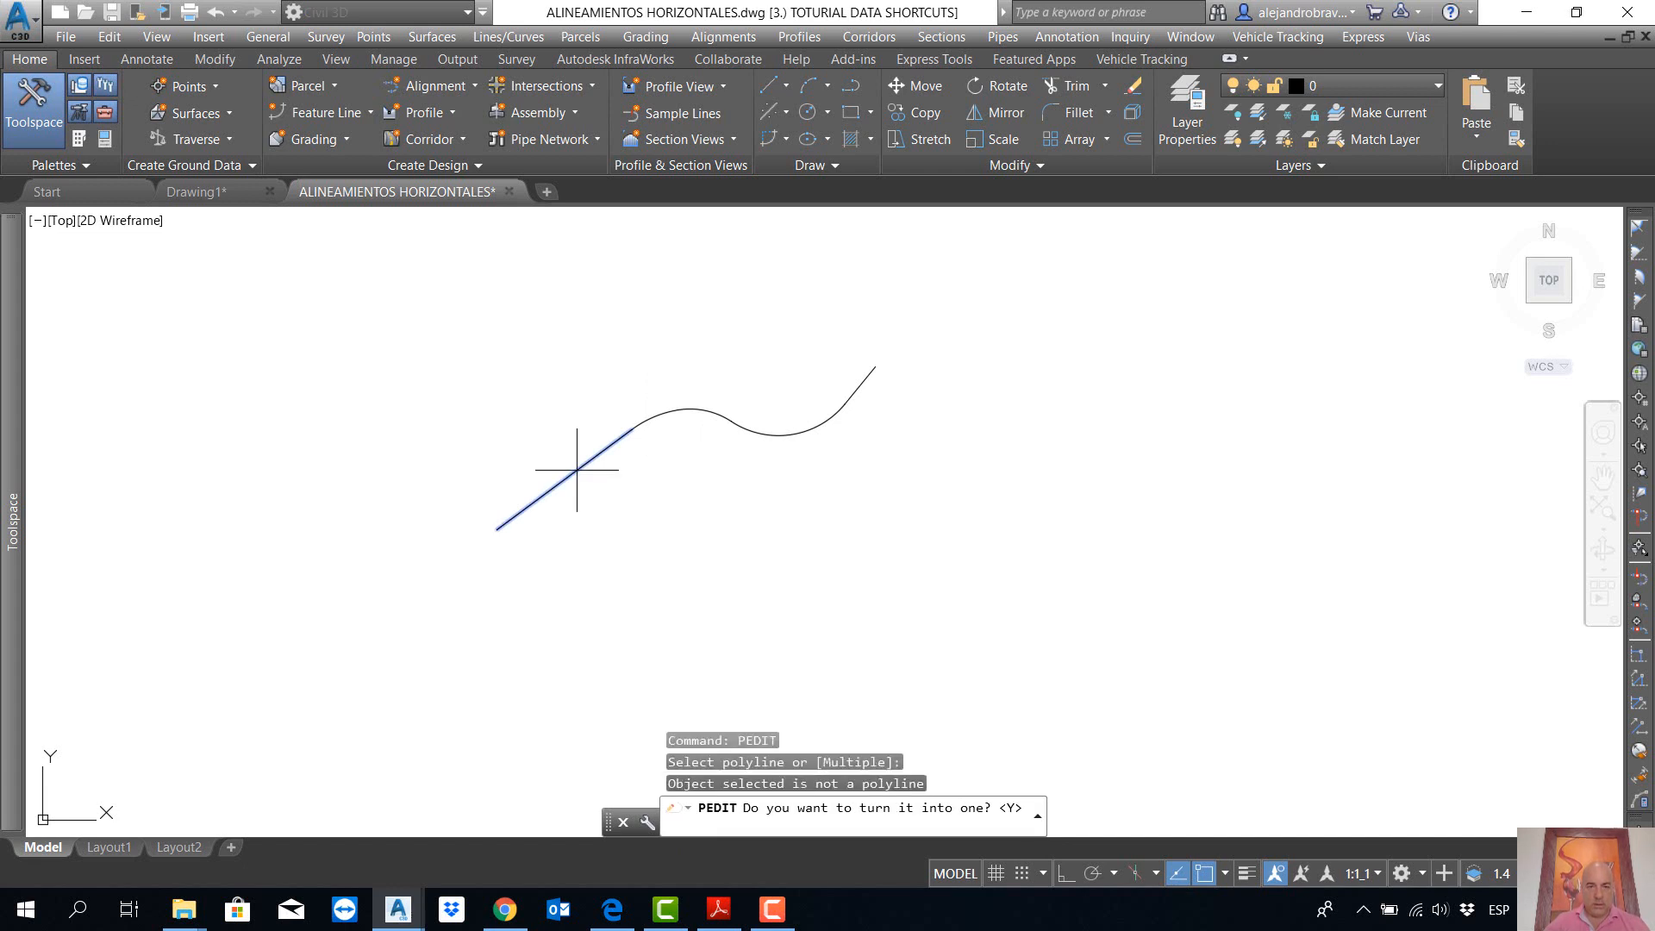
pyautogui.press('Return')
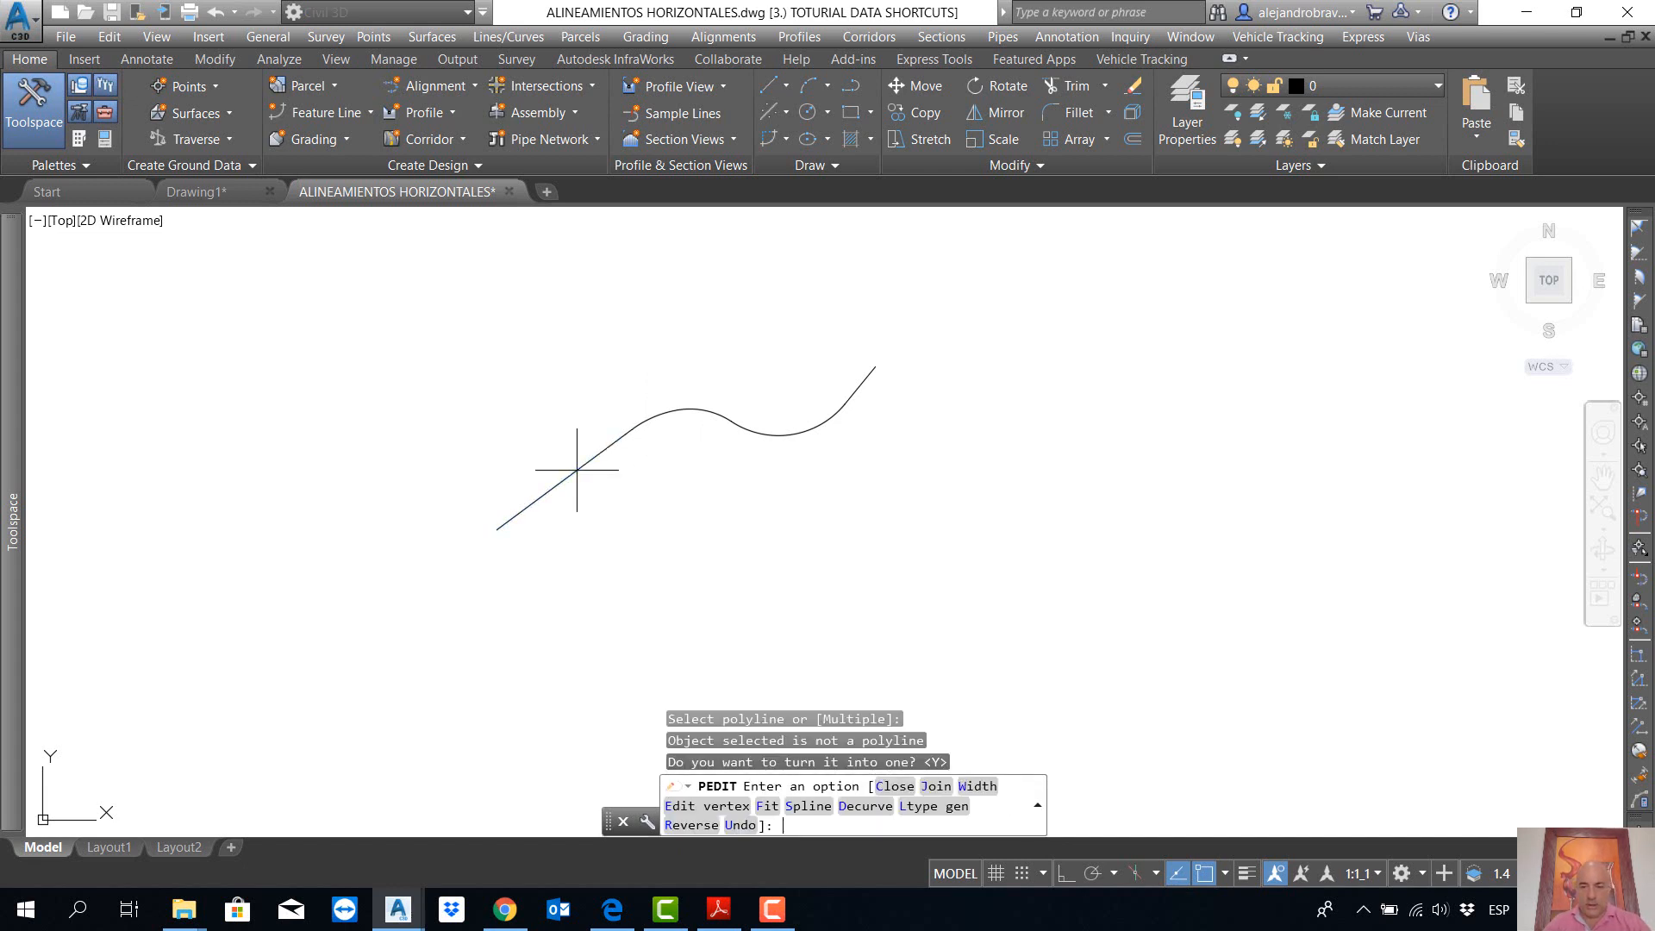
pyautogui.press('Return')
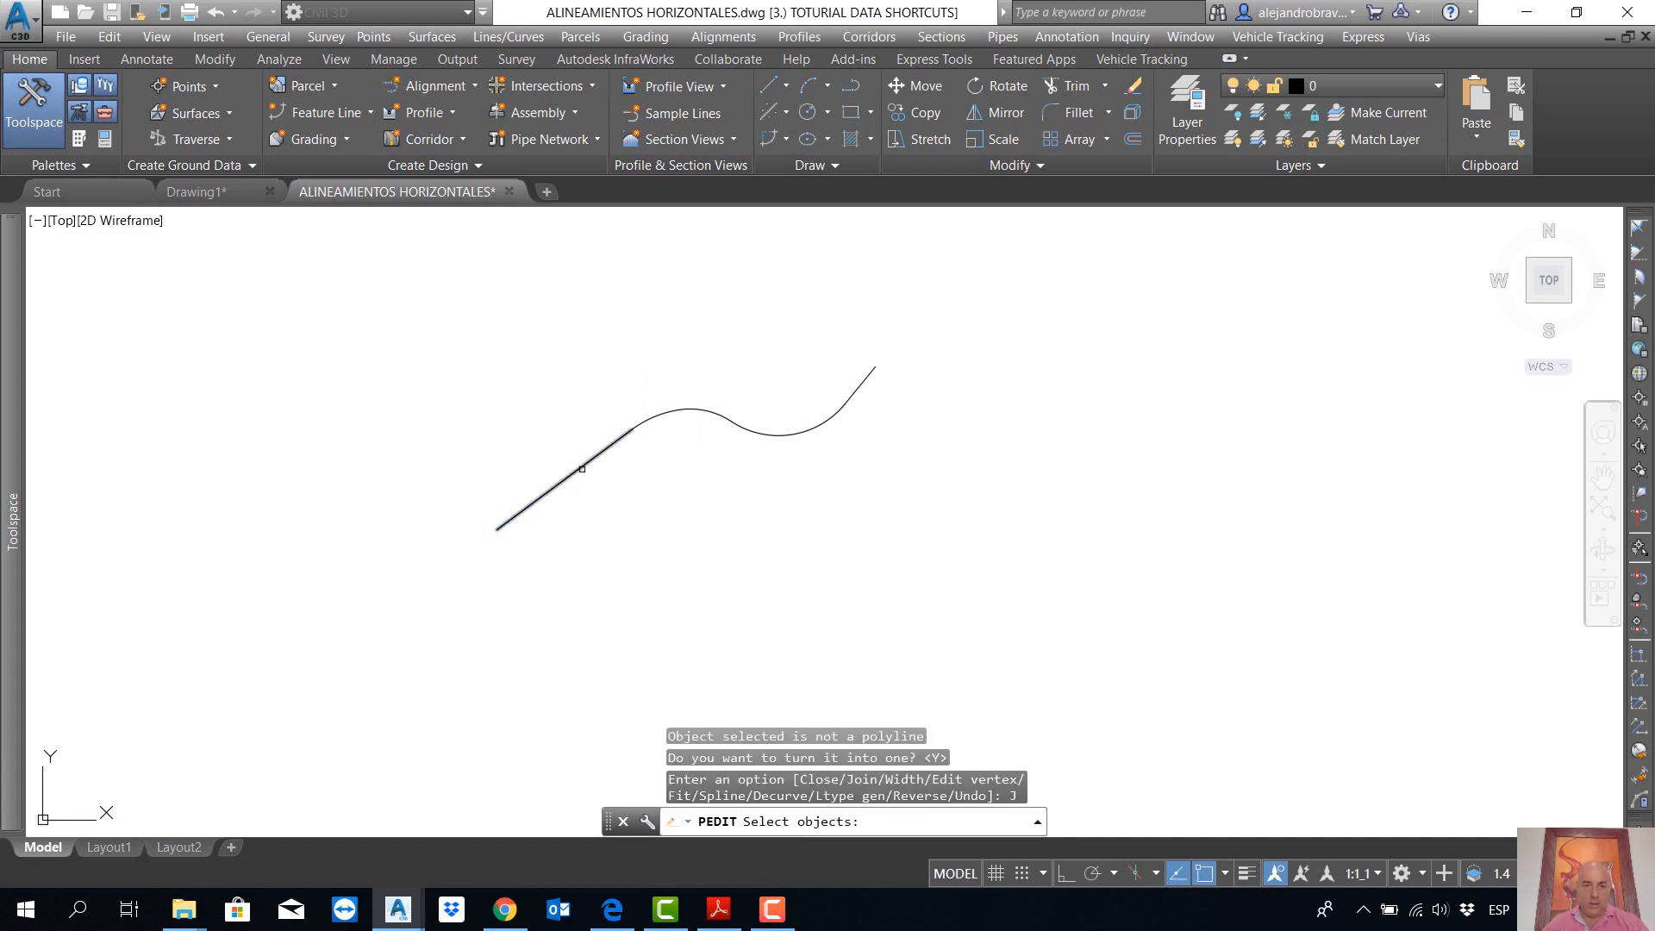
pyautogui.click(576, 470)
pyautogui.click(648, 420)
pyautogui.click(750, 428)
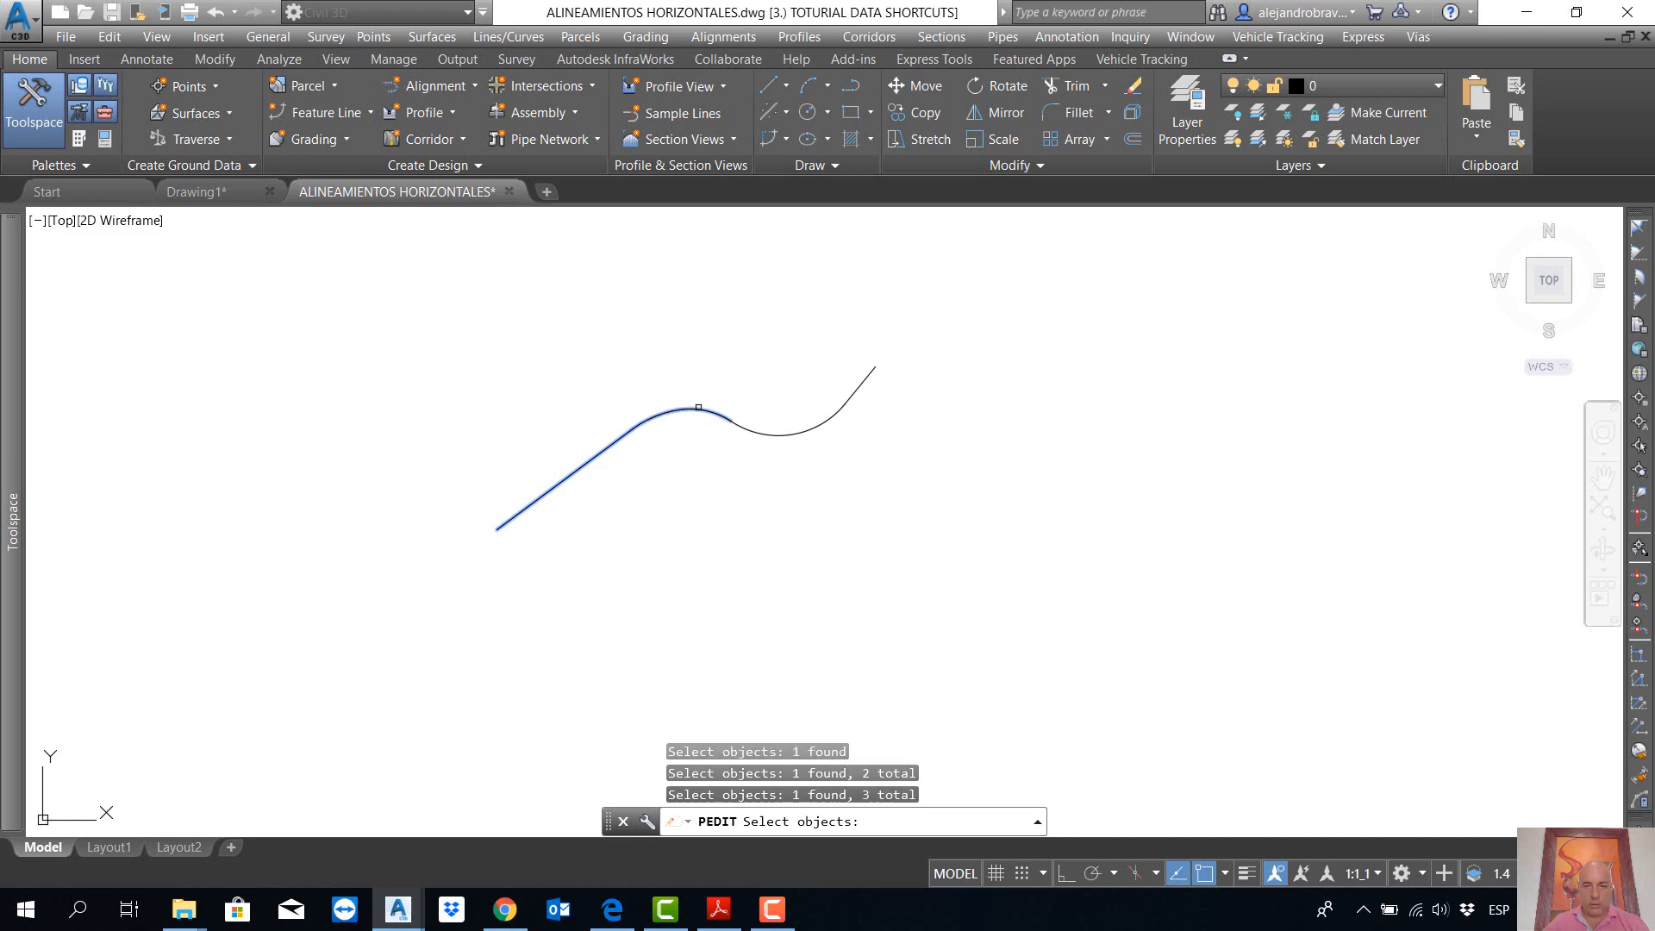
pyautogui.click(823, 422)
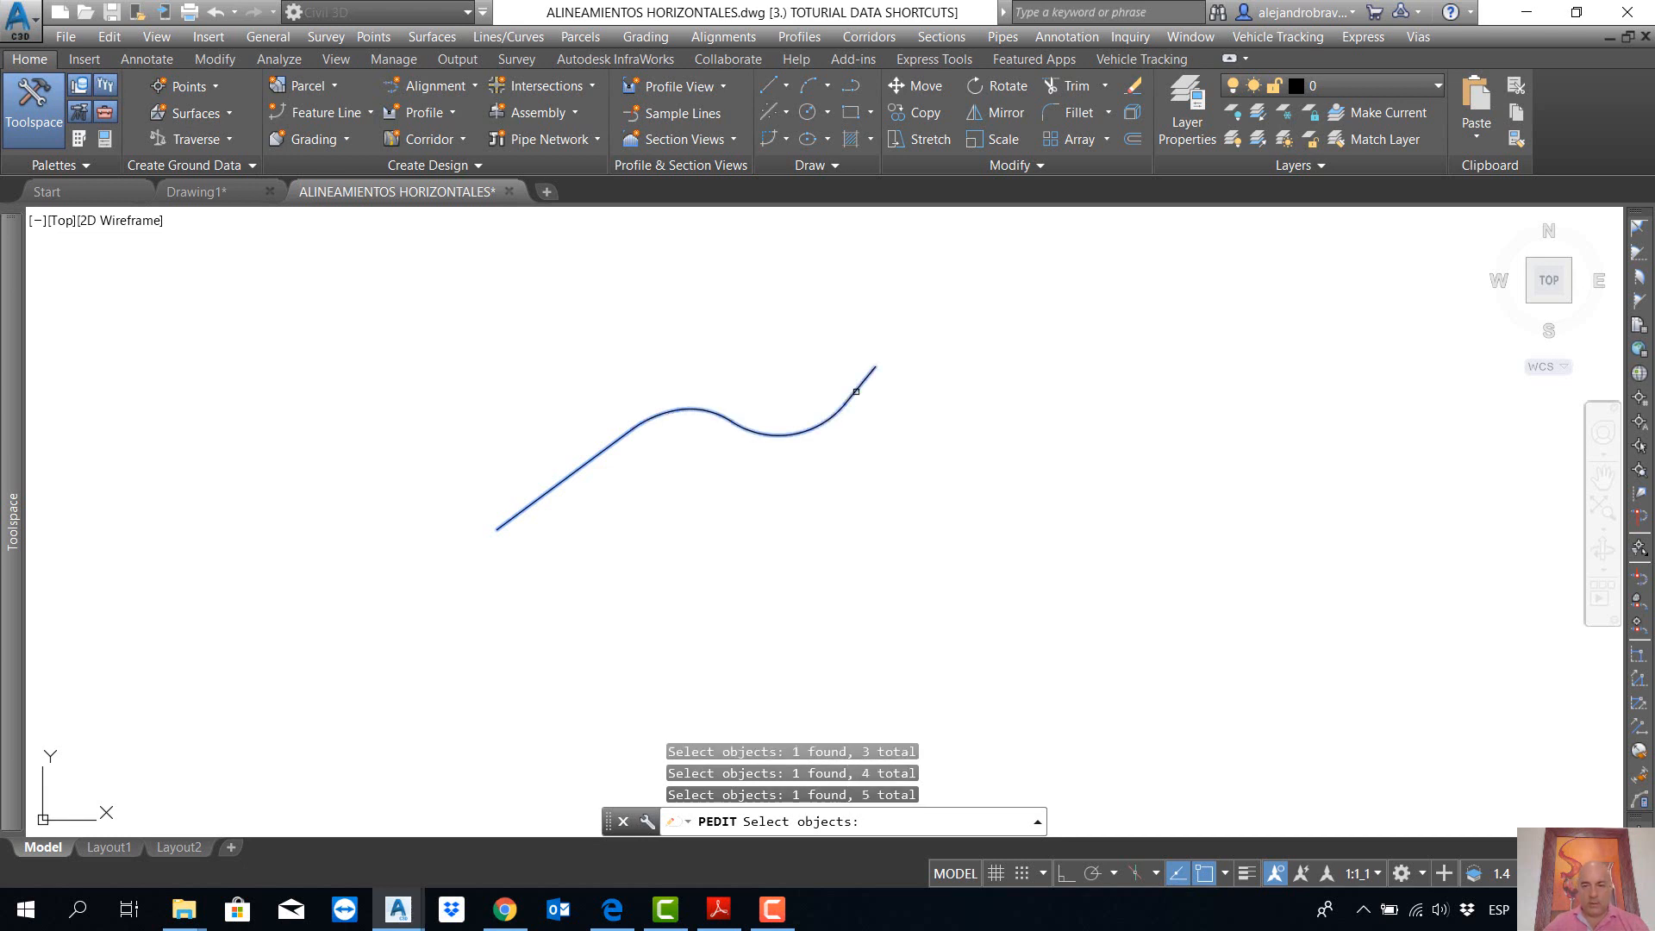
pyautogui.press('Return')
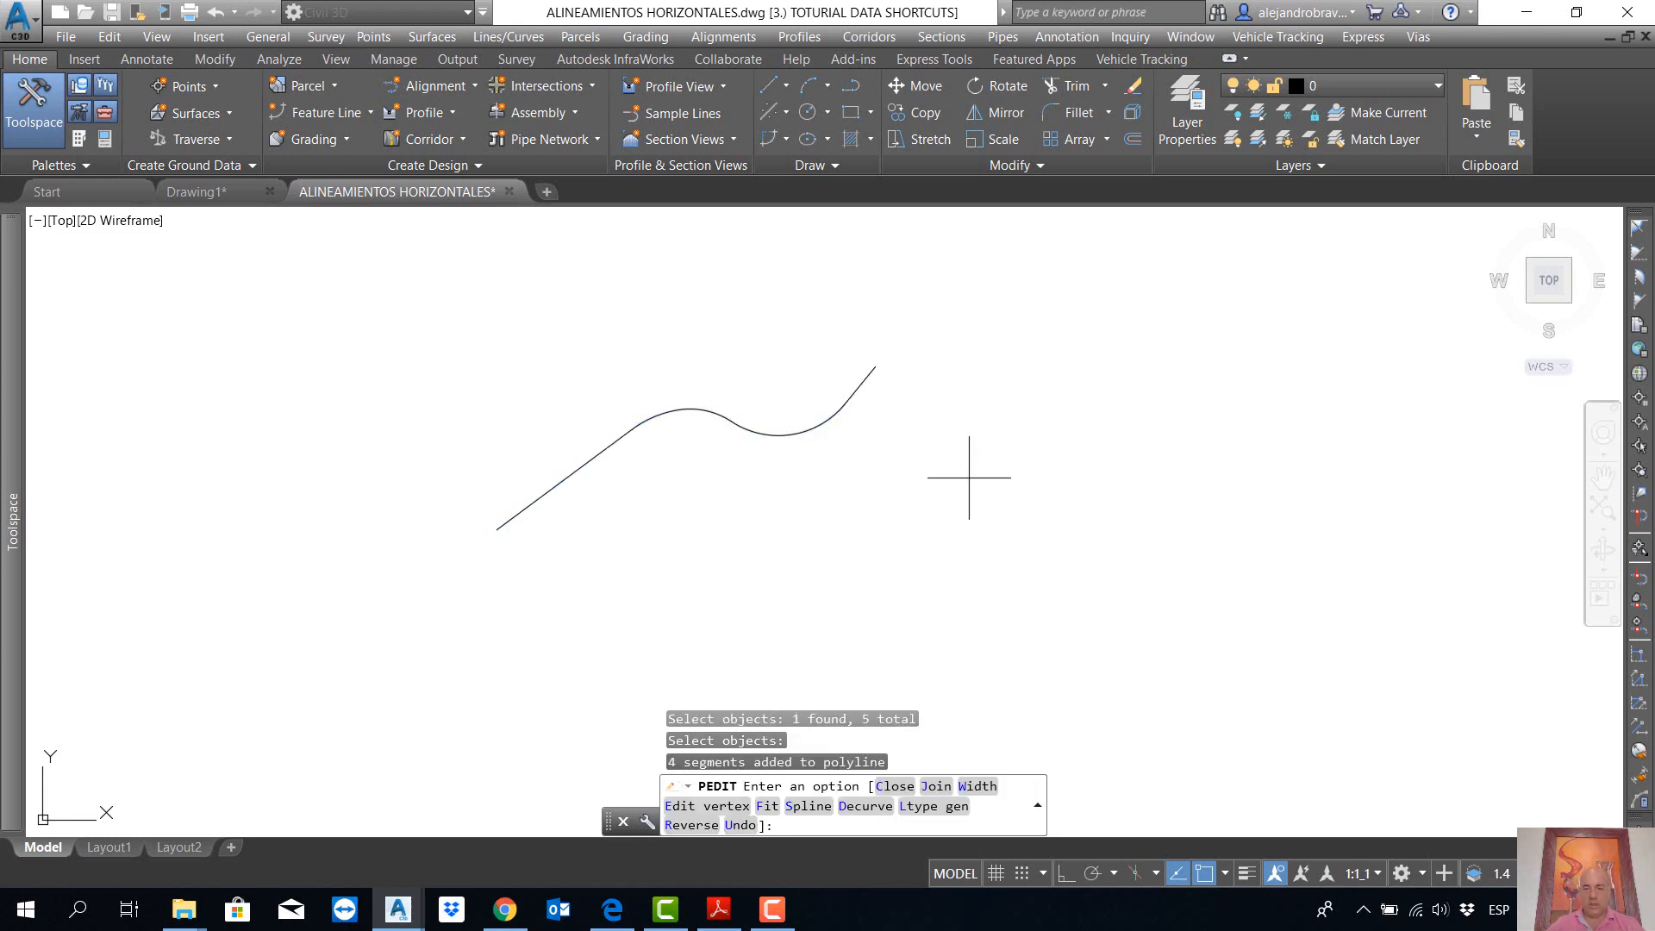
pyautogui.press('Return')
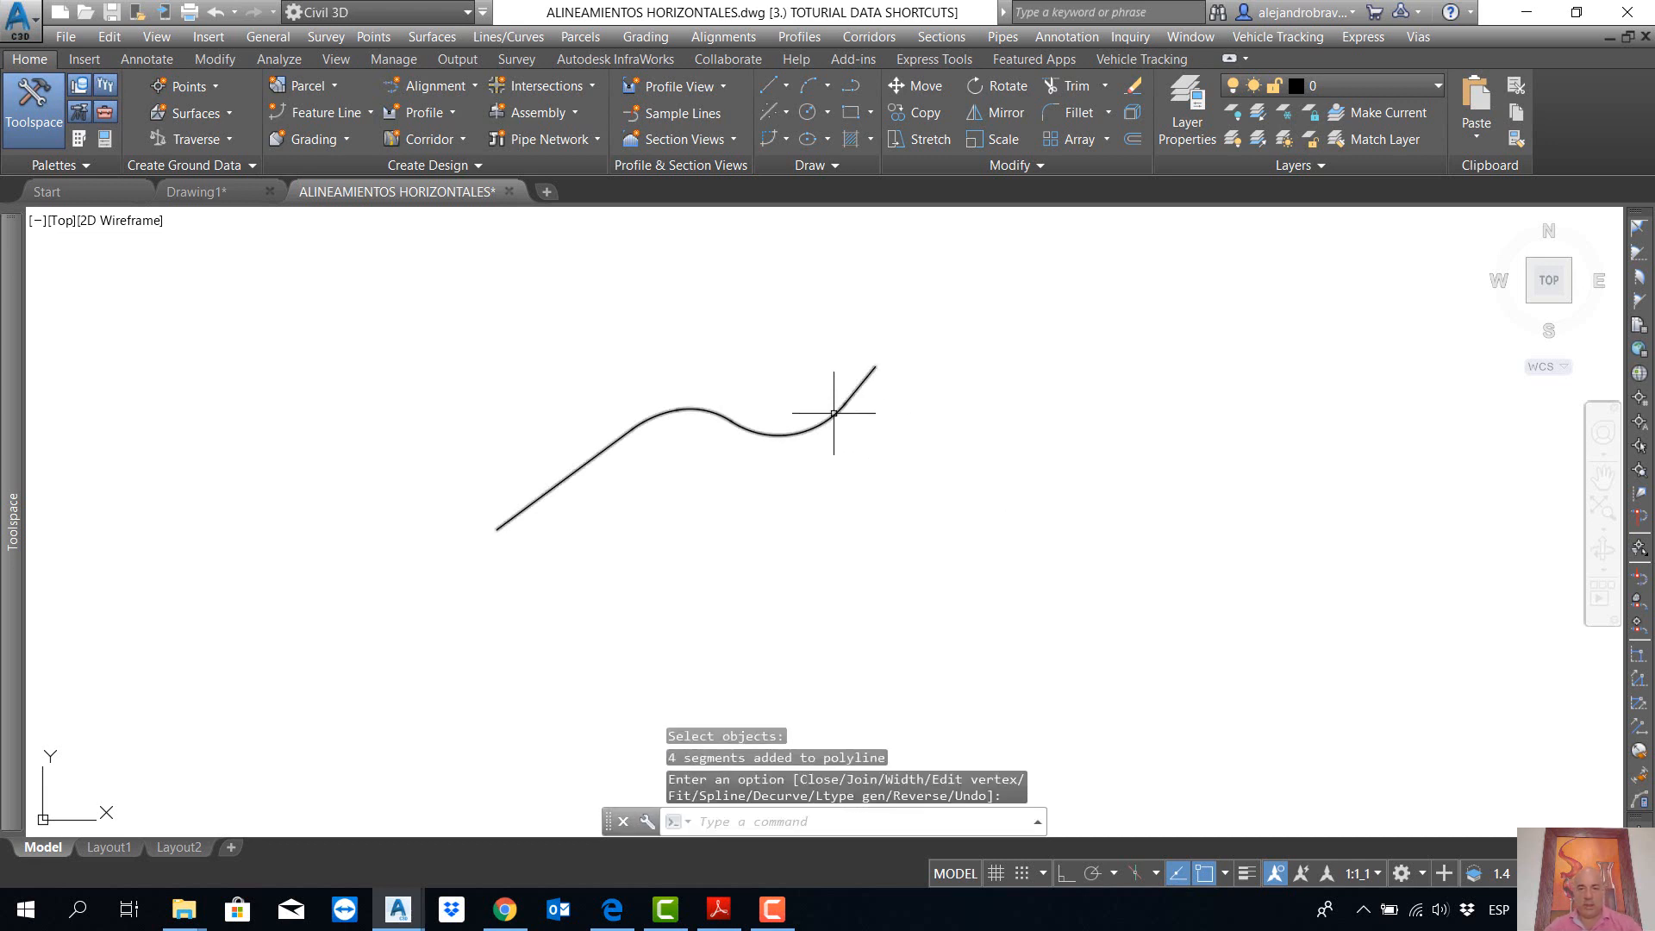
# Step: Create a centerline alignment from the joined polyline, reversing its direction and turning off adding curves between tangents
pyautogui.click(444, 88)
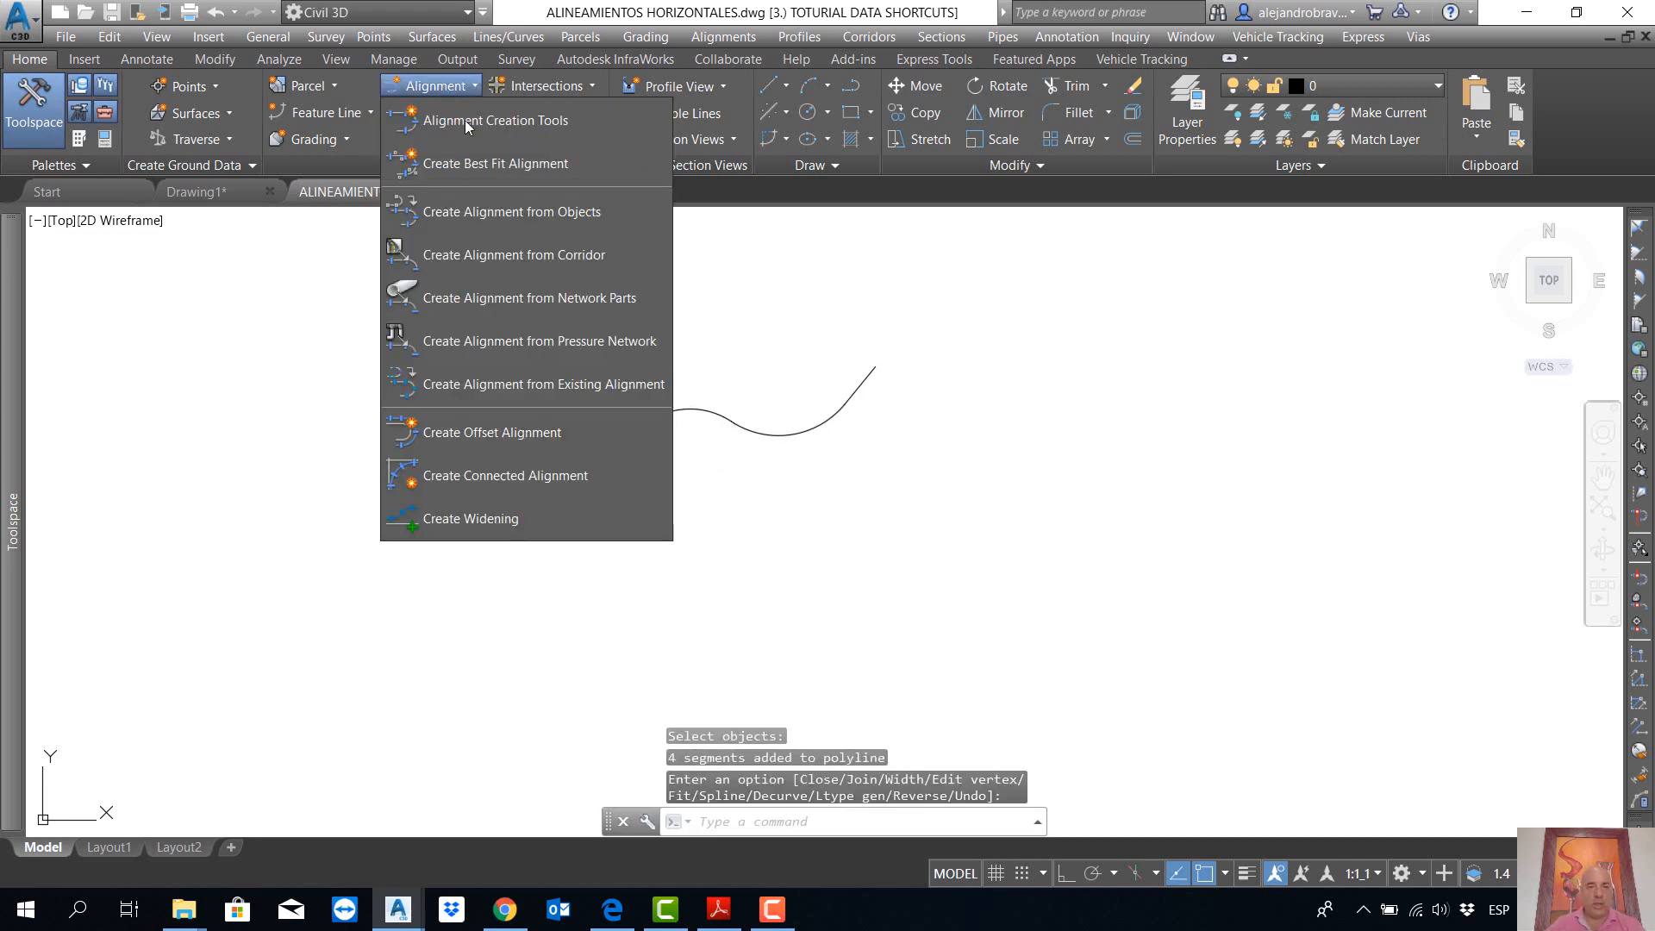
pyautogui.click(532, 202)
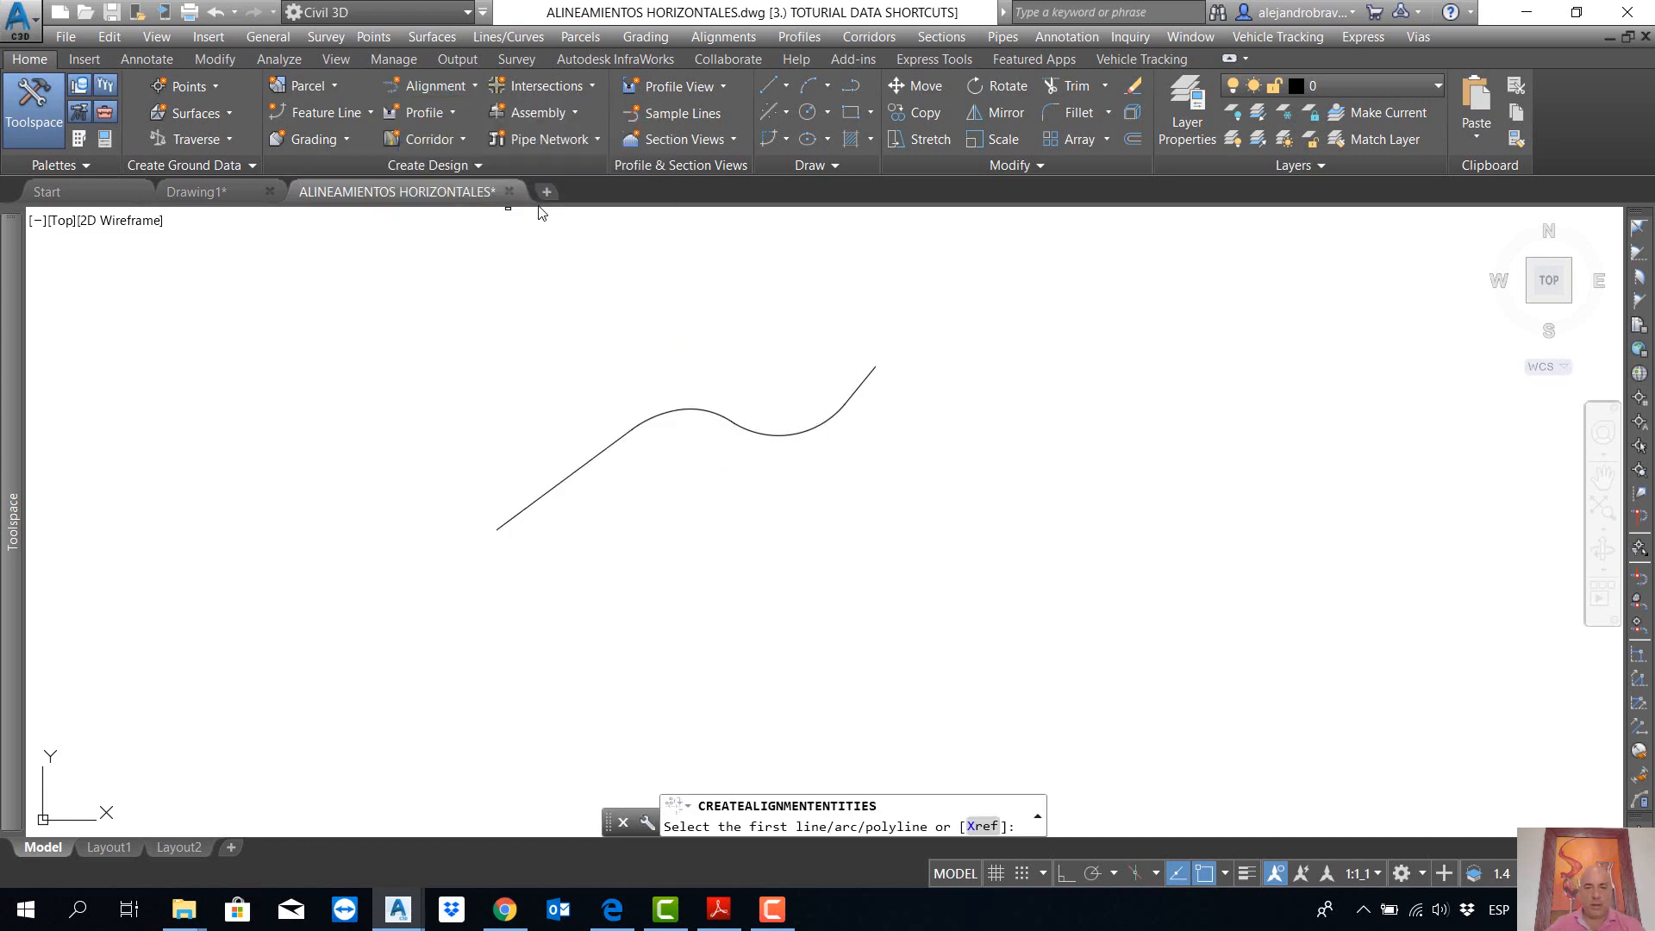
pyautogui.click(757, 430)
pyautogui.press('Return')
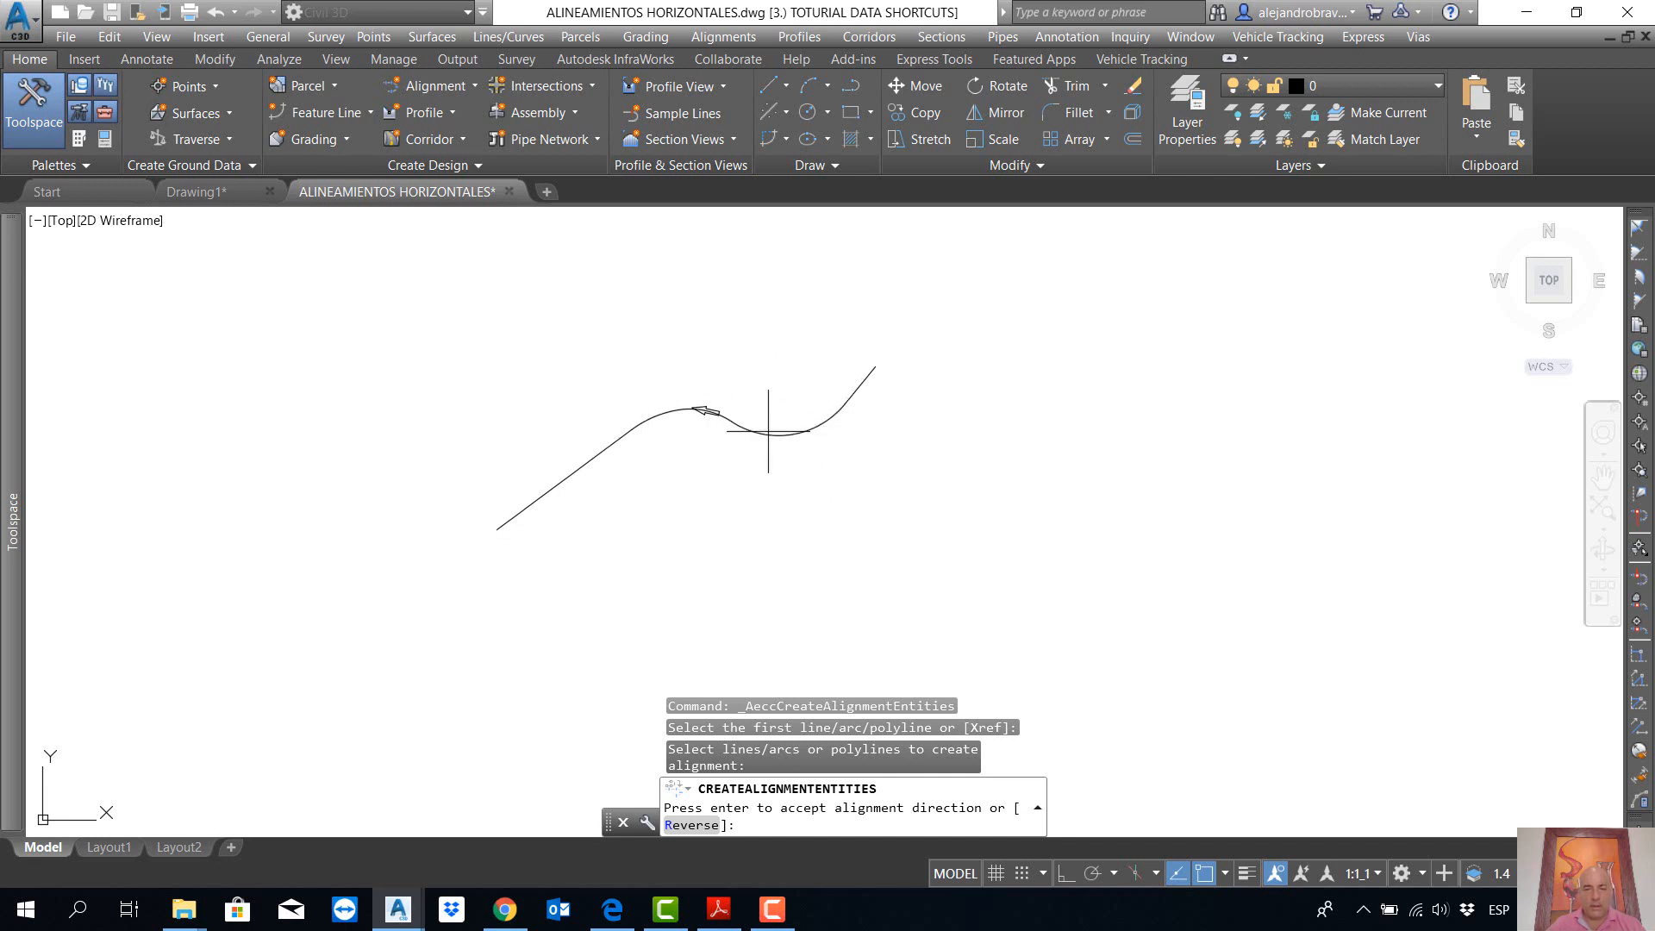
pyautogui.click(686, 825)
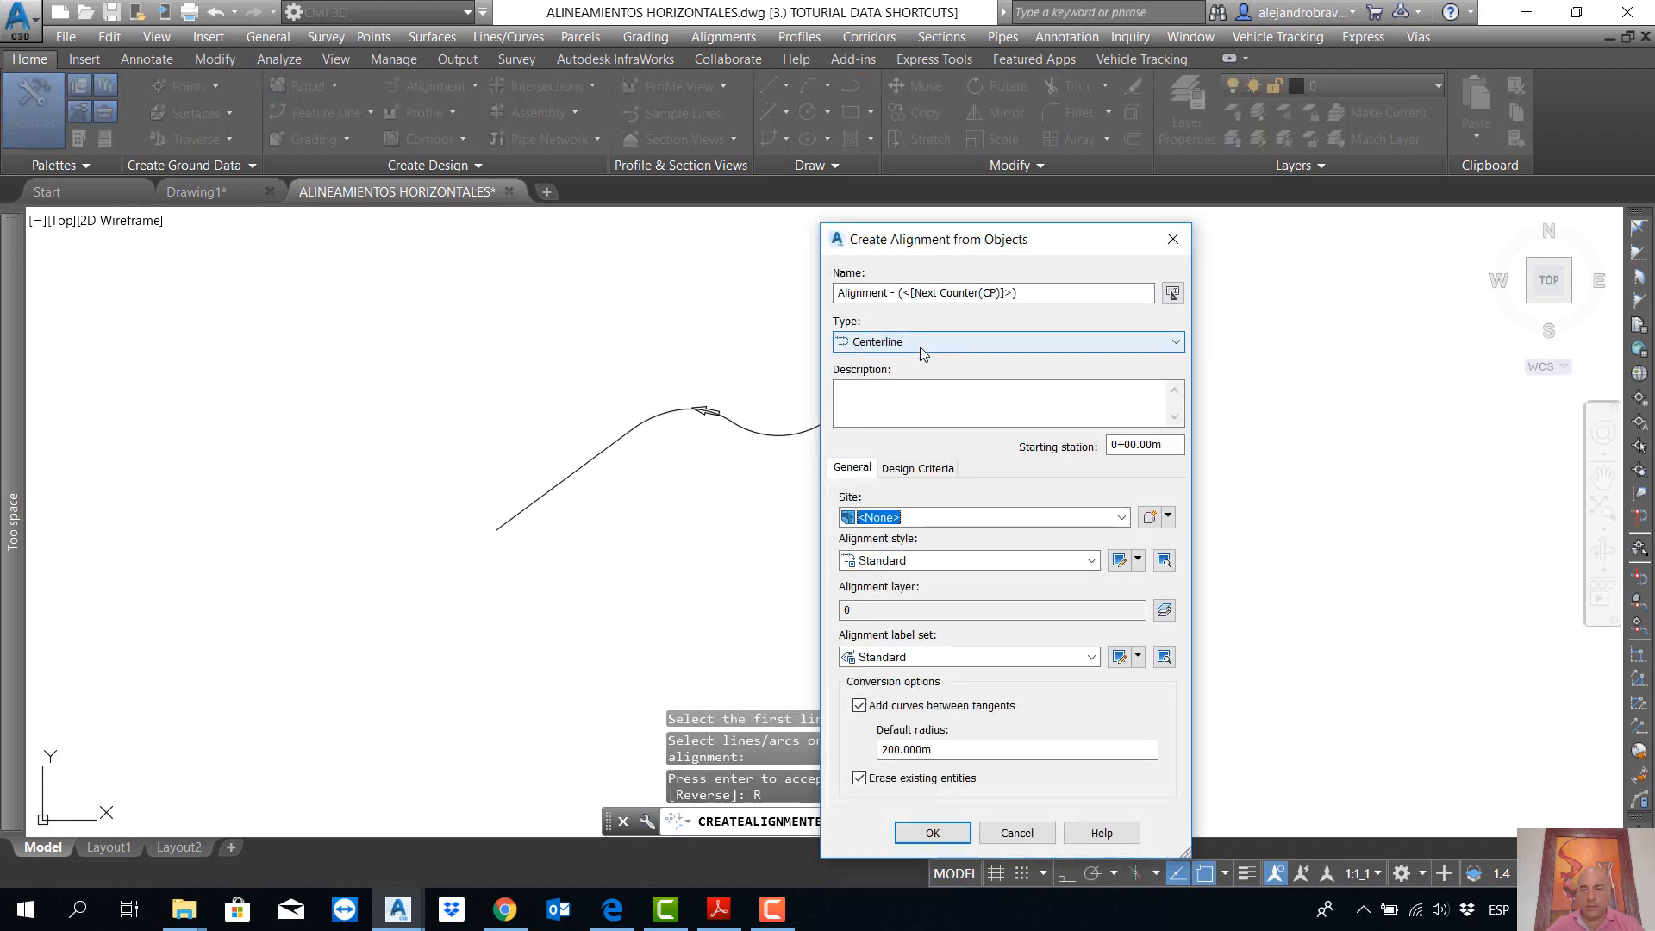
pyautogui.click(859, 706)
pyautogui.click(922, 829)
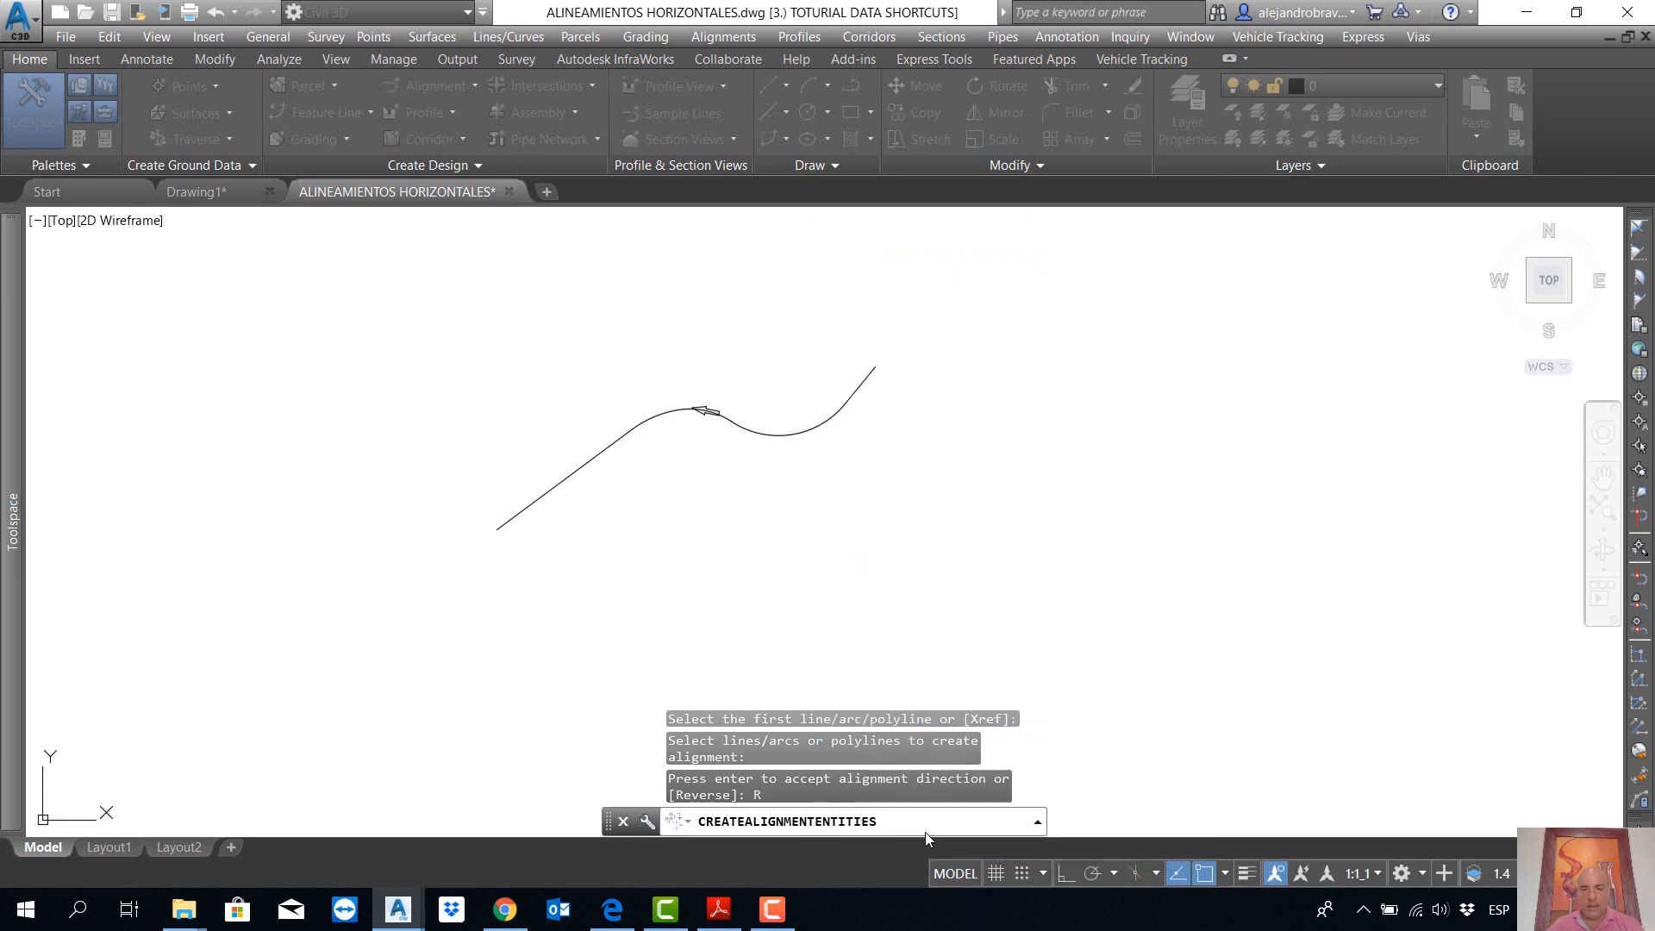
# Step: Examine the new alignment's start station and the station and curve point labels along the S-shaped path
pyautogui.scroll(6, 496, 550)
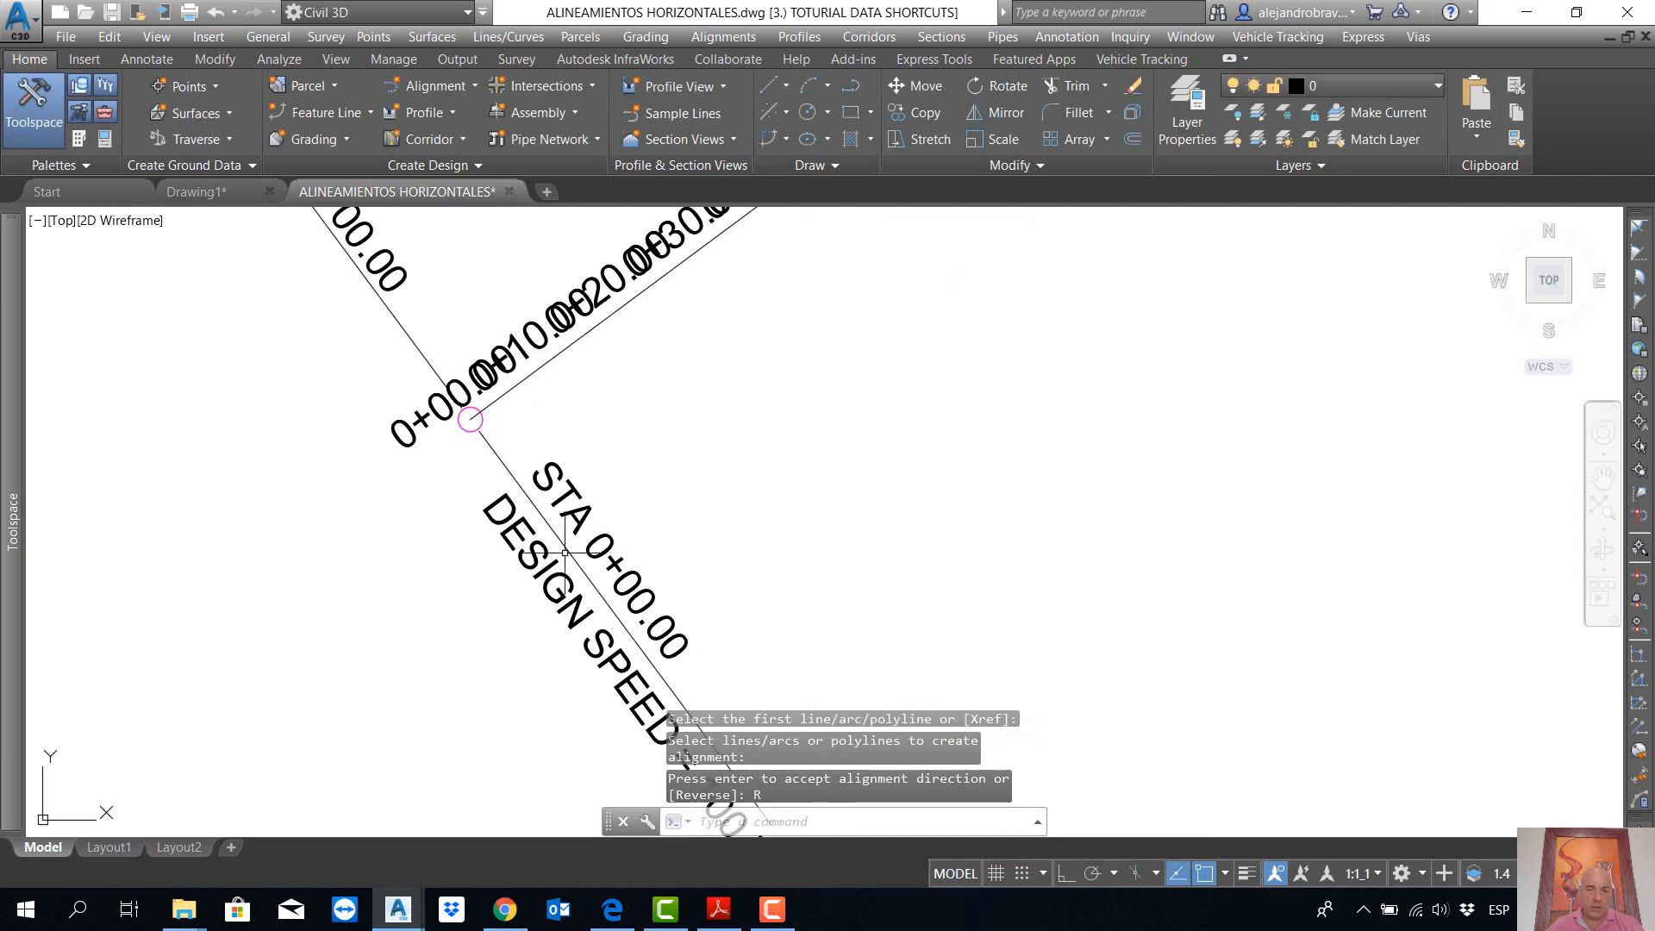
pyautogui.scroll(-5, 493, 539)
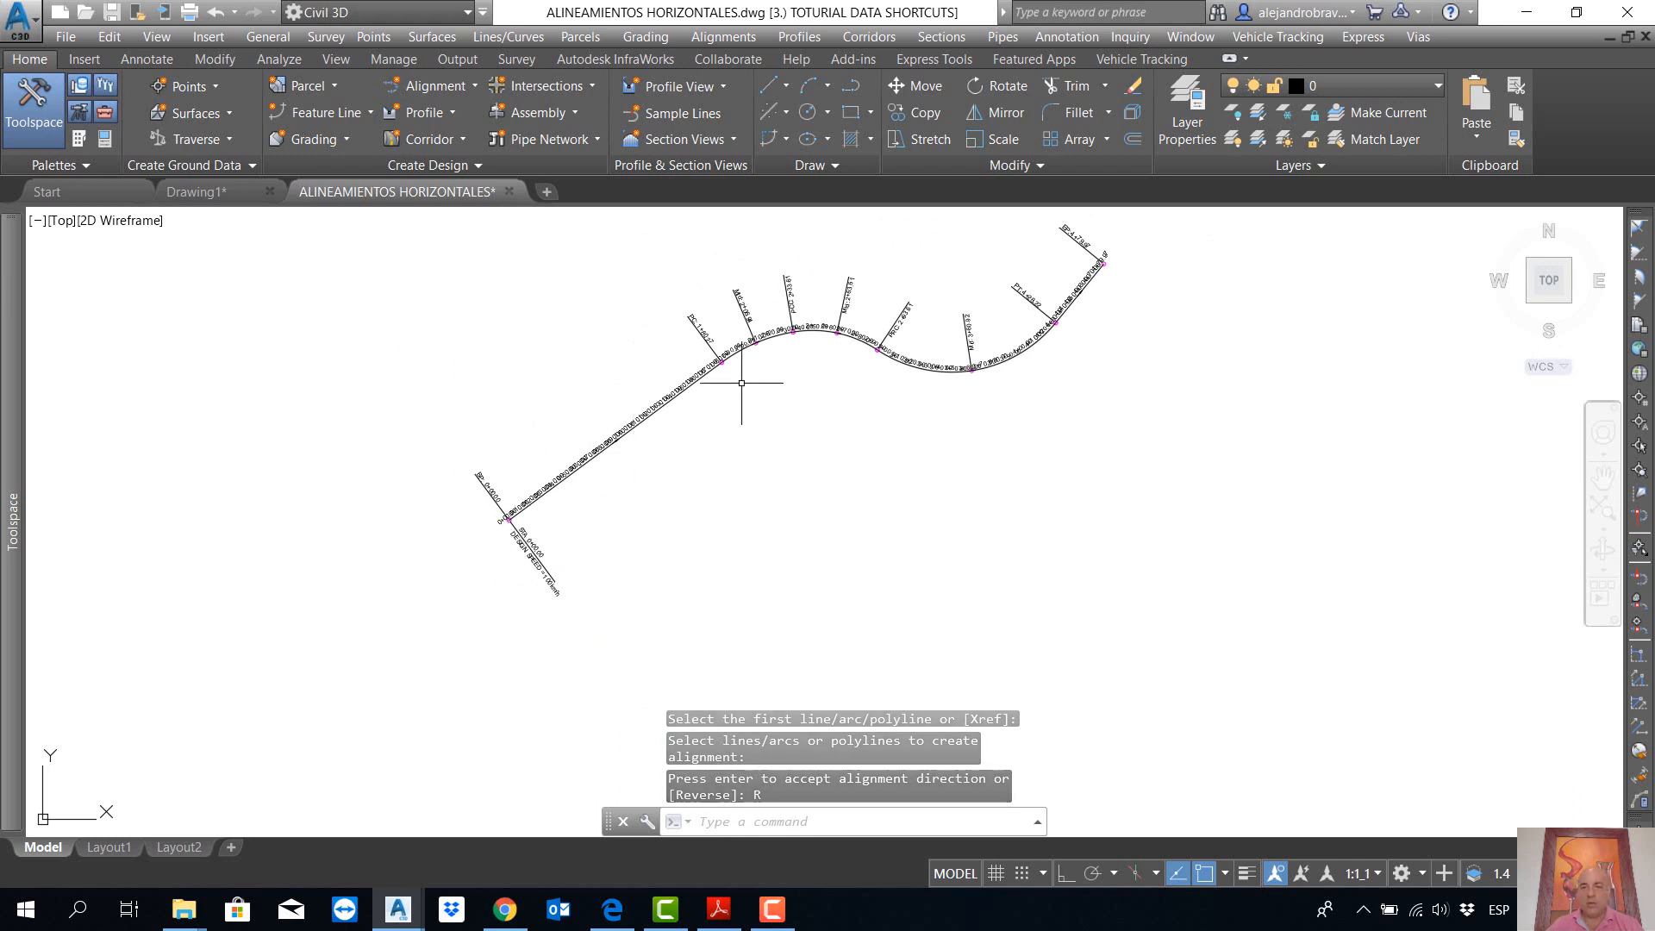
pyautogui.scroll(2, 752, 366)
pyautogui.moveTo(783, 440); pyautogui.dragTo(602, 554, button='middle')
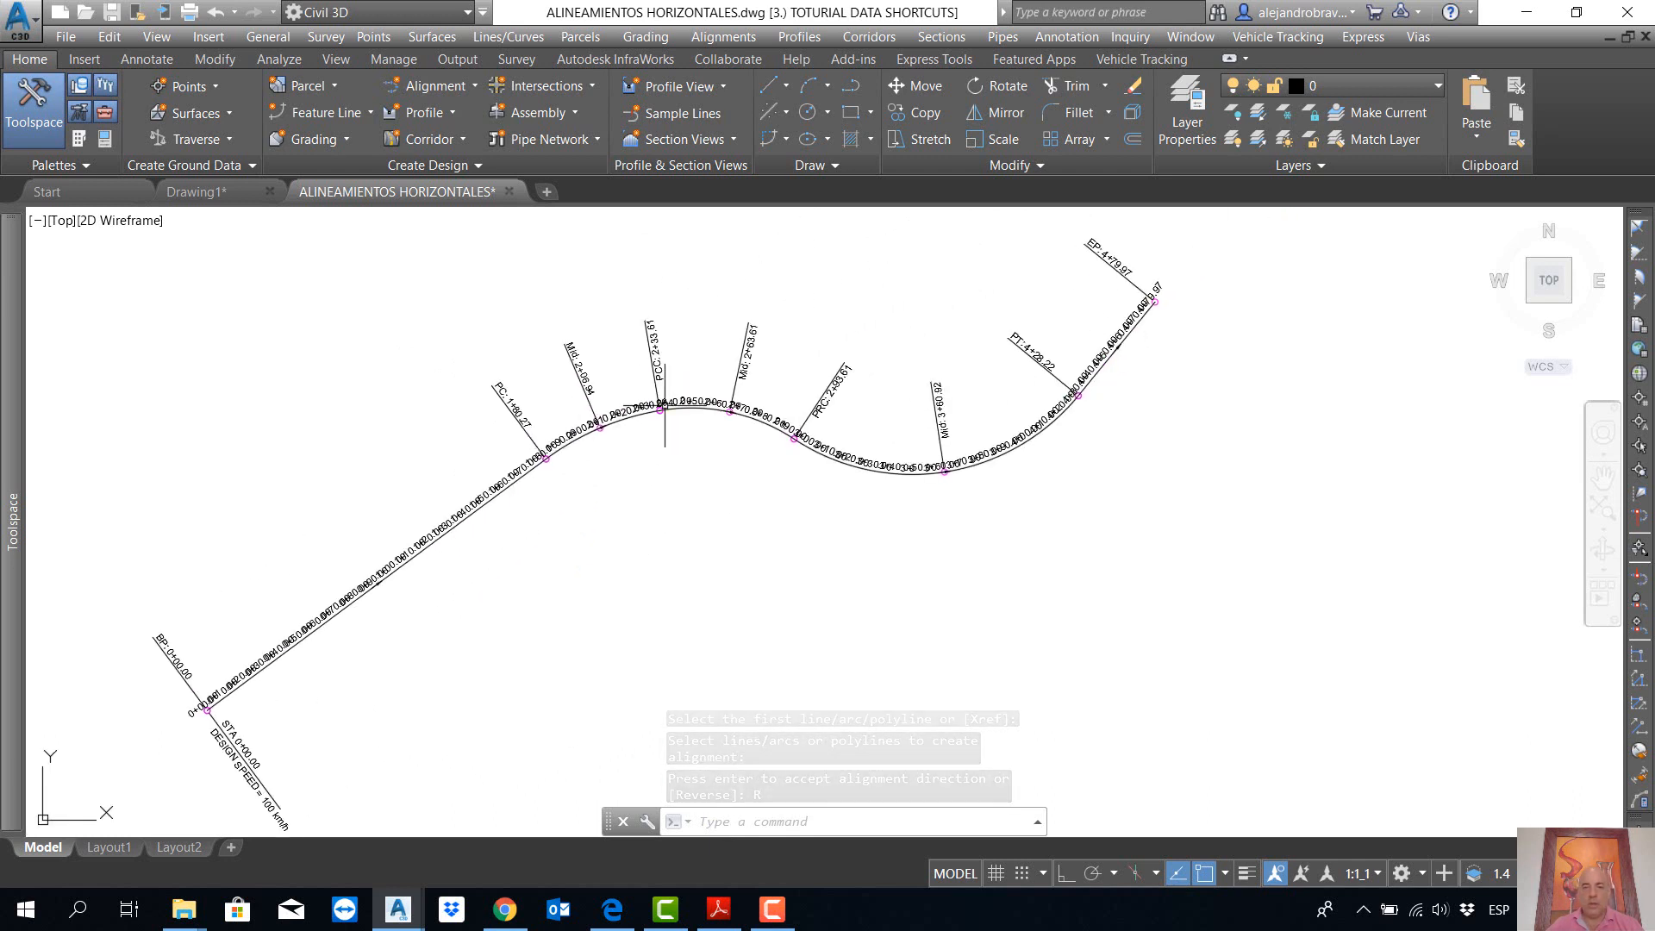
pyautogui.moveTo(1164, 414)
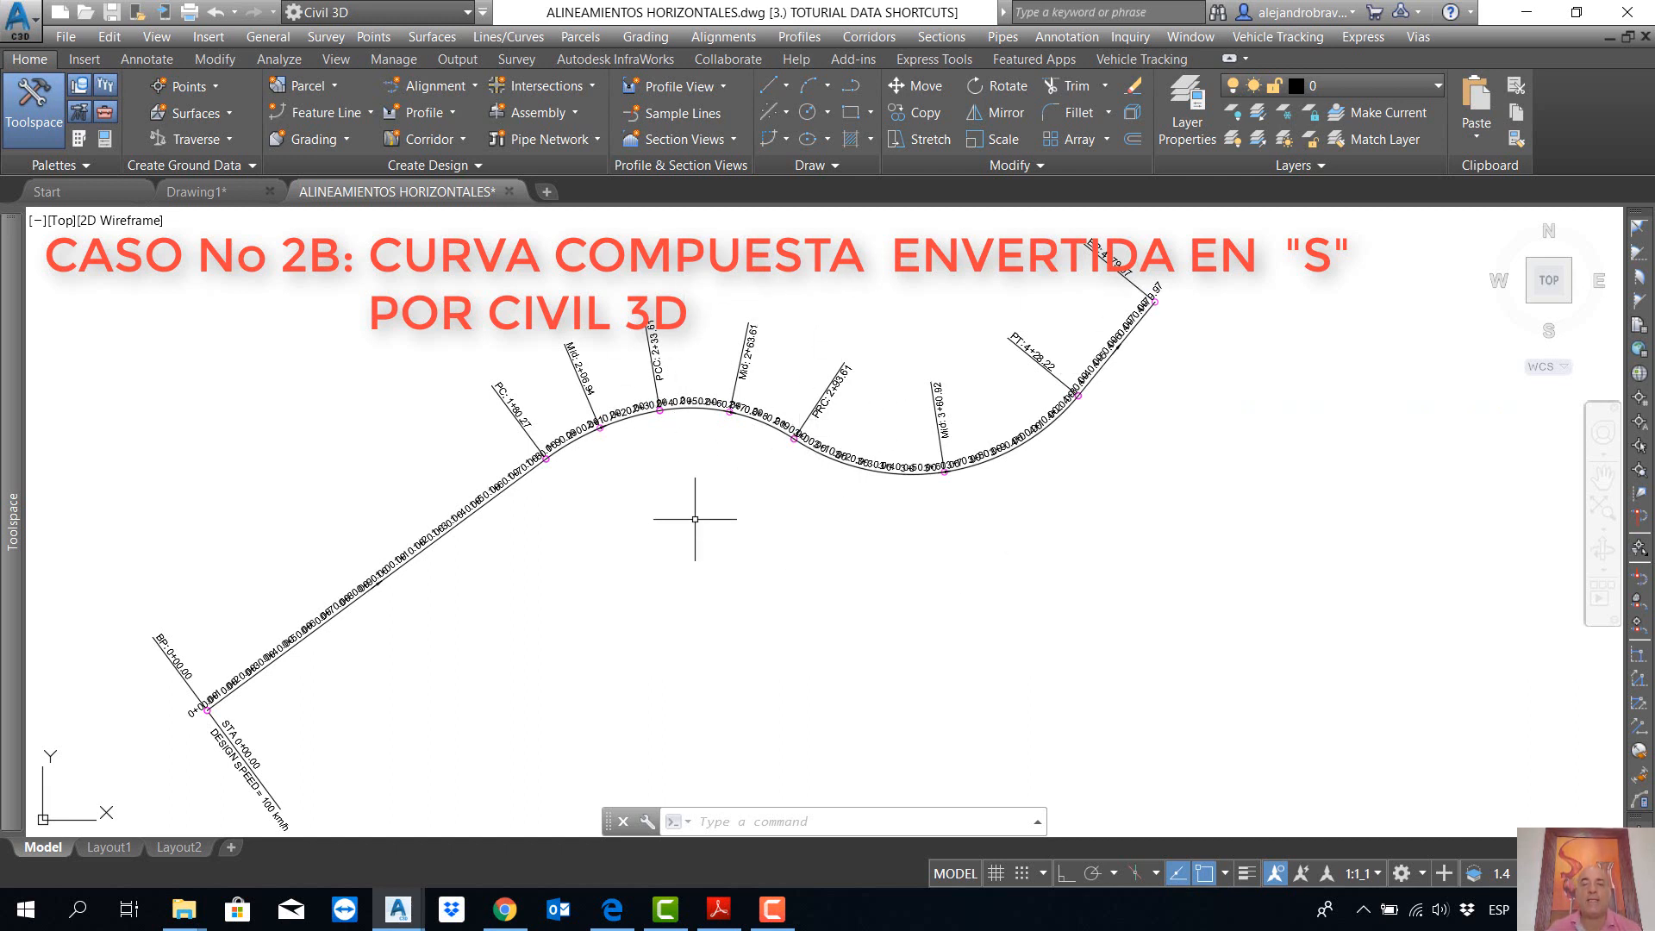
pyautogui.moveTo(695, 519)
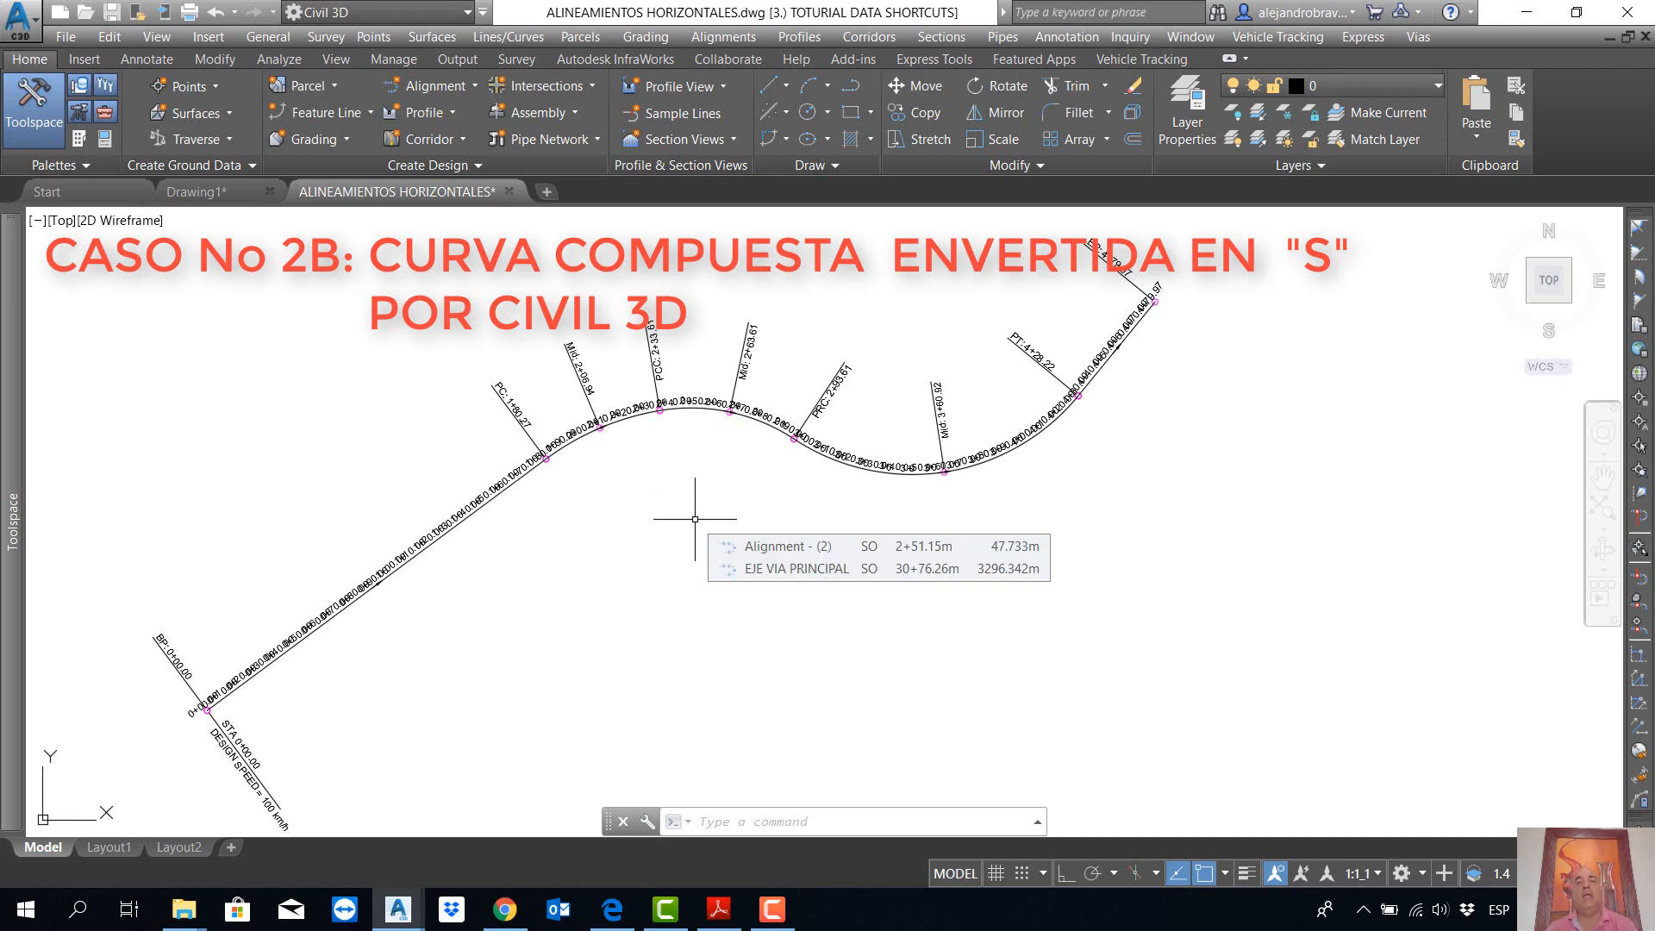